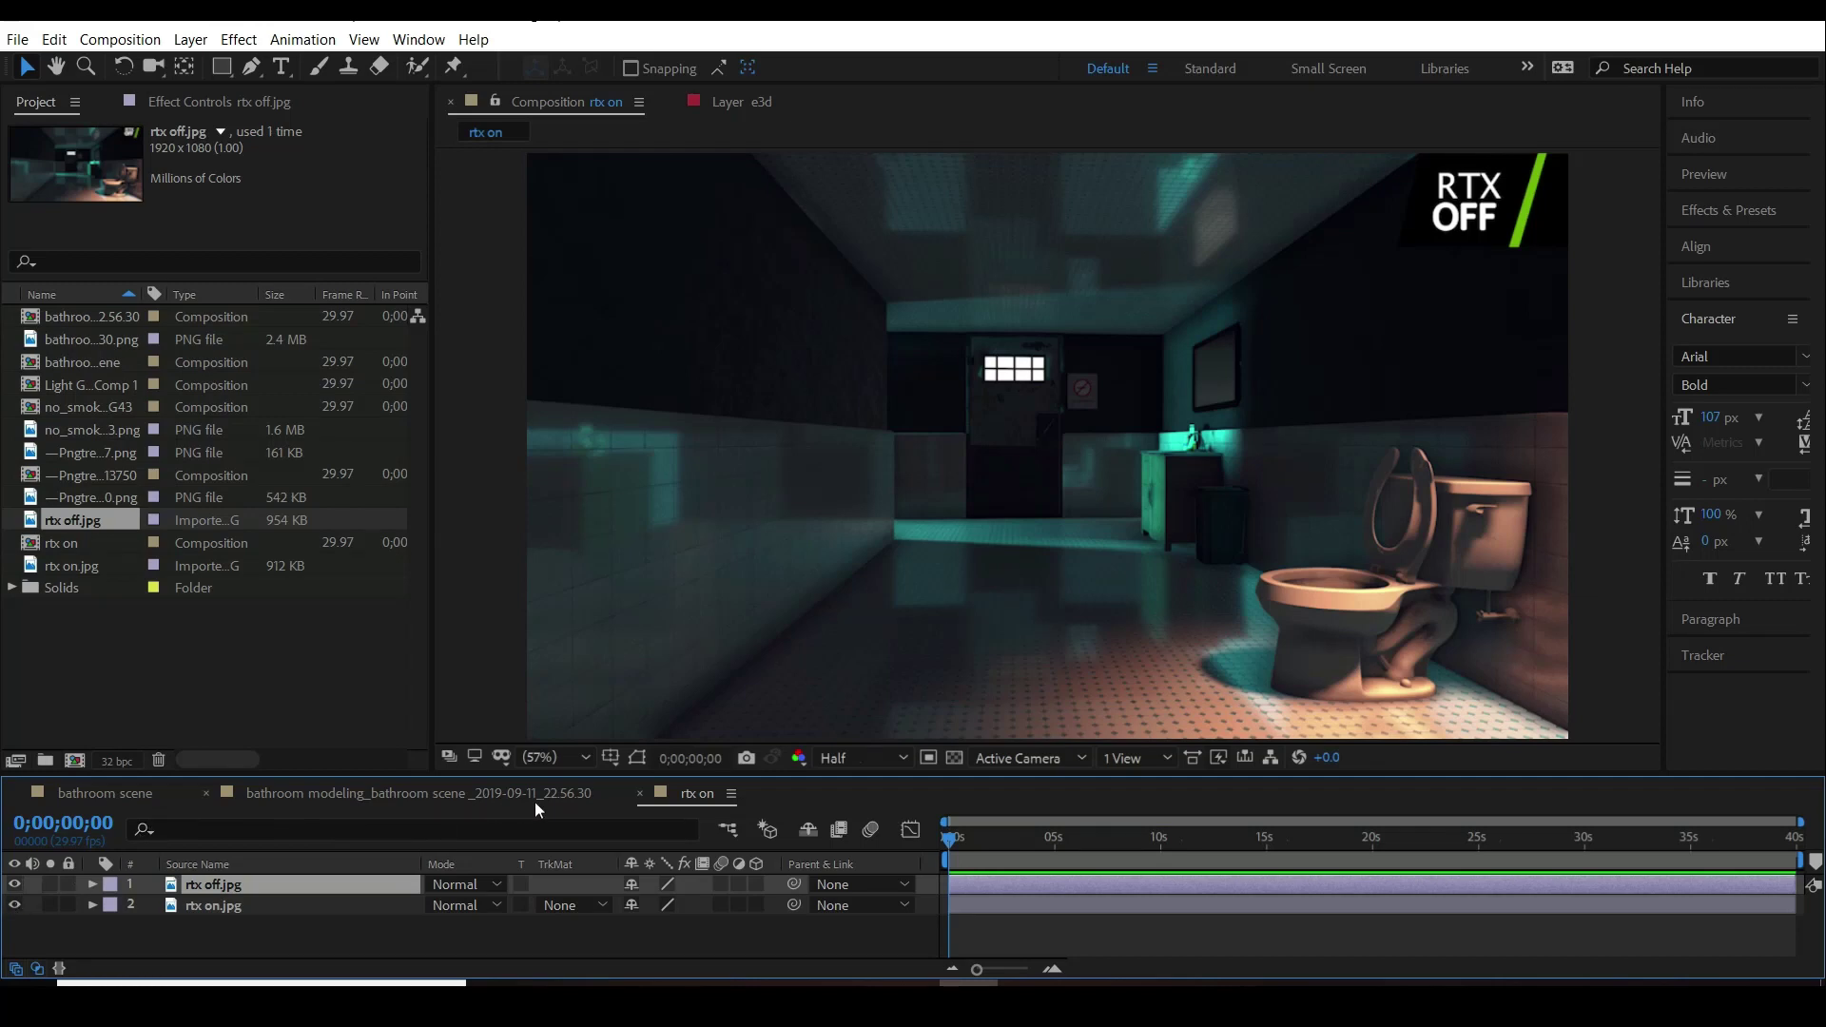
# - Change the rtx on comp preview resolution from Half to Full
pyautogui.click(837, 759)
pyautogui.click(843, 813)
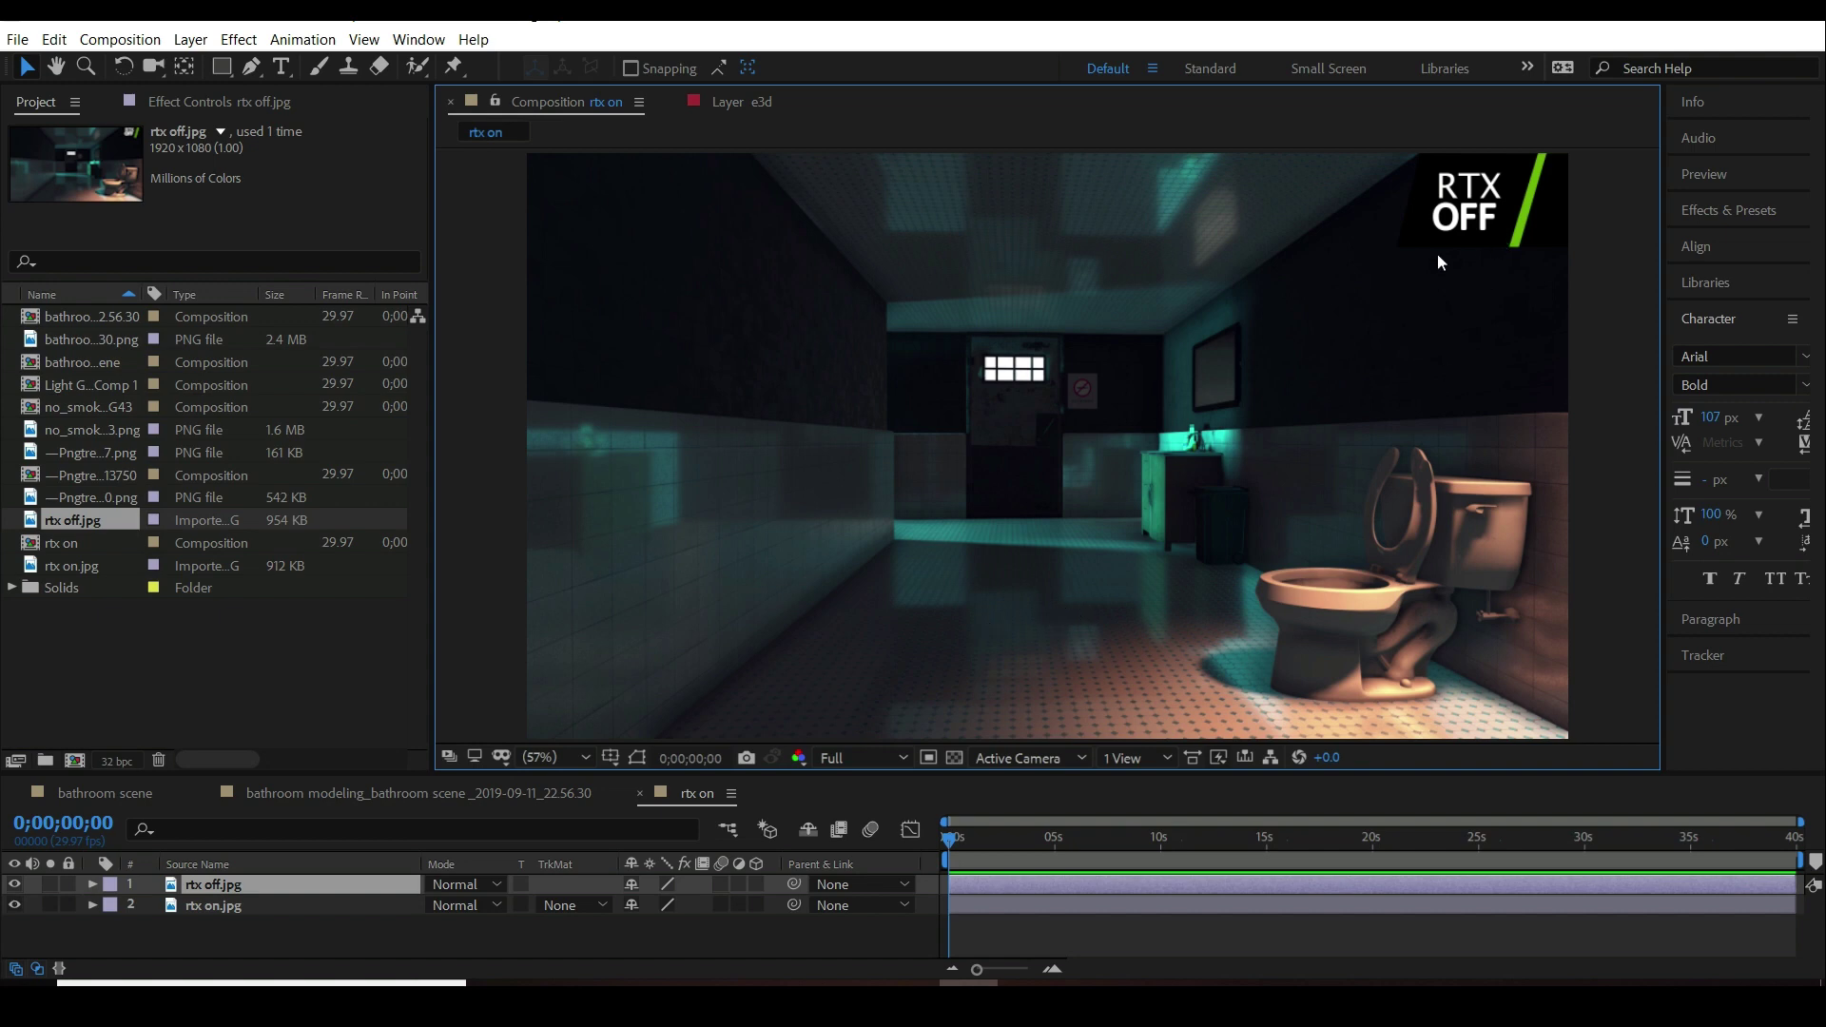
# - Solo rtx on.jpg and toggle it to compare RTX ON and RTX OFF, ending soloed
pyautogui.click(50, 905)
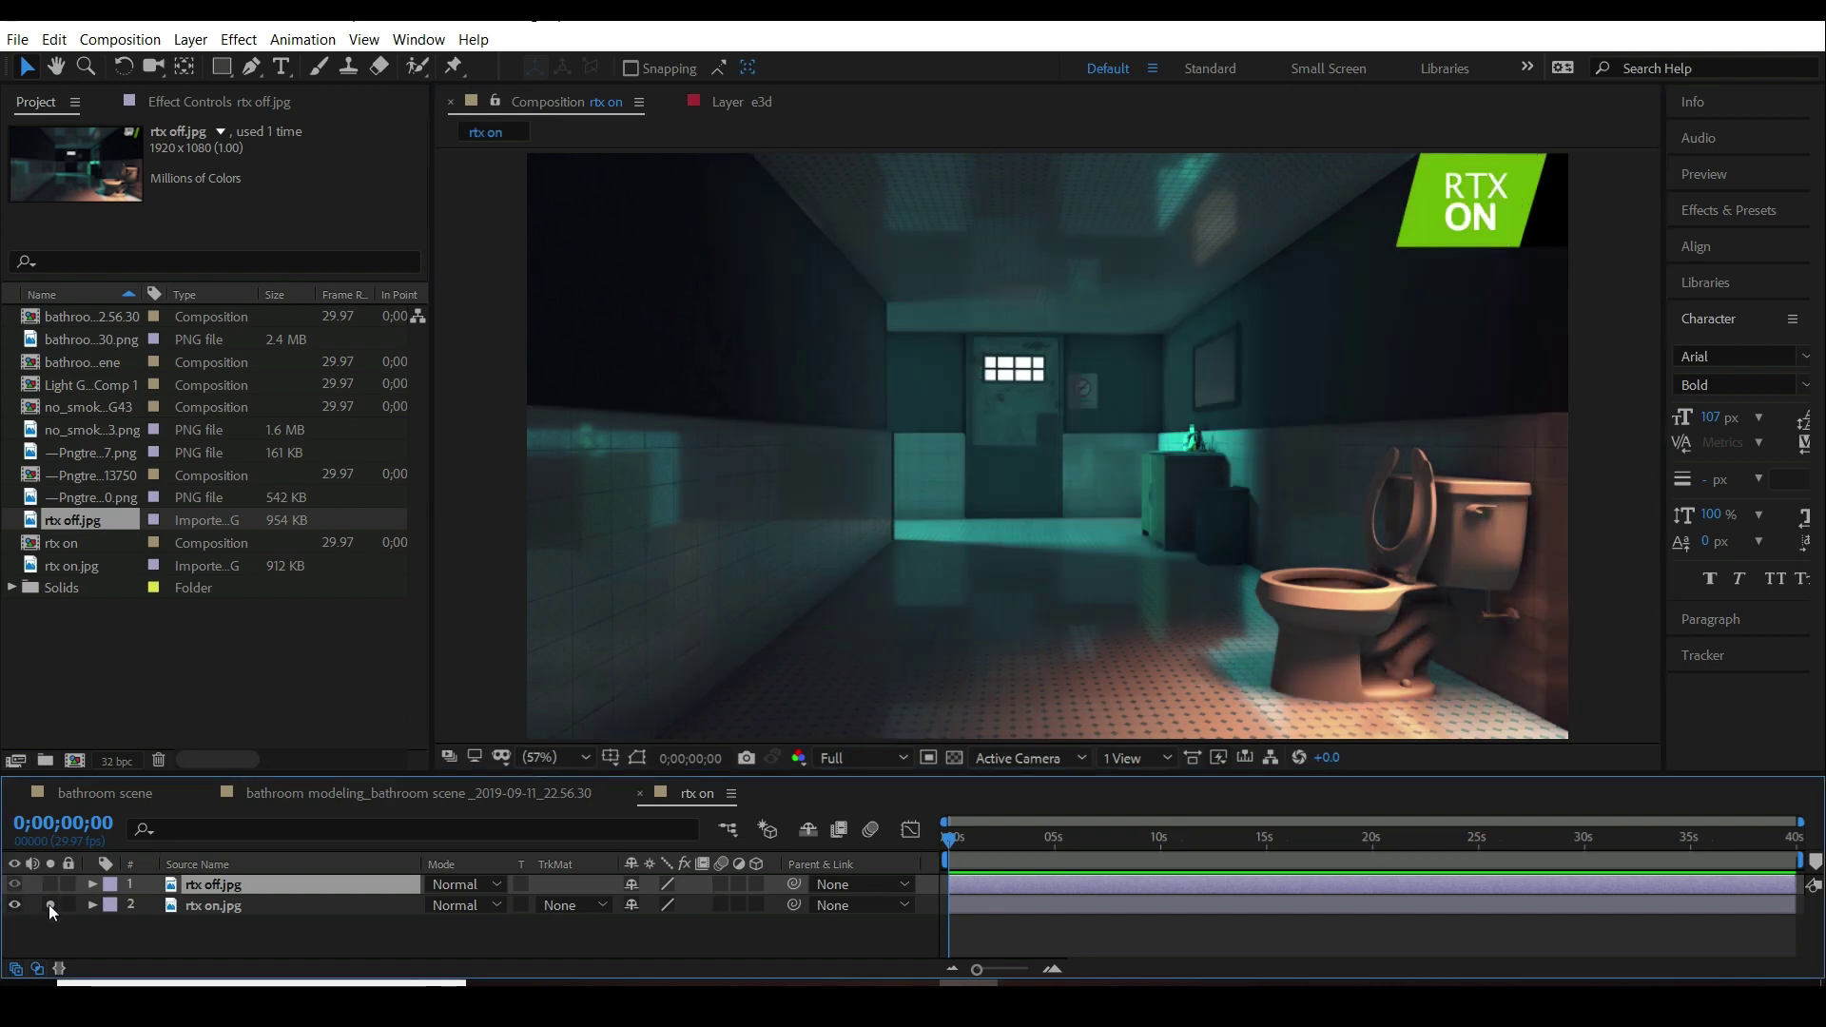
pyautogui.press('`')
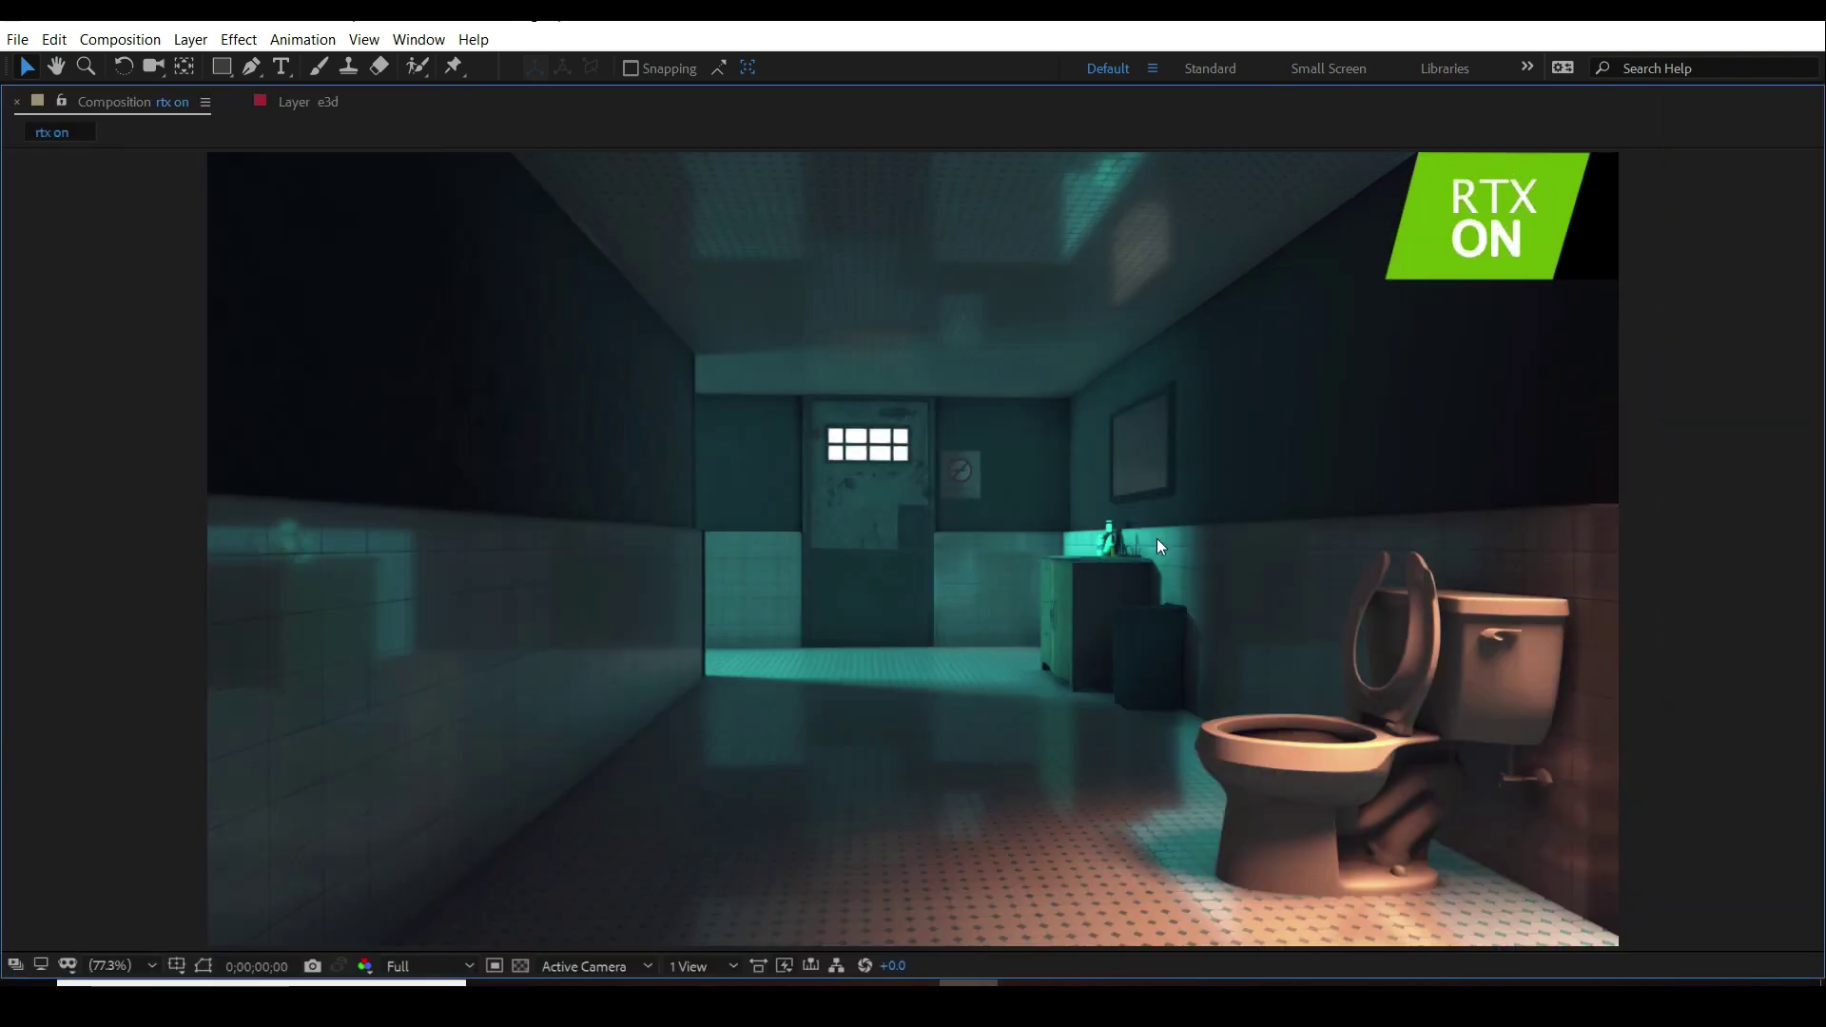
pyautogui.press('`')
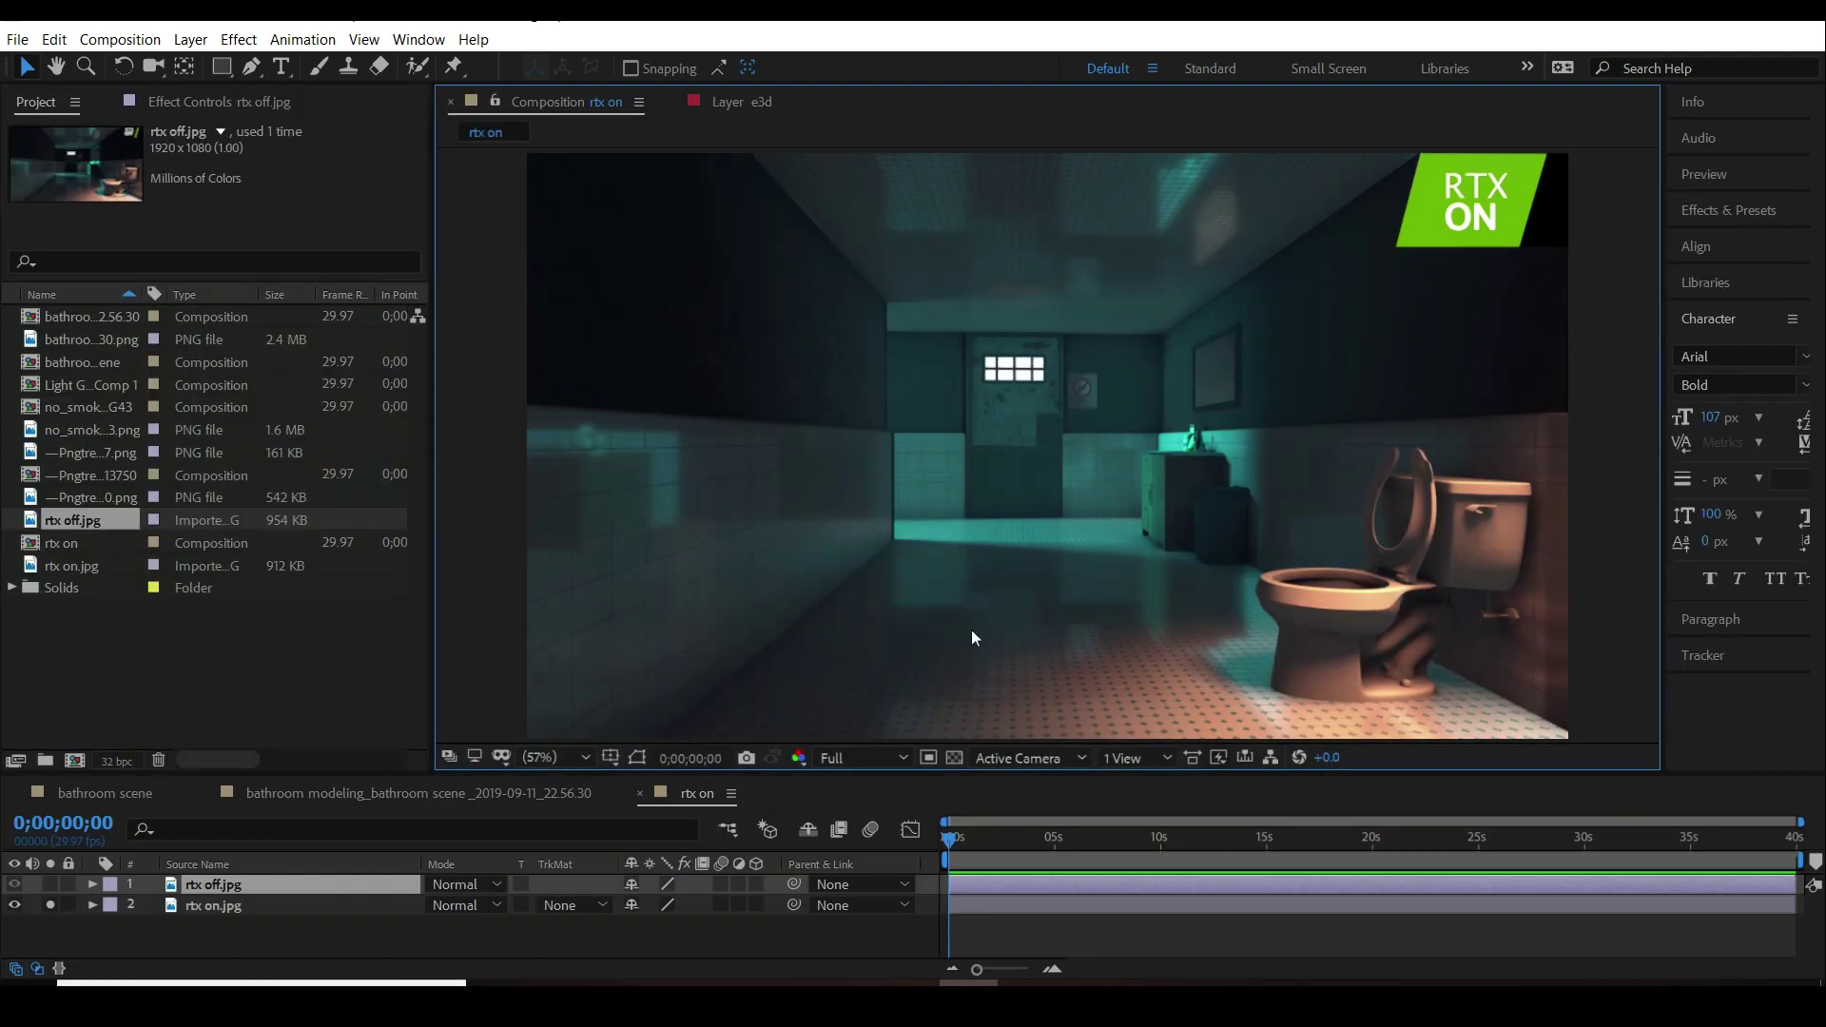
pyautogui.click(50, 904)
pyautogui.click(50, 905)
pyautogui.click(50, 904)
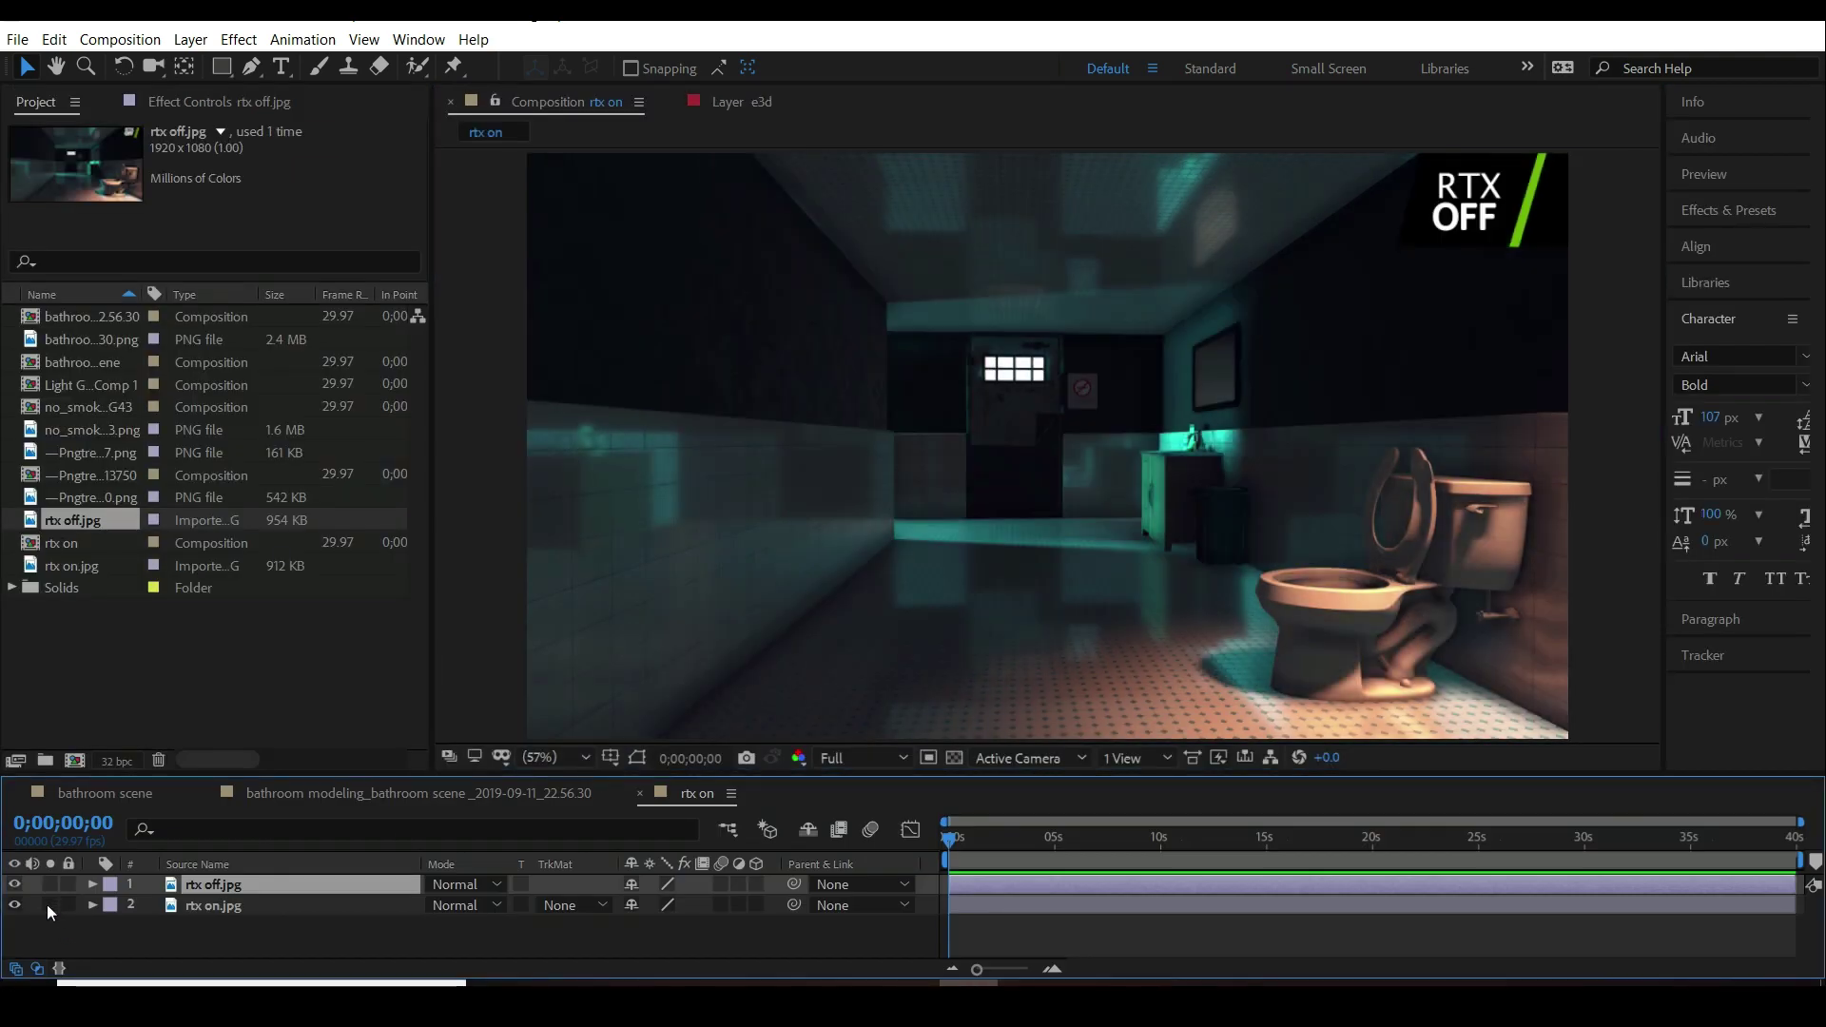
pyautogui.click(49, 904)
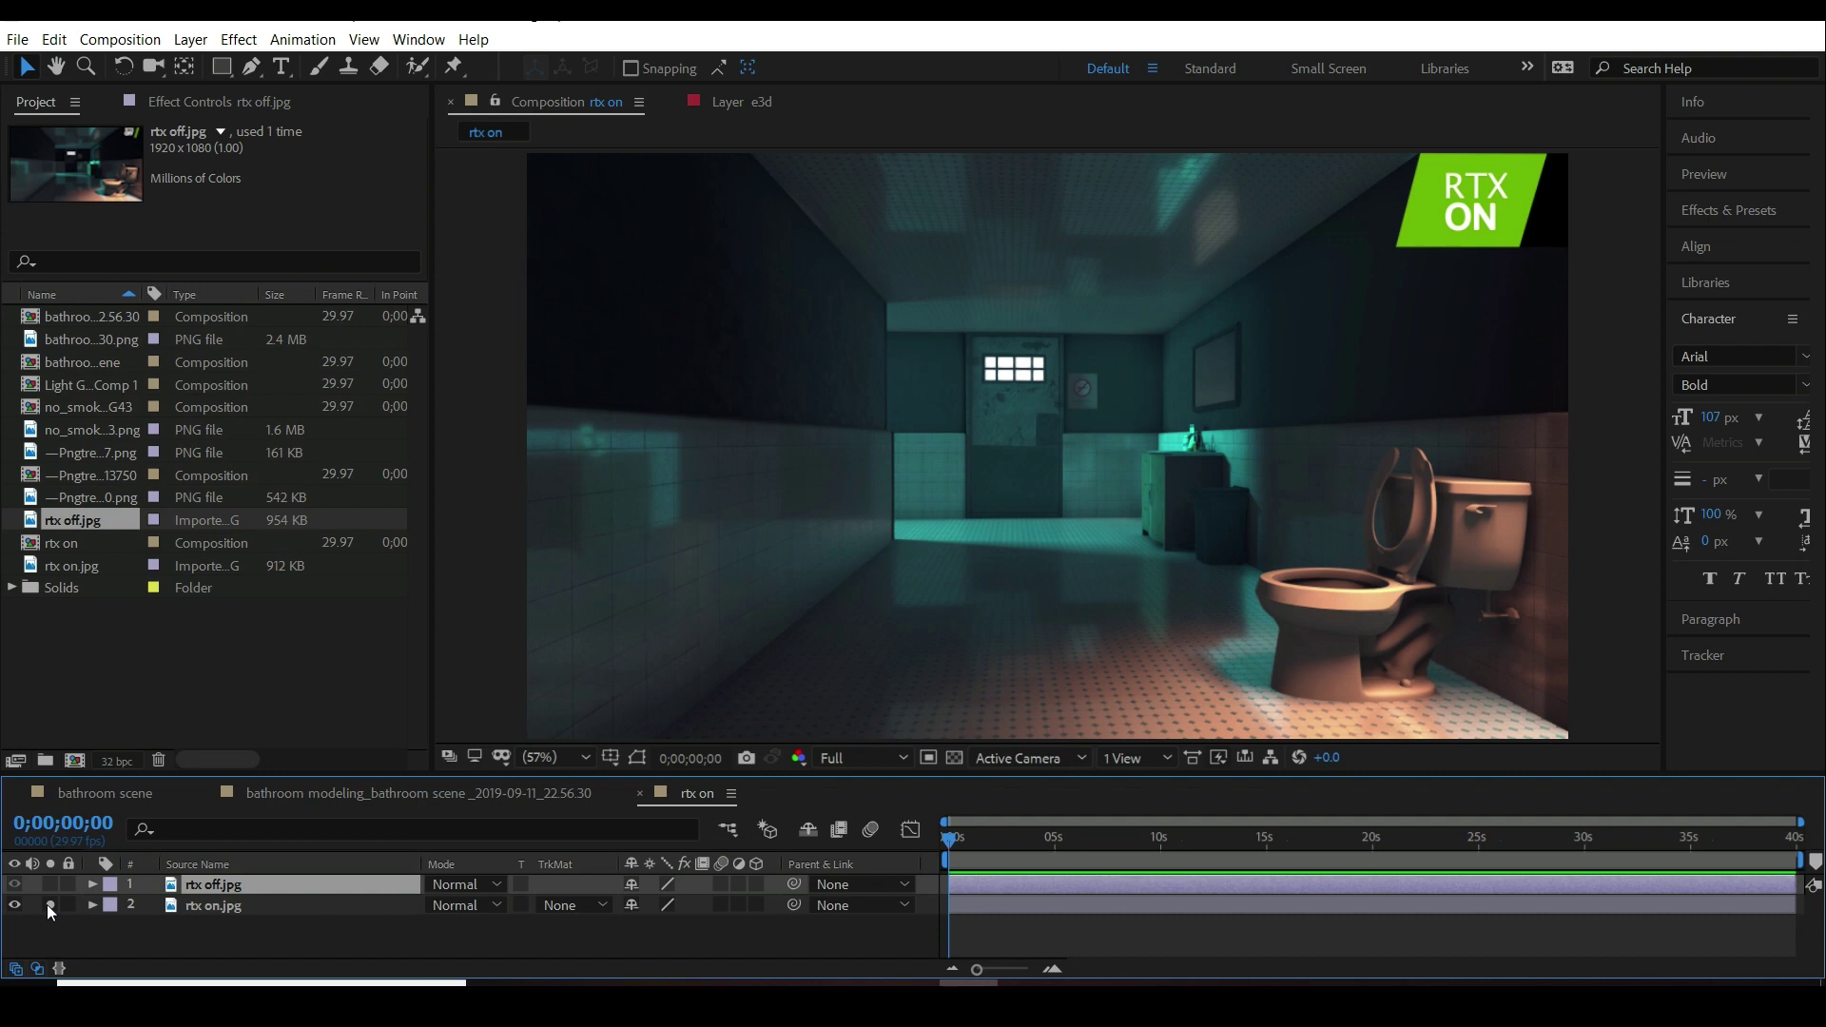
pyautogui.click(50, 904)
pyautogui.click(49, 904)
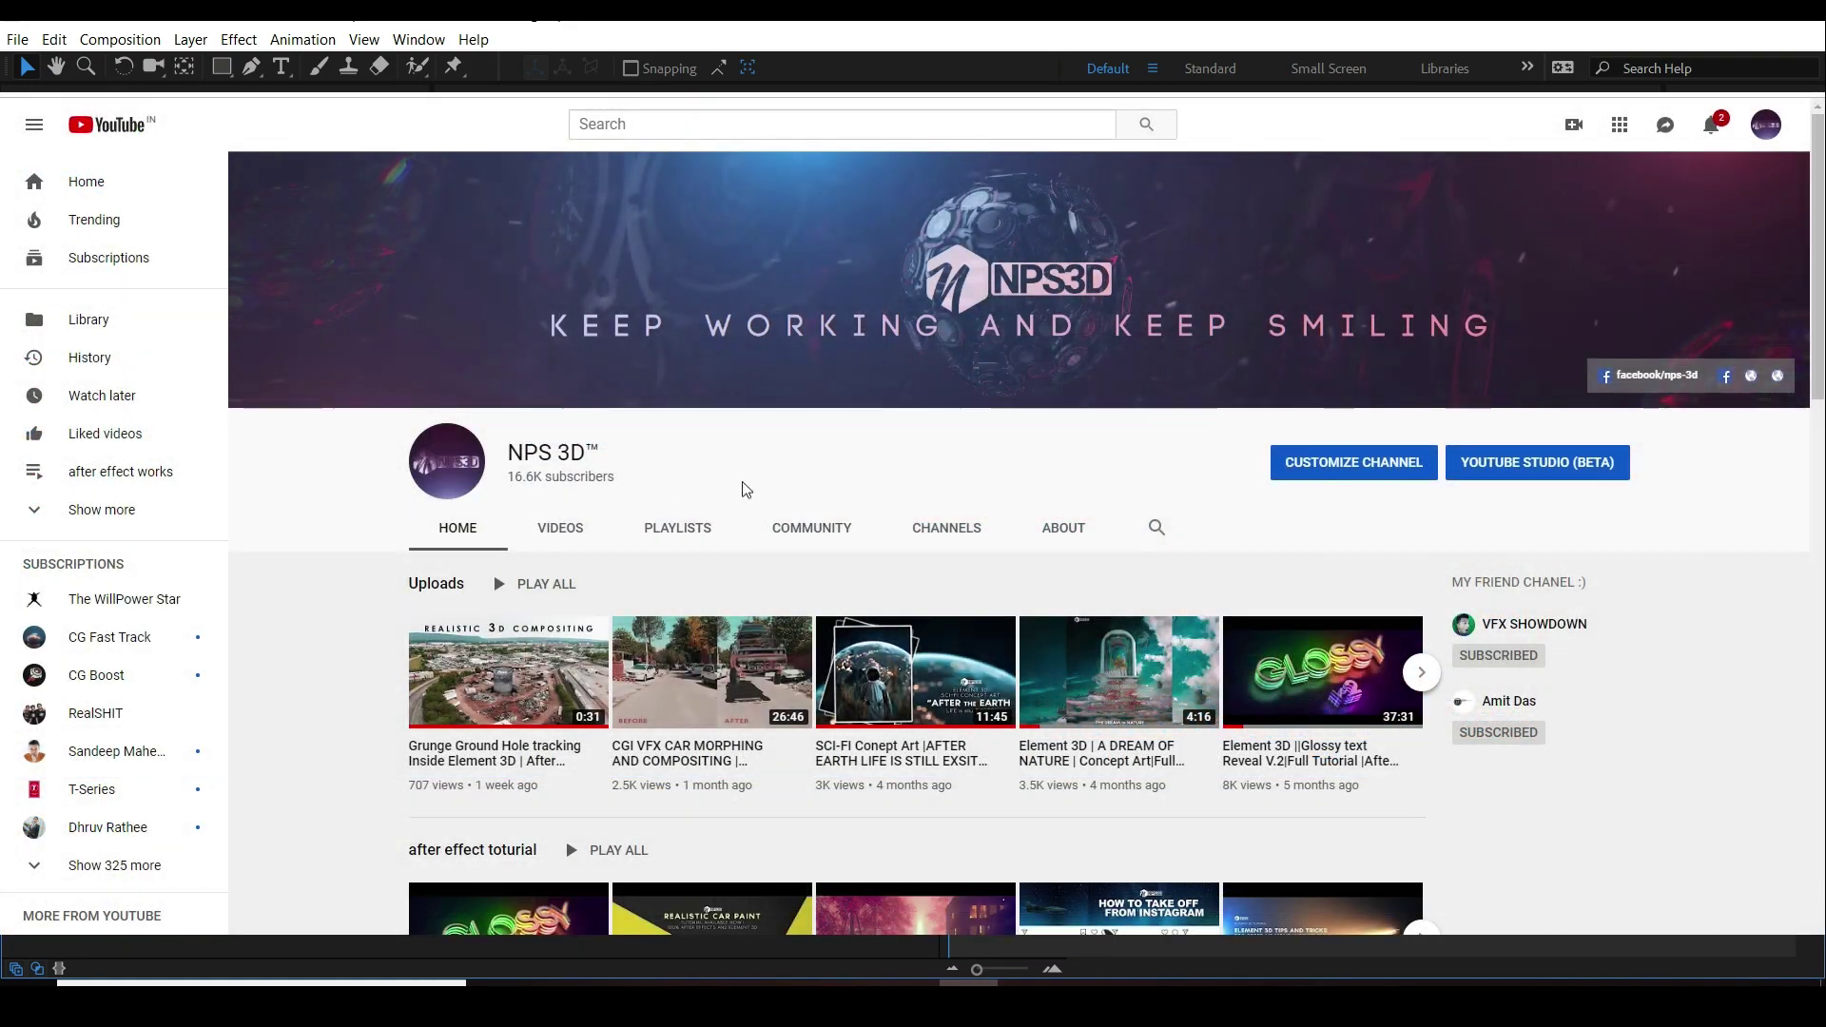
pyautogui.scroll(-2, 761, 483)
pyautogui.scroll(-3, 764, 485)
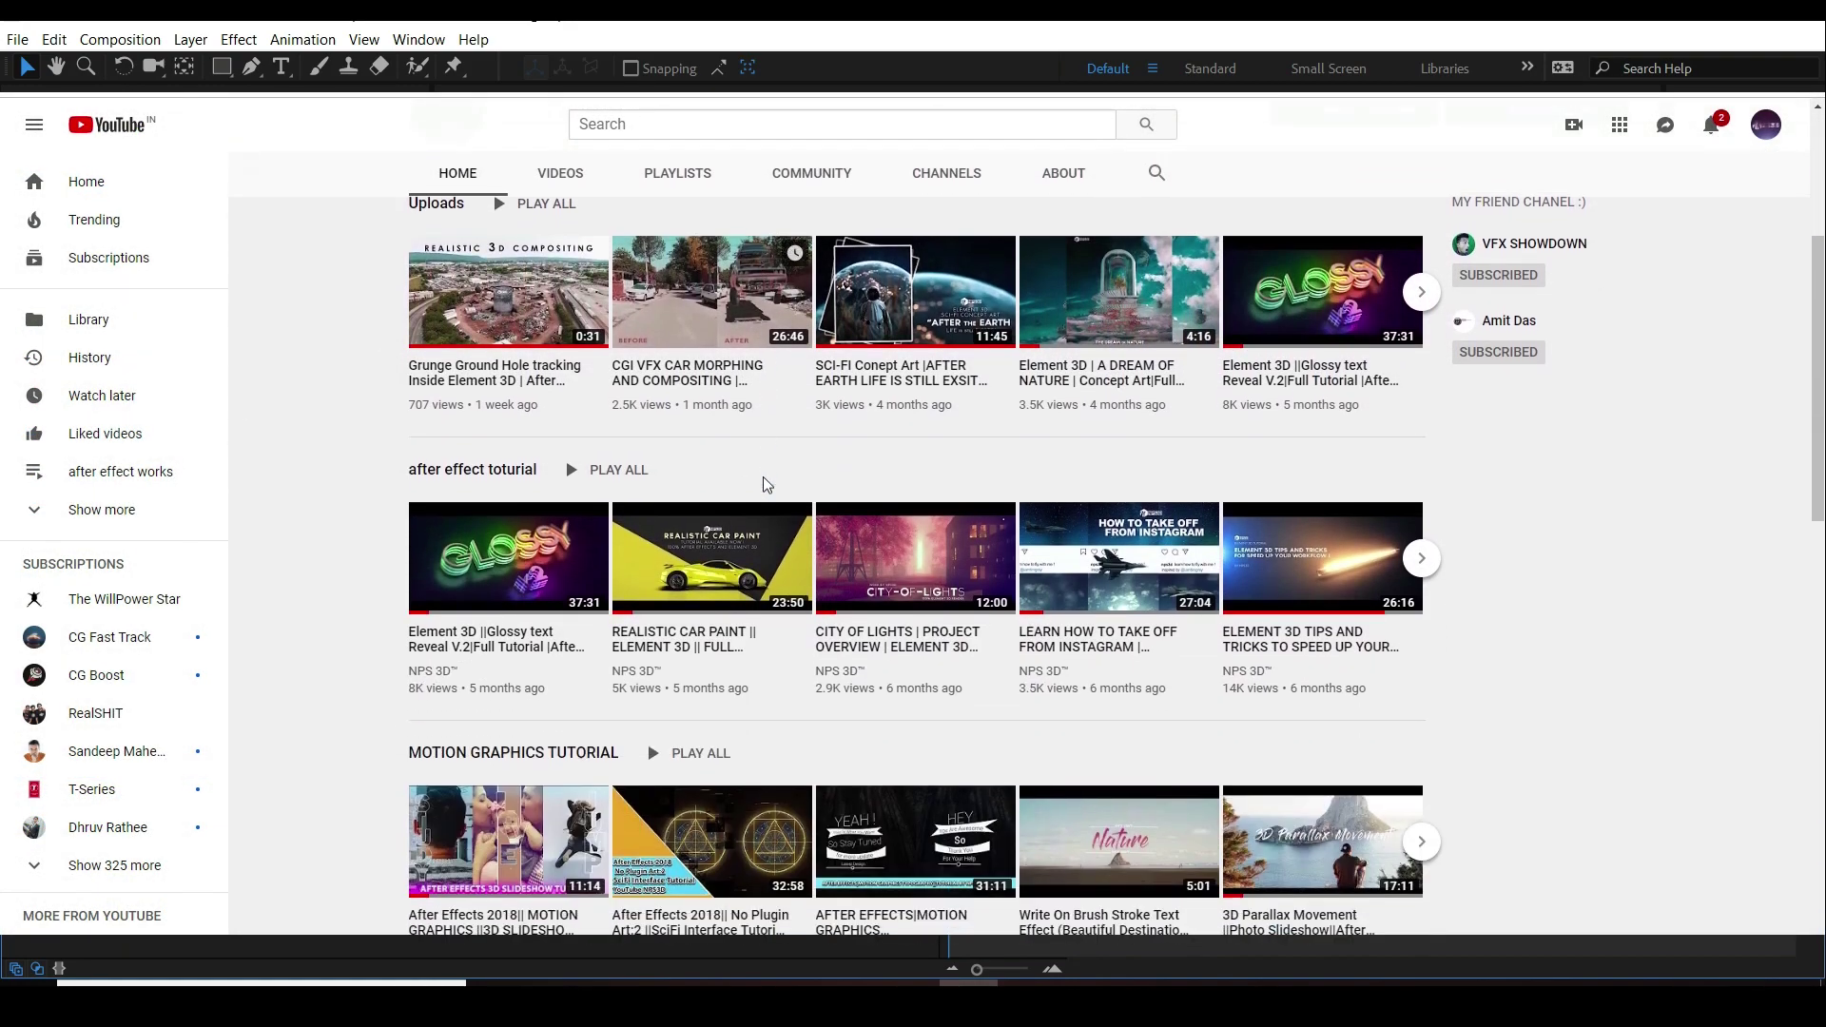
pyautogui.scroll(5, 761, 485)
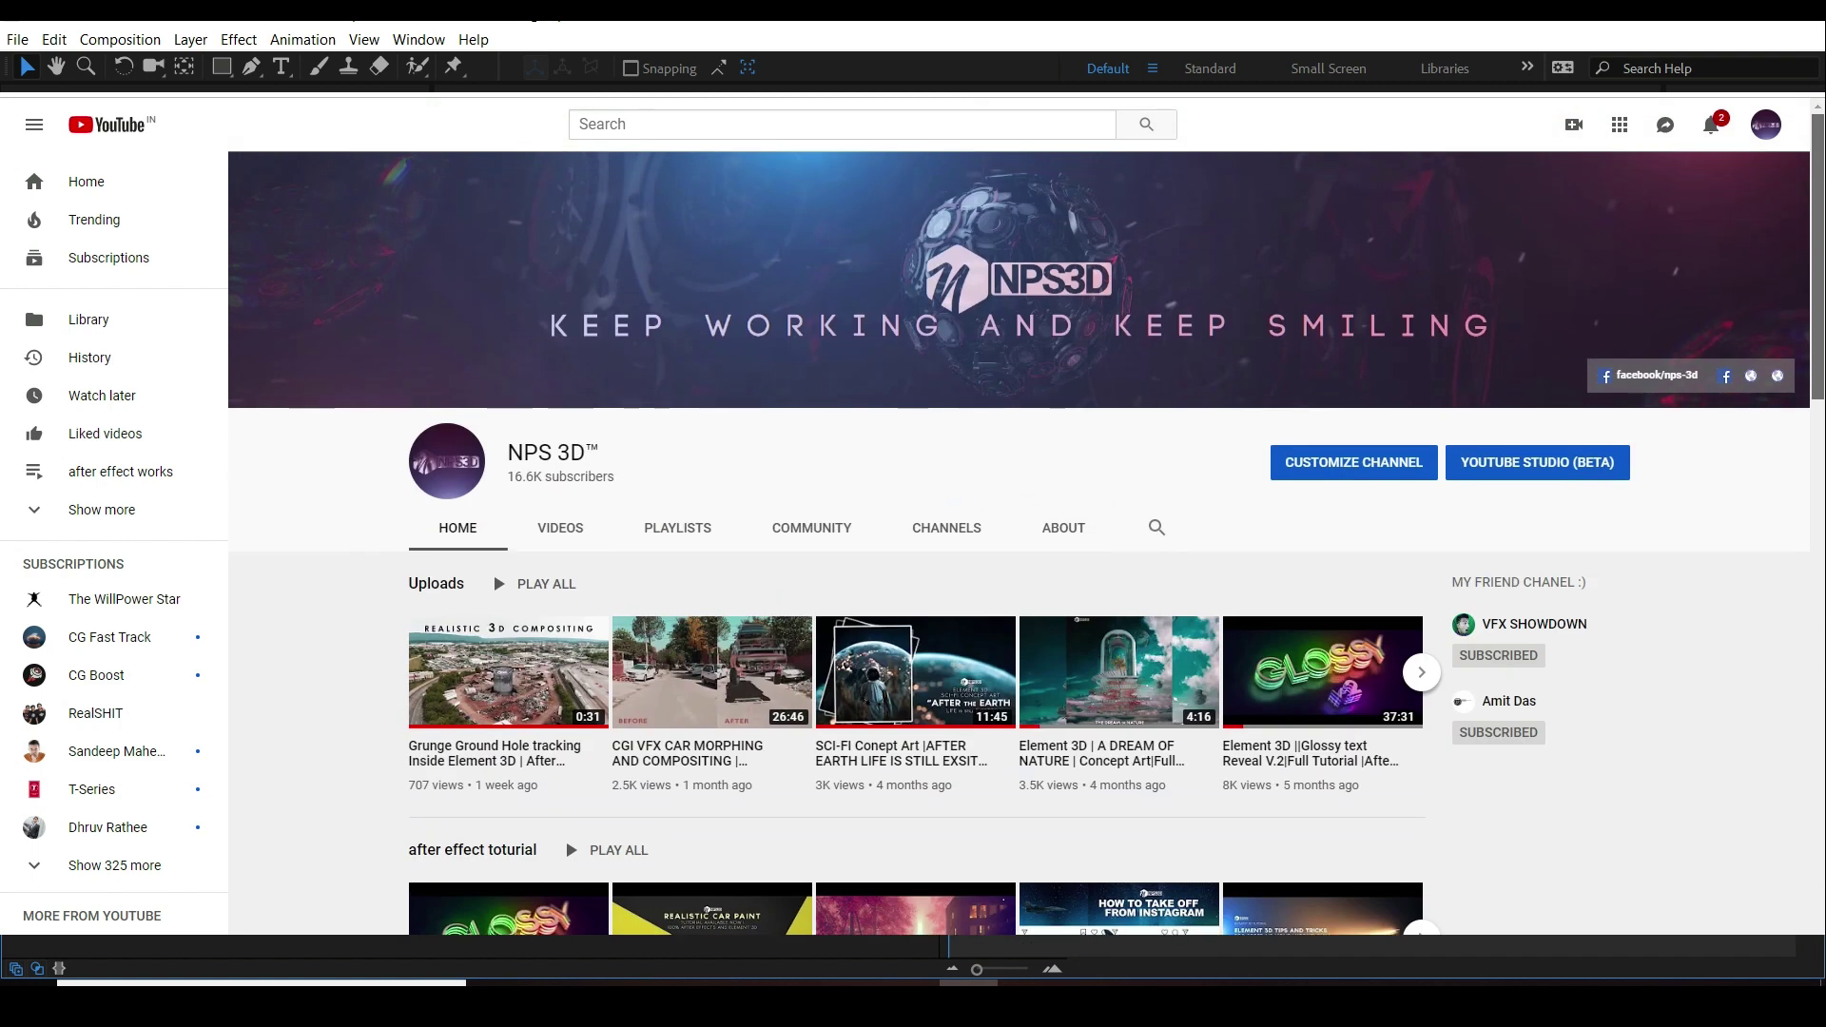
pyautogui.scroll(-2, 761, 485)
pyautogui.scroll(-4, 760, 485)
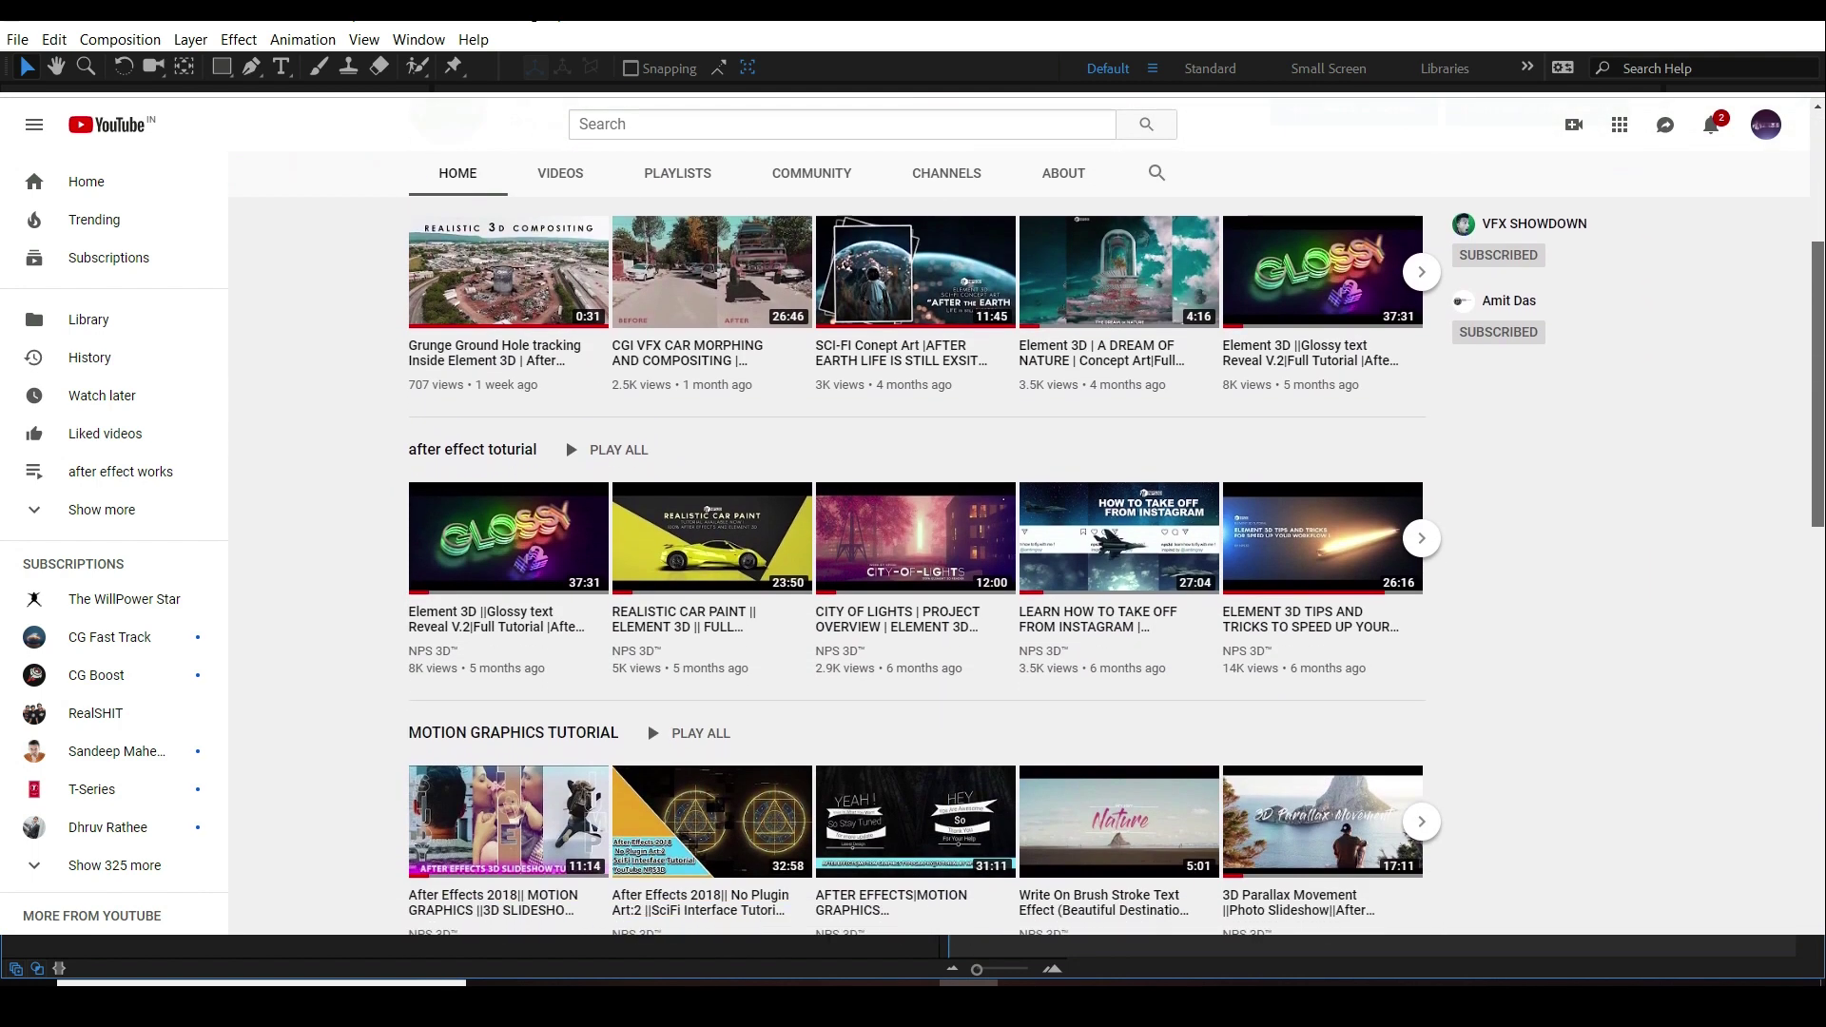
pyautogui.scroll(-4, 1817, 689)
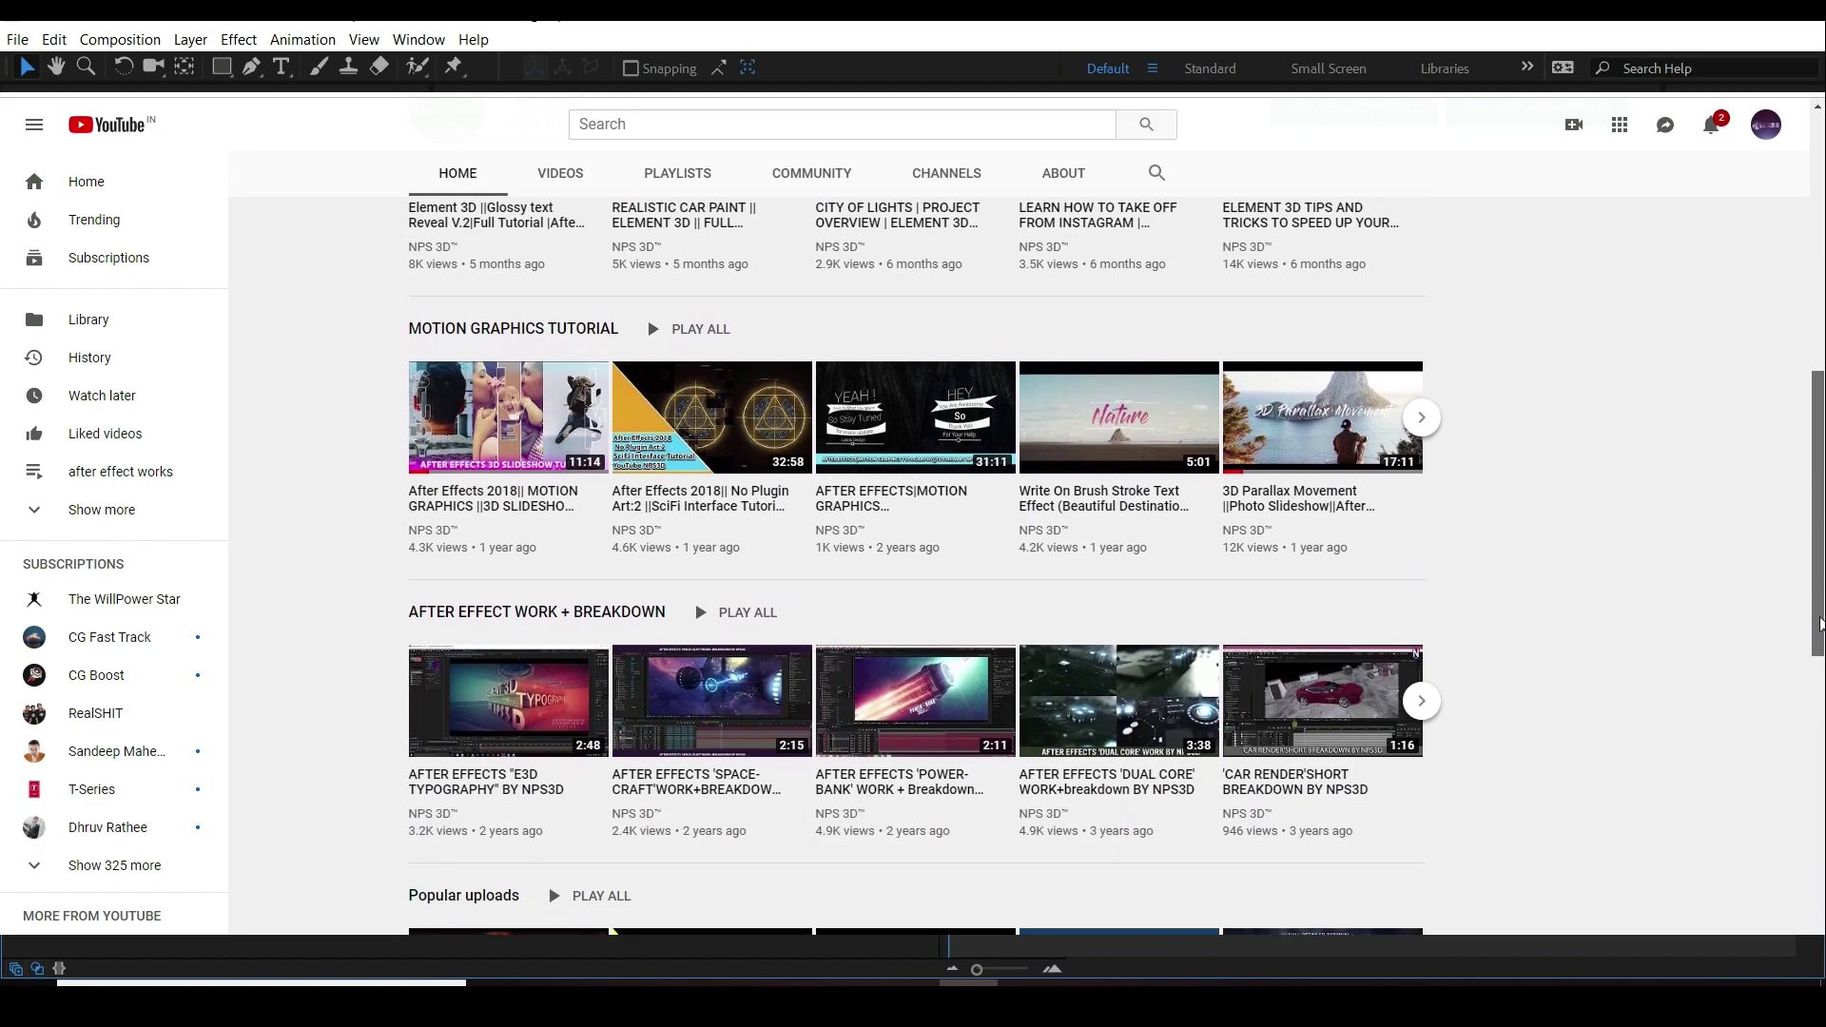
pyautogui.moveTo(1817, 688); pyautogui.dragTo(1816, 723)
pyautogui.moveTo(1816, 722); pyautogui.dragTo(1812, 830)
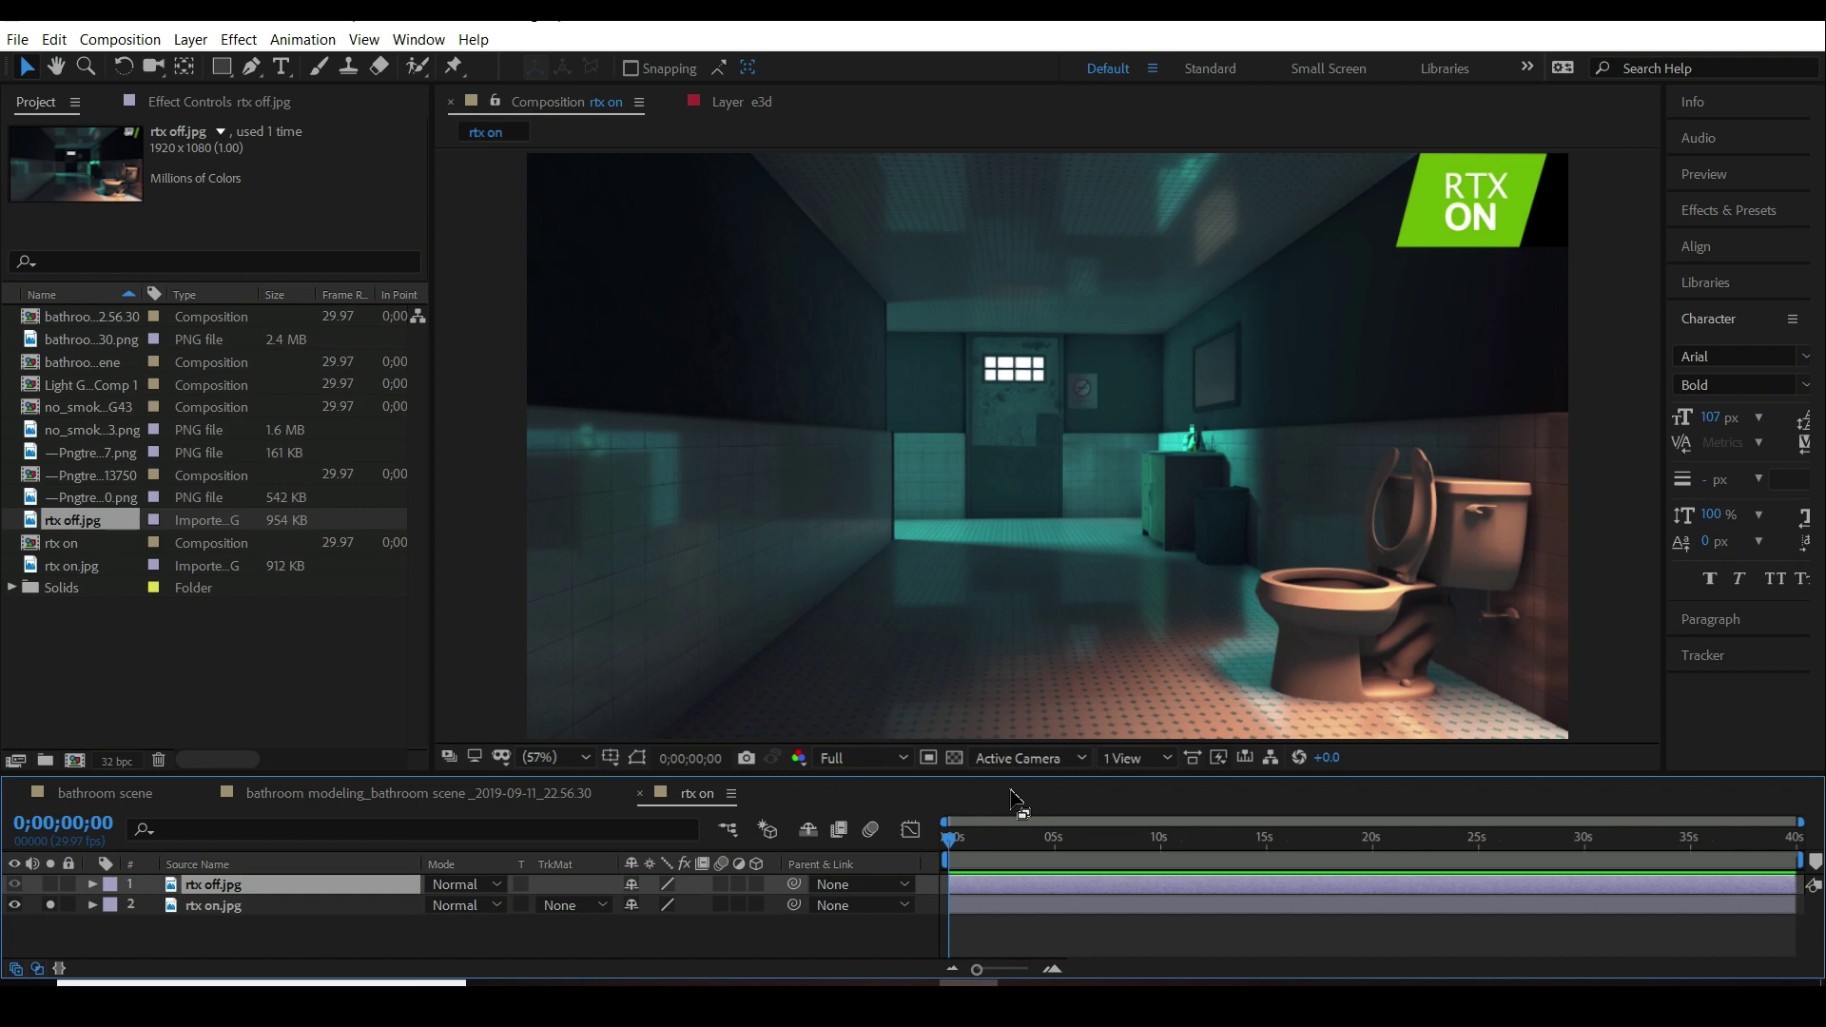
pyautogui.click(50, 905)
pyautogui.click(50, 904)
pyautogui.click(50, 904)
pyautogui.click(50, 904)
pyautogui.click(51, 904)
pyautogui.click(50, 905)
pyautogui.click(50, 904)
pyautogui.click(50, 905)
pyautogui.click(50, 904)
pyautogui.click(50, 905)
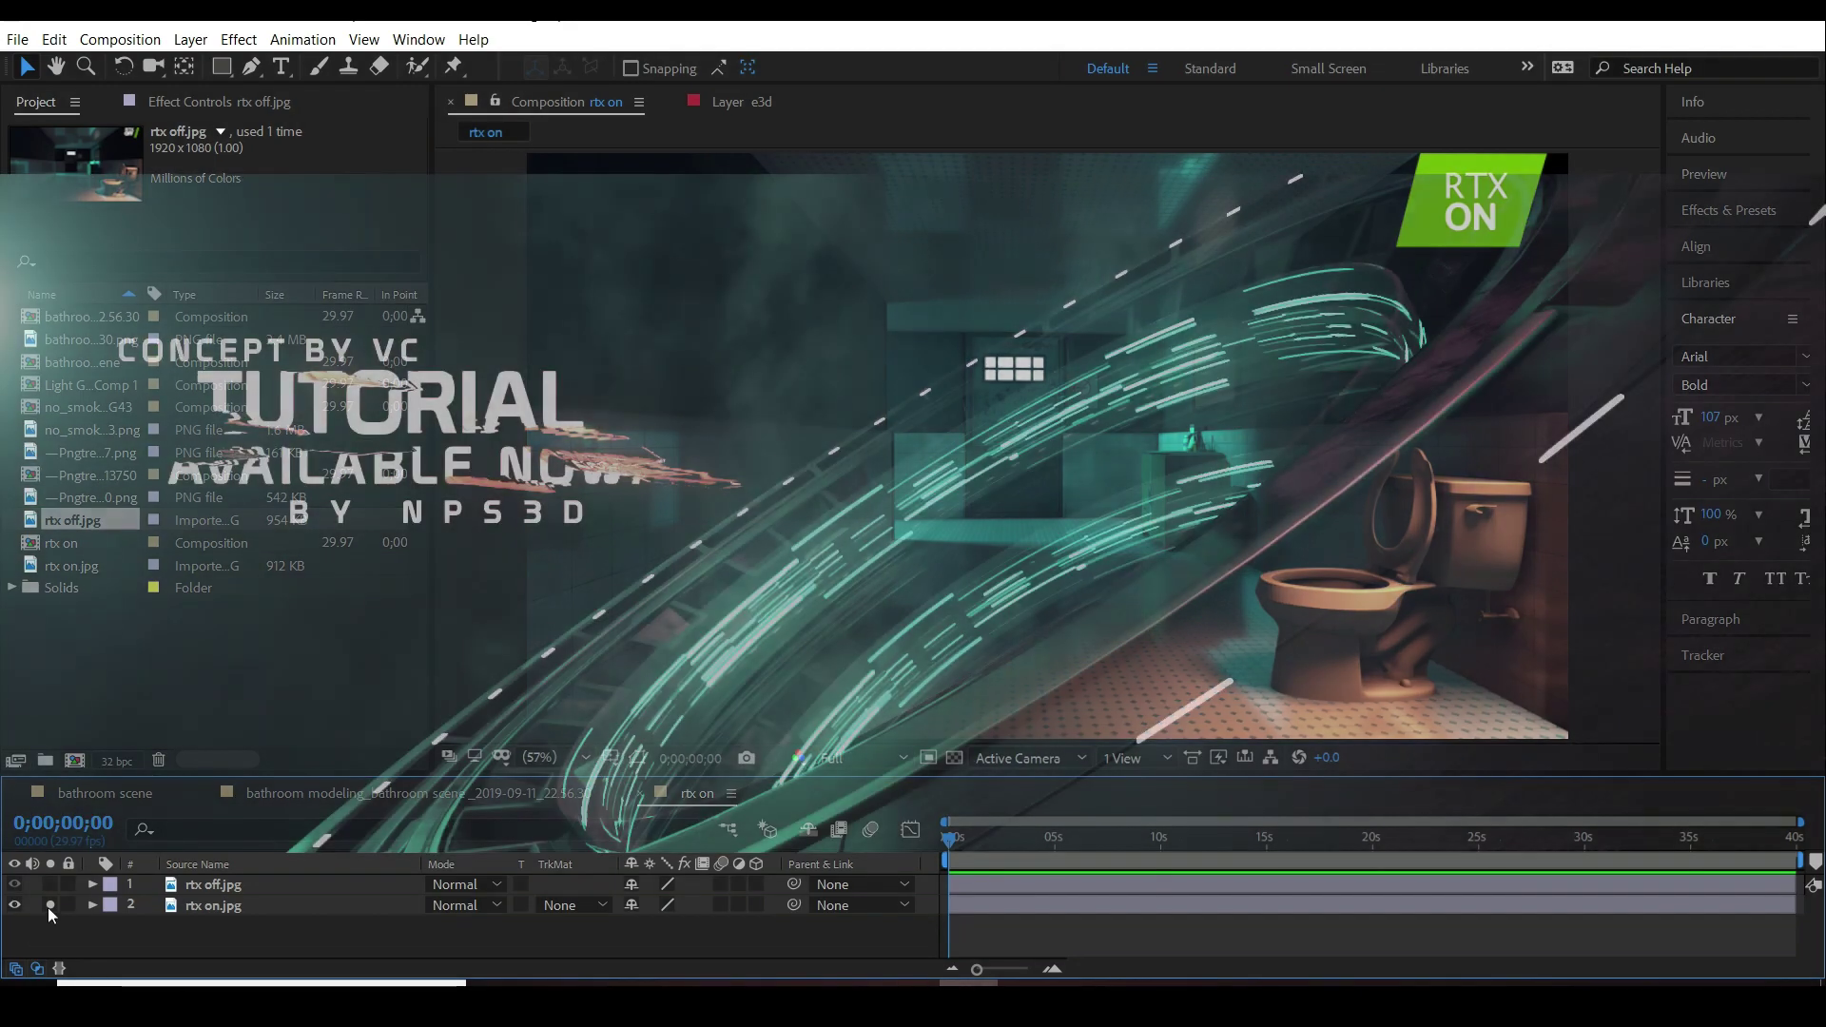
# - Switch the Timeline to the bathroom scene composition
pyautogui.click(105, 792)
pyautogui.scroll(3, 380, 904)
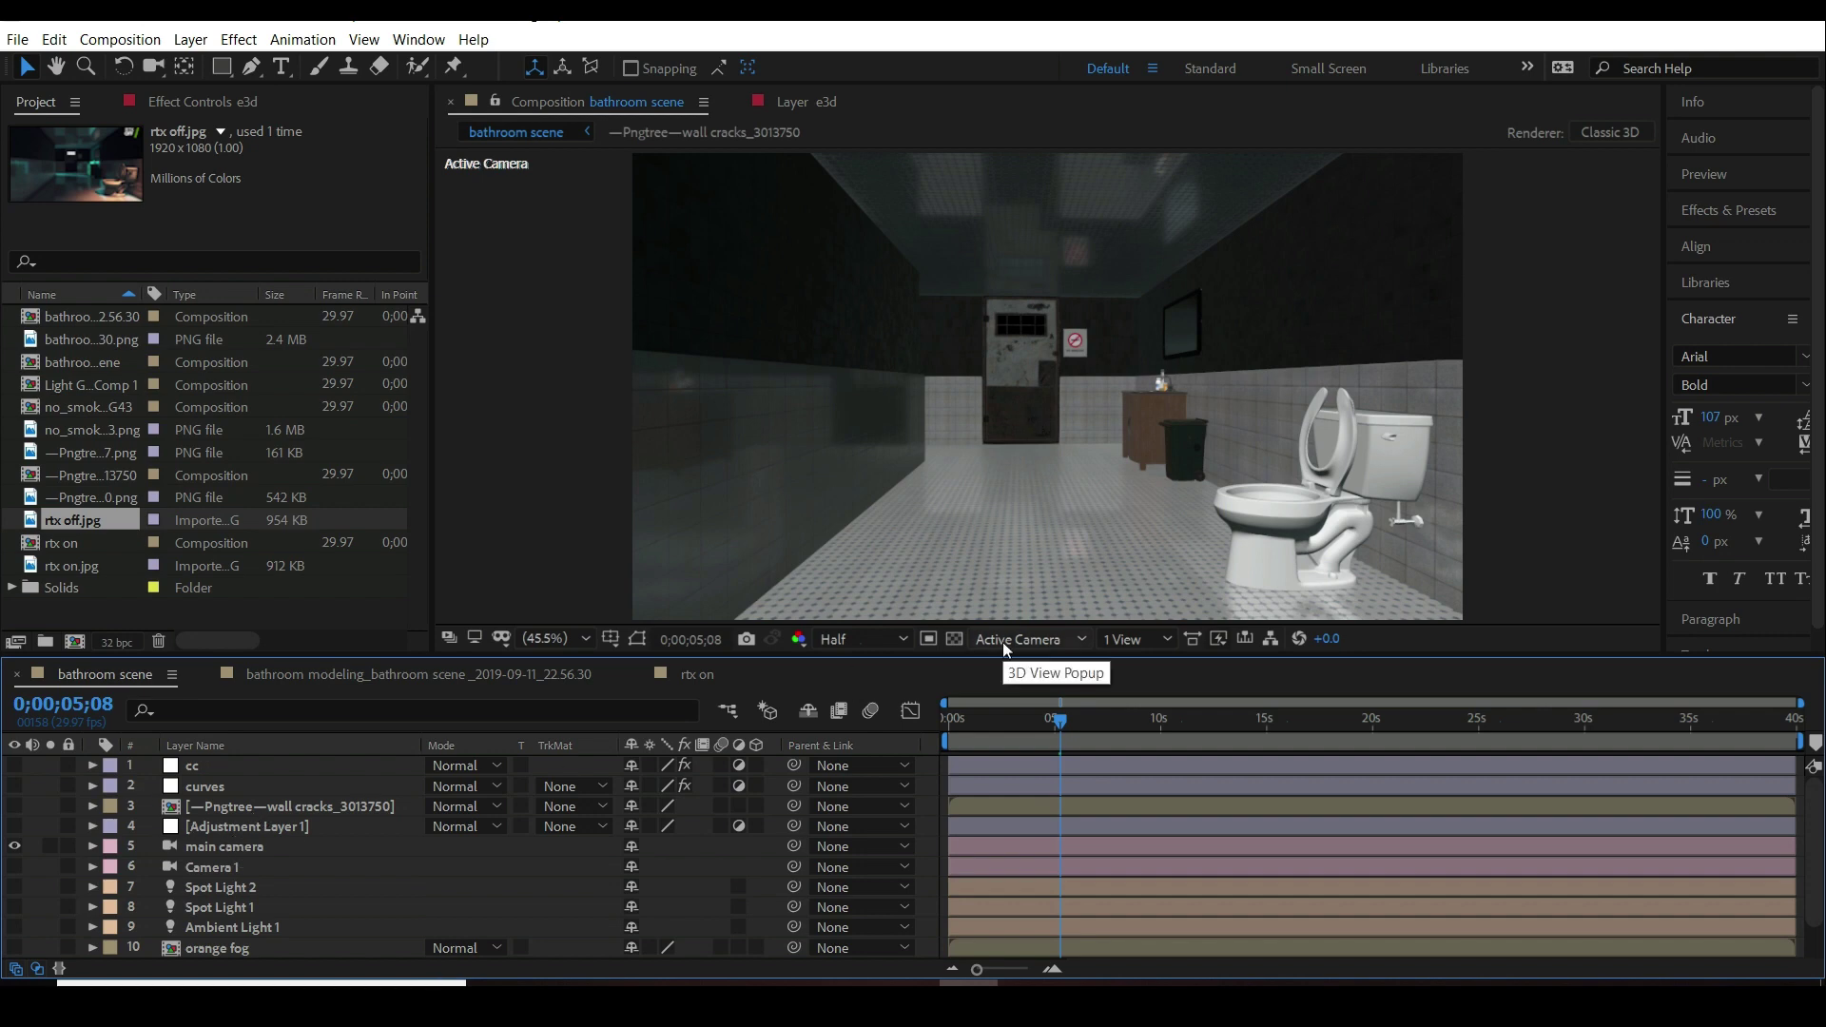
# - Open Element 3D Scene Setup from the e3d layer's Element effect controls
pyautogui.scroll(-2, 191, 928)
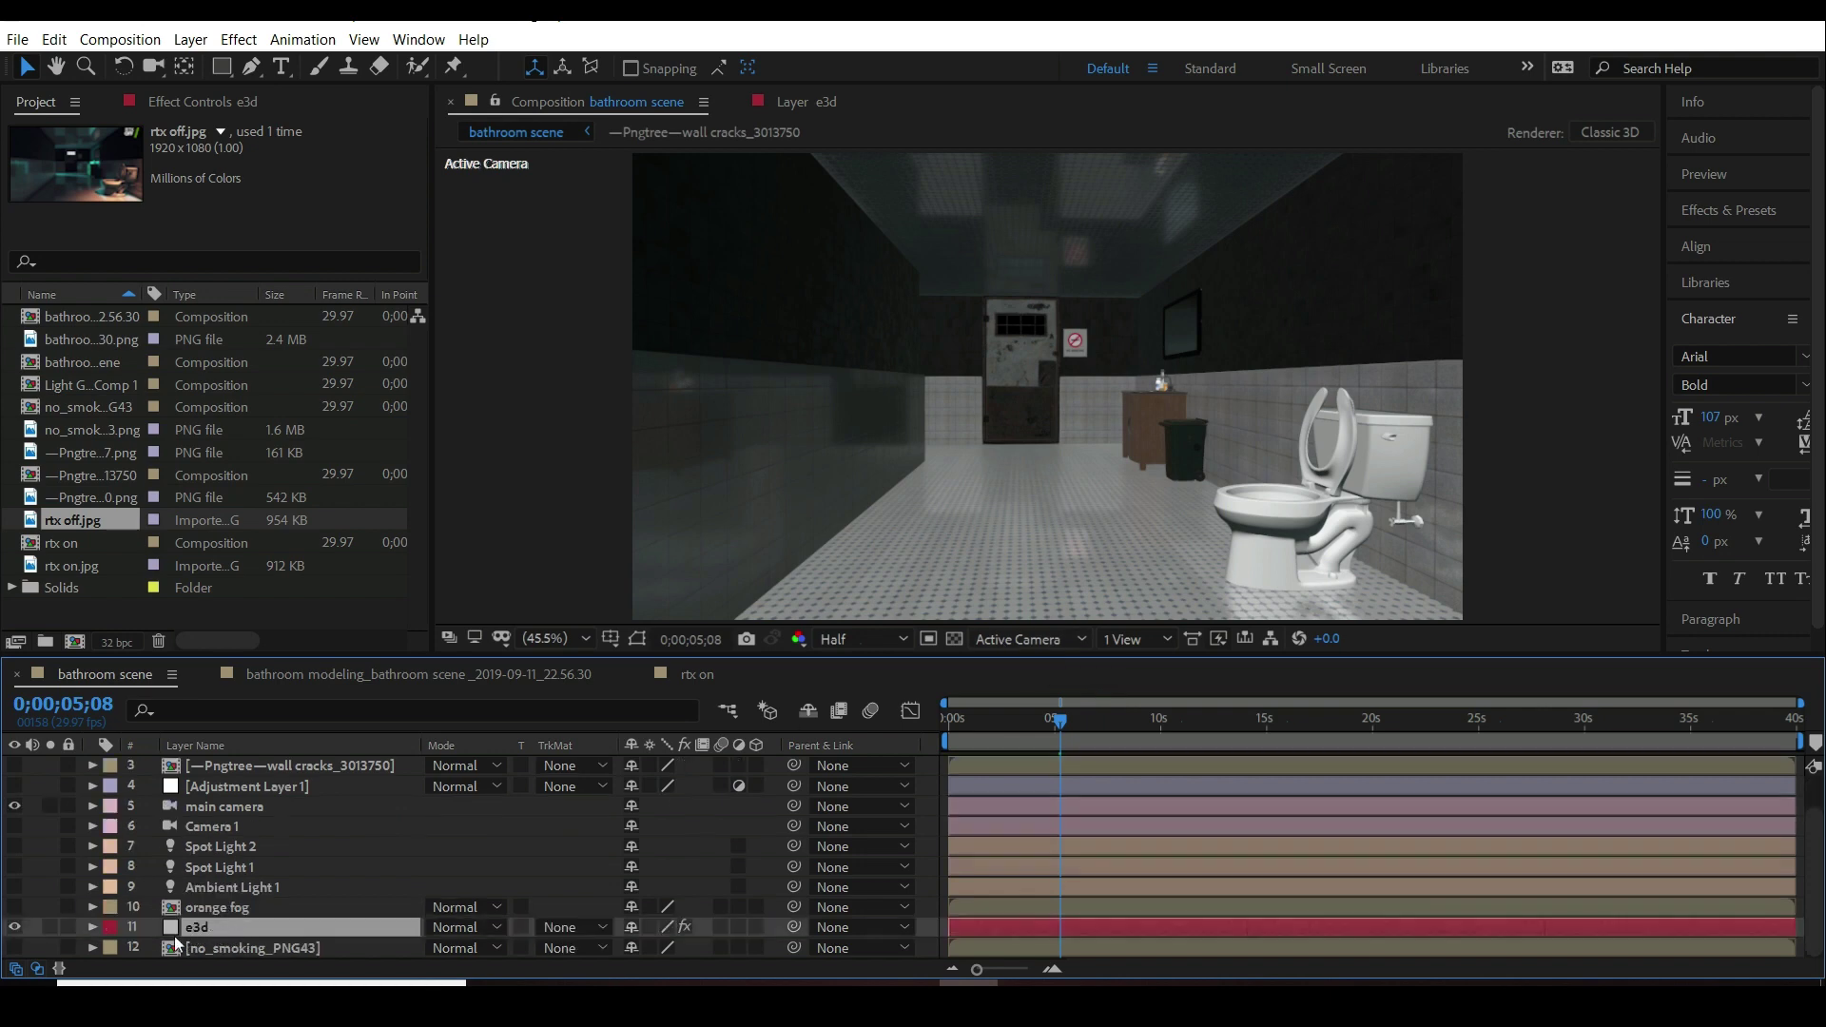
pyautogui.click(171, 101)
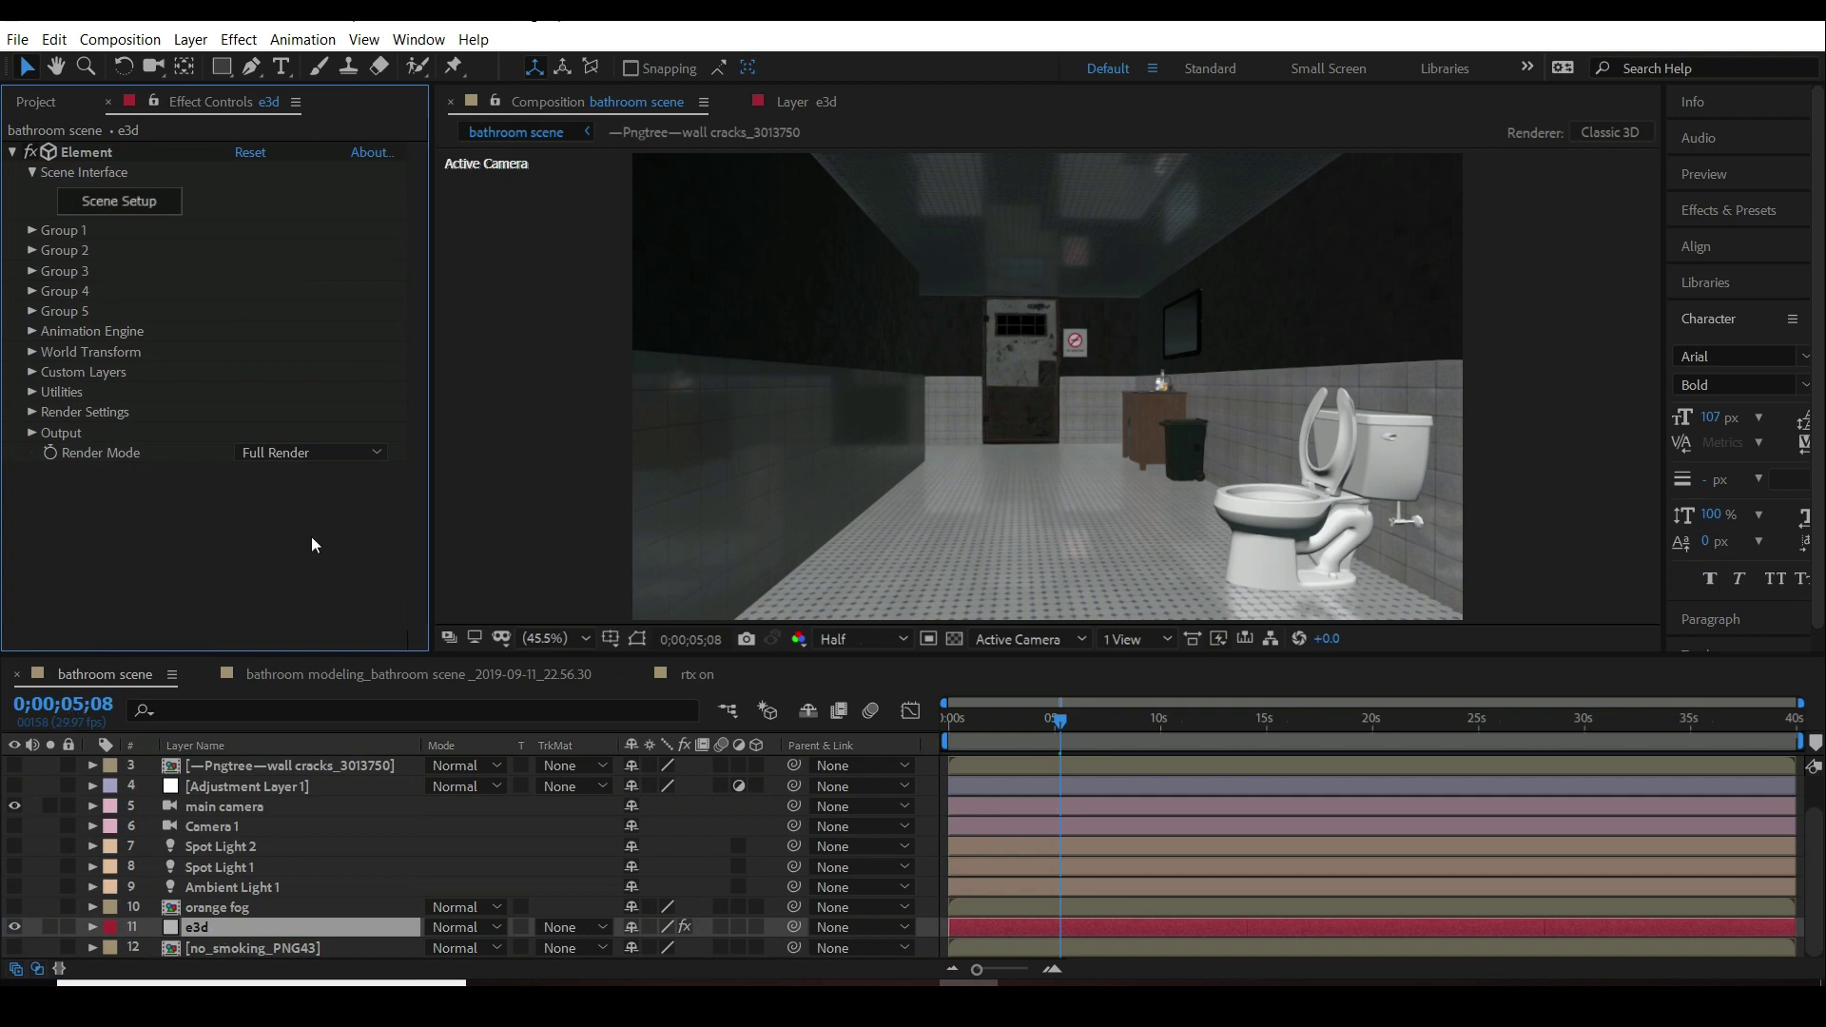
pyautogui.click(156, 200)
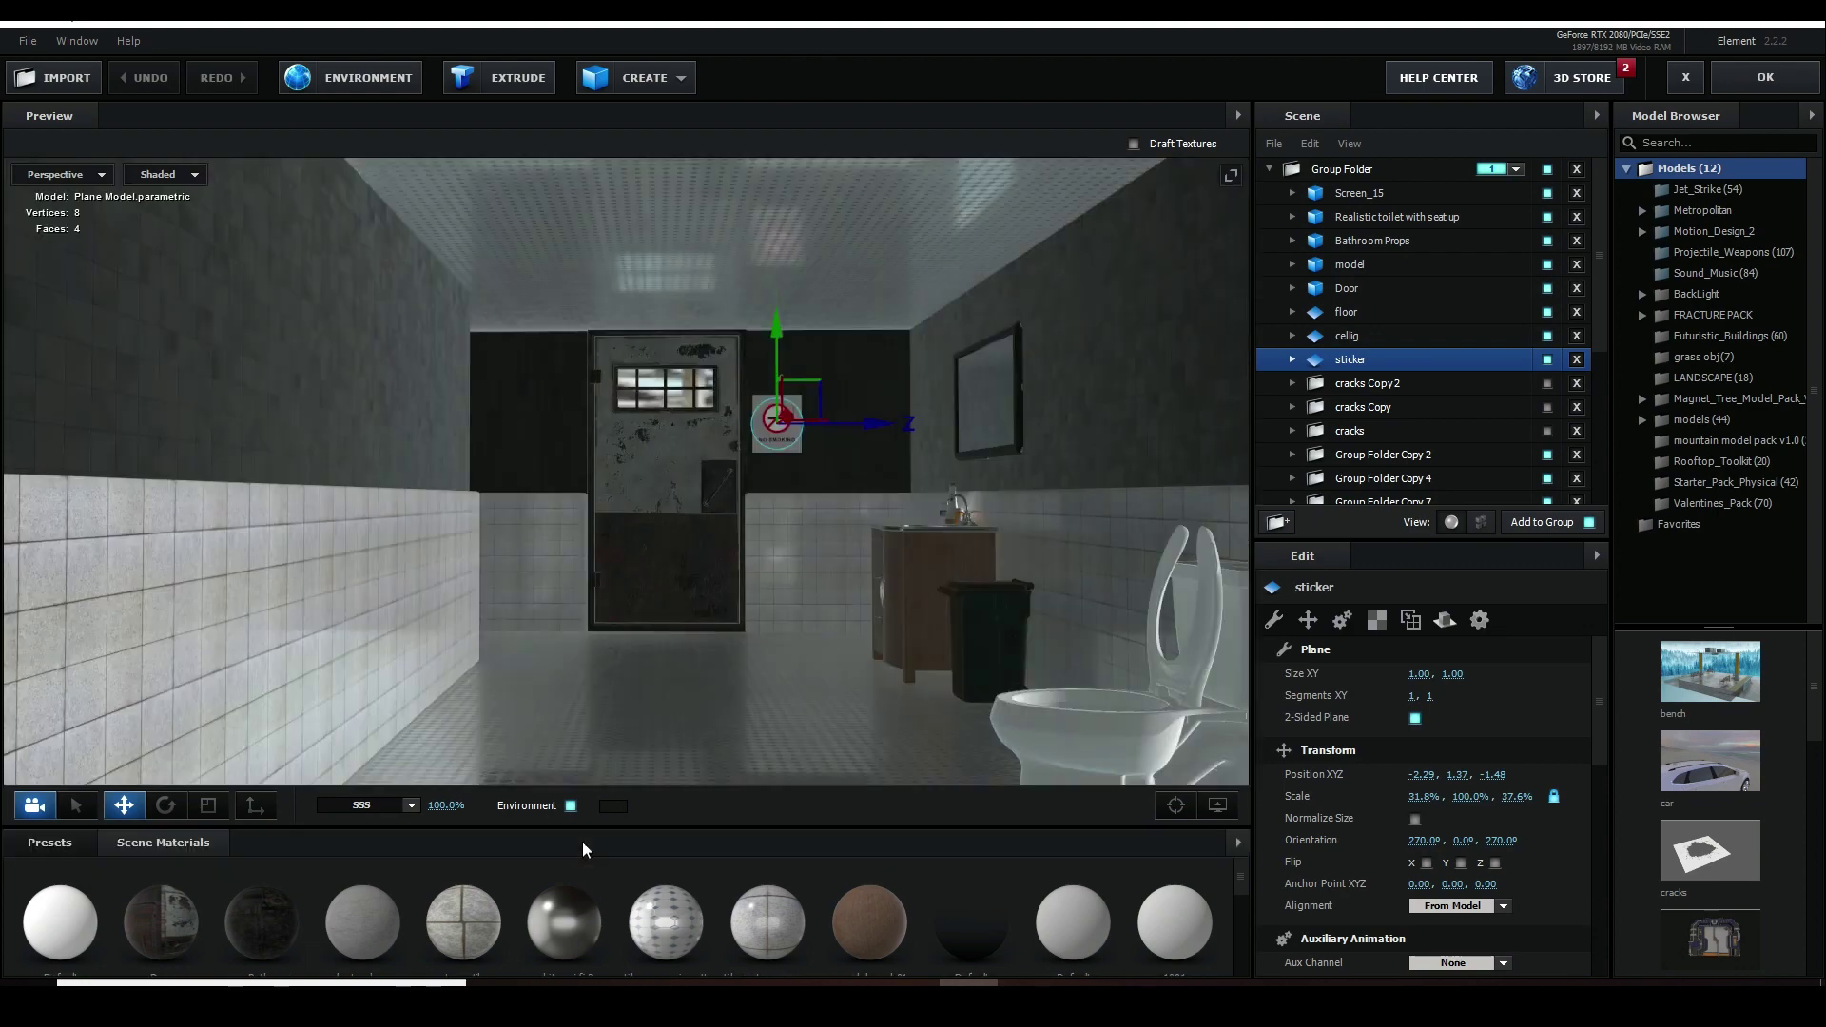
pyautogui.scroll(-10, 650, 620)
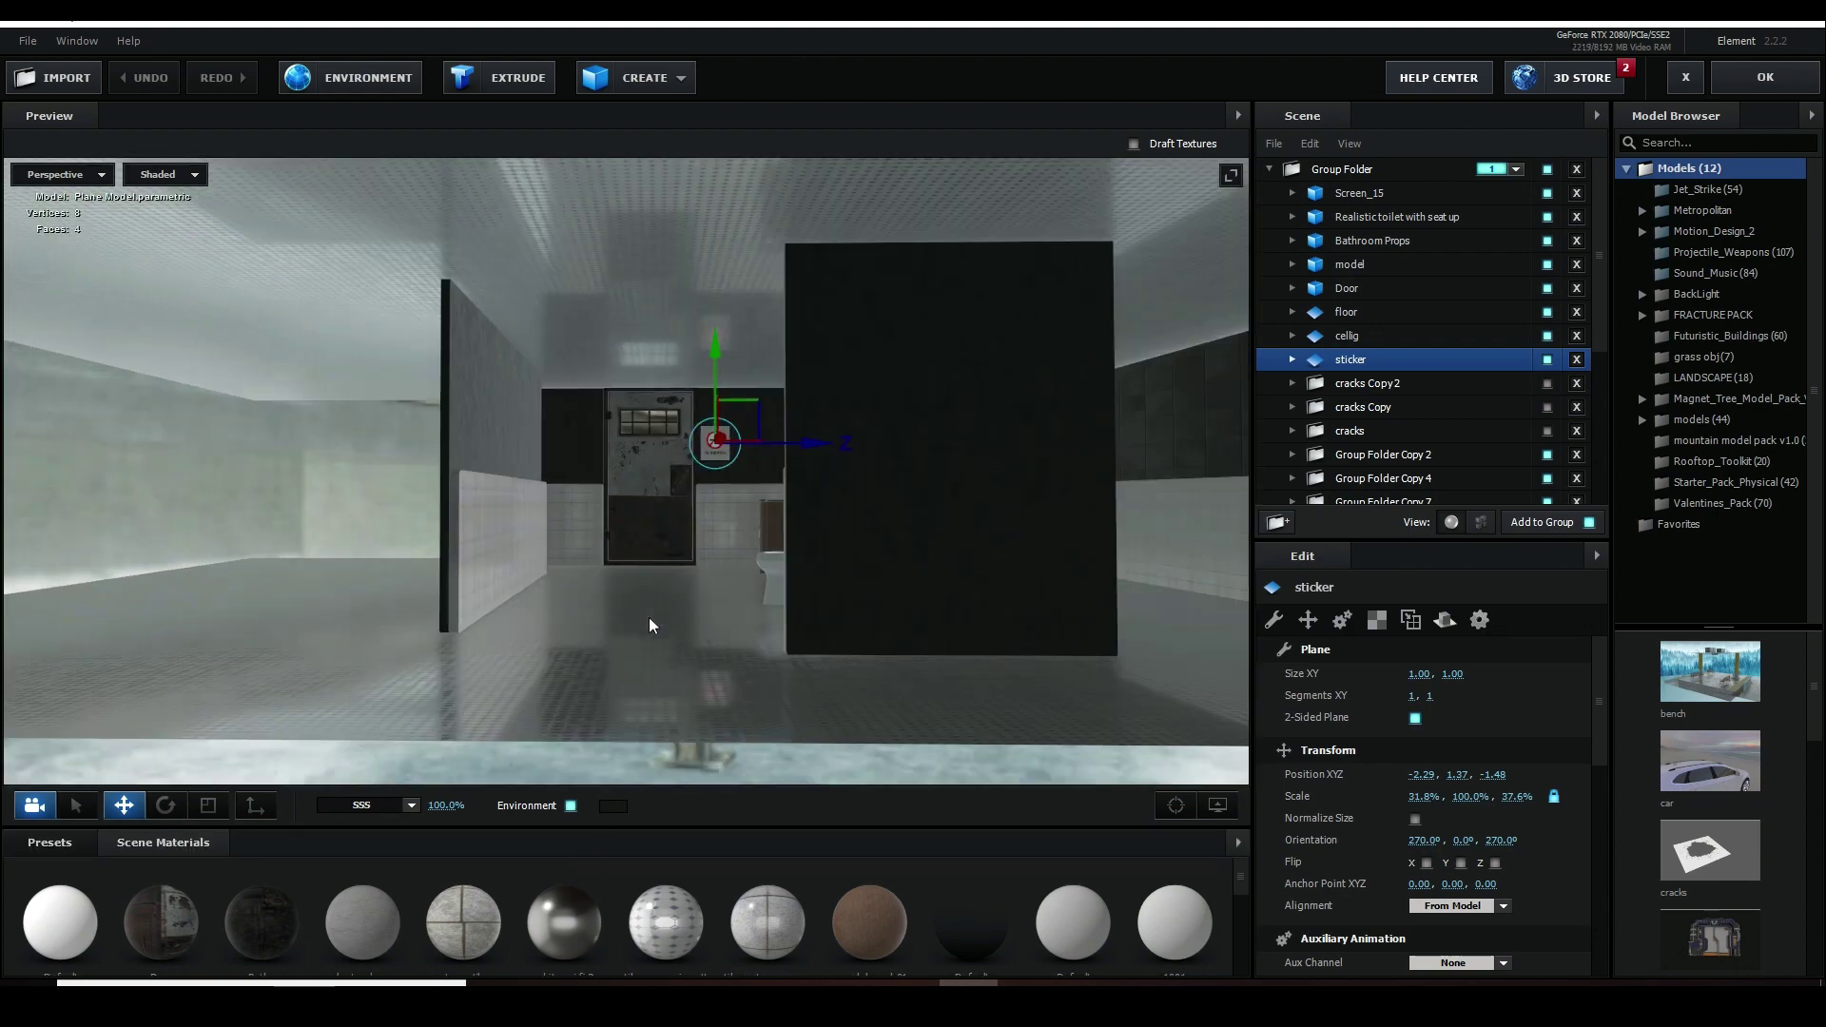
pyautogui.scroll(-8, 646, 609)
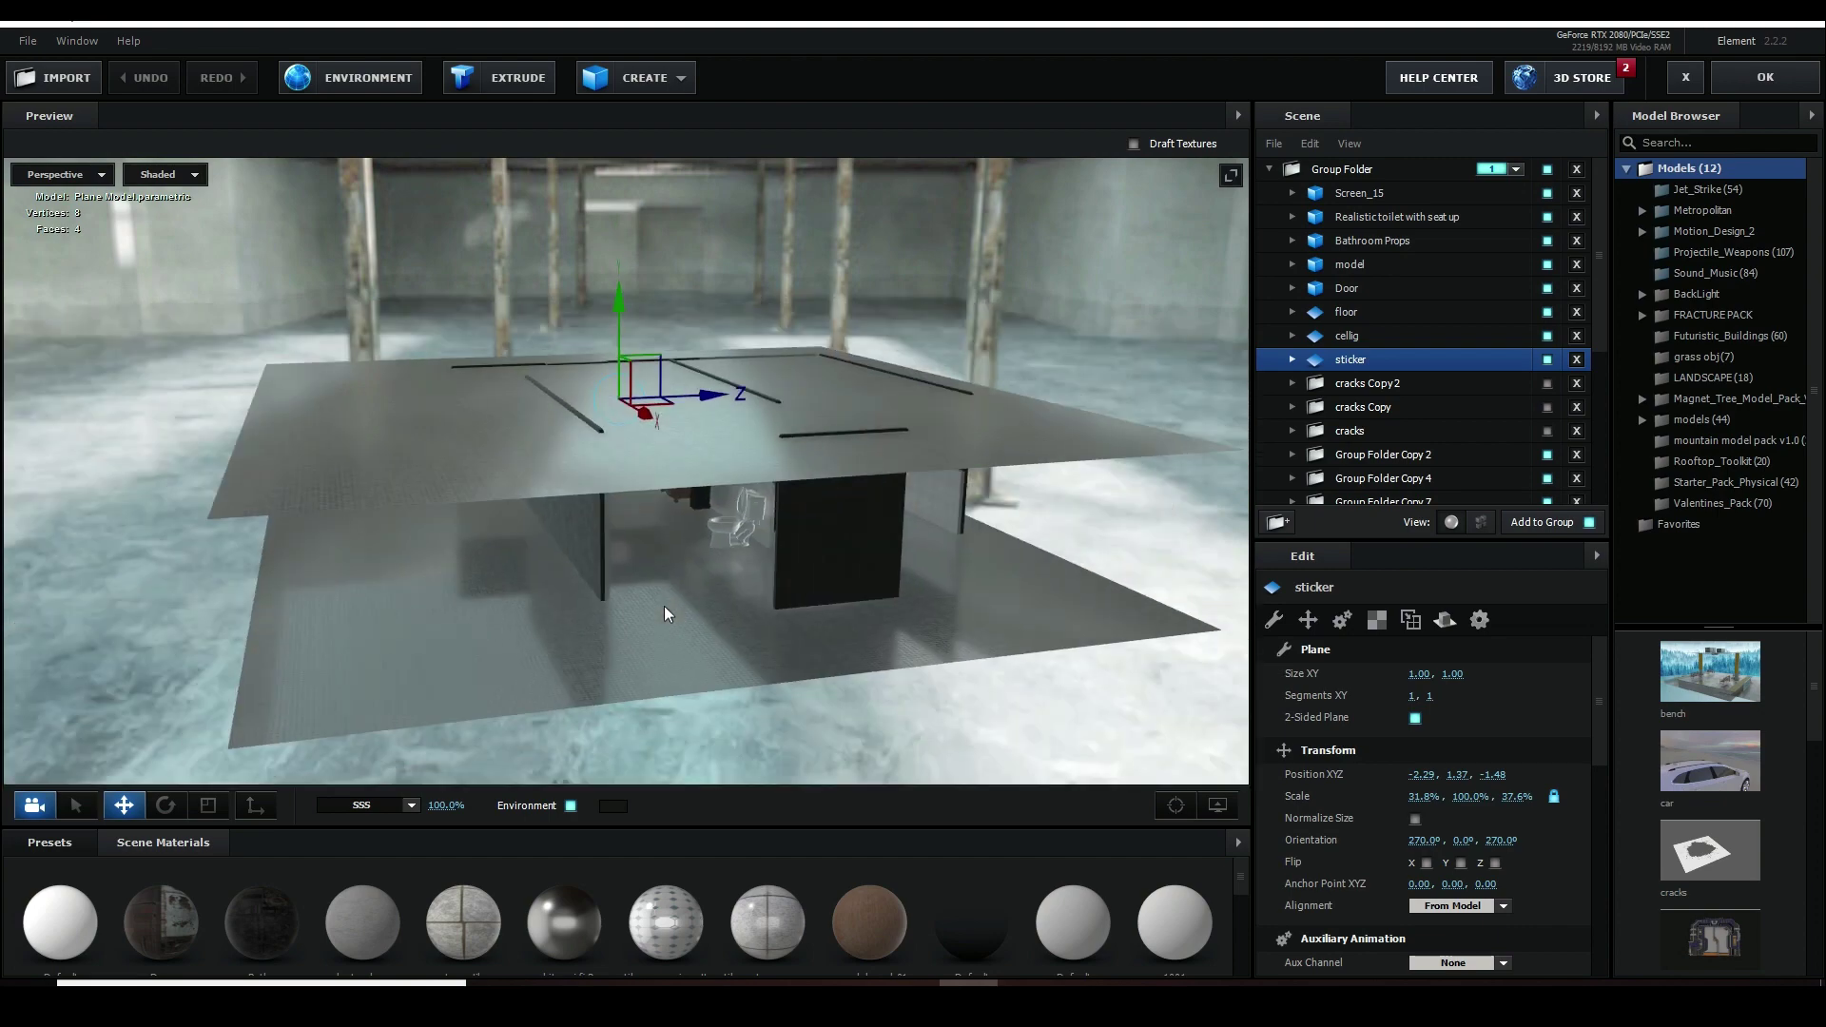
pyautogui.scroll(8, 666, 589)
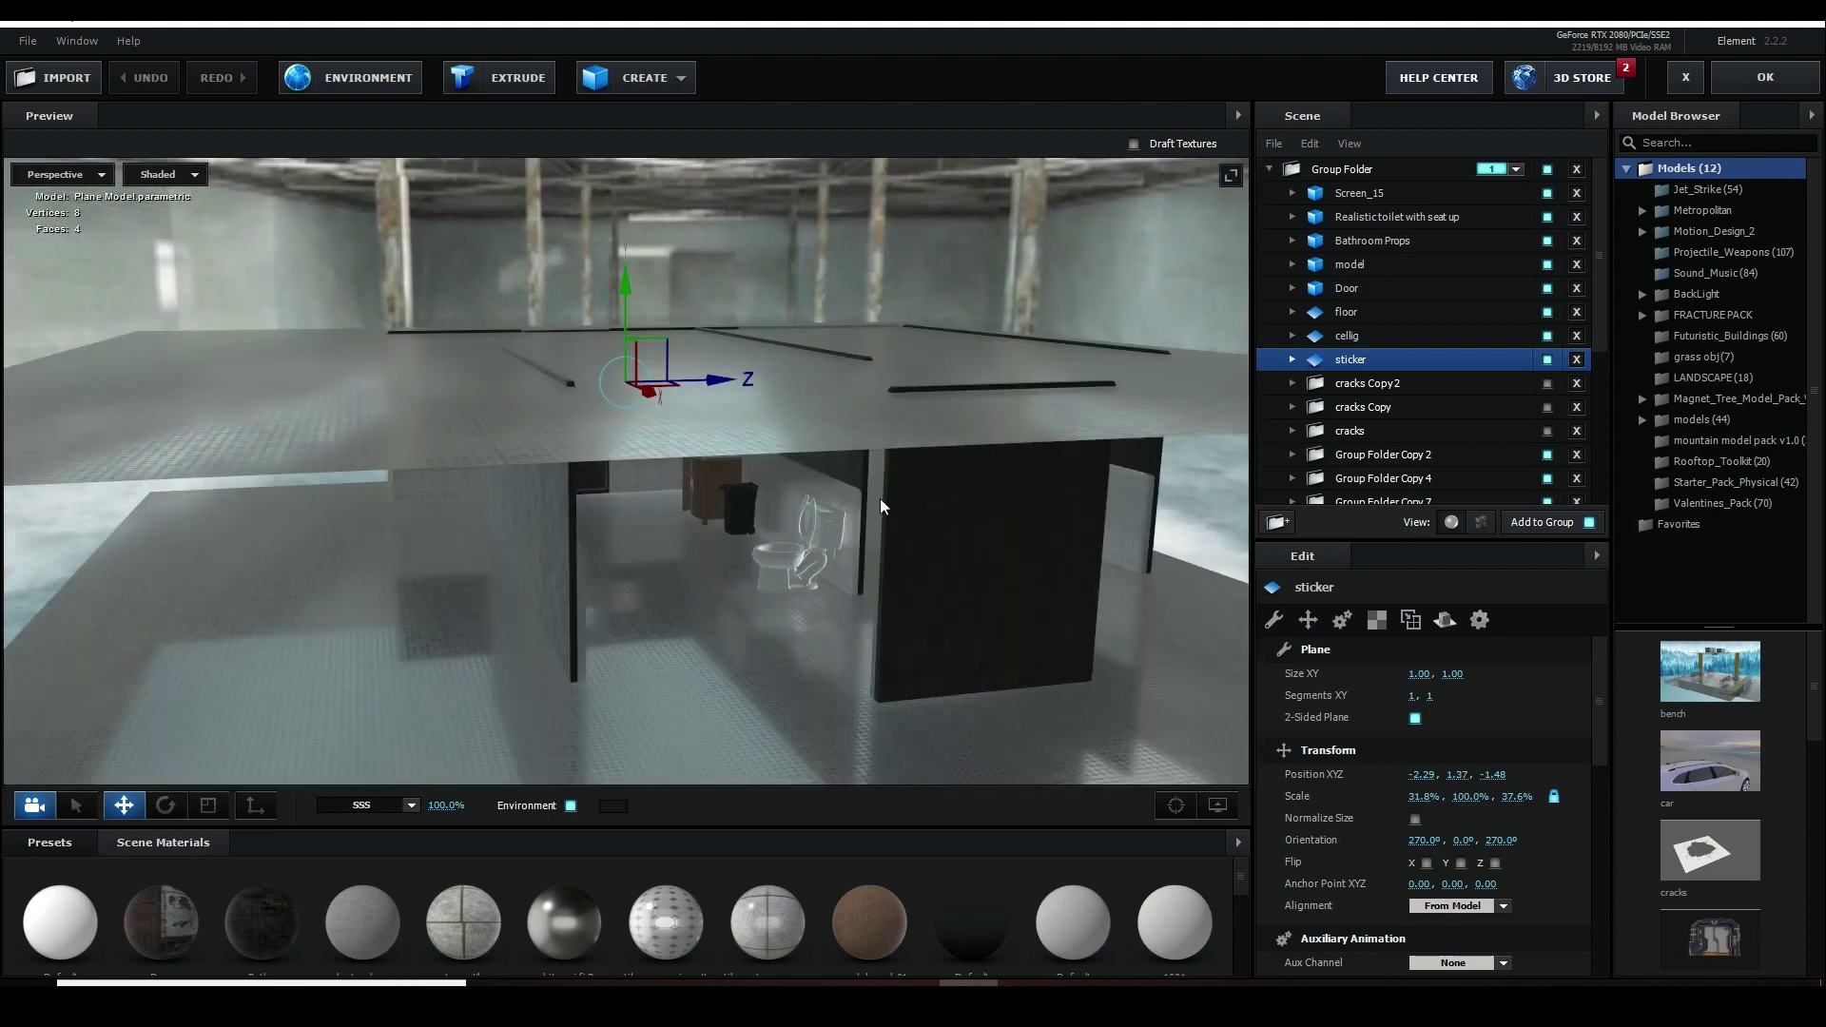
pyautogui.scroll(8, 790, 450)
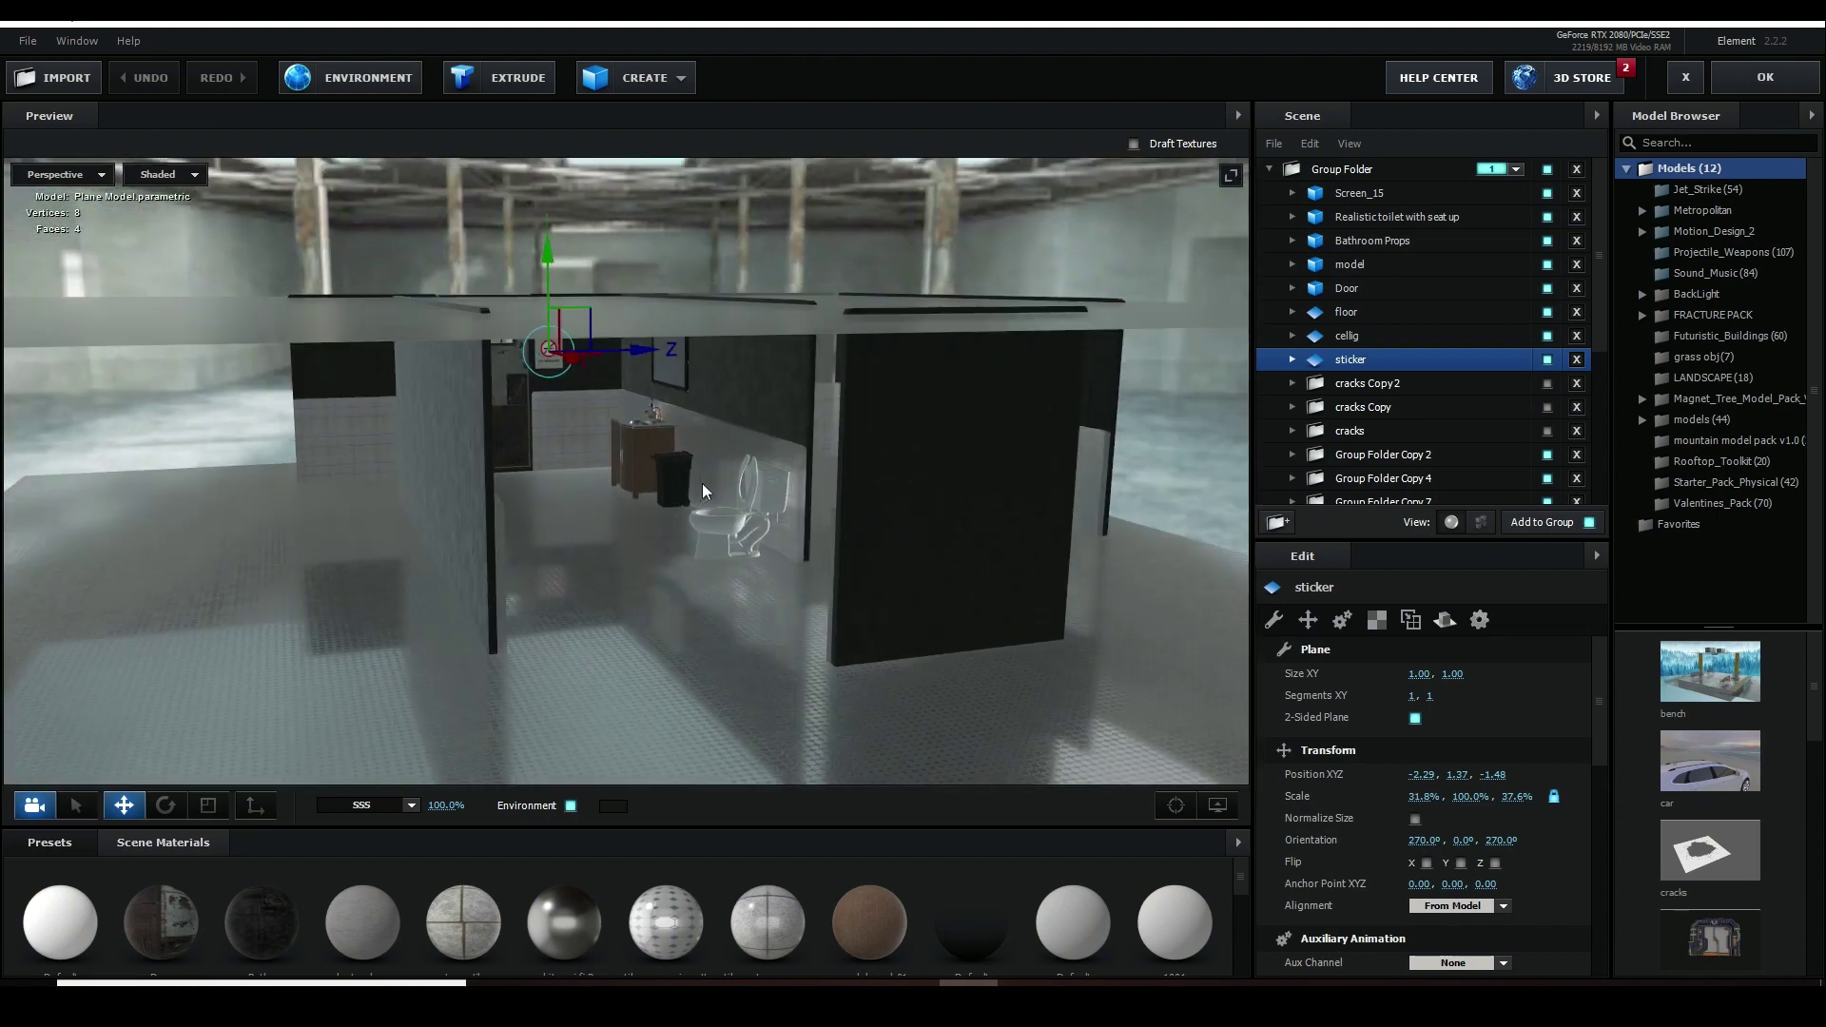
pyautogui.scroll(8, 675, 485)
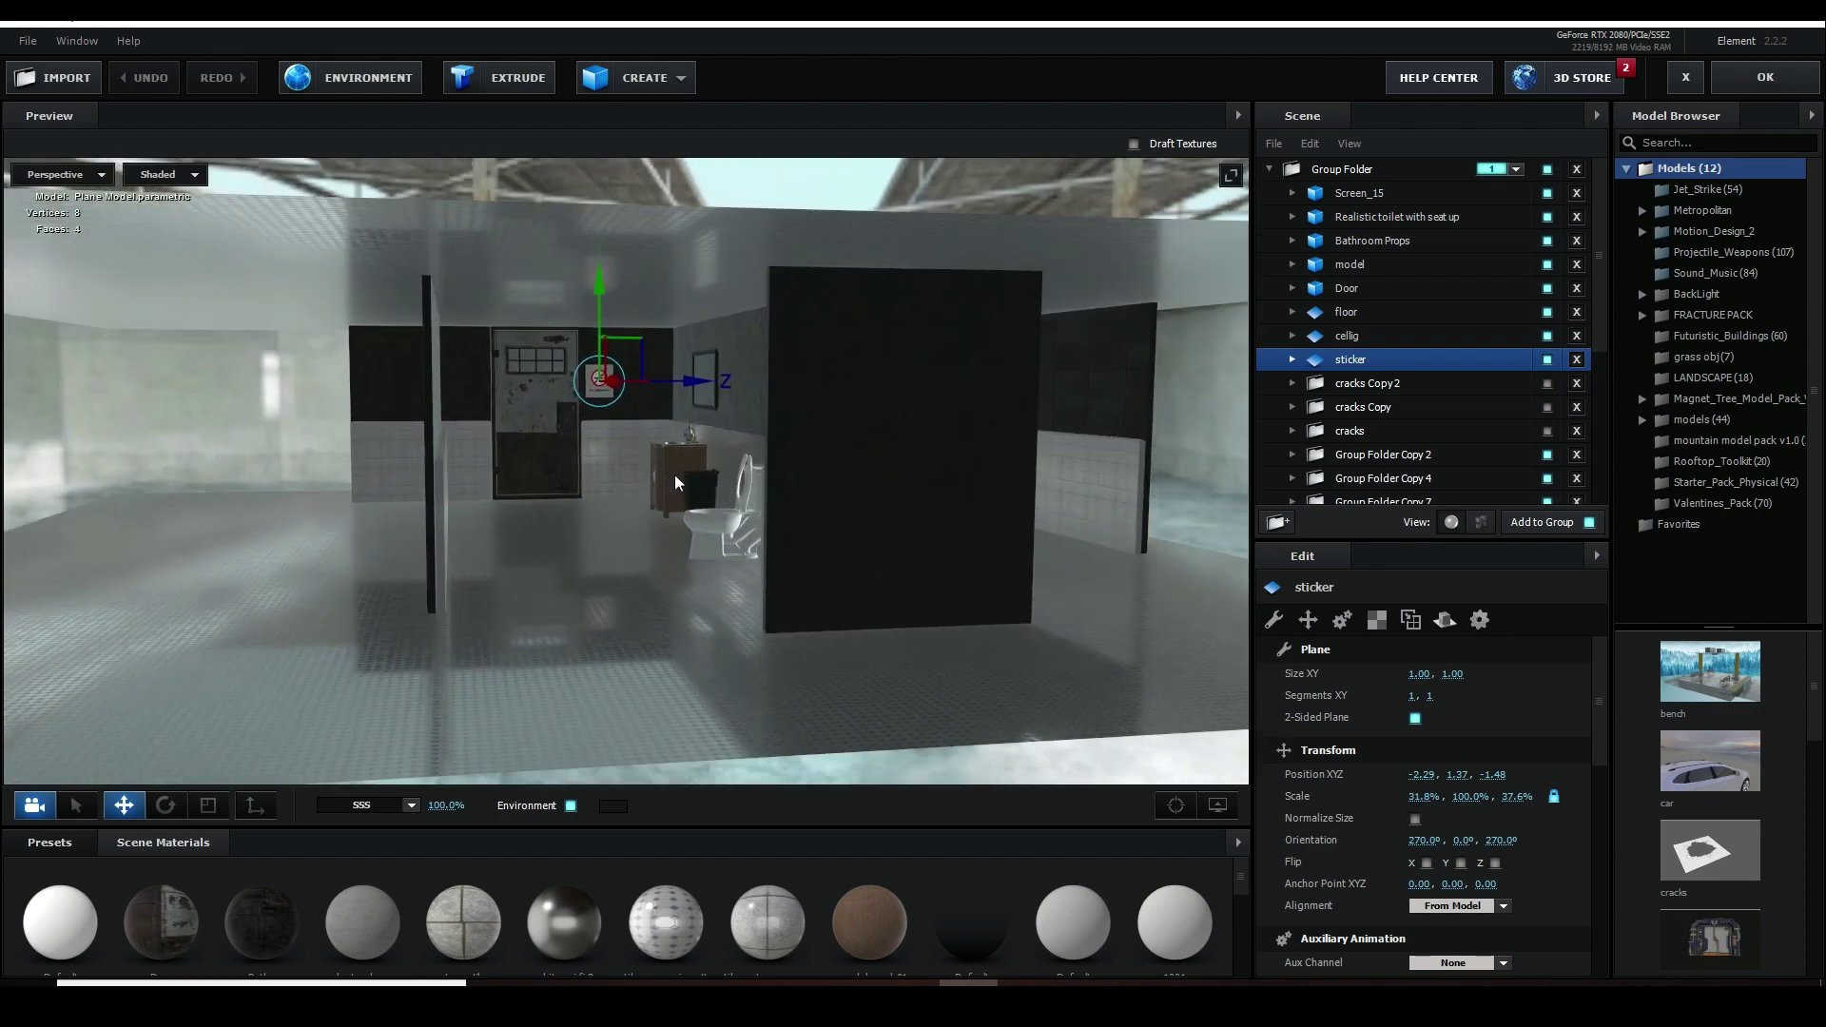
pyautogui.scroll(8, 681, 480)
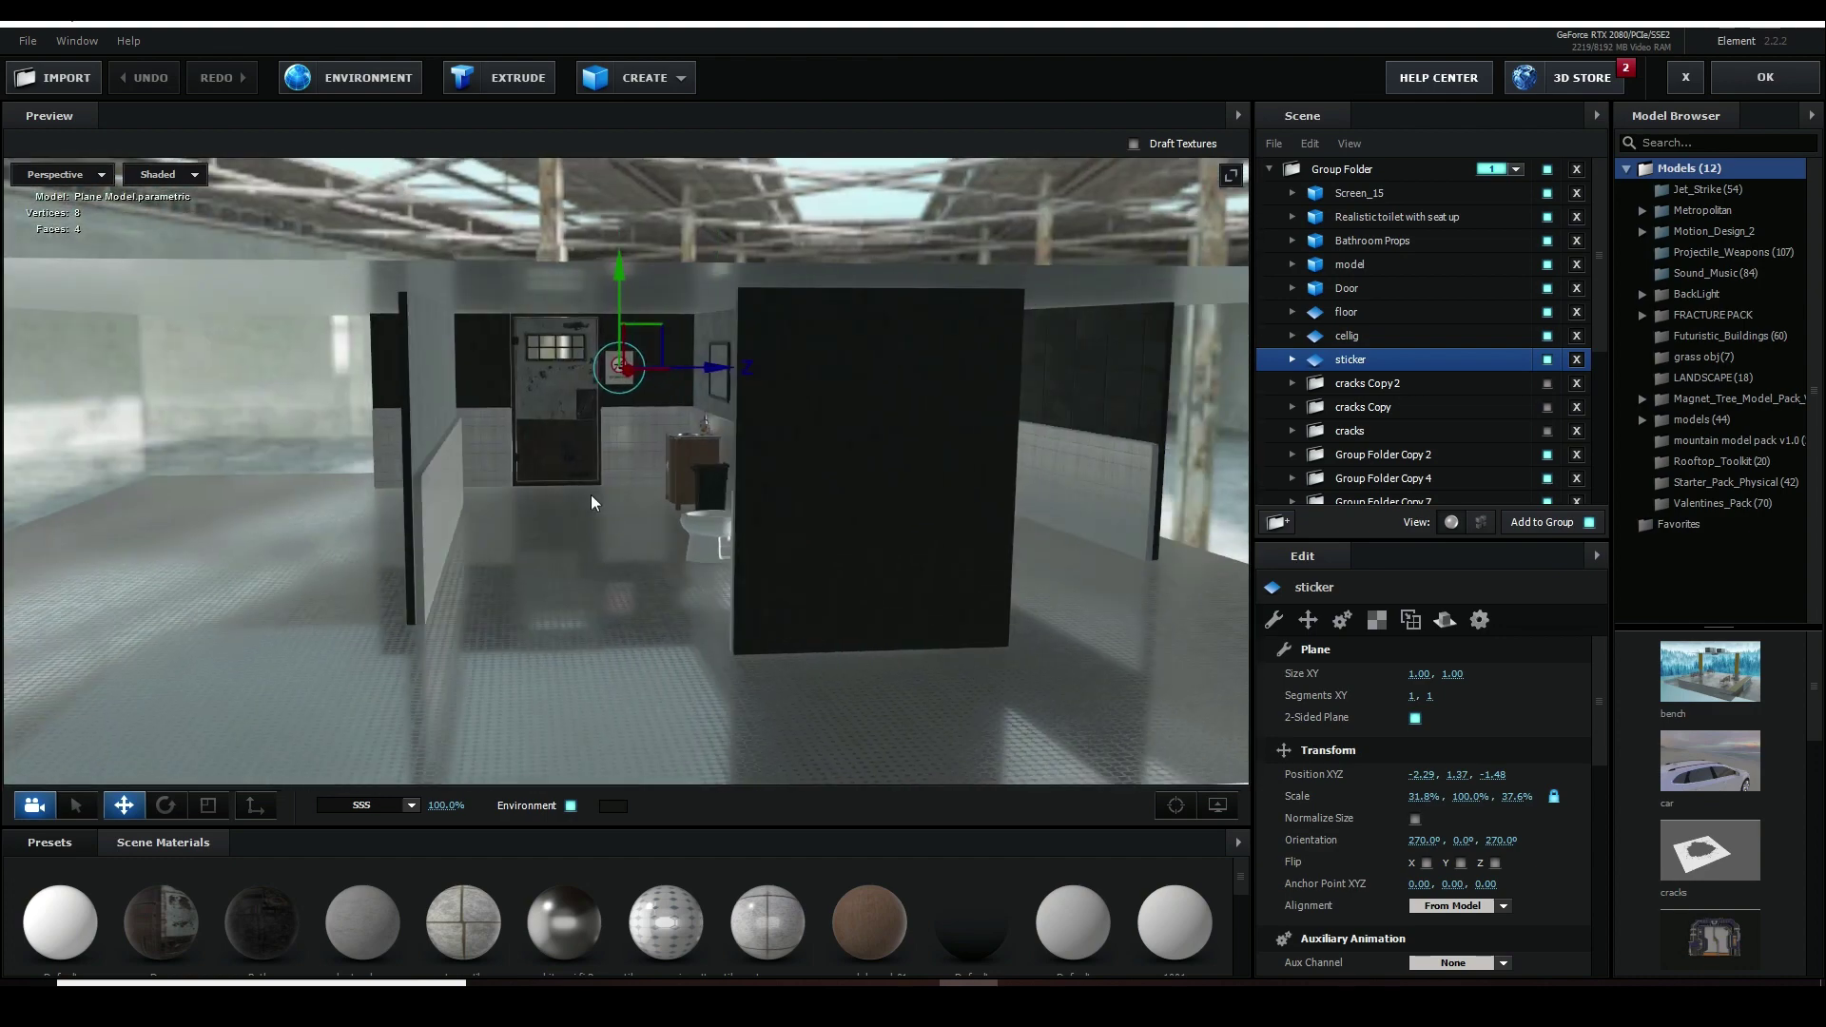
pyautogui.scroll(5, 587, 487)
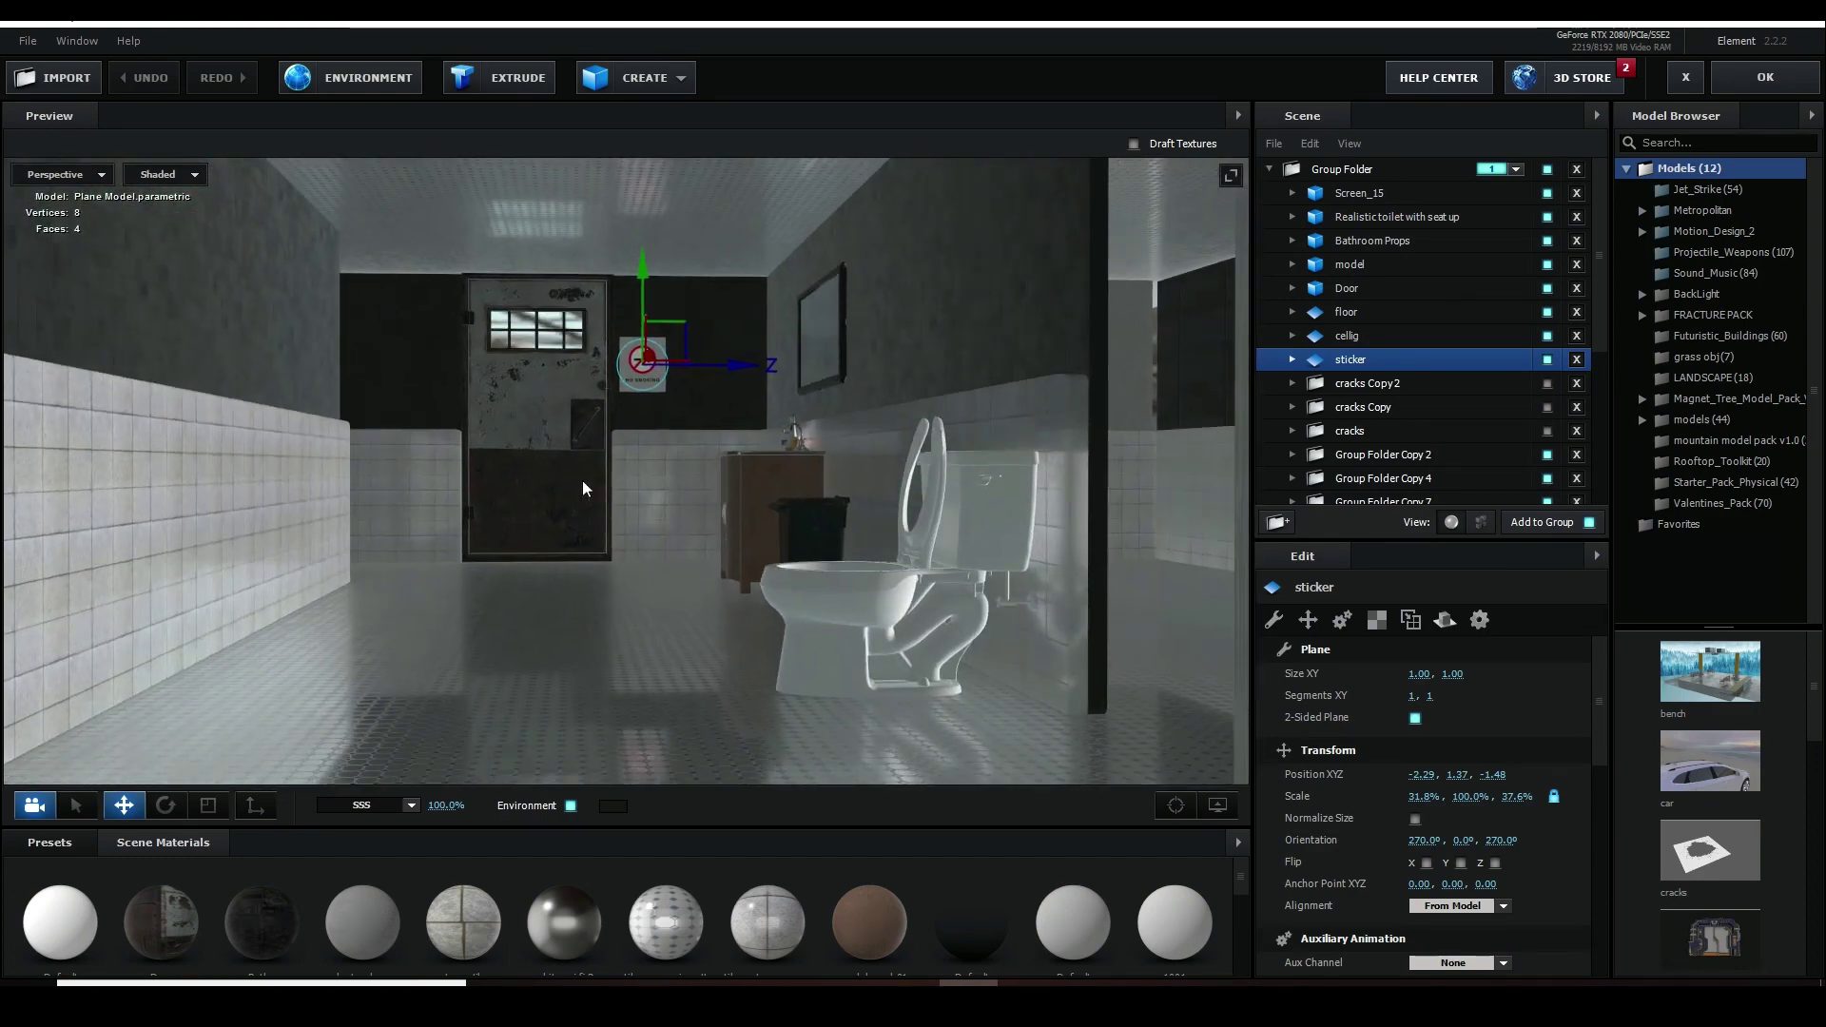
pyautogui.scroll(3, 599, 485)
pyautogui.scroll(8, 613, 489)
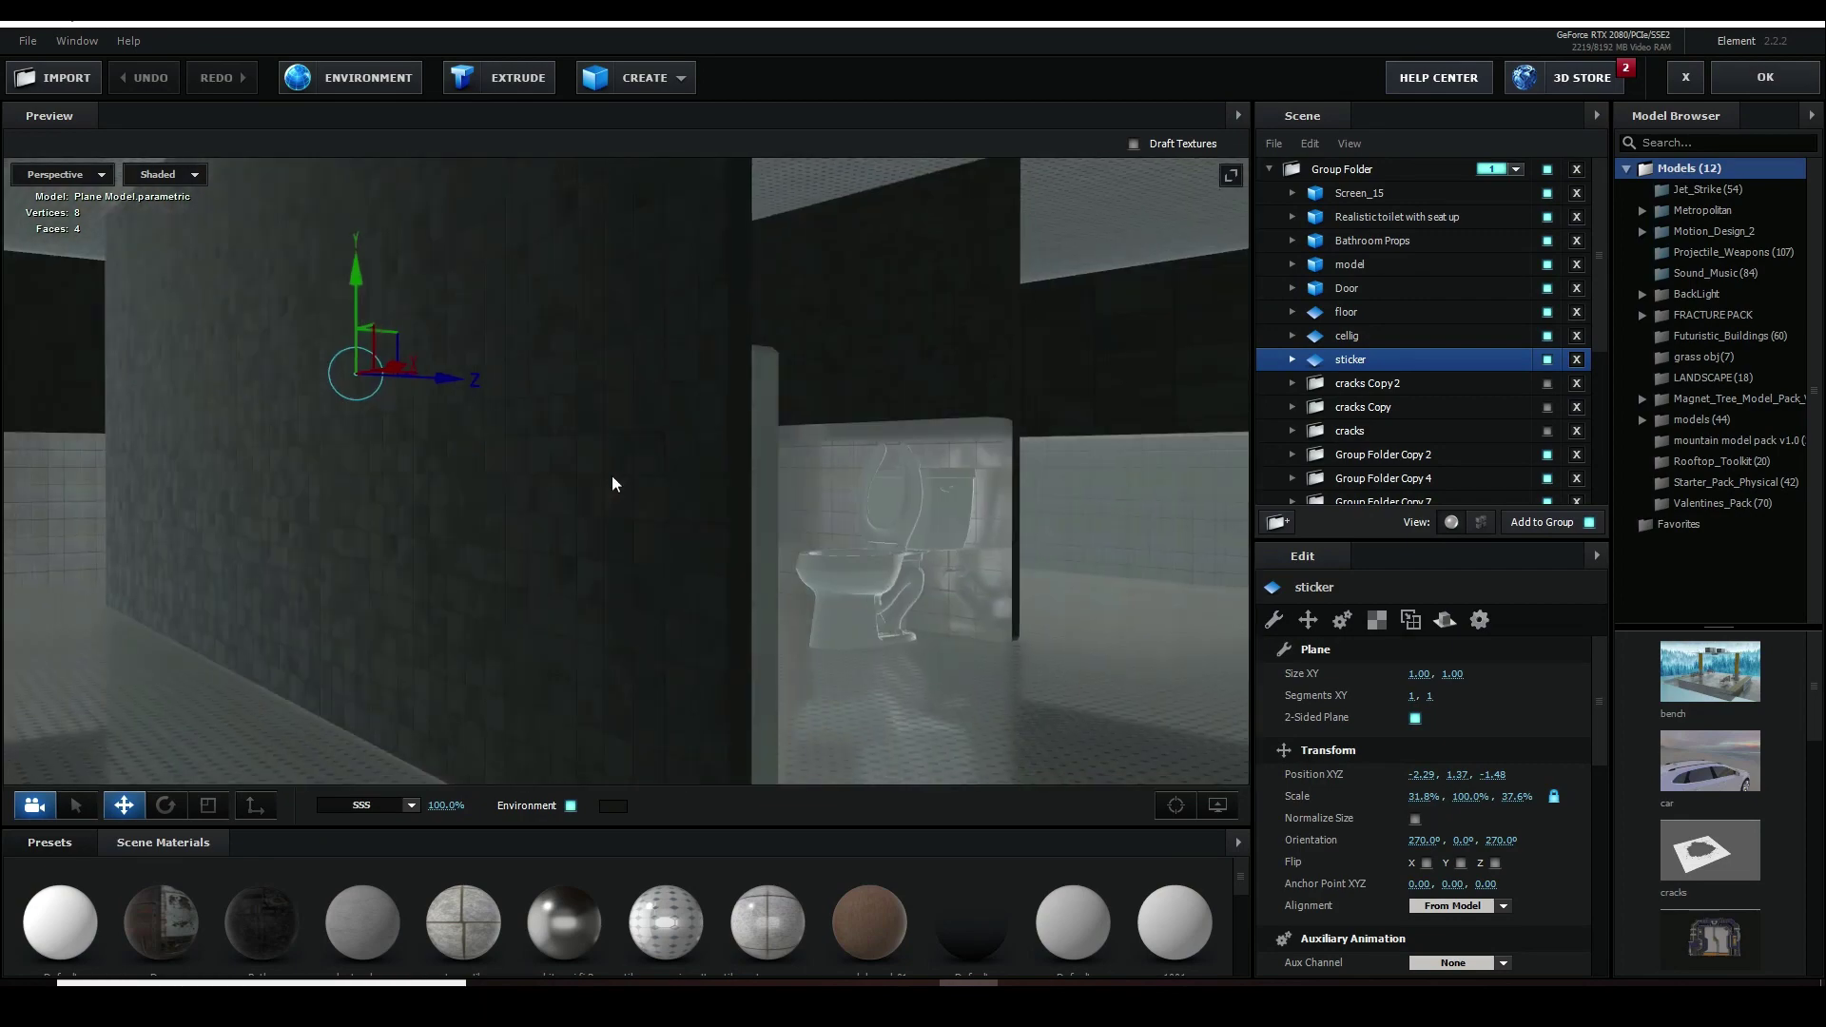
pyautogui.moveTo(613, 484); pyautogui.dragTo(359, 521)
pyautogui.moveTo(470, 512); pyautogui.dragTo(430, 519)
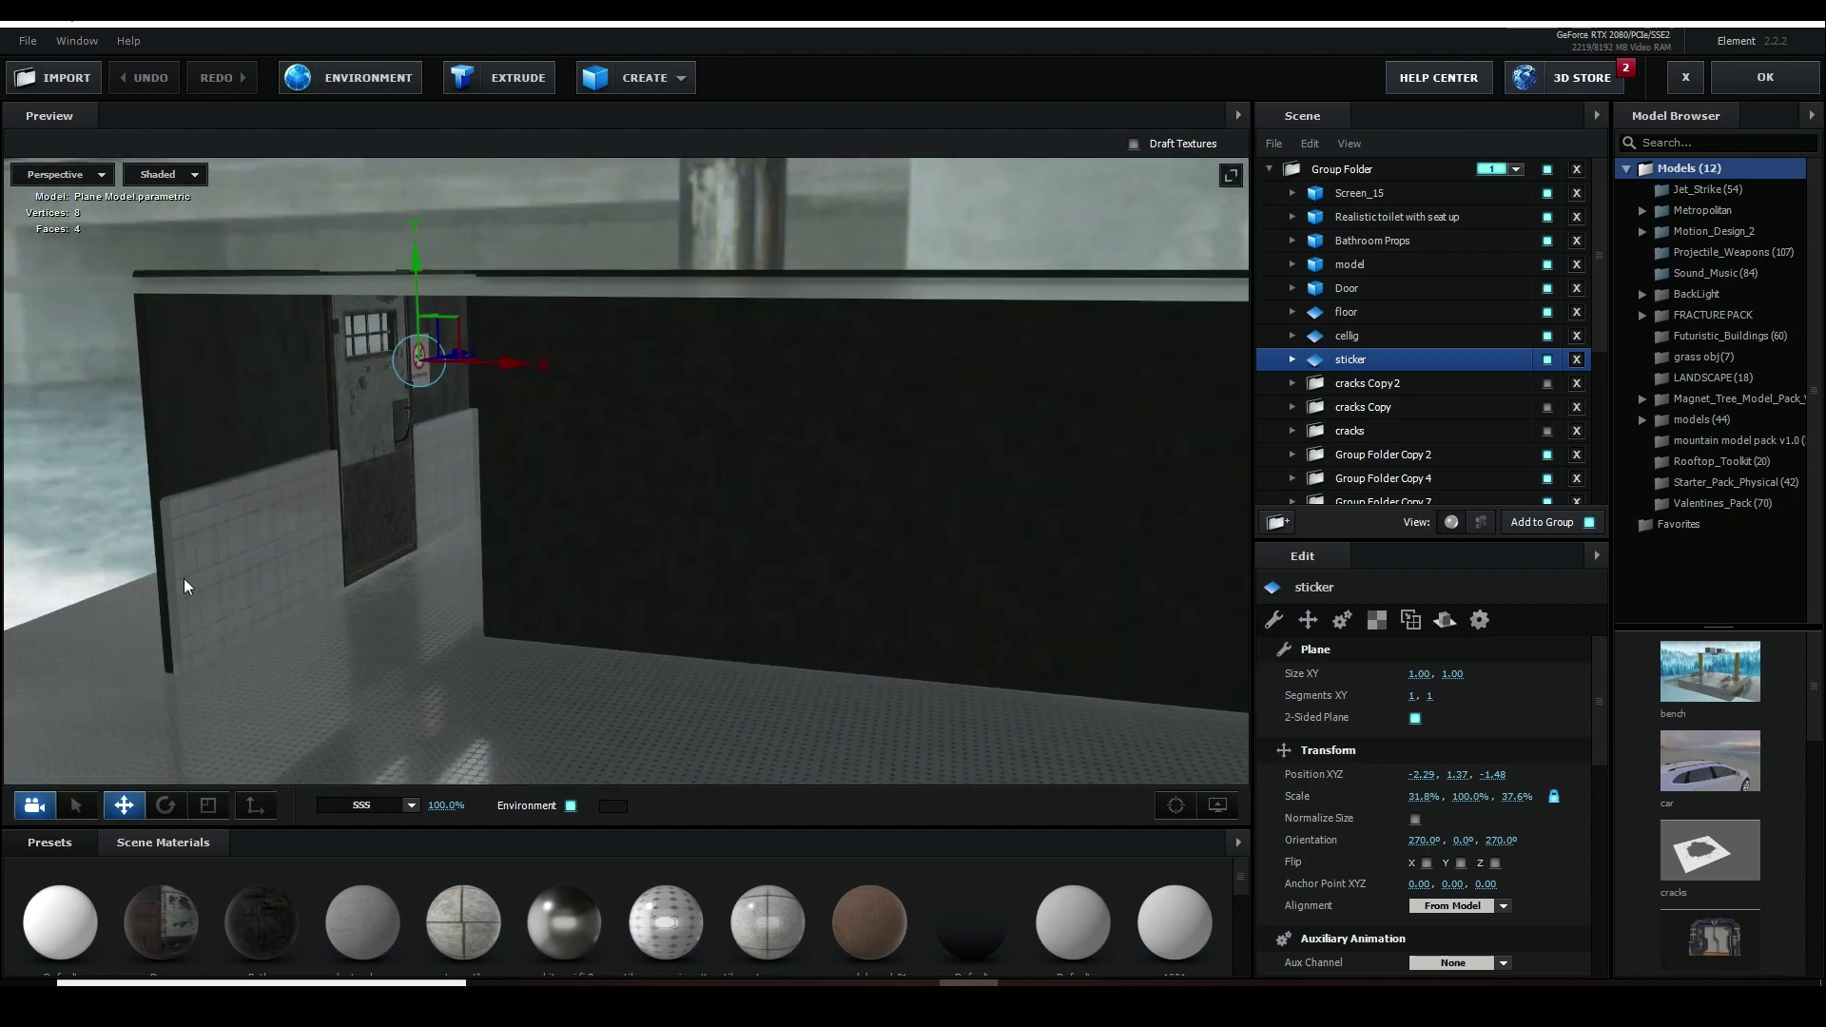
pyautogui.moveTo(518, 482); pyautogui.dragTo(474, 504)
pyautogui.moveTo(920, 302); pyautogui.dragTo(915, 237)
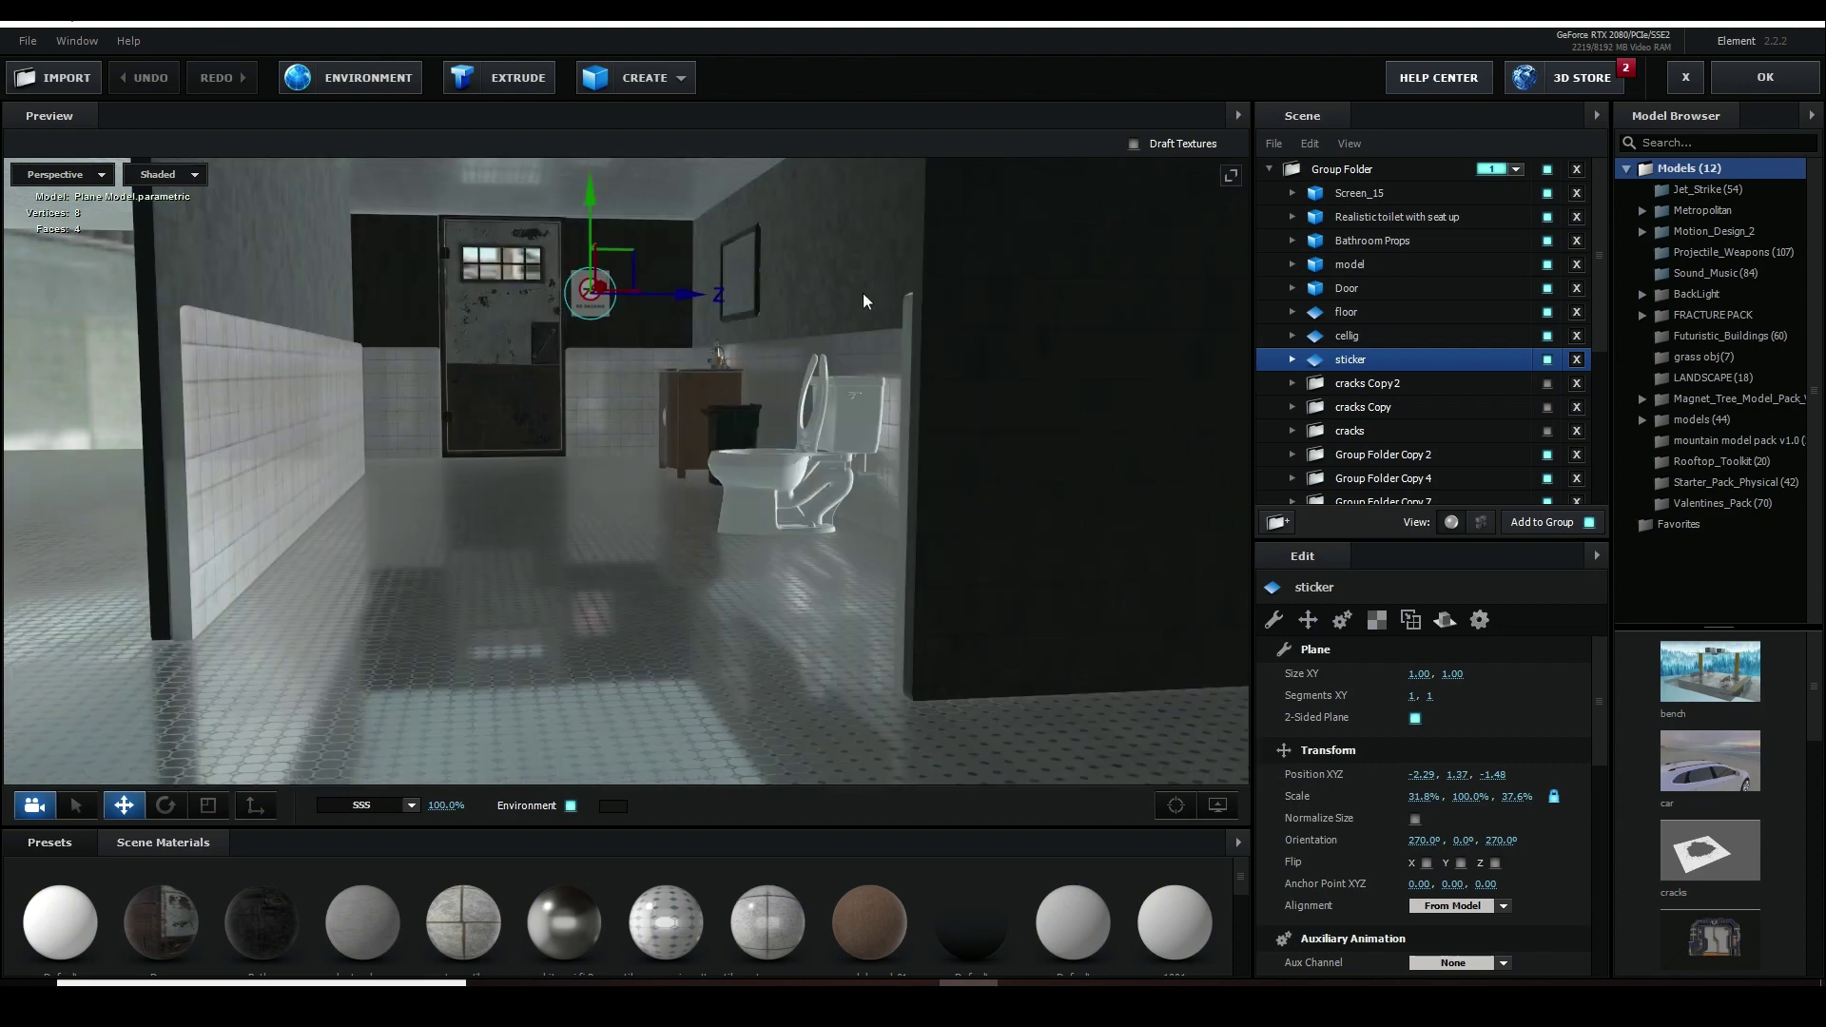
pyautogui.moveTo(864, 302); pyautogui.dragTo(799, 396)
pyautogui.moveTo(858, 449); pyautogui.dragTo(916, 499)
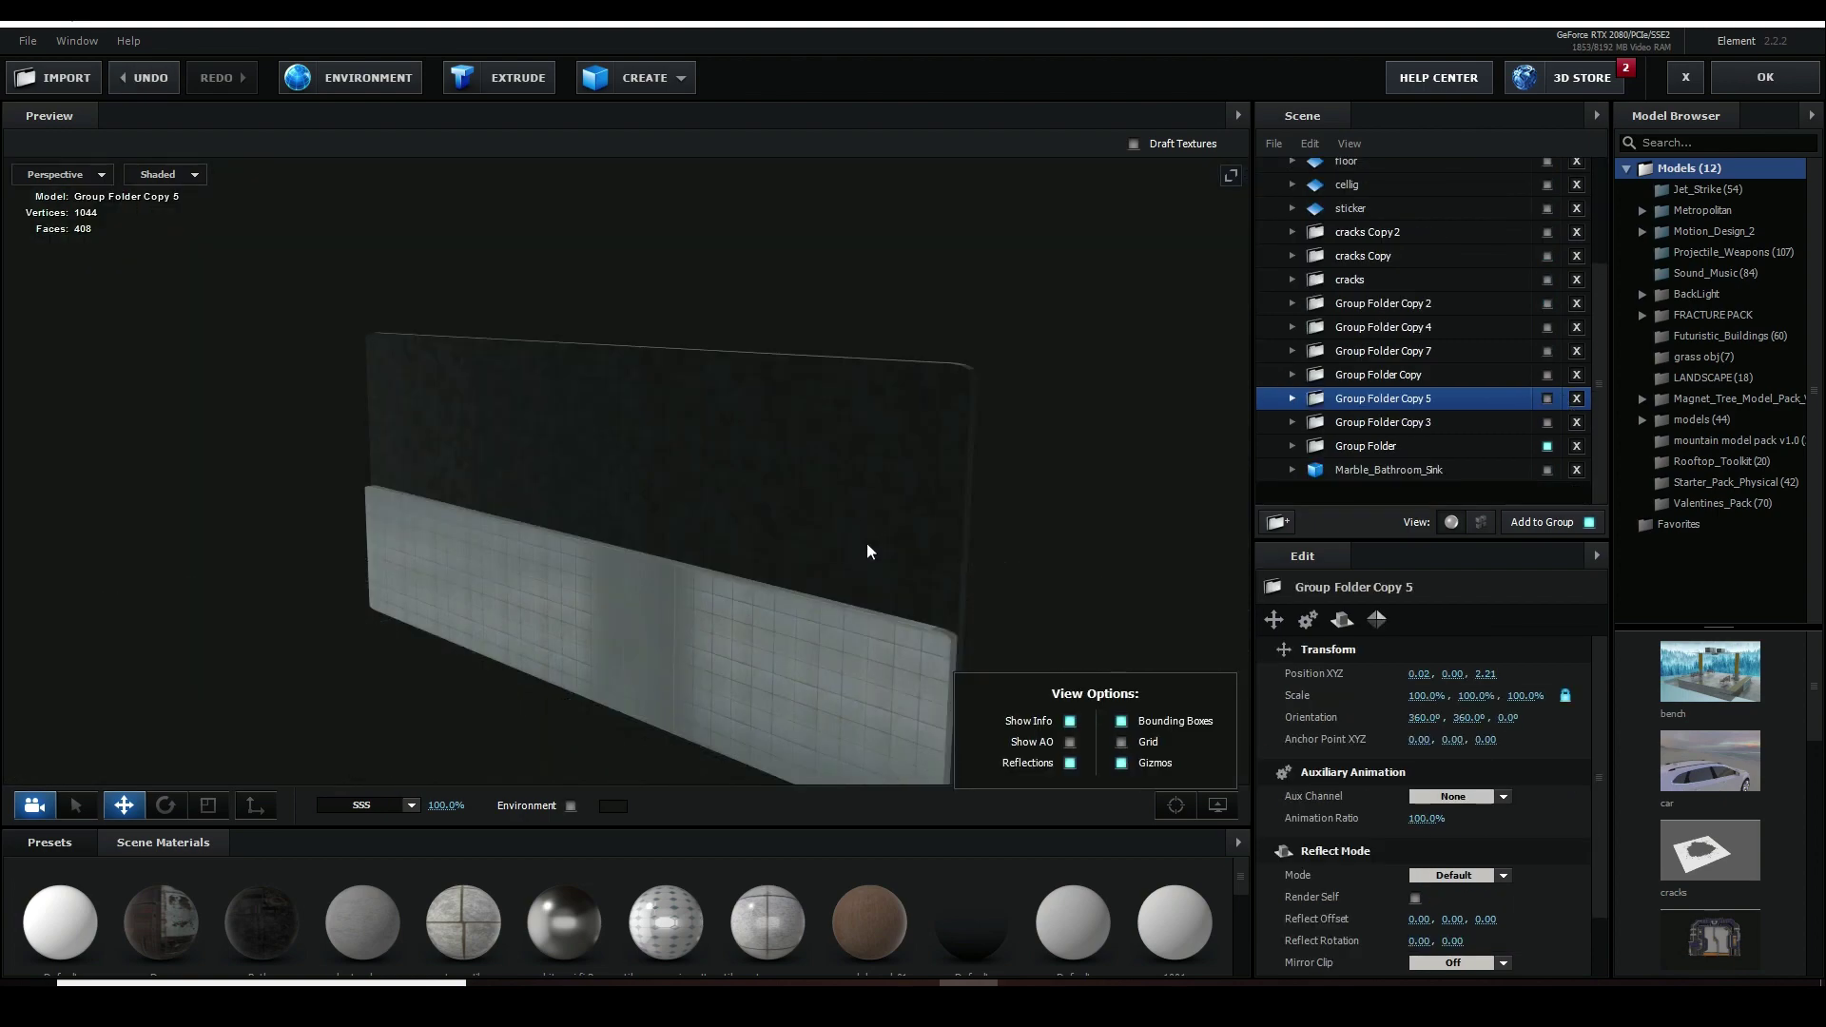
# - Add a box primitive to Group Folder Copy 5 next to the tiled wall
pyautogui.moveTo(866, 544); pyautogui.dragTo(685, 190)
pyautogui.click(669, 84)
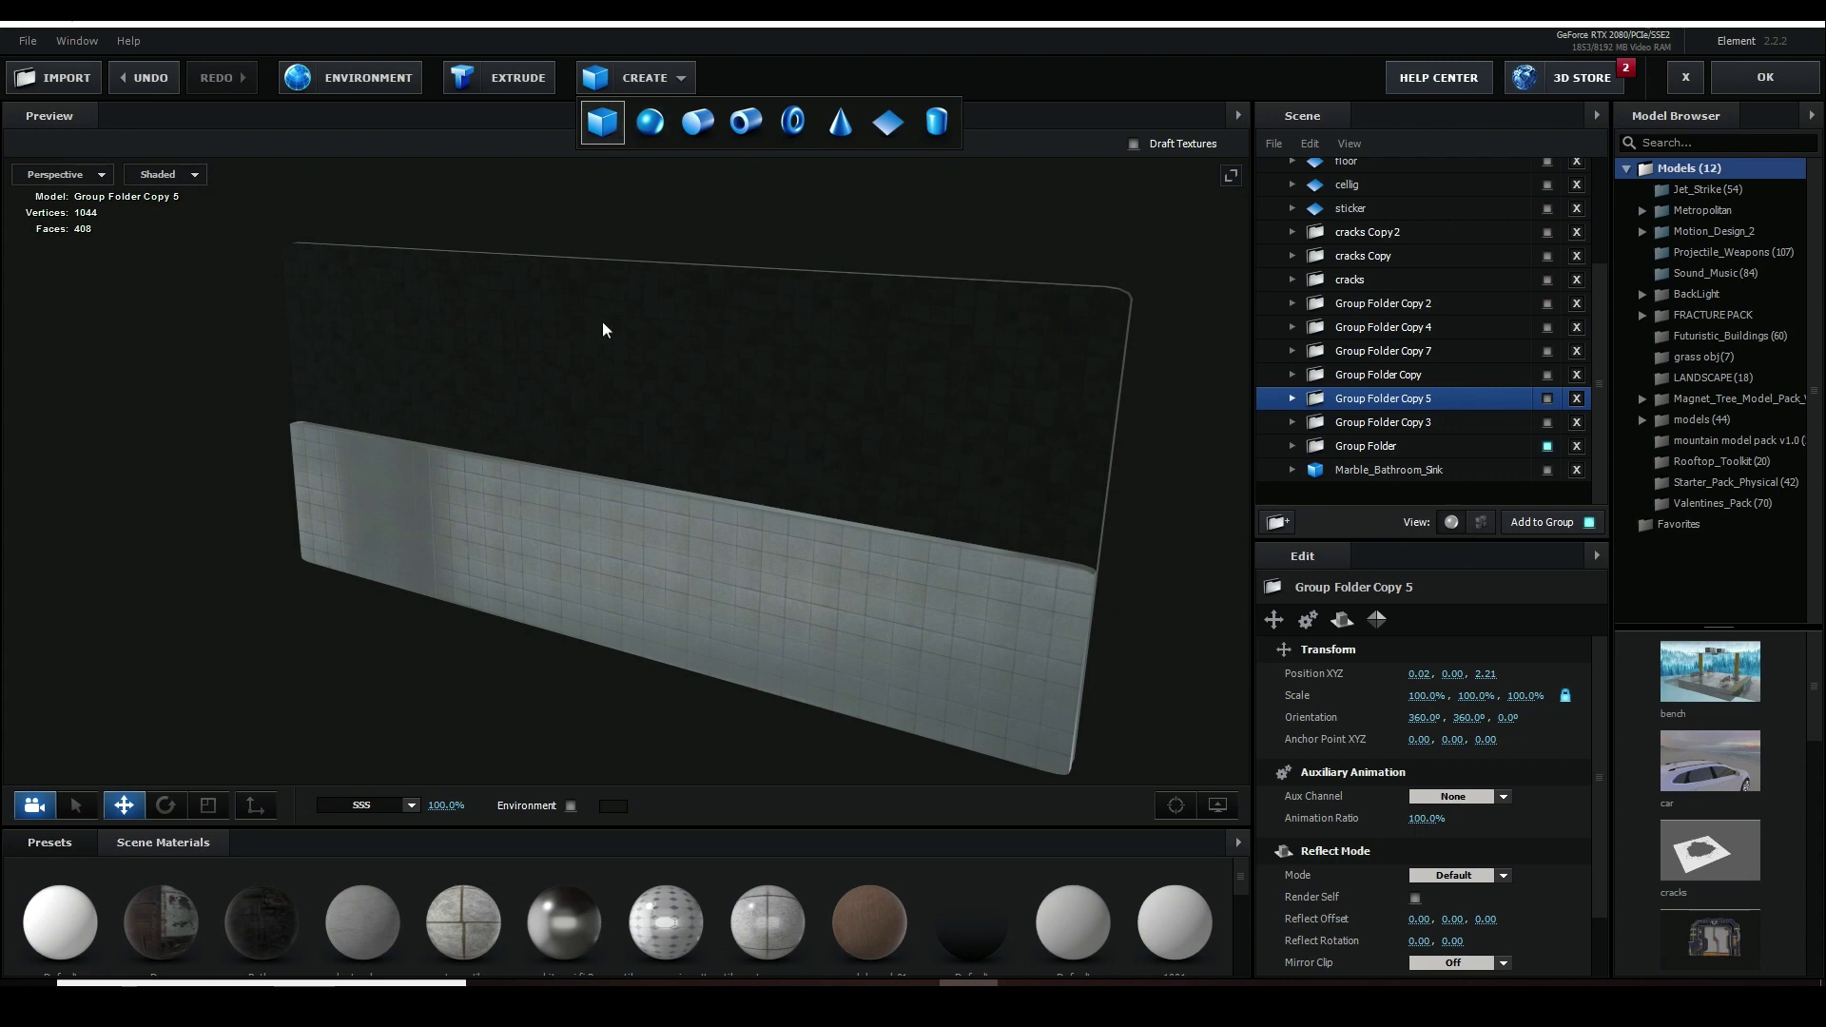
pyautogui.moveTo(602, 322); pyautogui.dragTo(723, 209)
pyautogui.click(635, 78)
pyautogui.click(619, 116)
# - Push the box back and switch to scaling, then delete it and reframe the wall
pyautogui.moveTo(870, 504); pyautogui.dragTo(738, 540)
pyautogui.scroll(3, 738, 540)
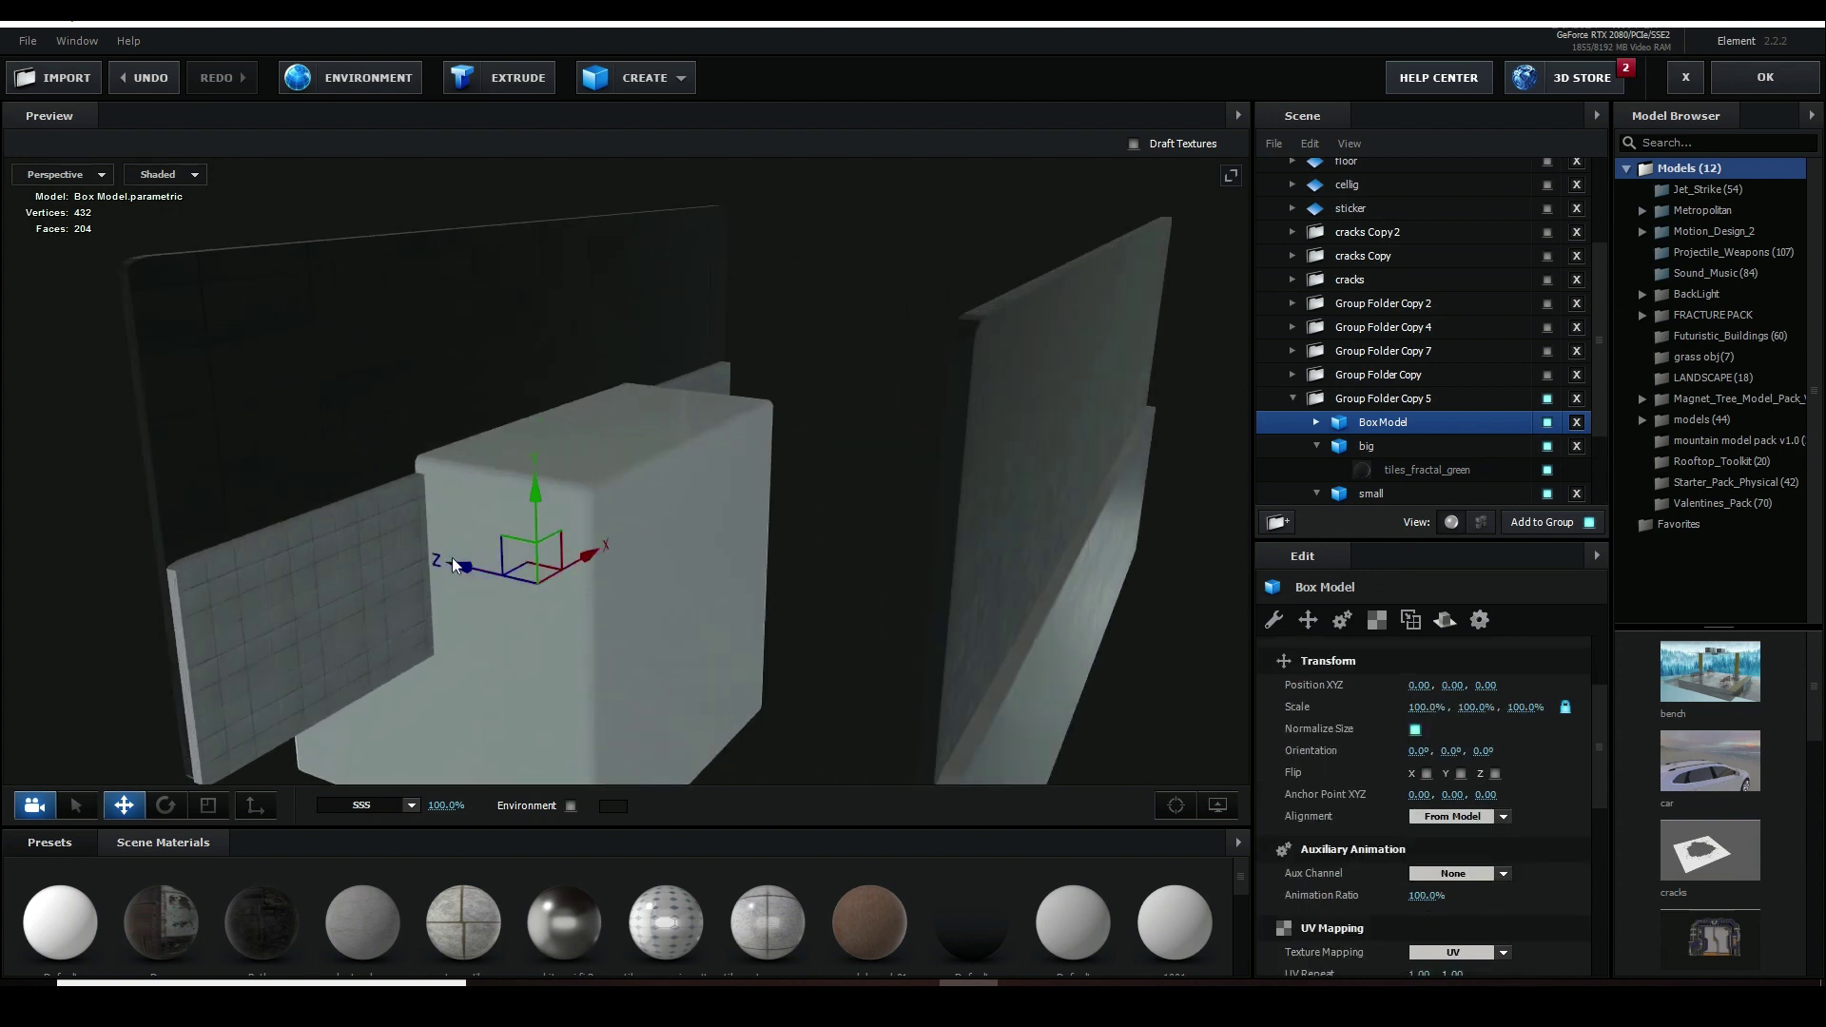
pyautogui.moveTo(453, 557); pyautogui.dragTo(656, 601)
pyautogui.press('r')
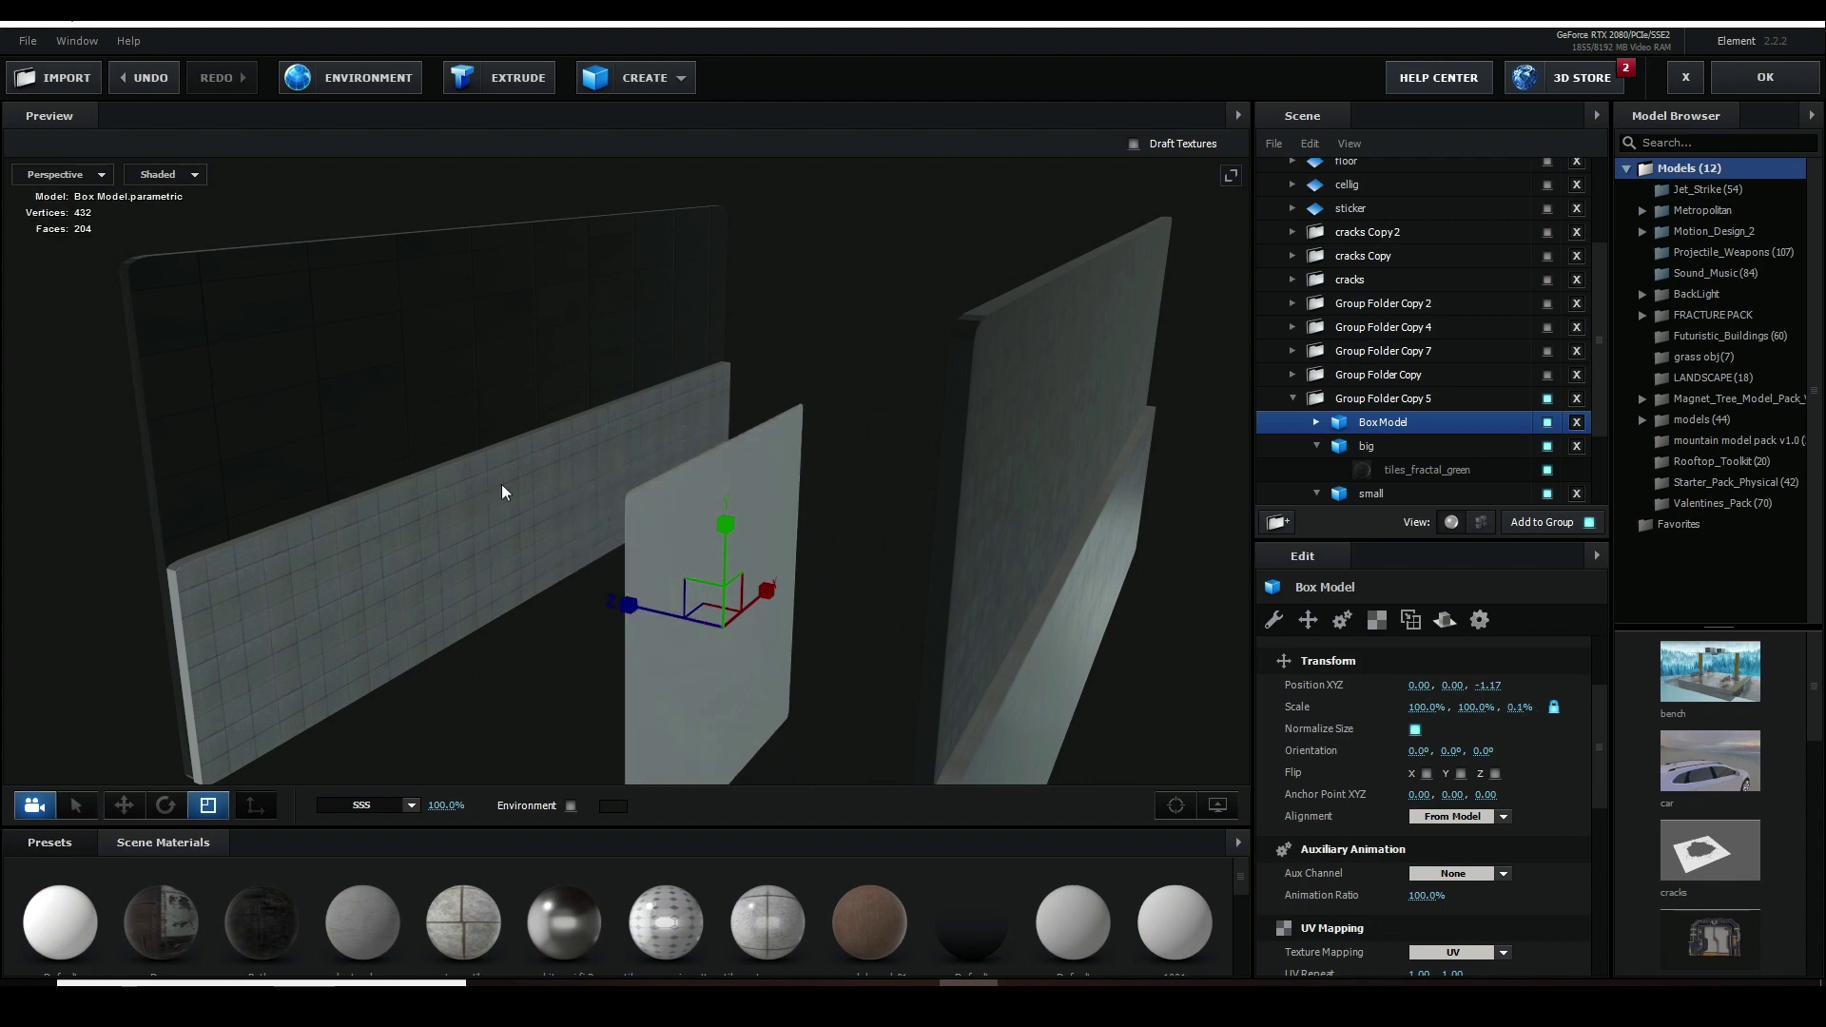
pyautogui.click(1575, 423)
pyautogui.moveTo(746, 488); pyautogui.dragTo(653, 480)
pyautogui.moveTo(501, 550); pyautogui.dragTo(580, 438)
pyautogui.click(1376, 620)
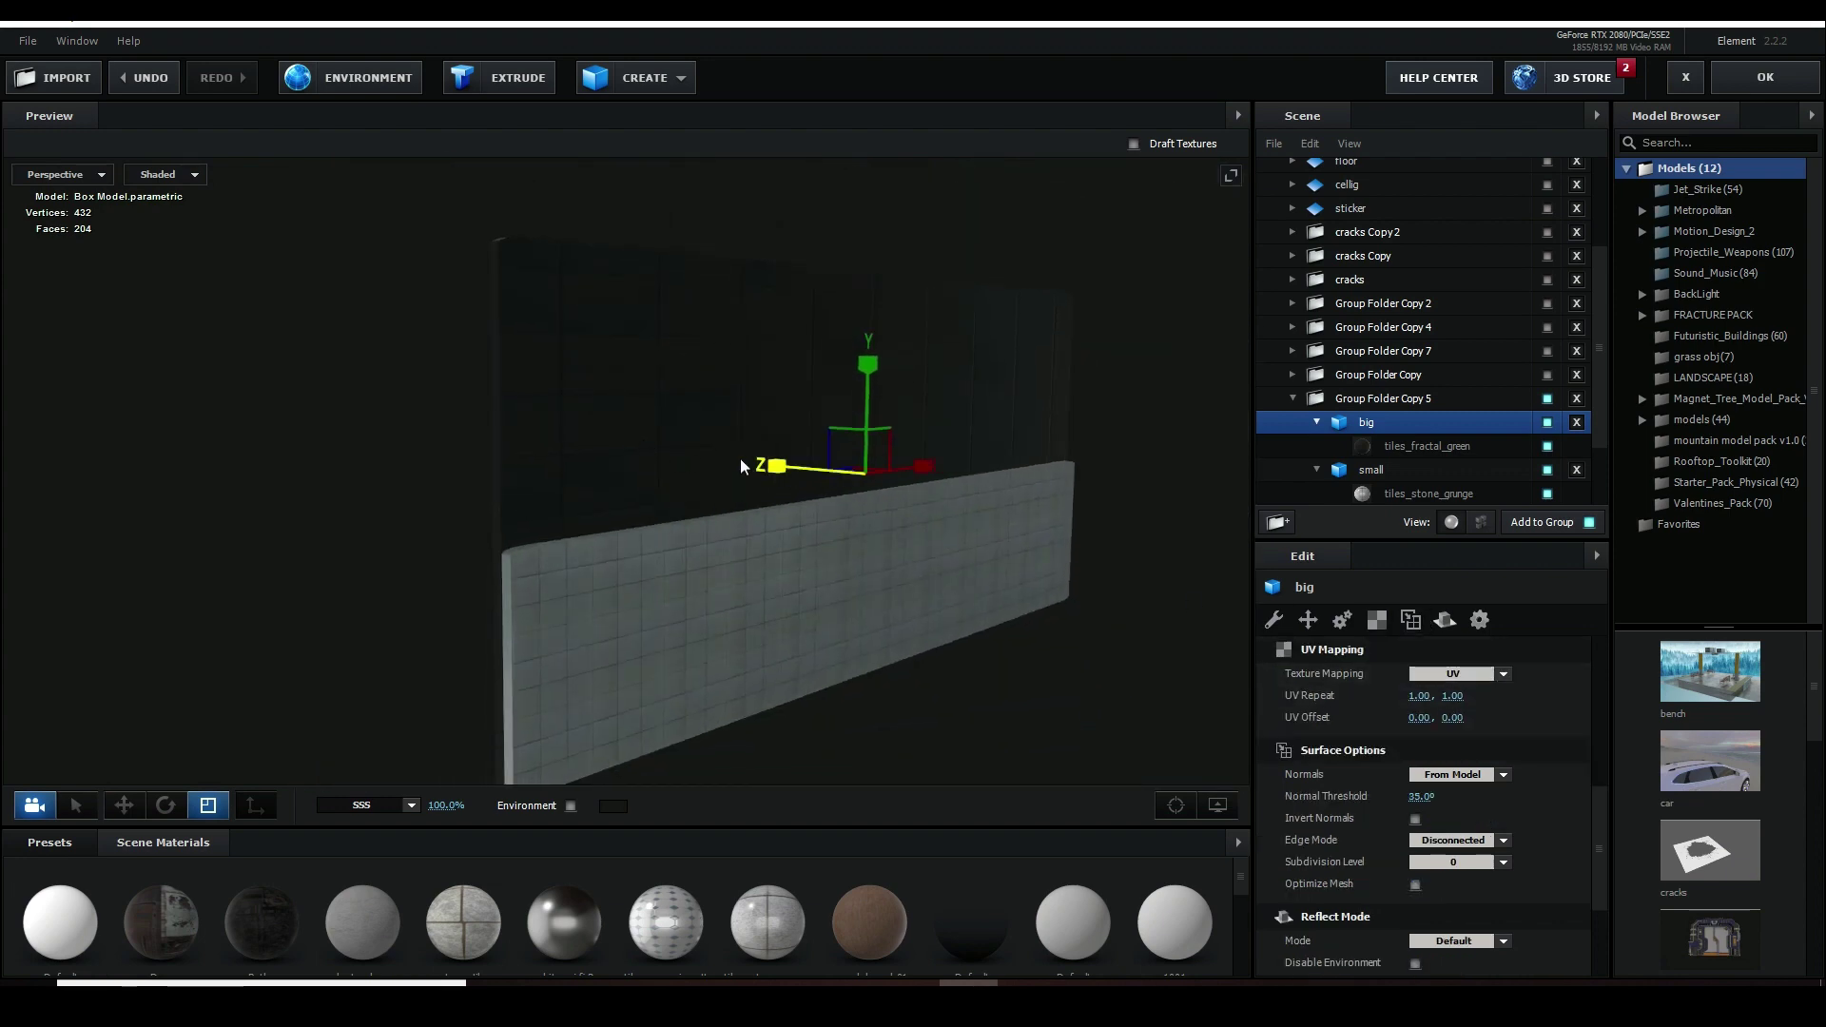
pyautogui.click(1092, 591)
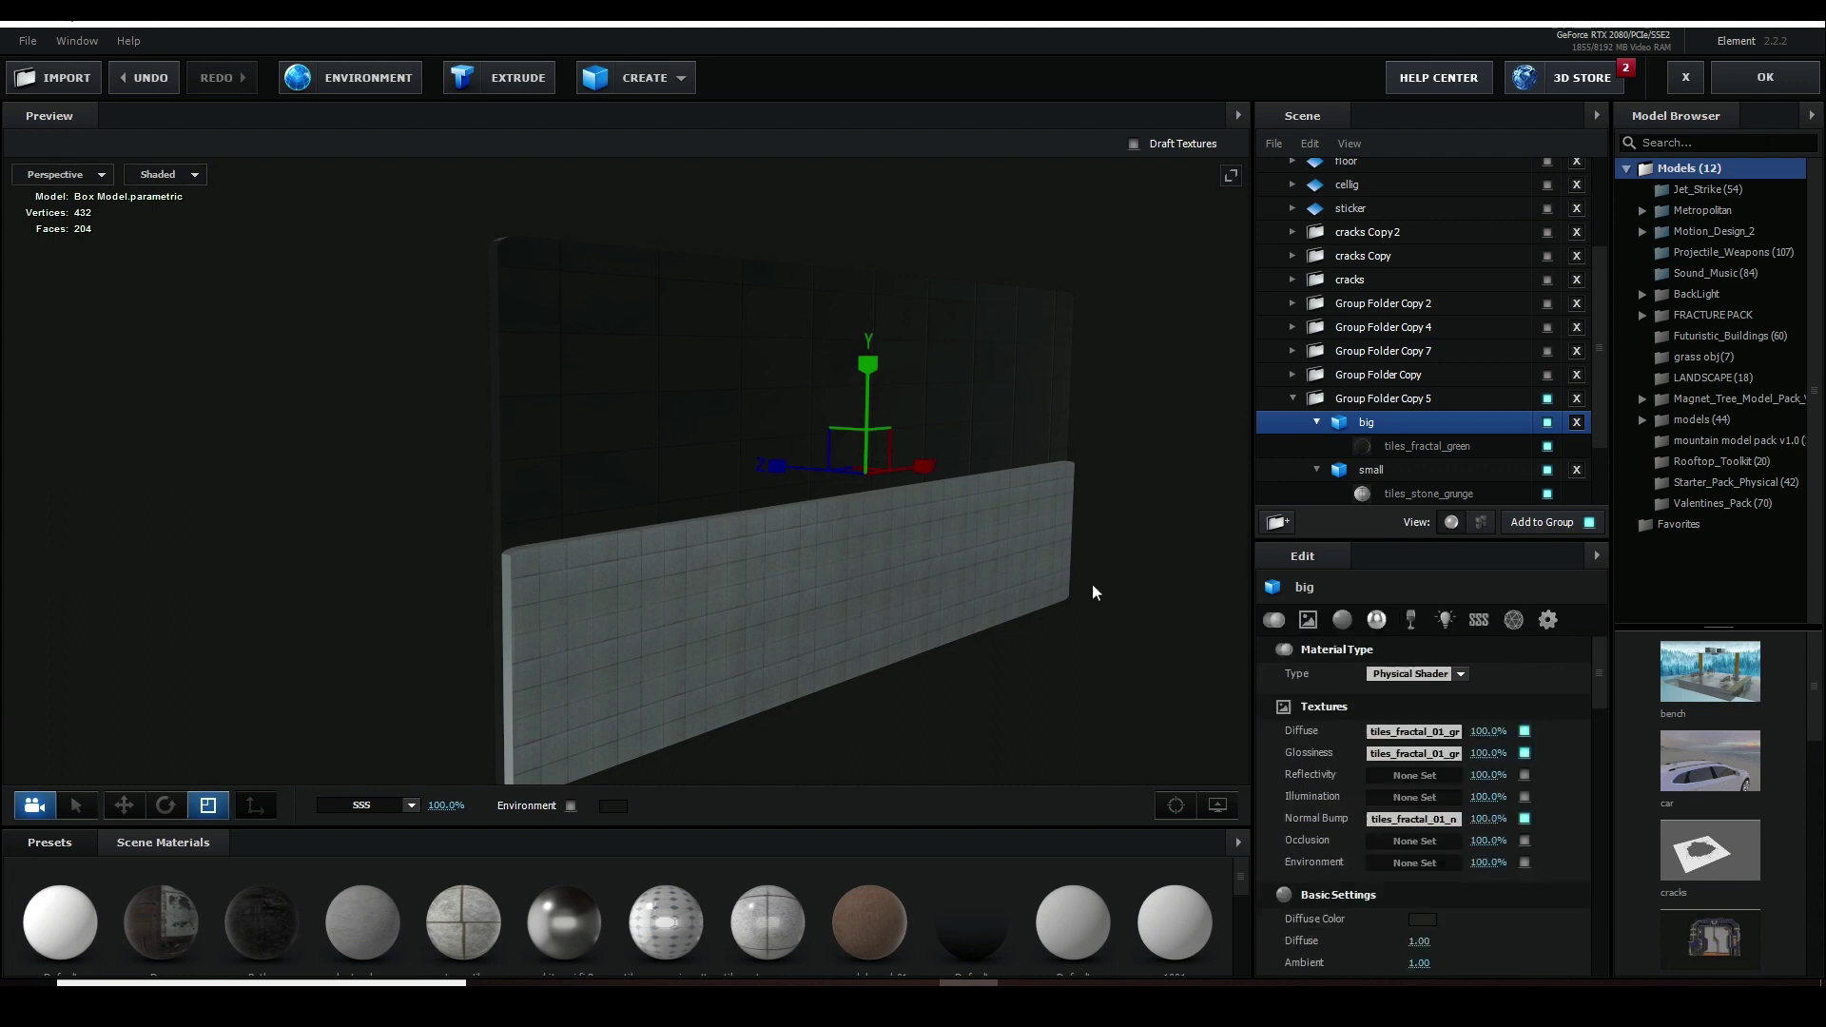
pyautogui.click(1383, 428)
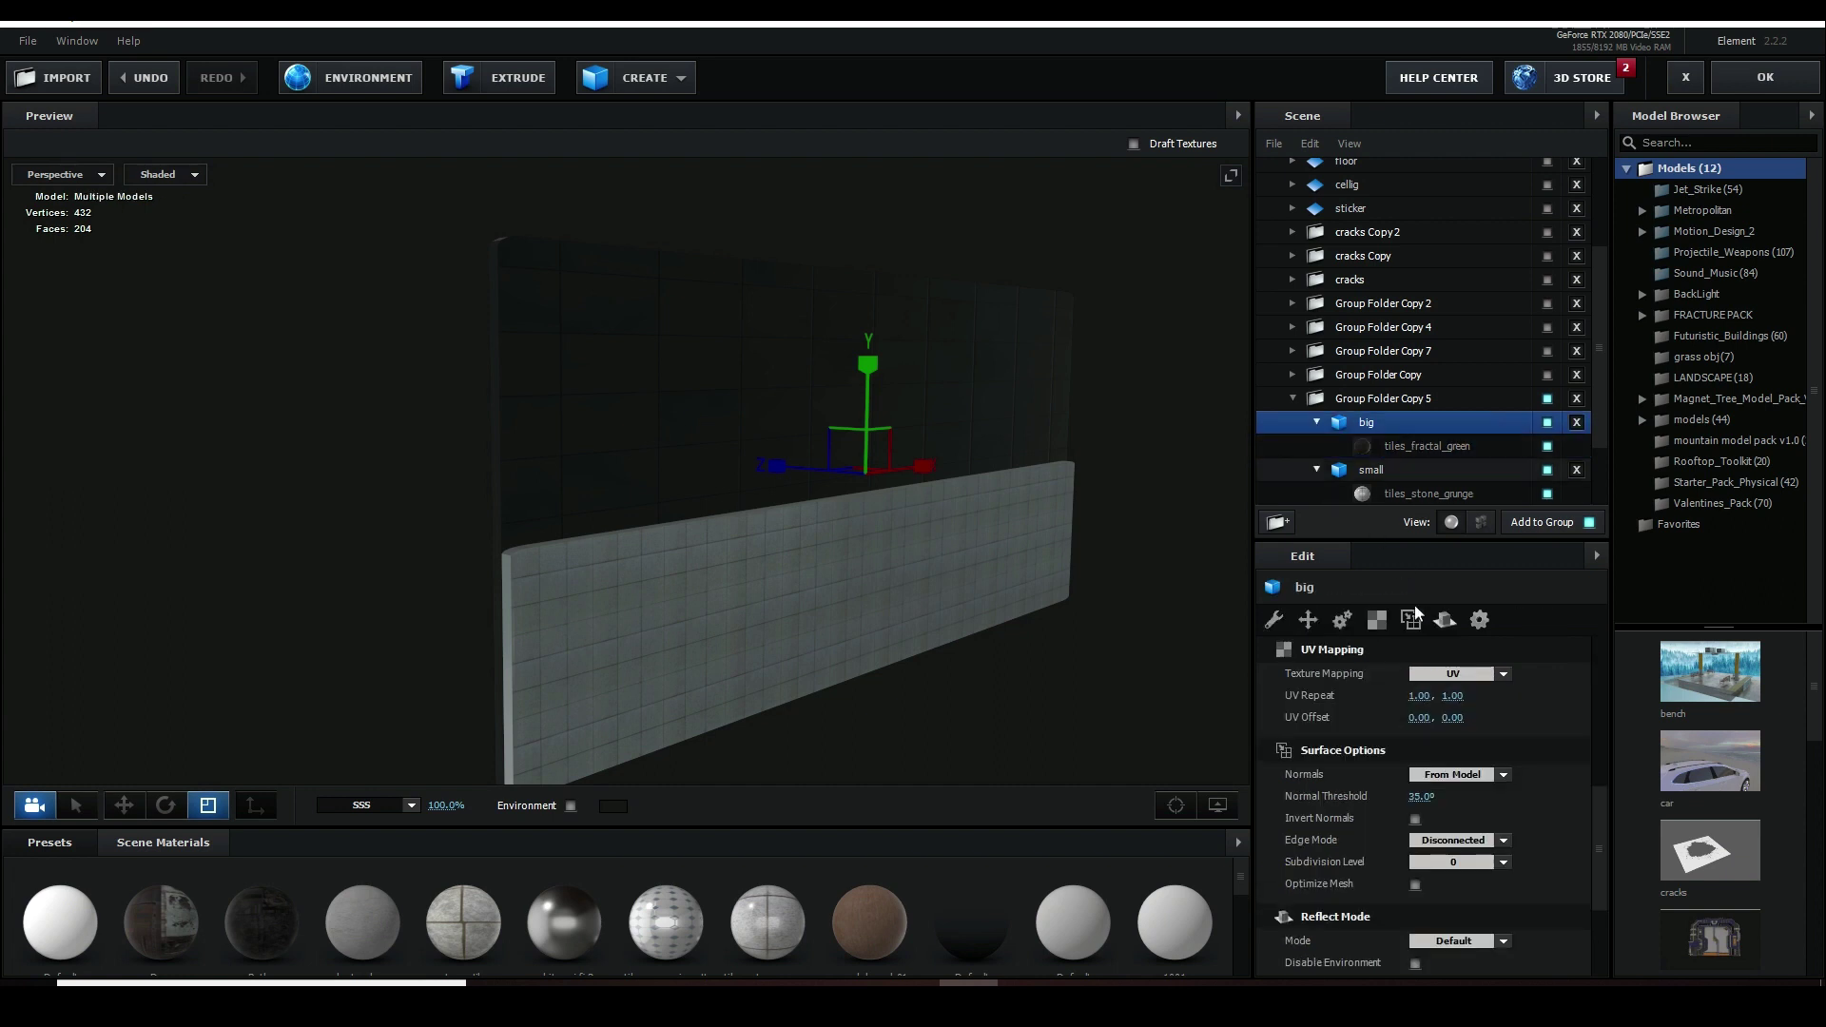
pyautogui.click(724, 572)
pyautogui.scroll(-5, 1057, 536)
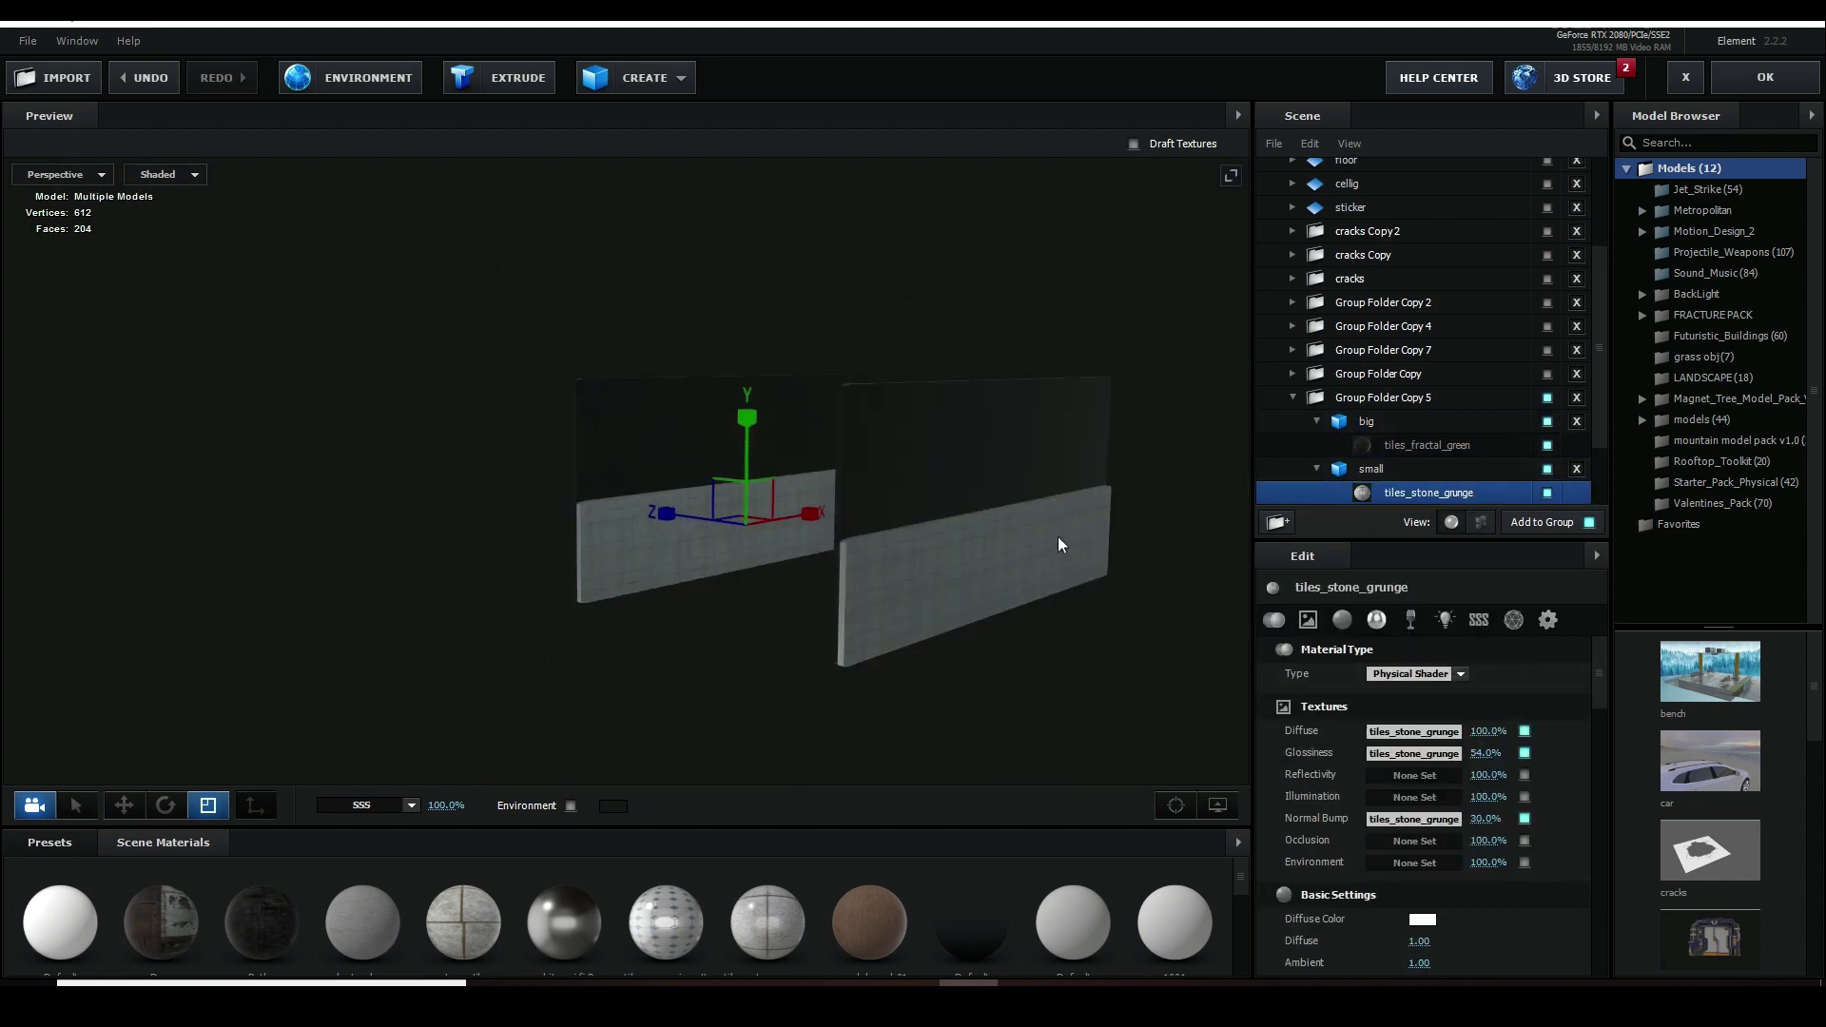
pyautogui.moveTo(1058, 536); pyautogui.dragTo(836, 601)
pyautogui.scroll(5, 836, 601)
pyautogui.scroll(3, 853, 590)
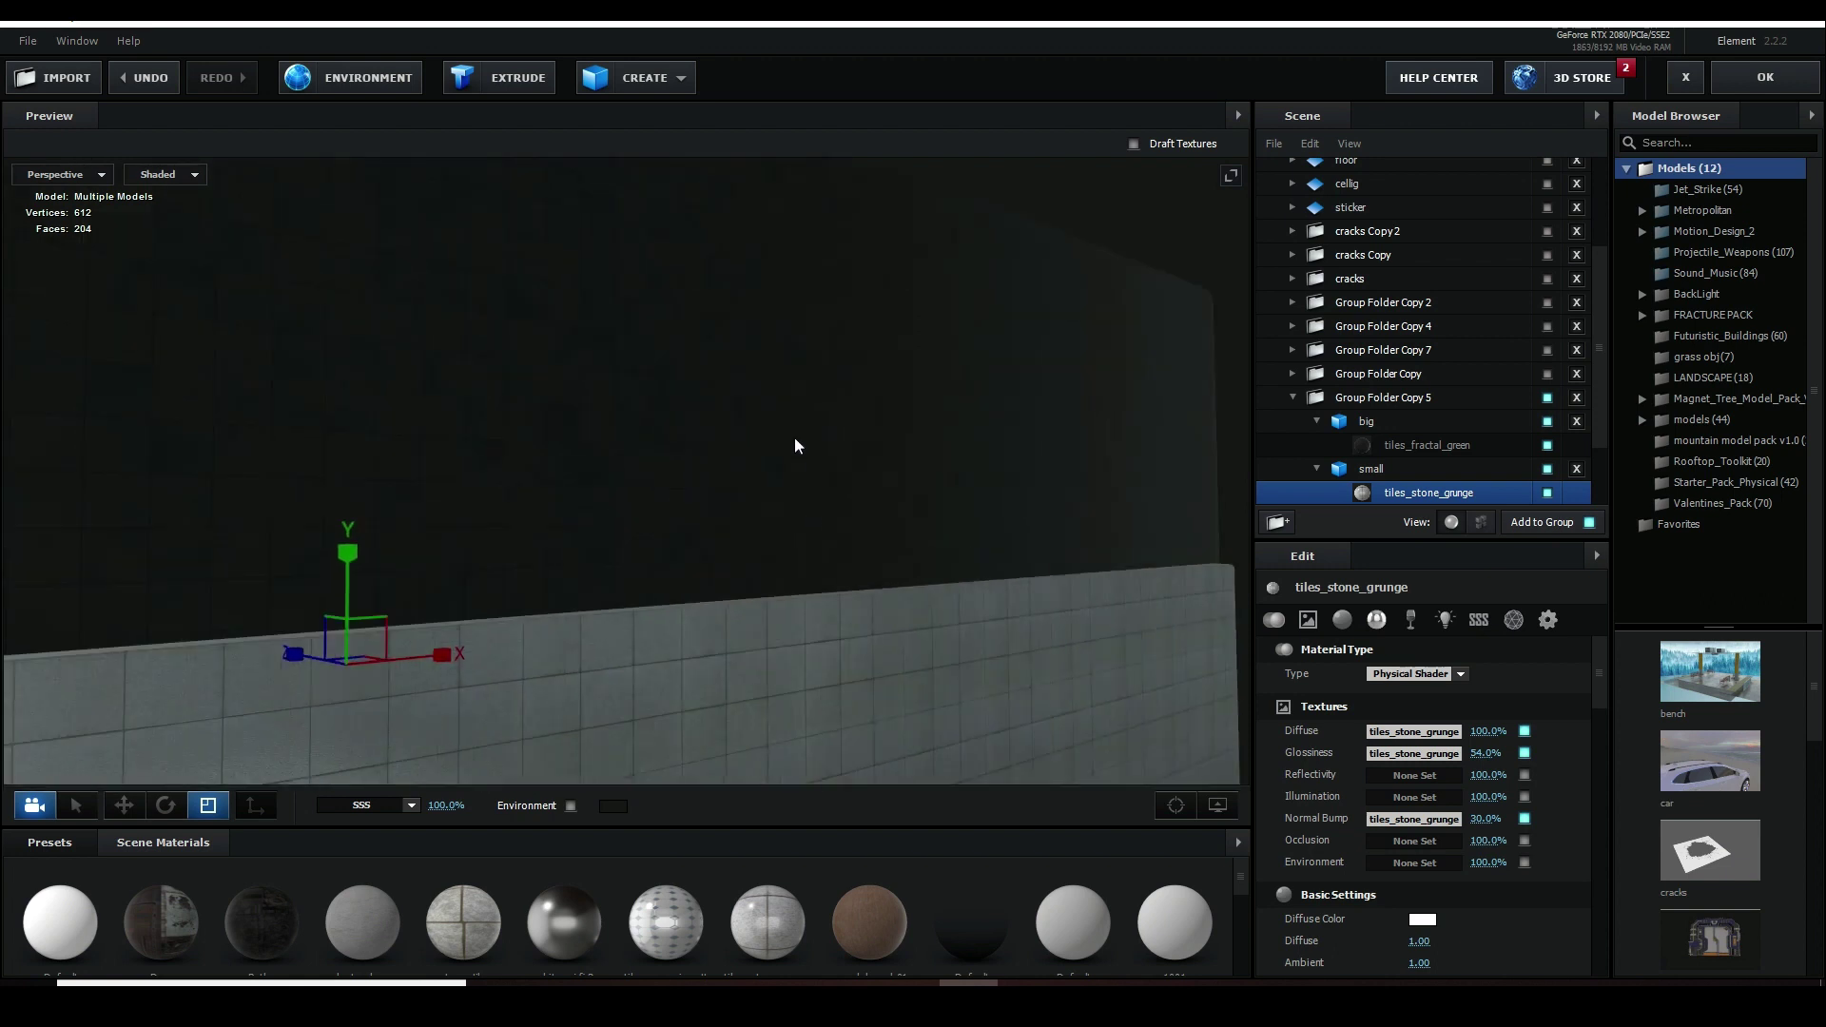
pyautogui.click(795, 446)
pyautogui.click(1367, 469)
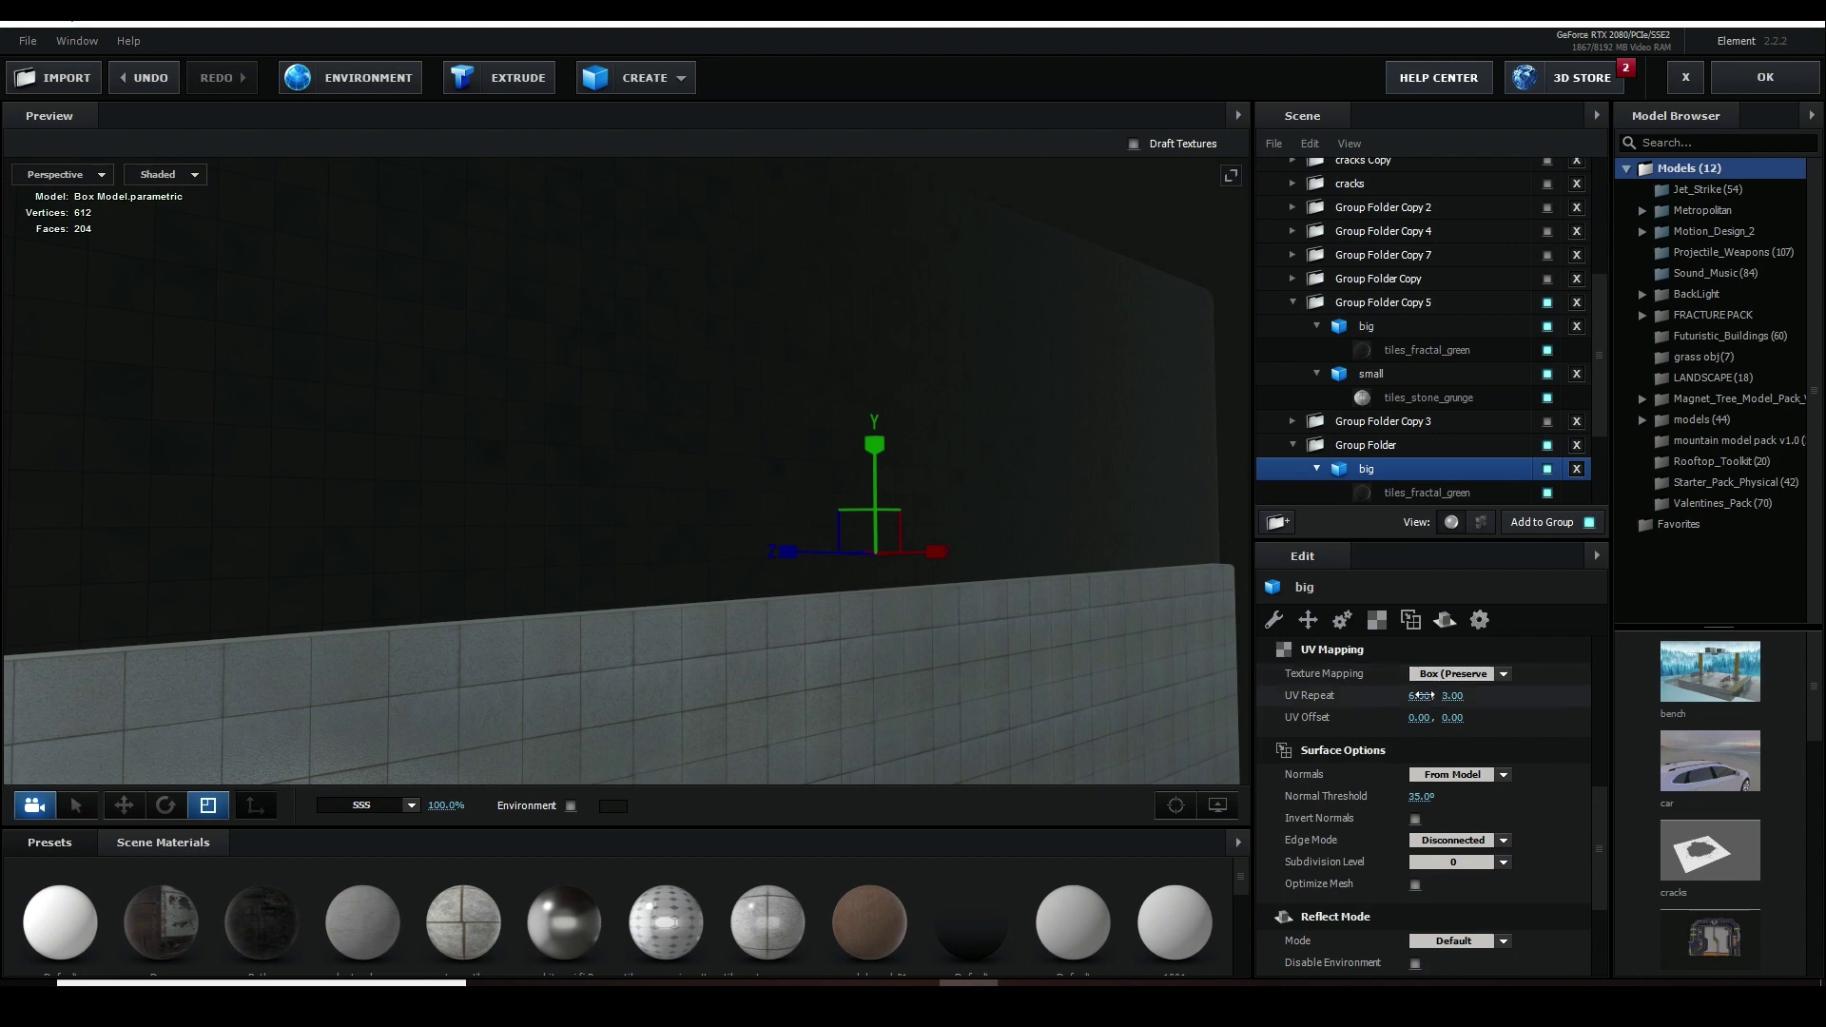
pyautogui.moveTo(845, 550); pyautogui.dragTo(693, 509)
pyautogui.scroll(3, 685, 510)
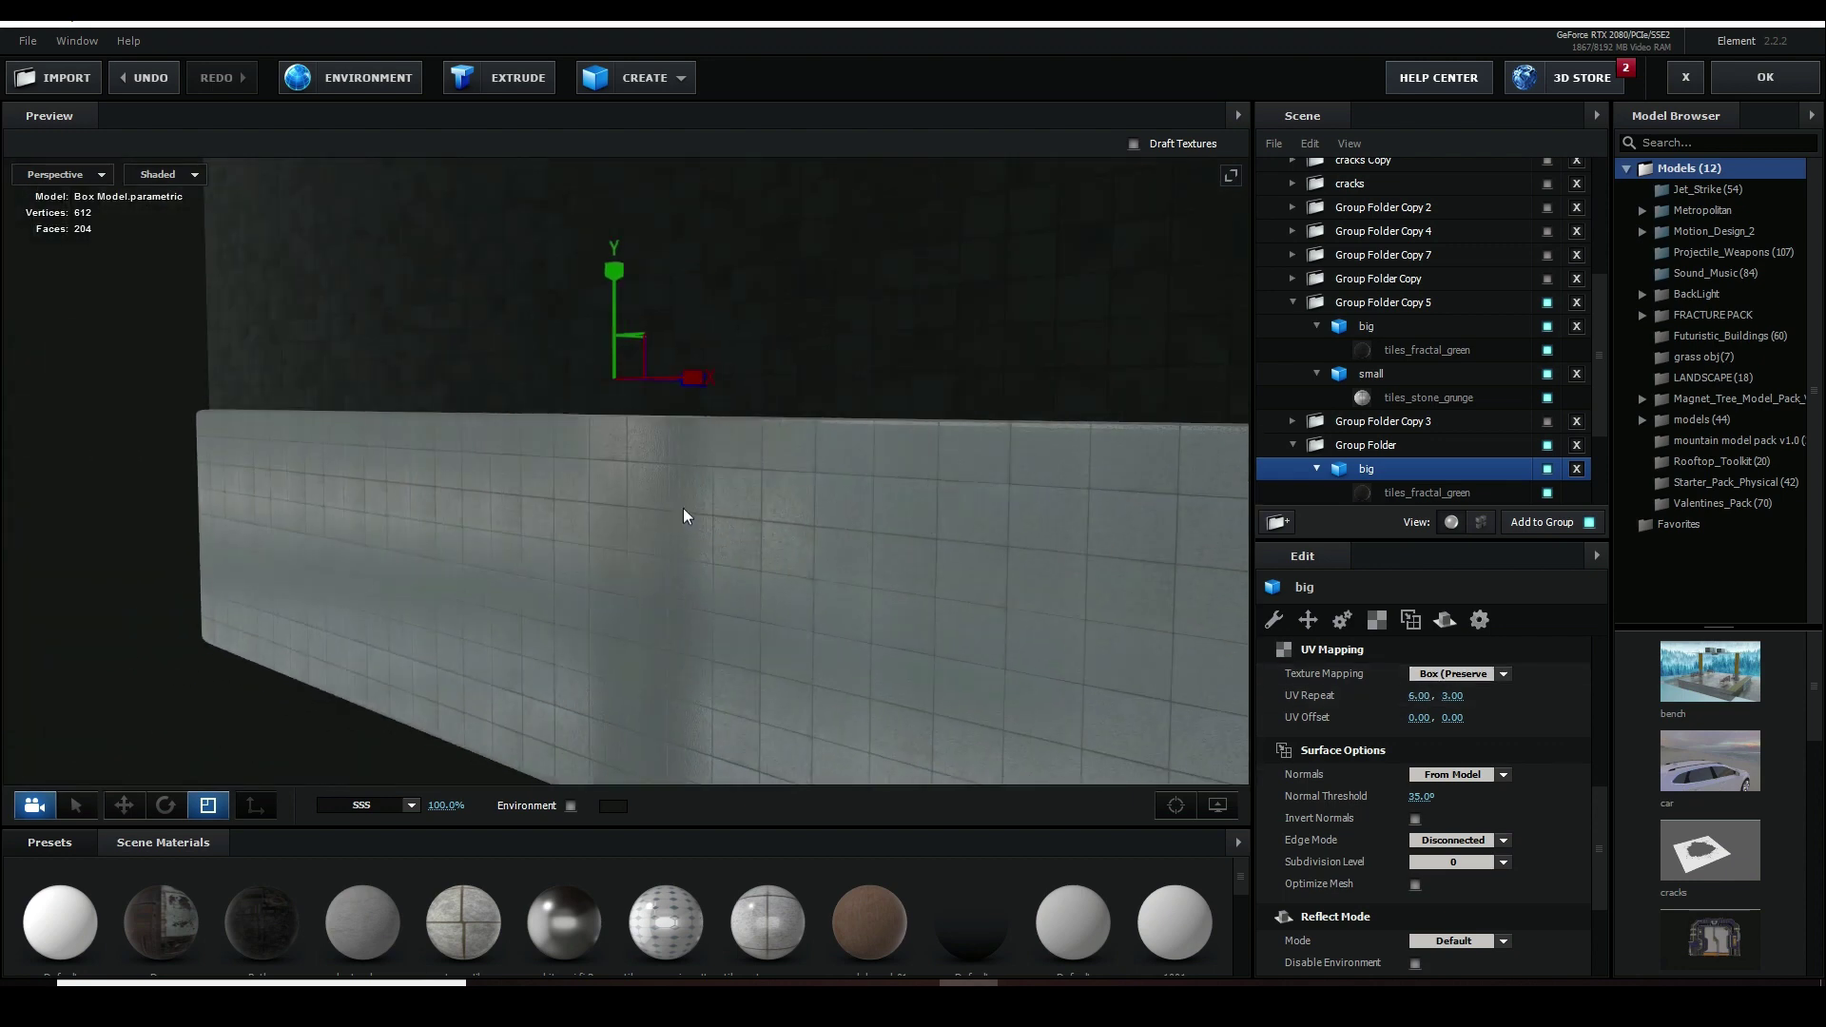
pyautogui.click(1291, 302)
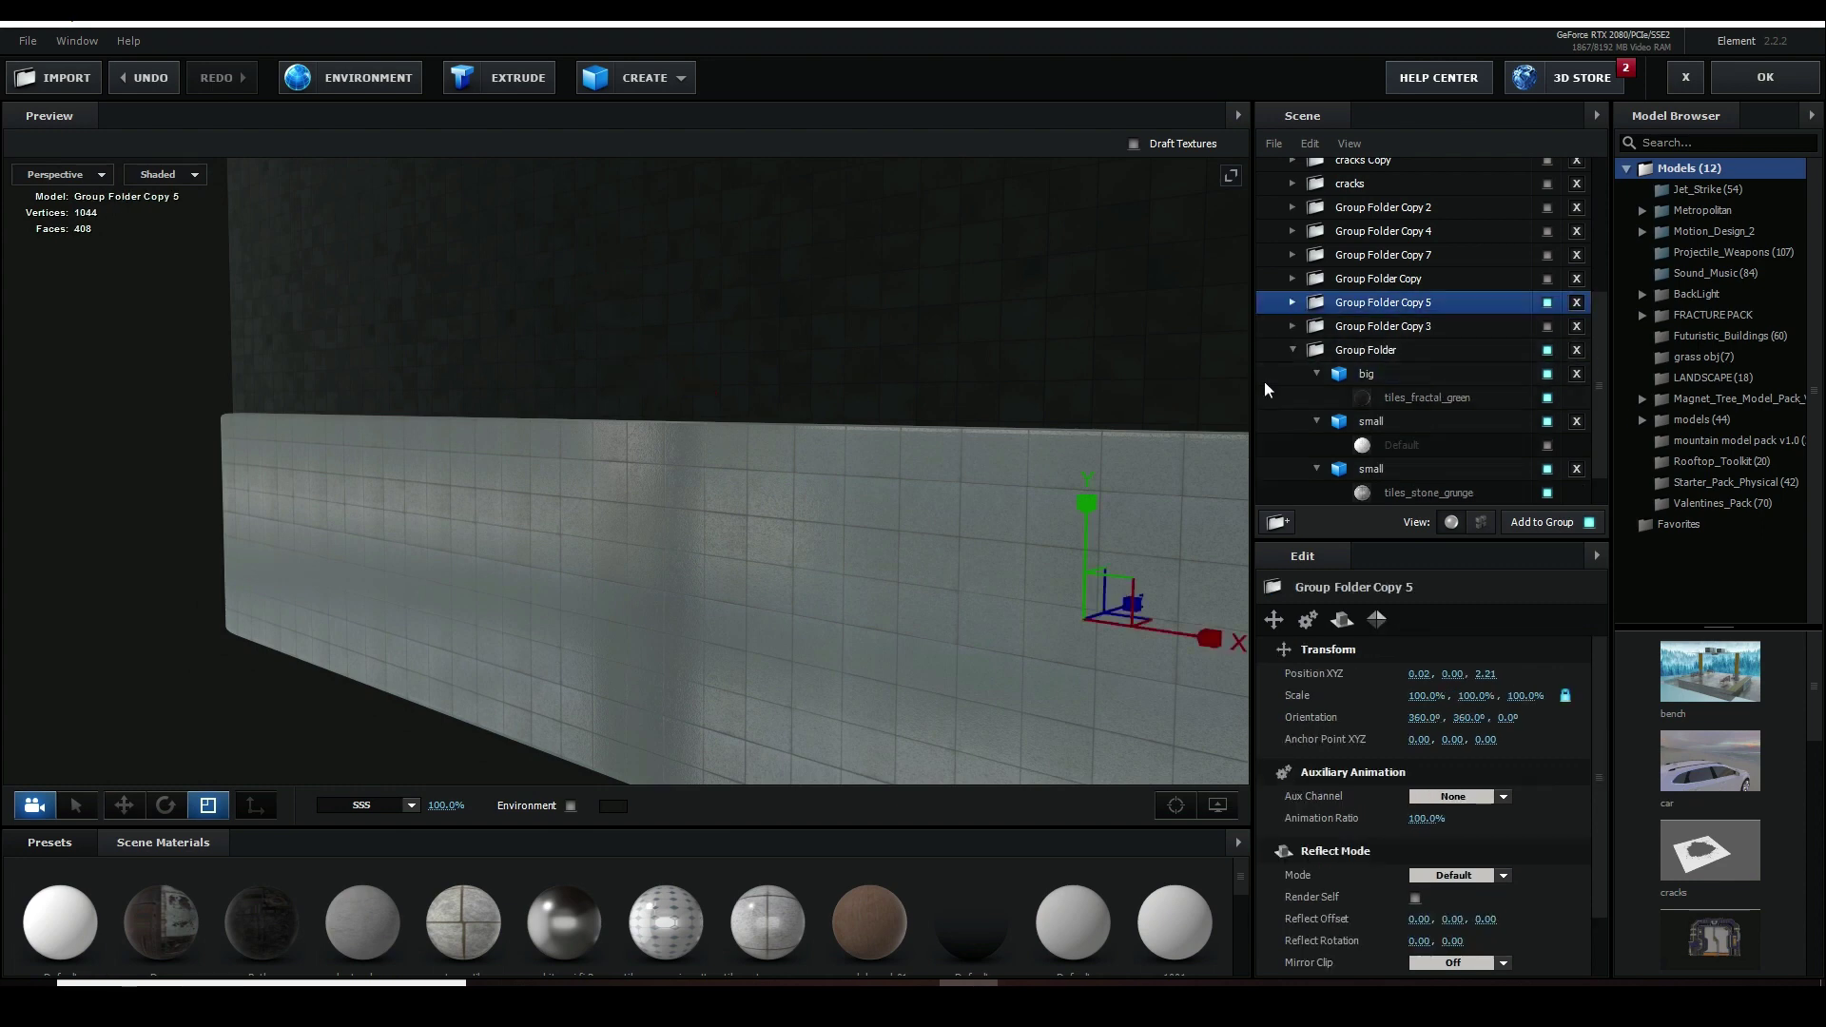
pyautogui.scroll(-5, 733, 328)
pyautogui.moveTo(843, 391); pyautogui.dragTo(965, 418)
# - Show the Group Folder Copy 3, Copy, Copy 7, Copy 4 and Copy 2 walls
pyautogui.click(1546, 422)
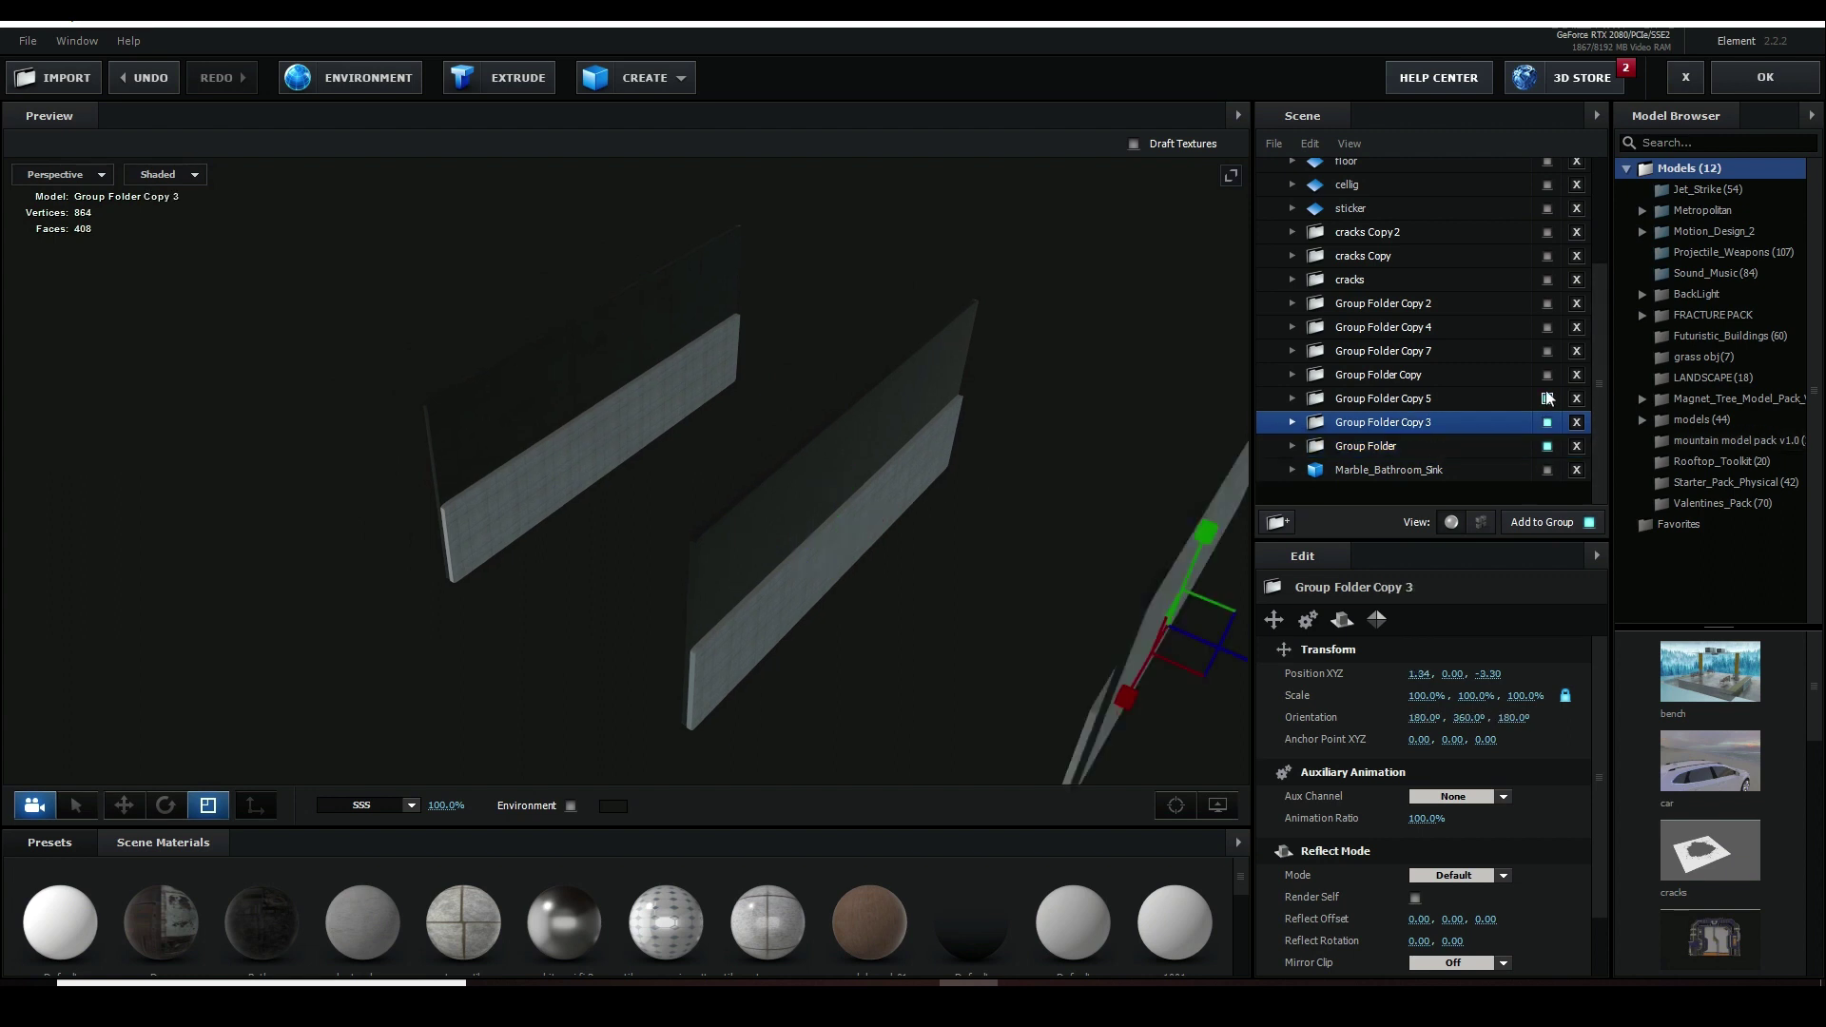
pyautogui.click(1546, 375)
pyautogui.click(1546, 351)
pyautogui.click(1547, 325)
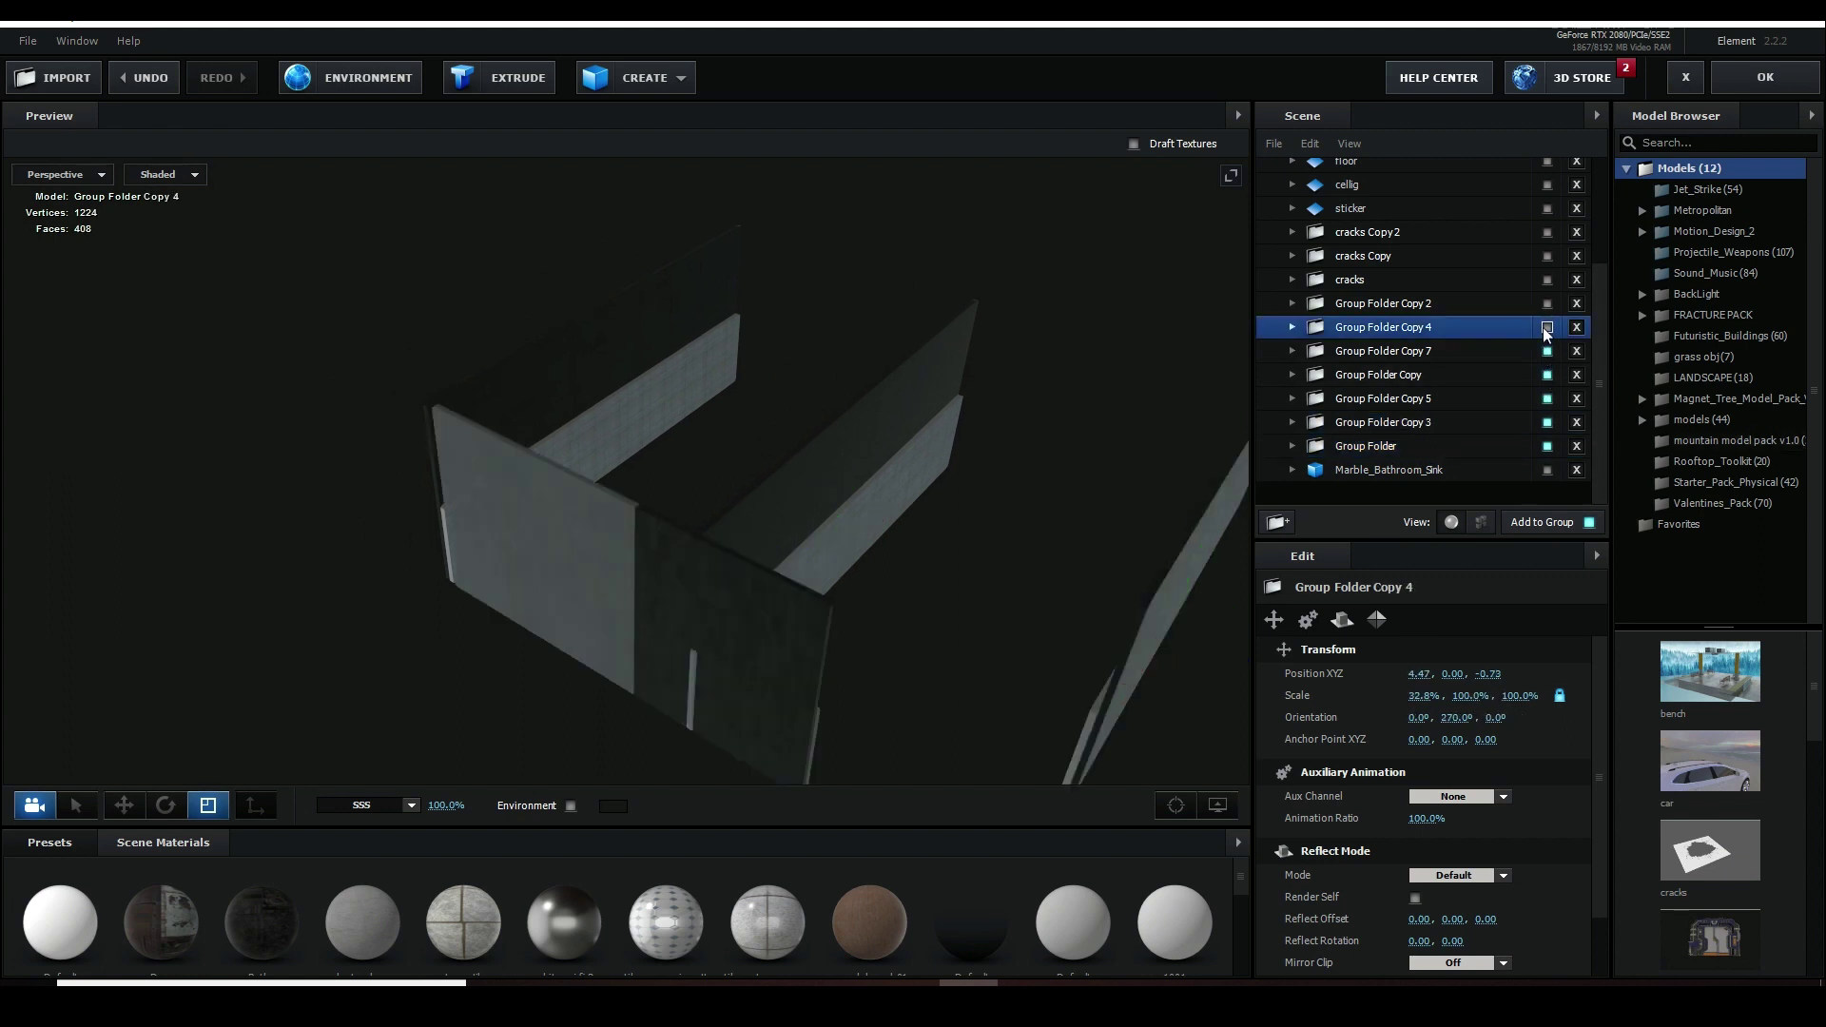
pyautogui.click(1548, 303)
pyautogui.moveTo(951, 579); pyautogui.dragTo(957, 523)
# - Select the floor plane and make it visible
pyautogui.scroll(5, 854, 470)
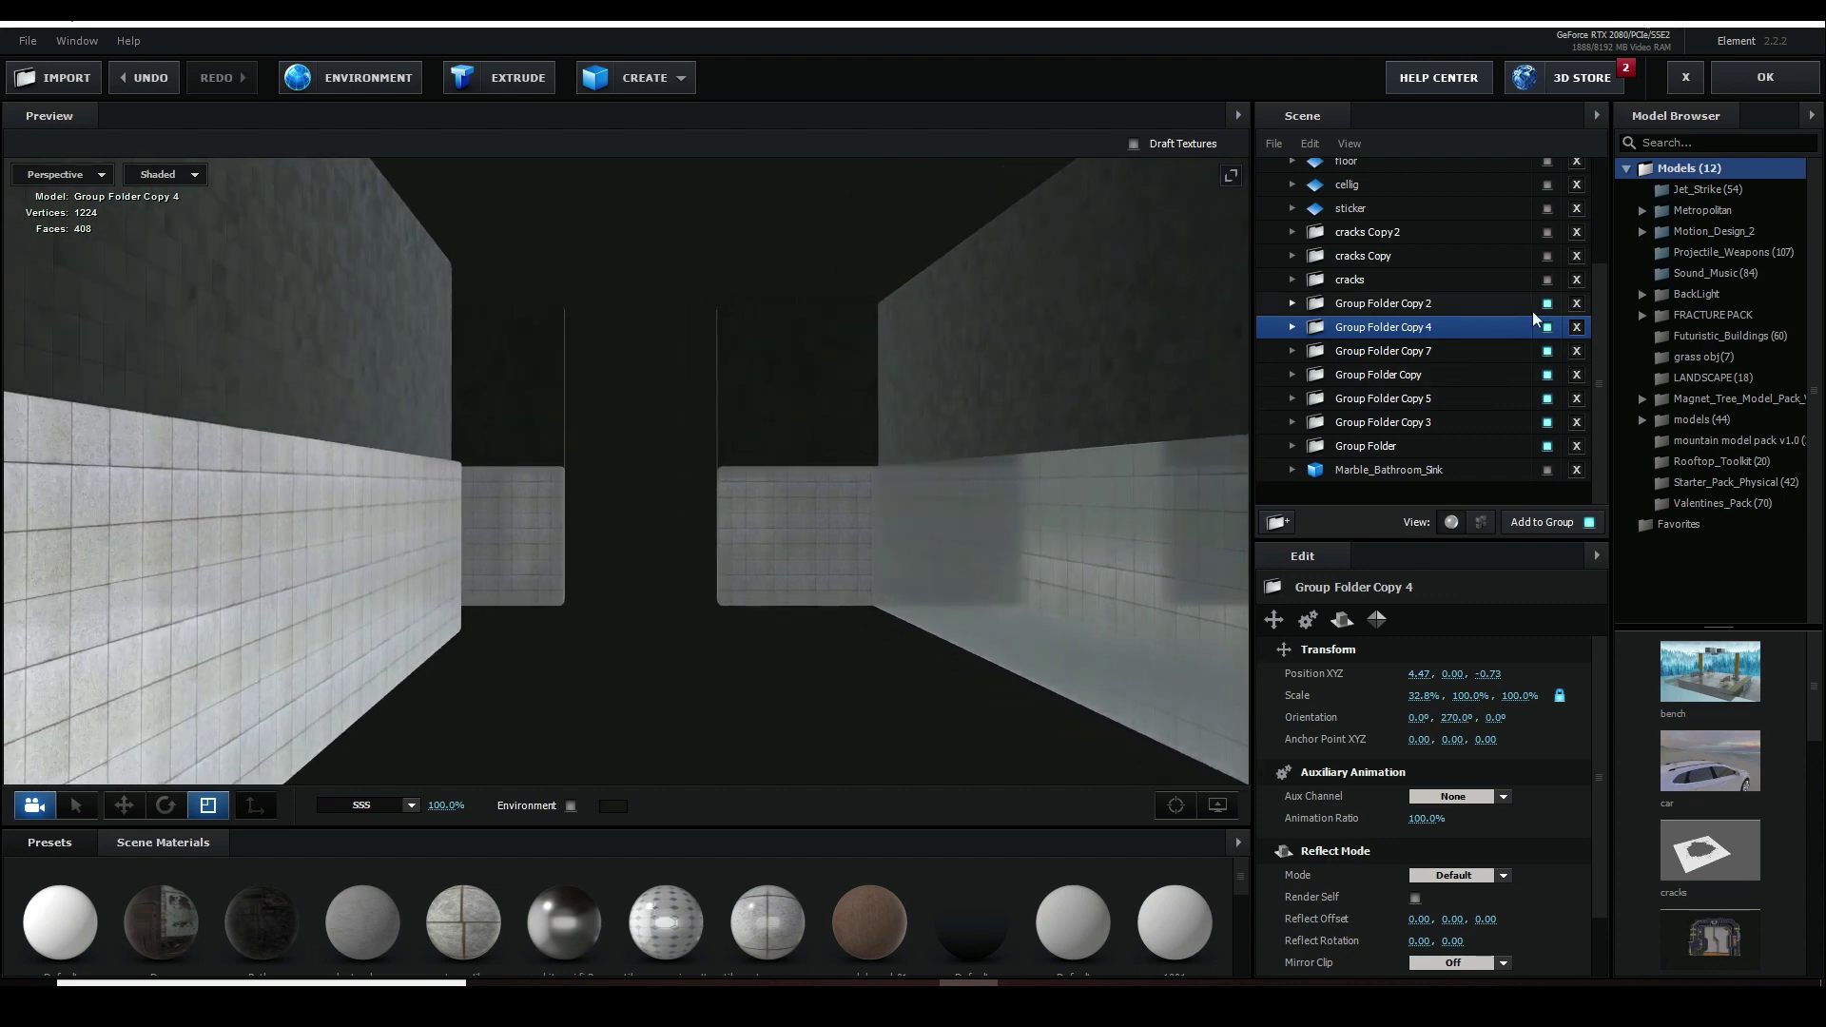
pyautogui.scroll(2, 1475, 196)
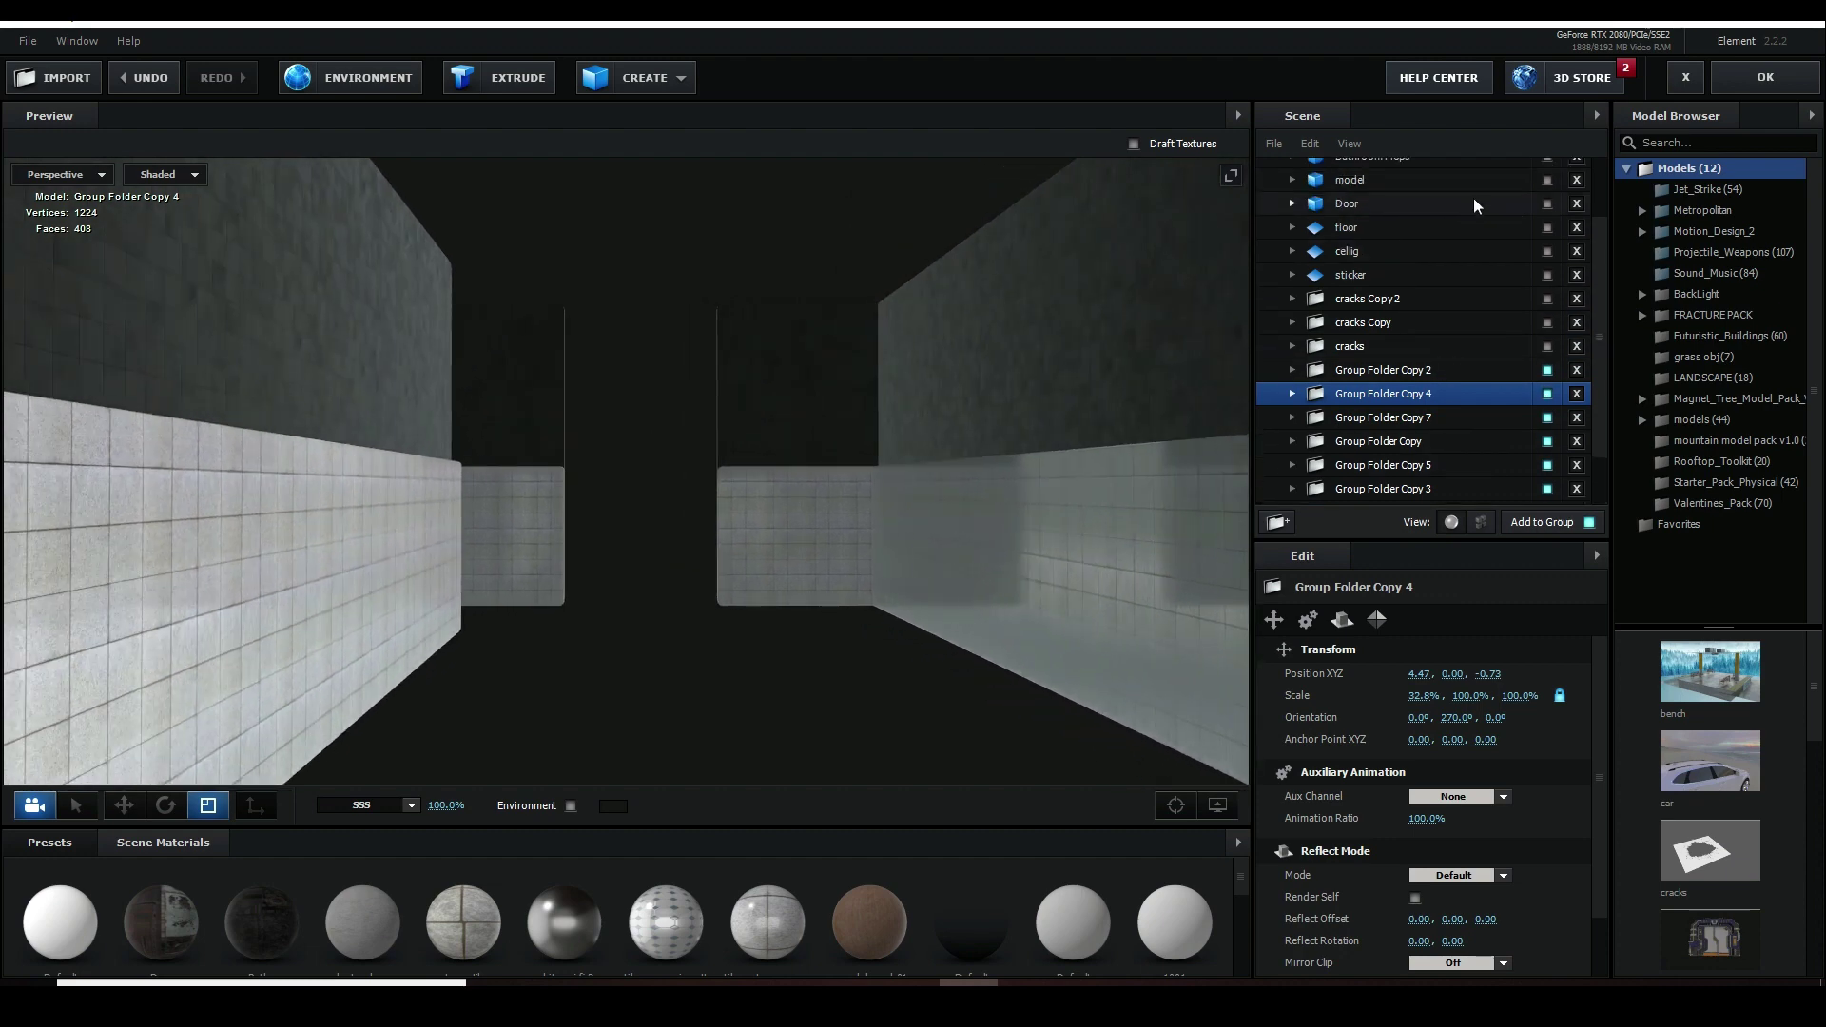
pyautogui.click(1375, 233)
pyautogui.click(1547, 228)
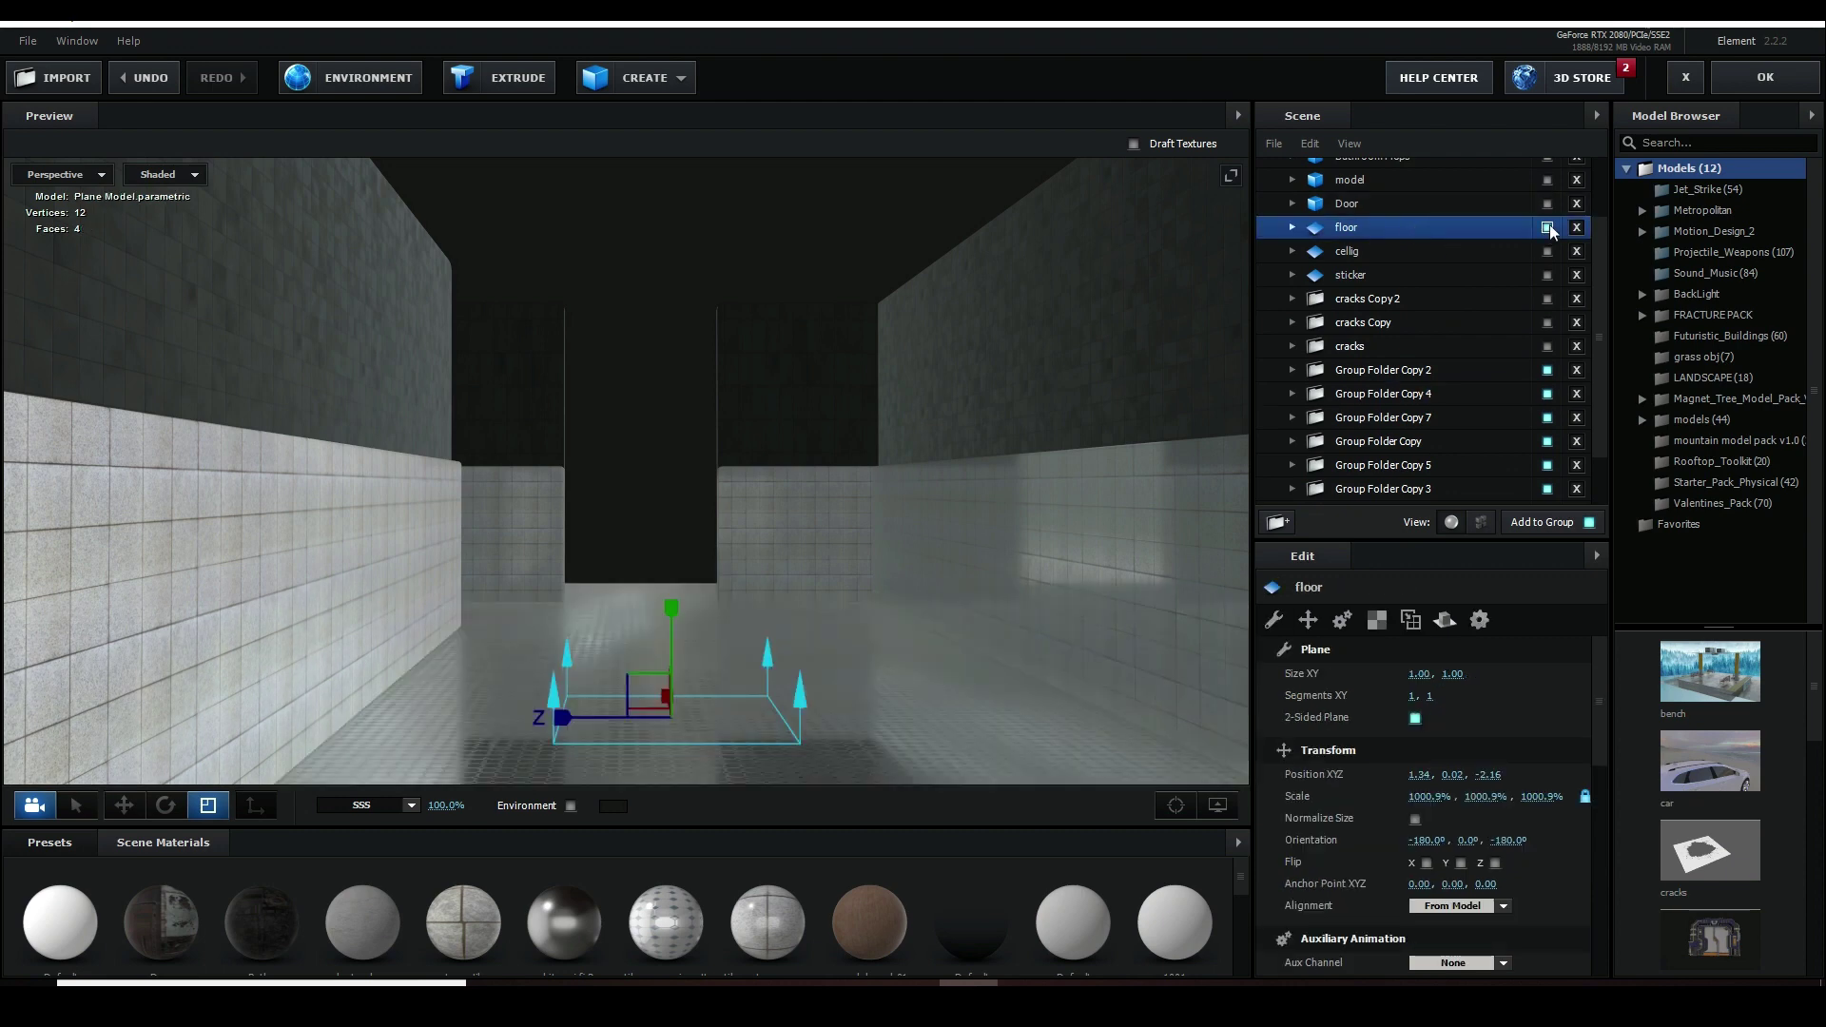
pyautogui.moveTo(835, 653); pyautogui.dragTo(826, 614)
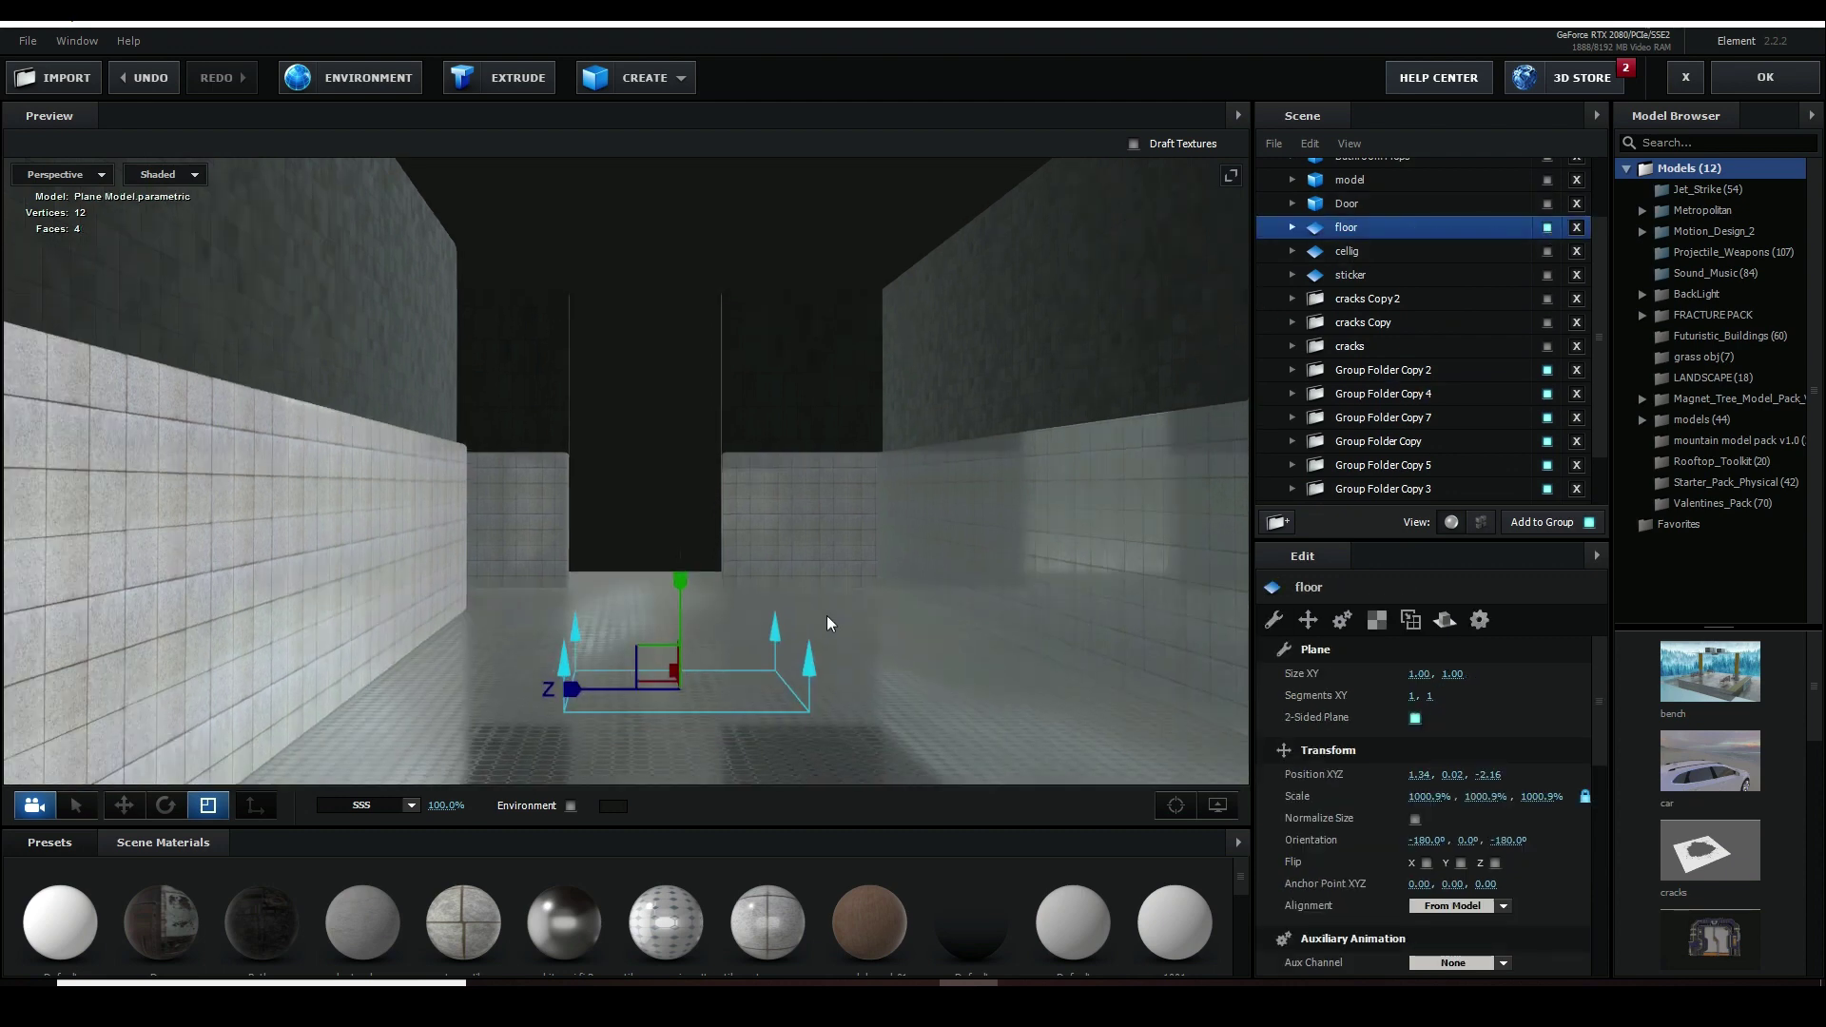
pyautogui.click(1376, 622)
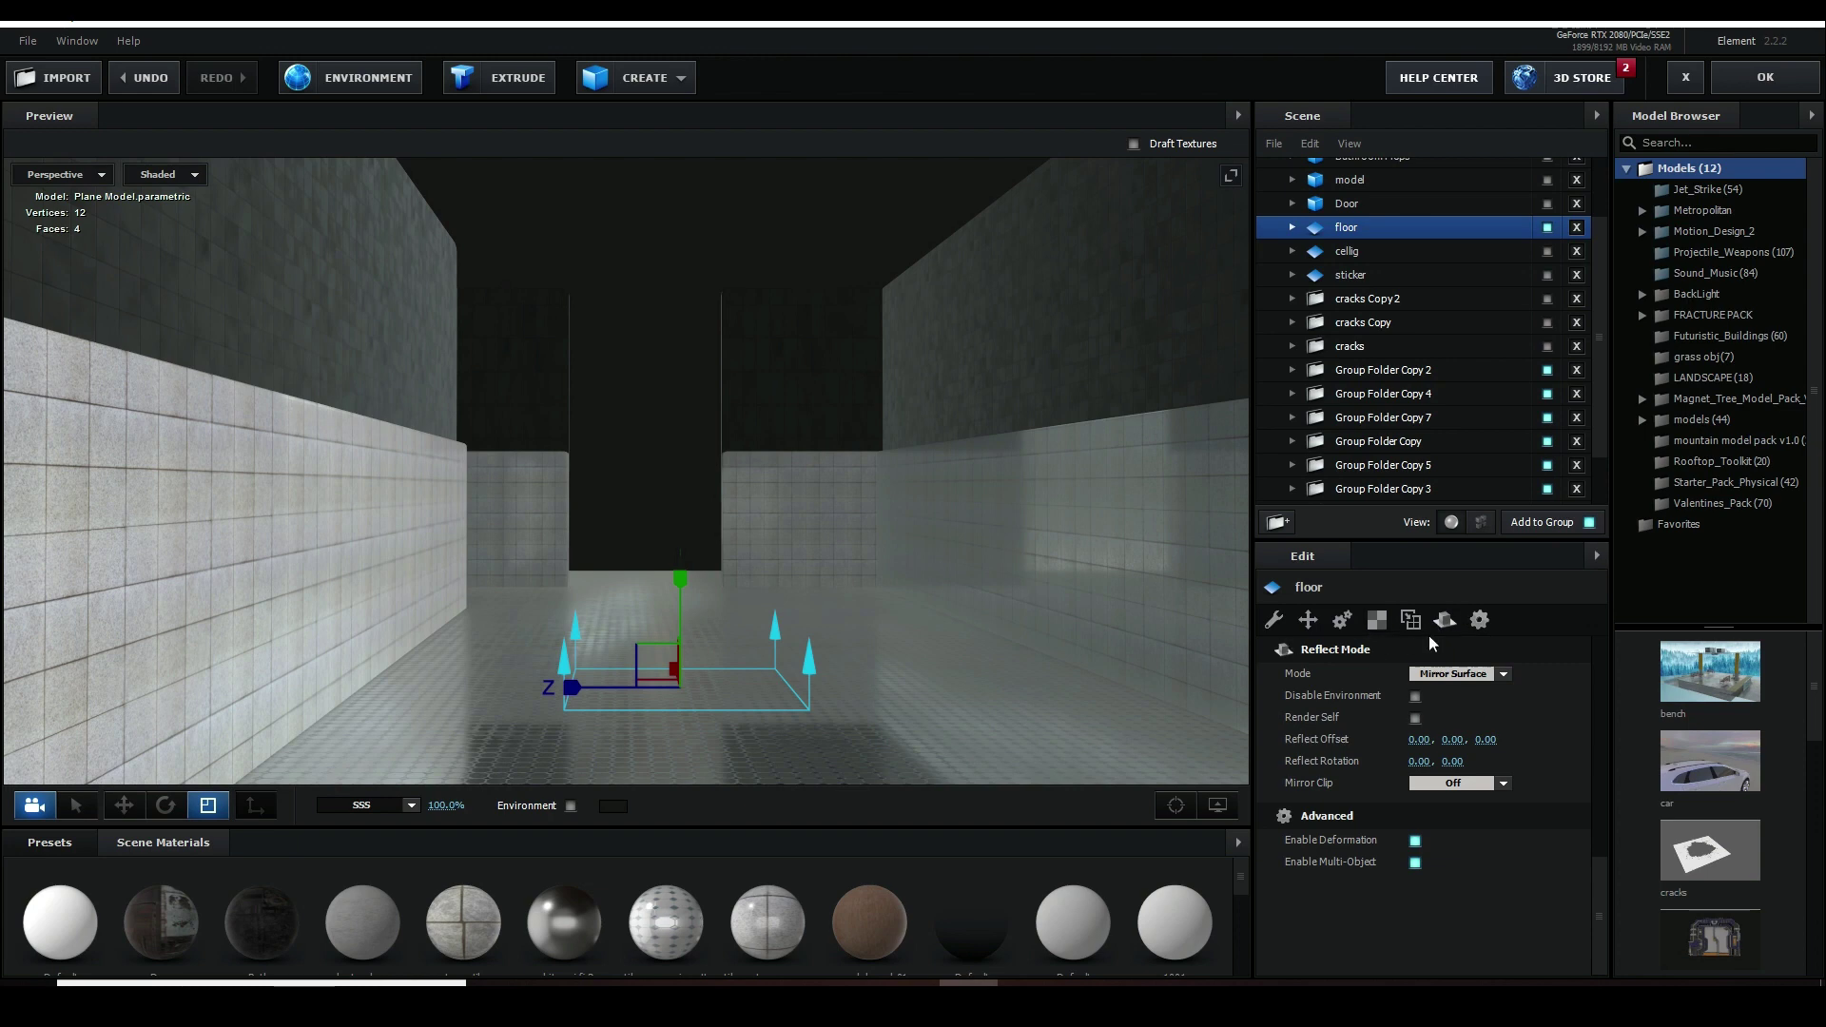
pyautogui.click(1455, 673)
pyautogui.click(1453, 683)
pyautogui.moveTo(826, 615); pyautogui.dragTo(824, 601)
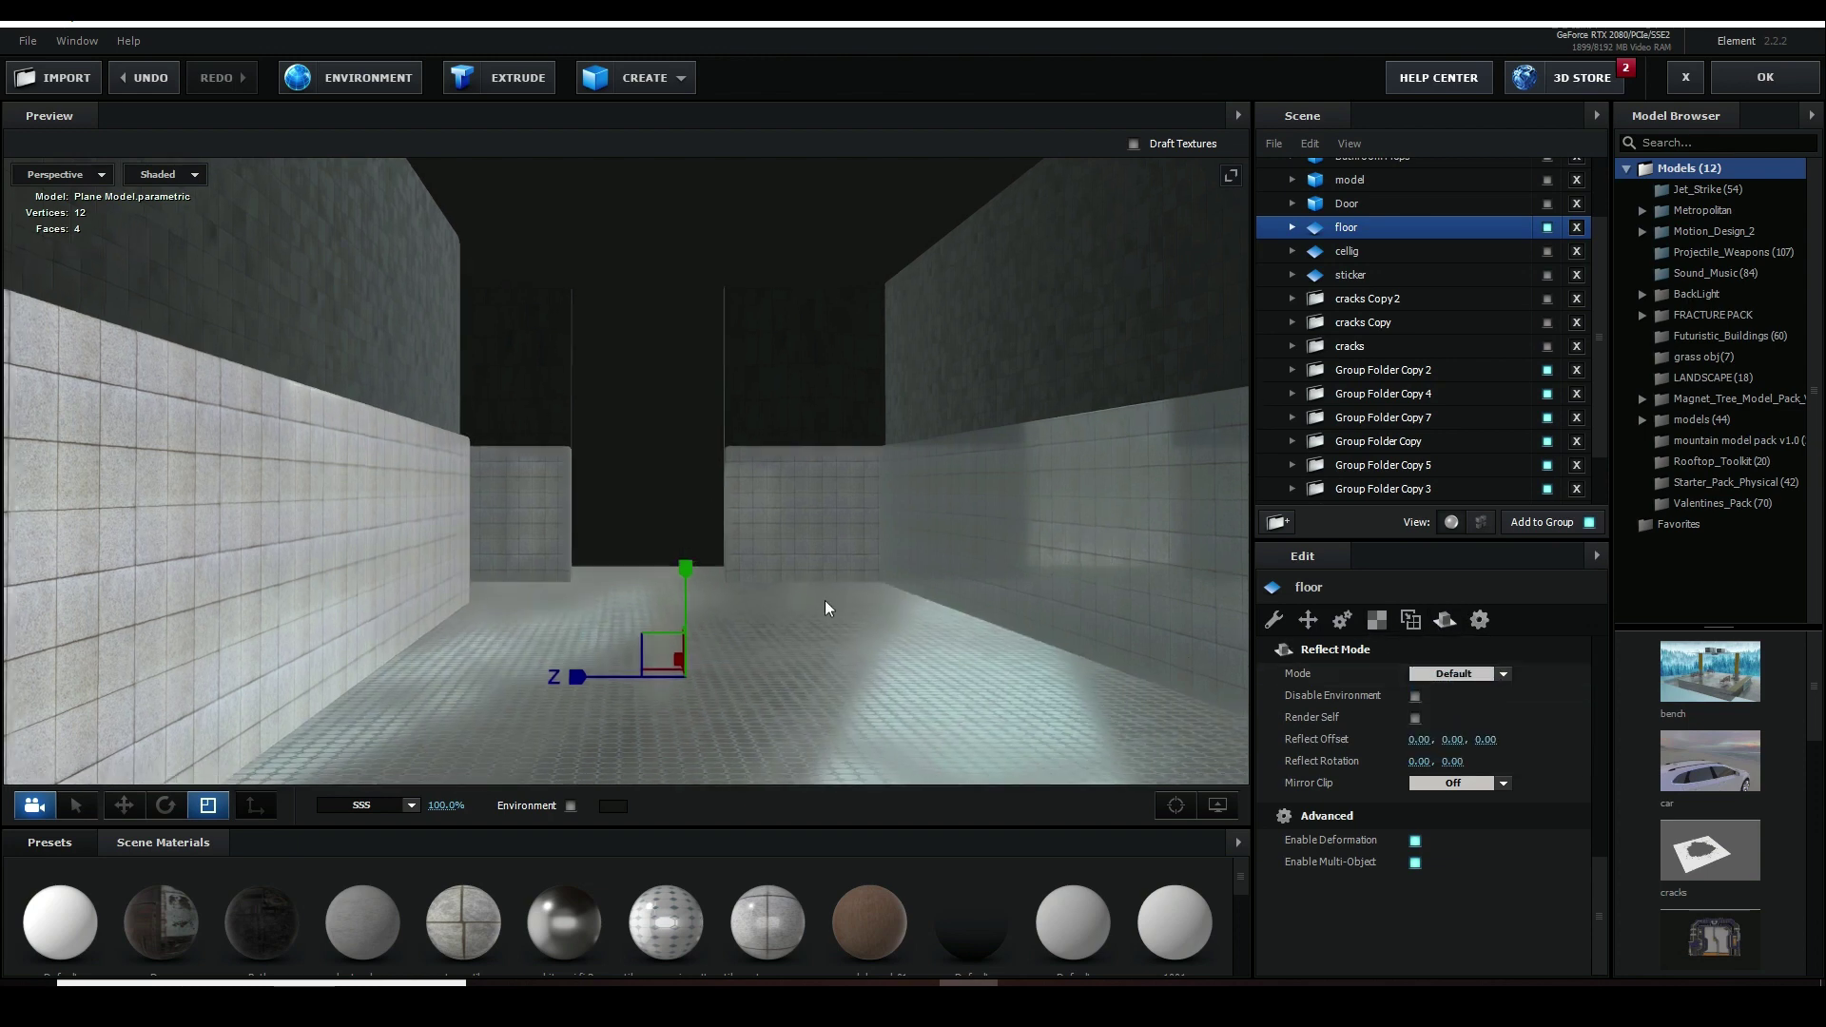
pyautogui.click(1455, 673)
pyautogui.click(1468, 727)
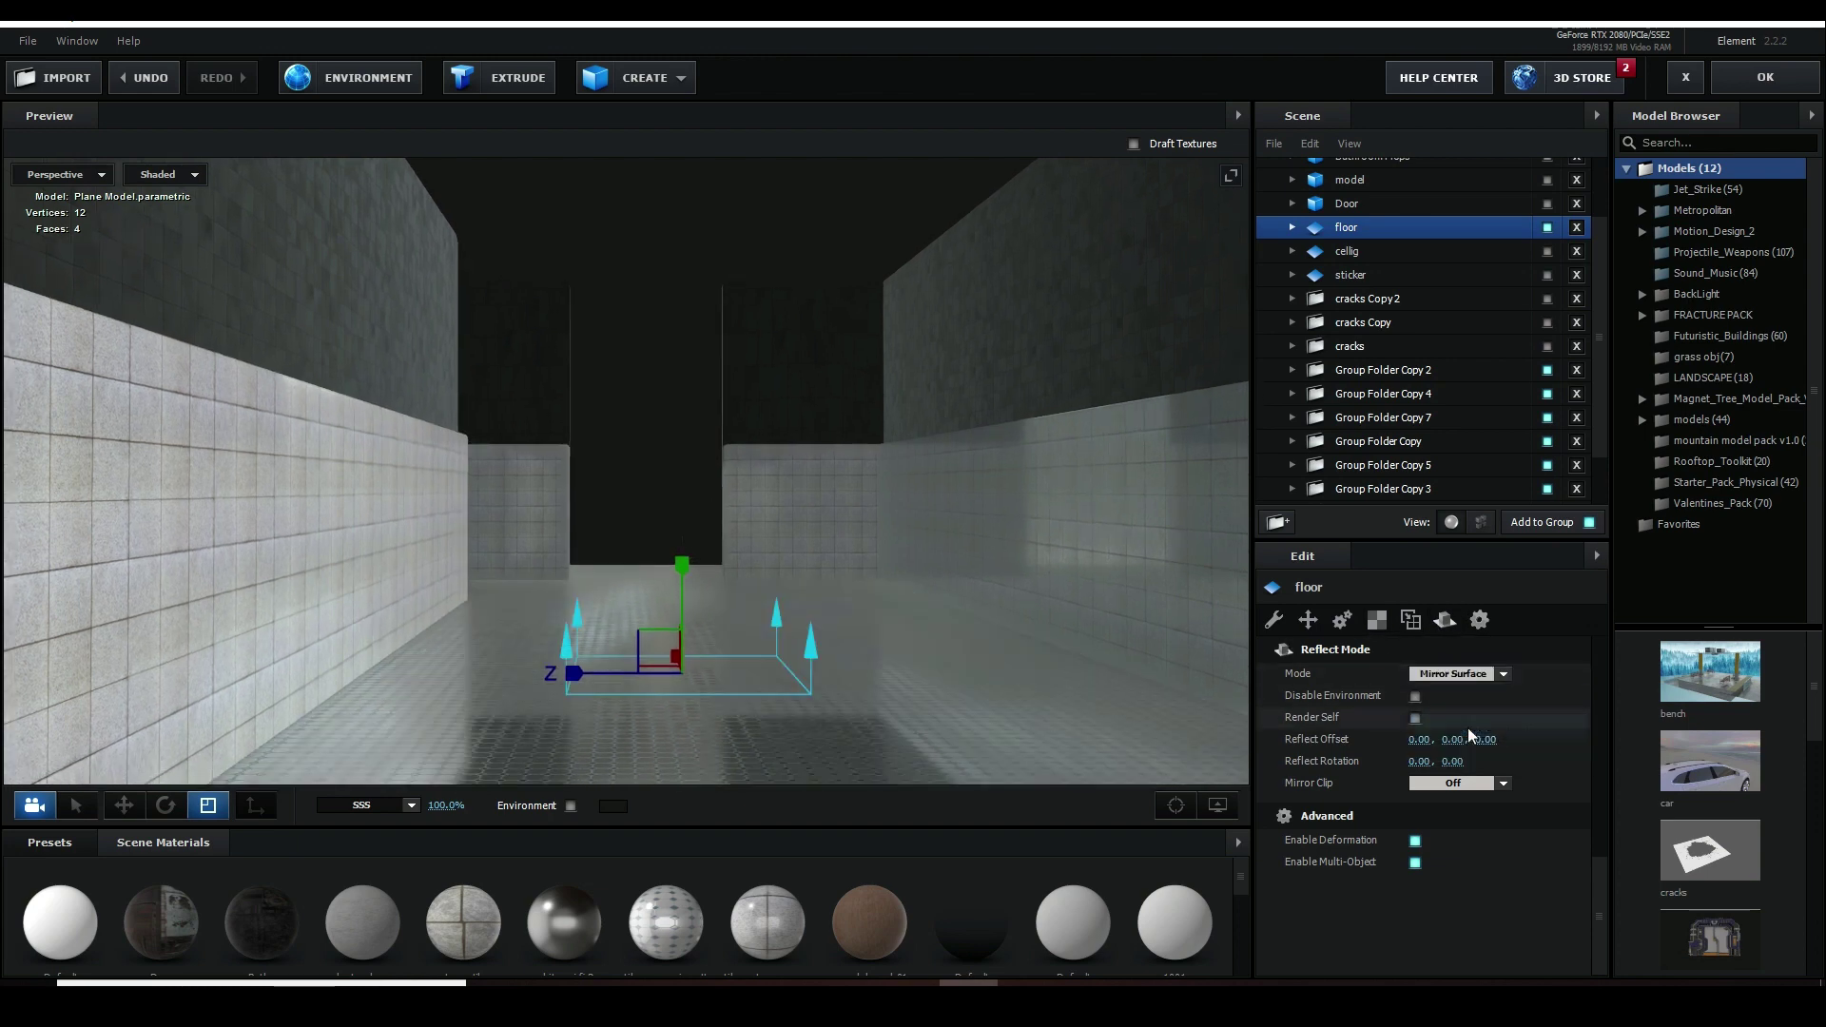
pyautogui.moveTo(823, 586); pyautogui.dragTo(825, 591)
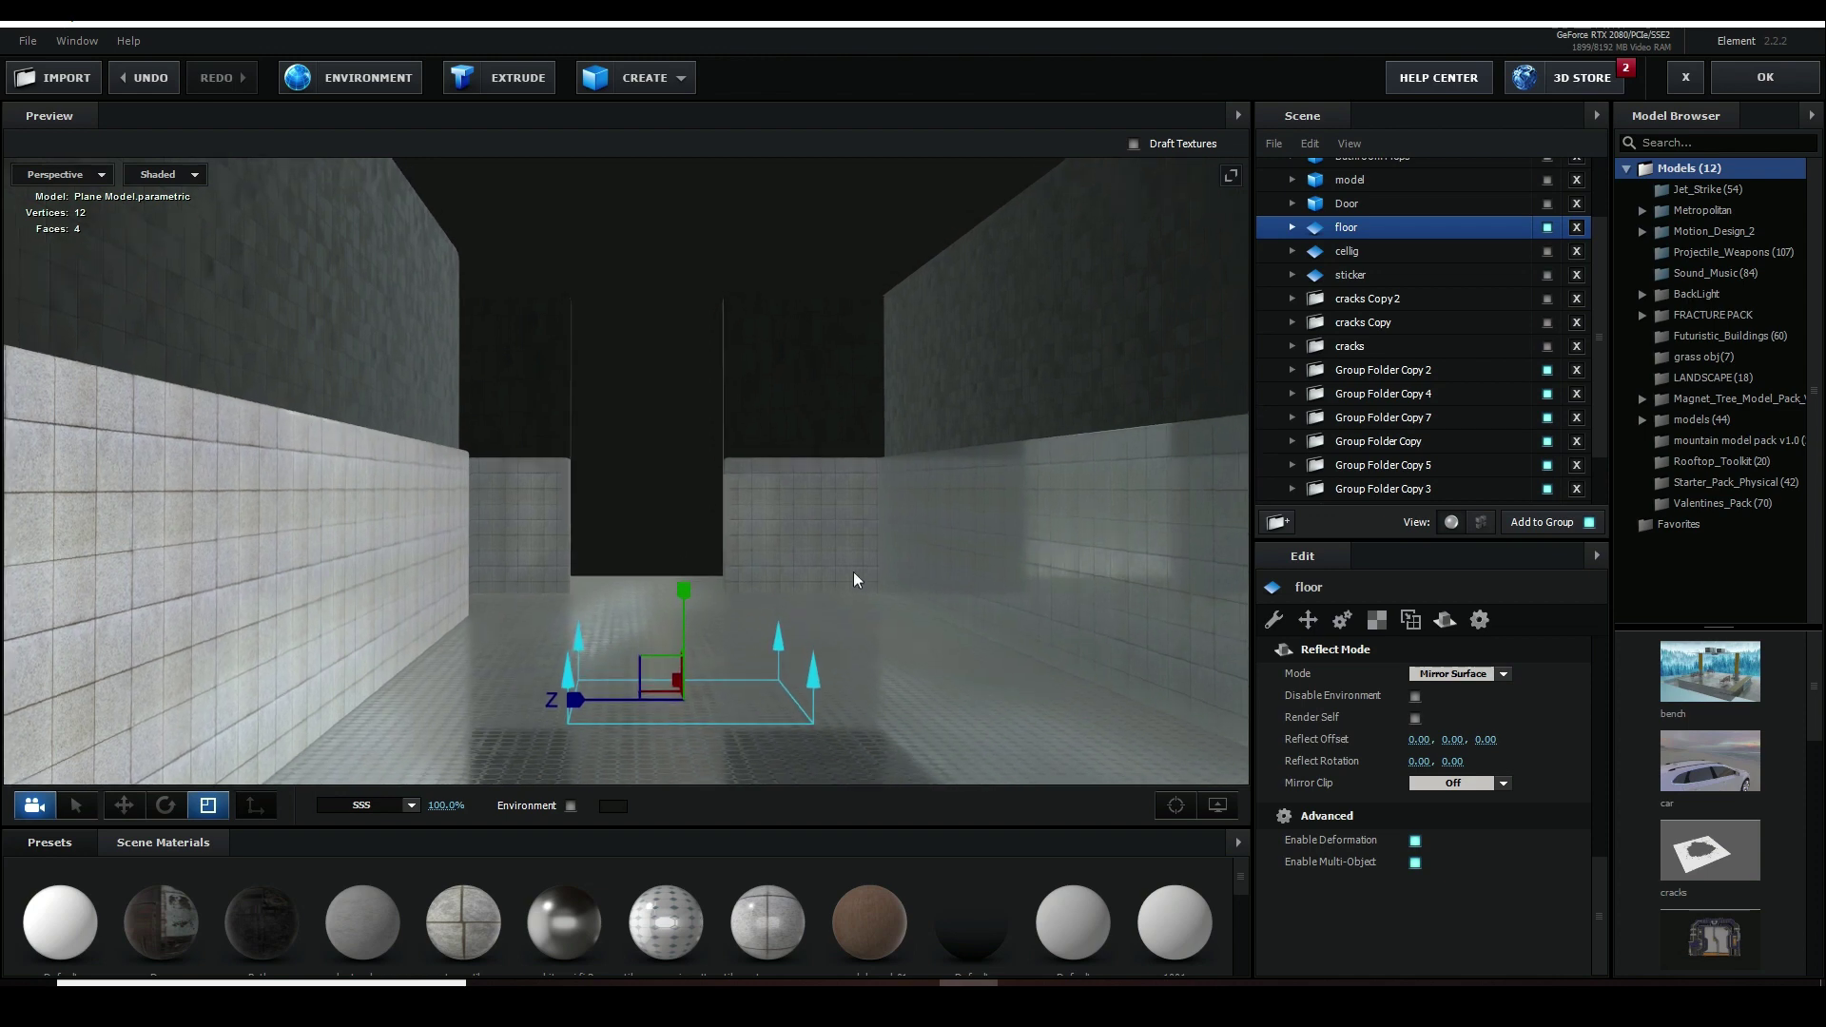
pyautogui.scroll(1, 1464, 276)
pyautogui.click(1217, 809)
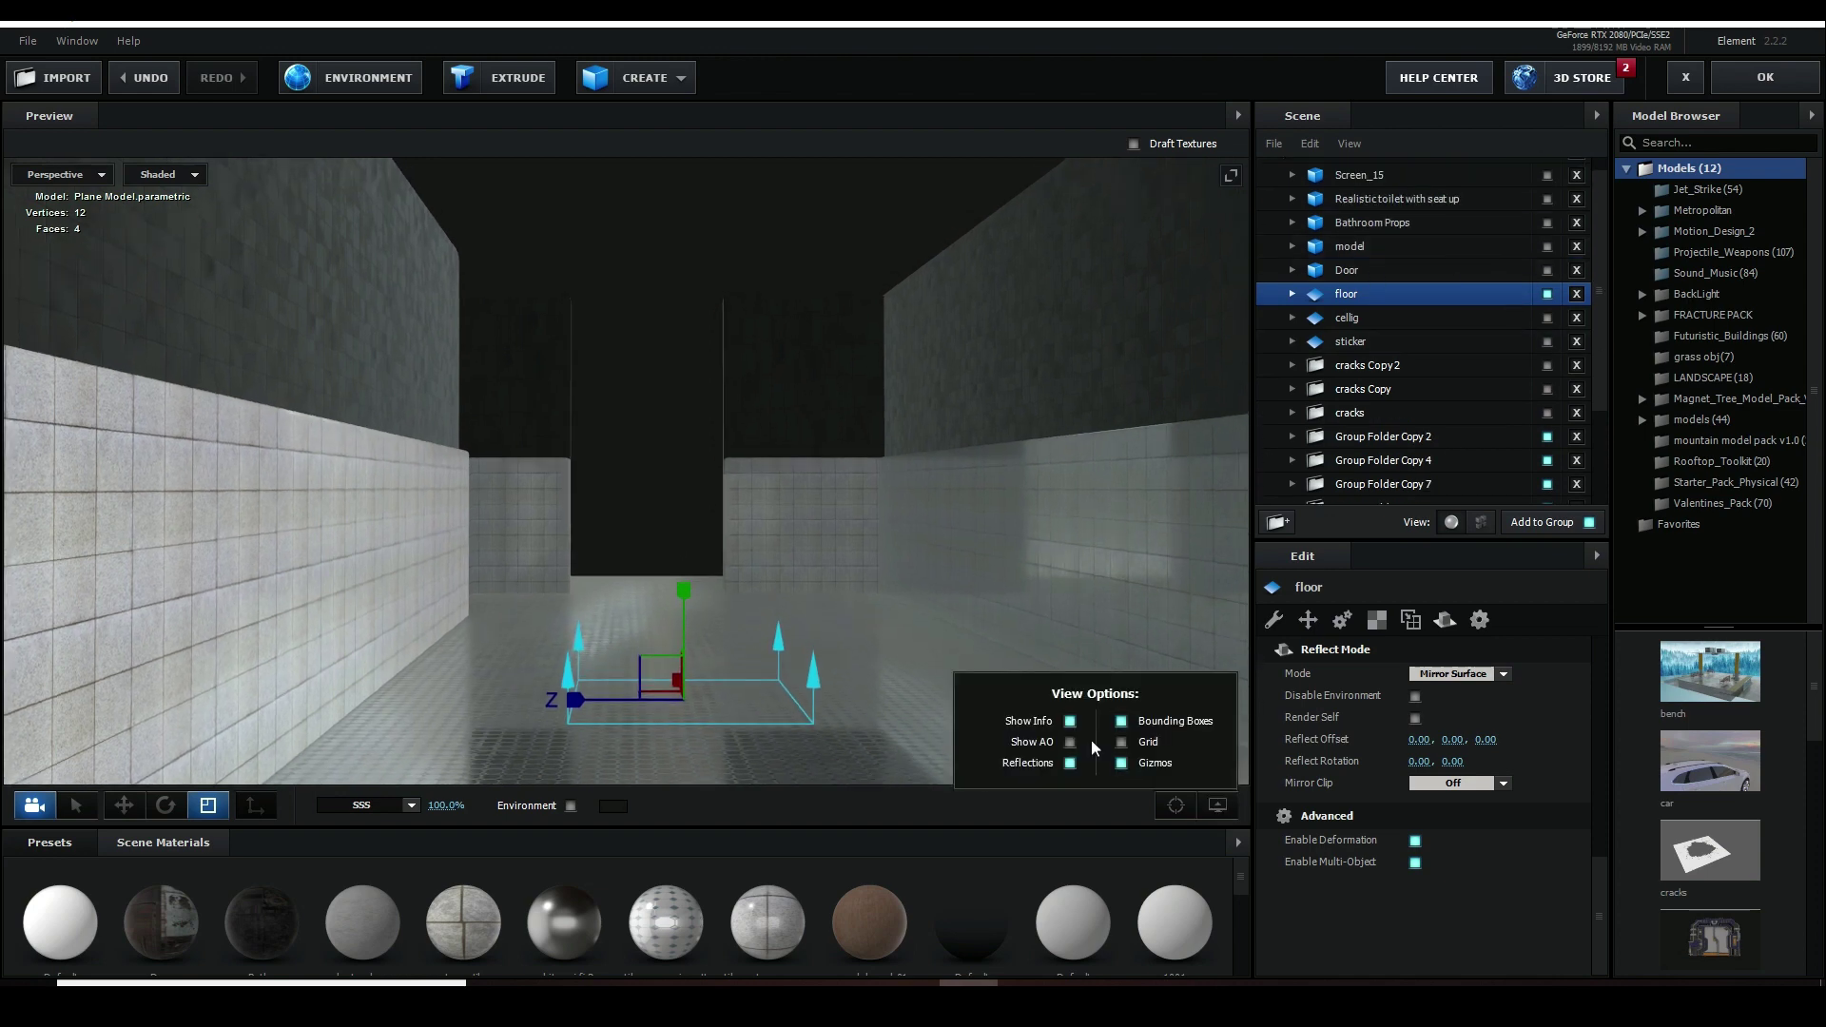
pyautogui.click(1070, 742)
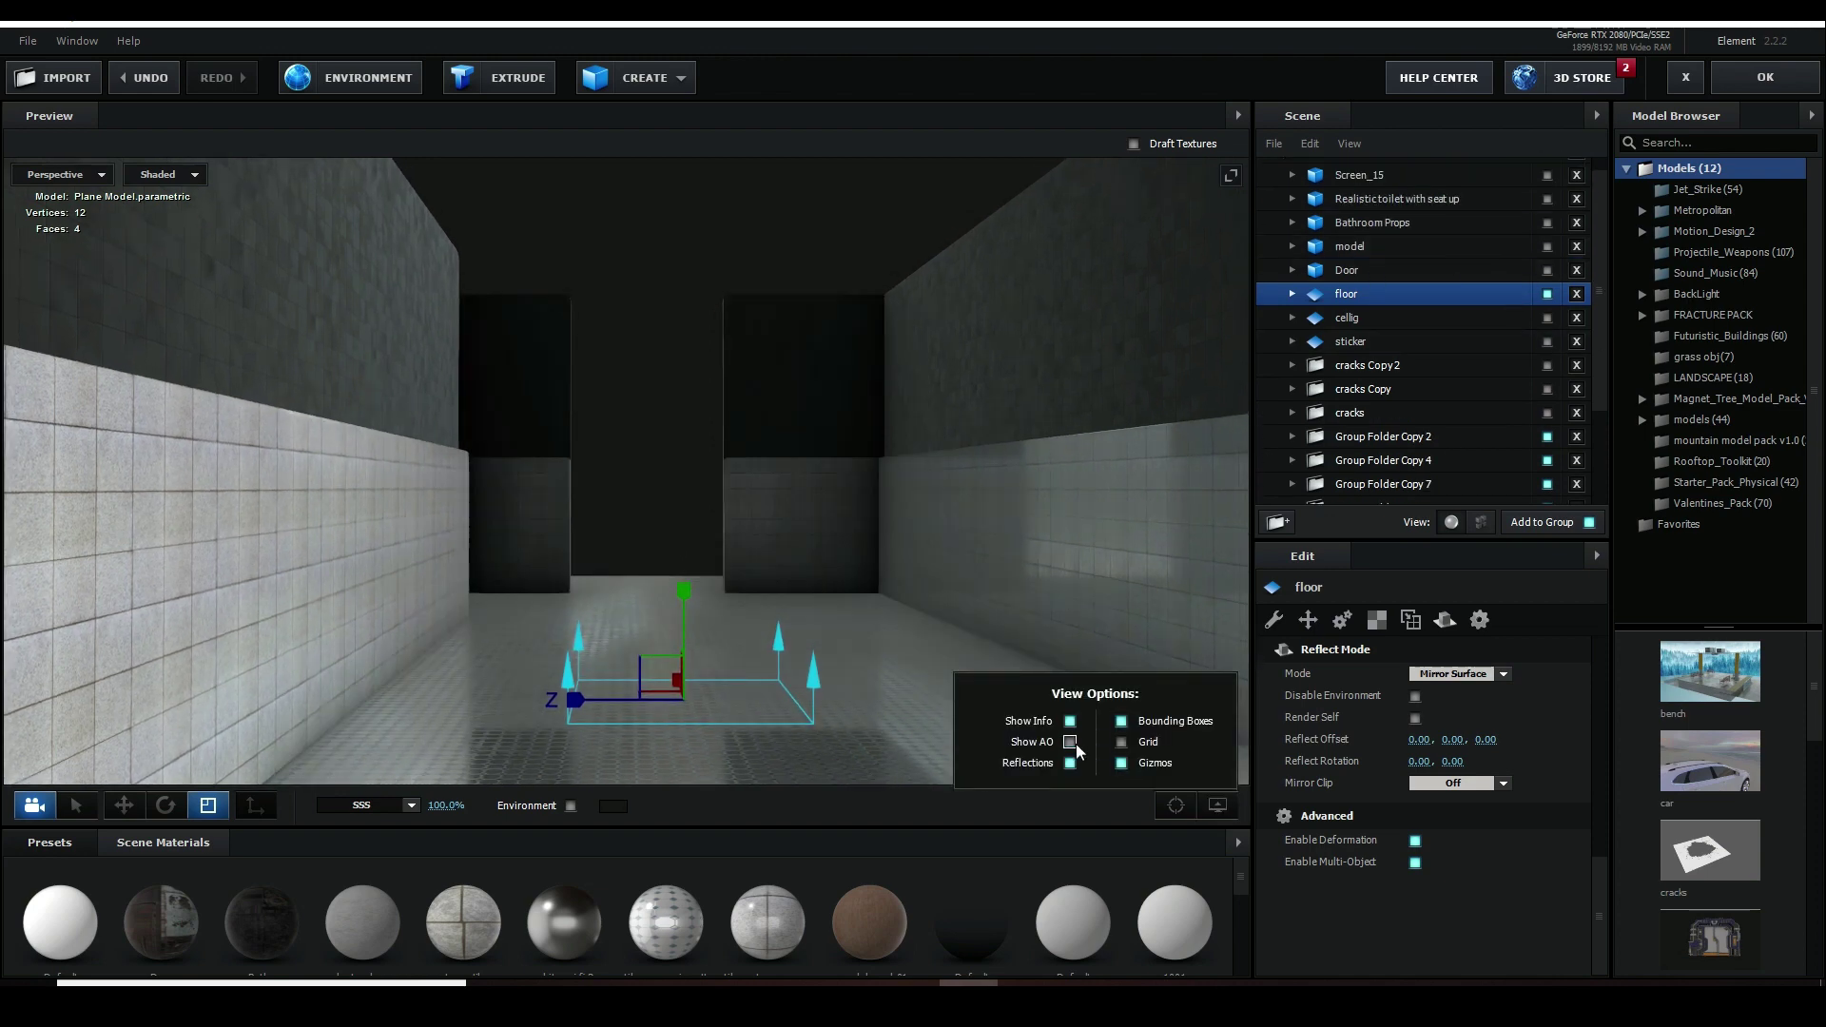
pyautogui.click(1070, 742)
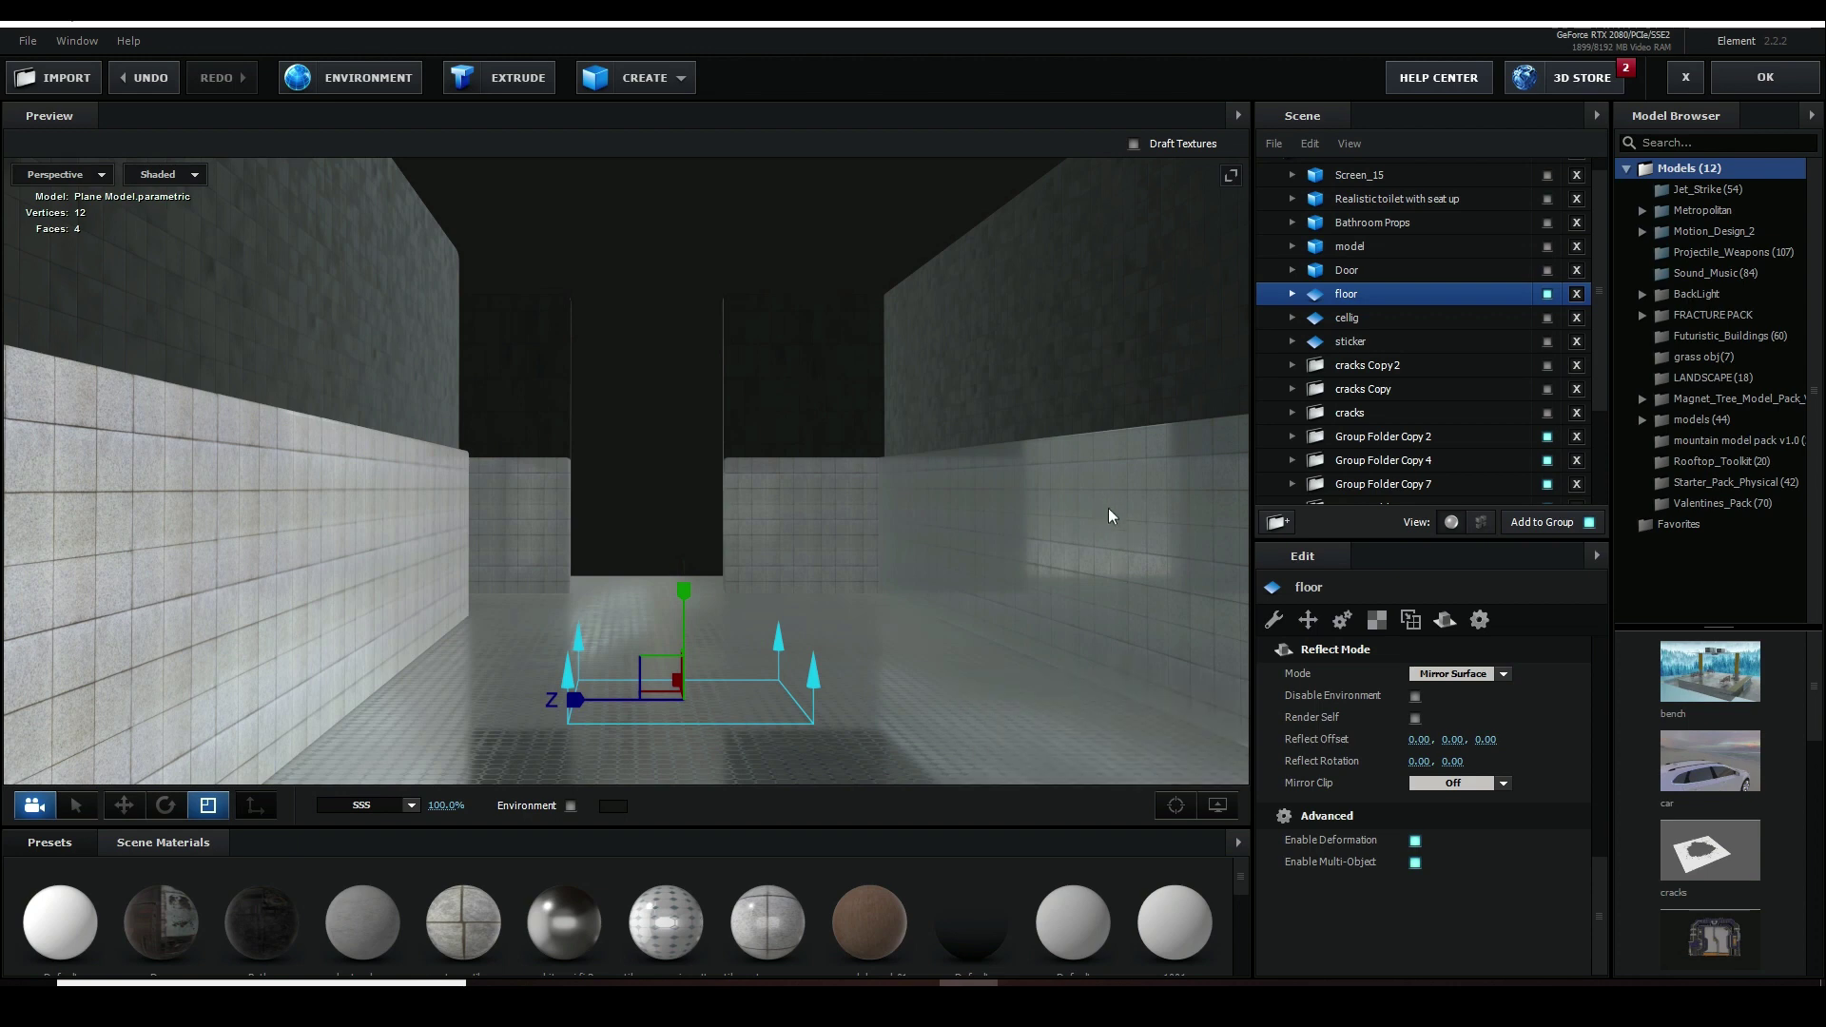
pyautogui.scroll(1, 1388, 262)
# - Select the Door model and turn on the ceiling's visibility
pyautogui.click(1365, 282)
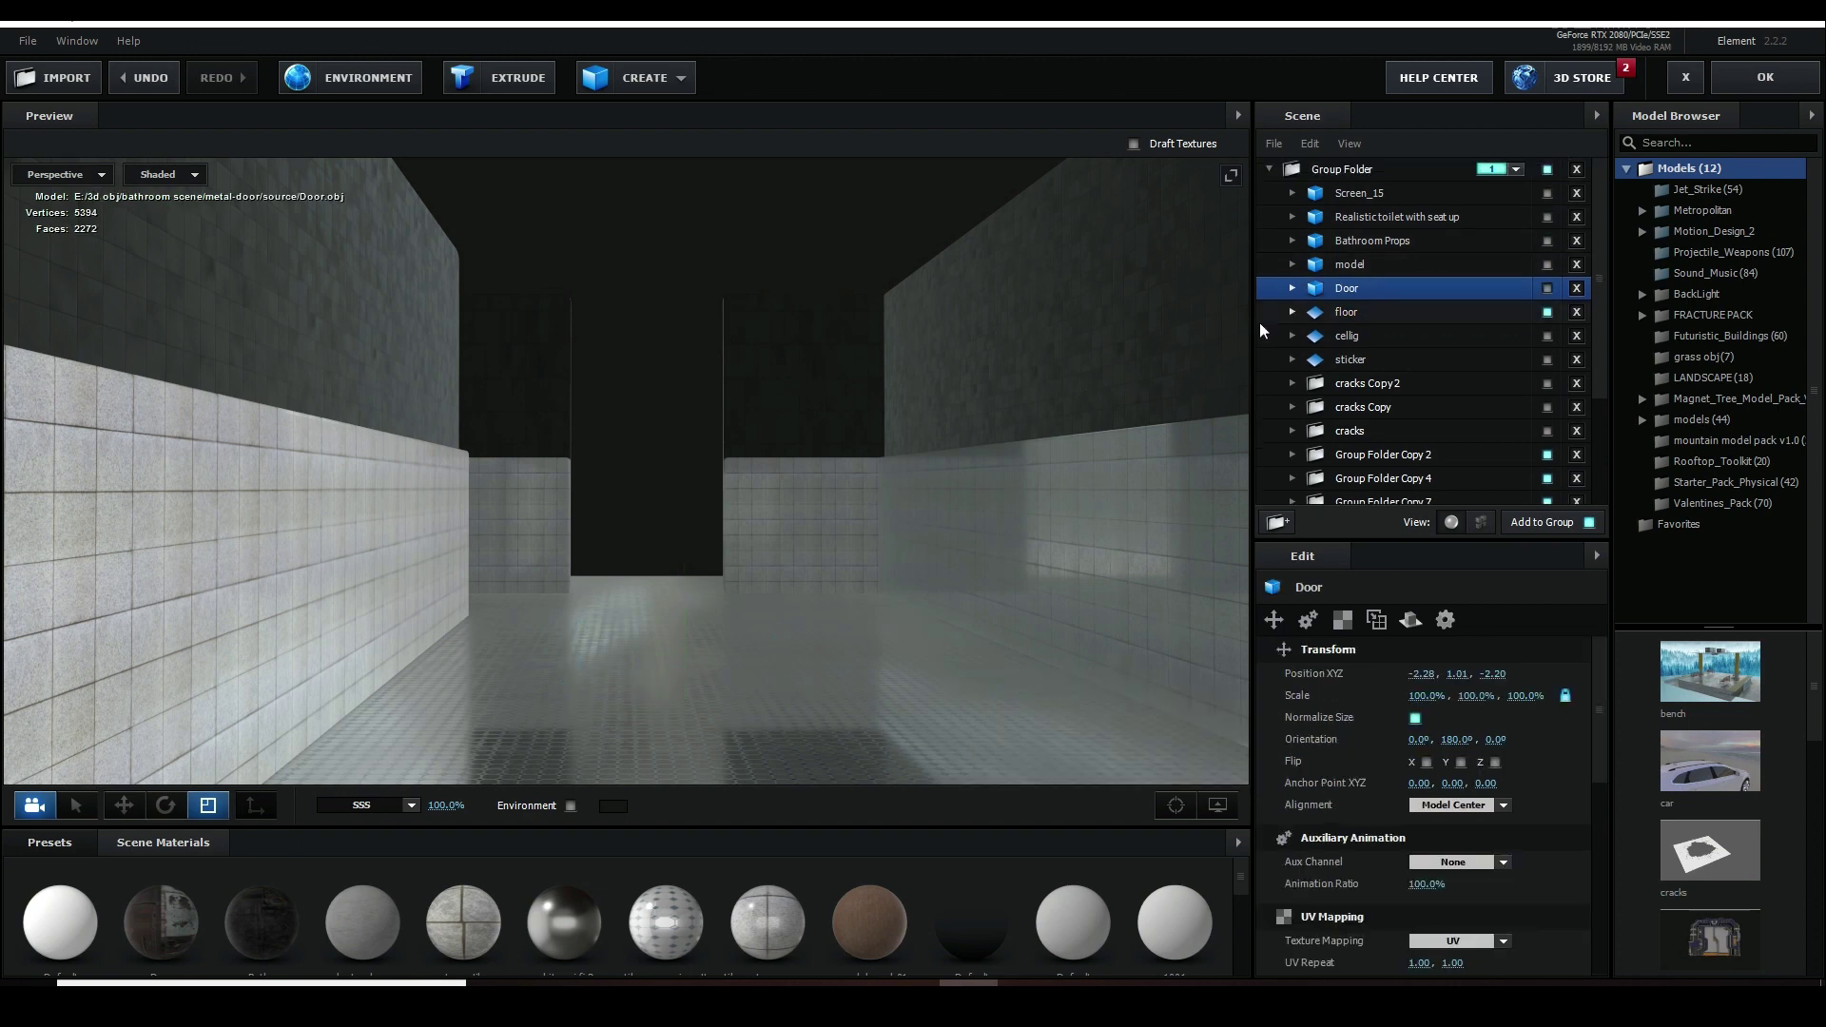
pyautogui.click(1547, 335)
pyautogui.scroll(-10, 1030, 430)
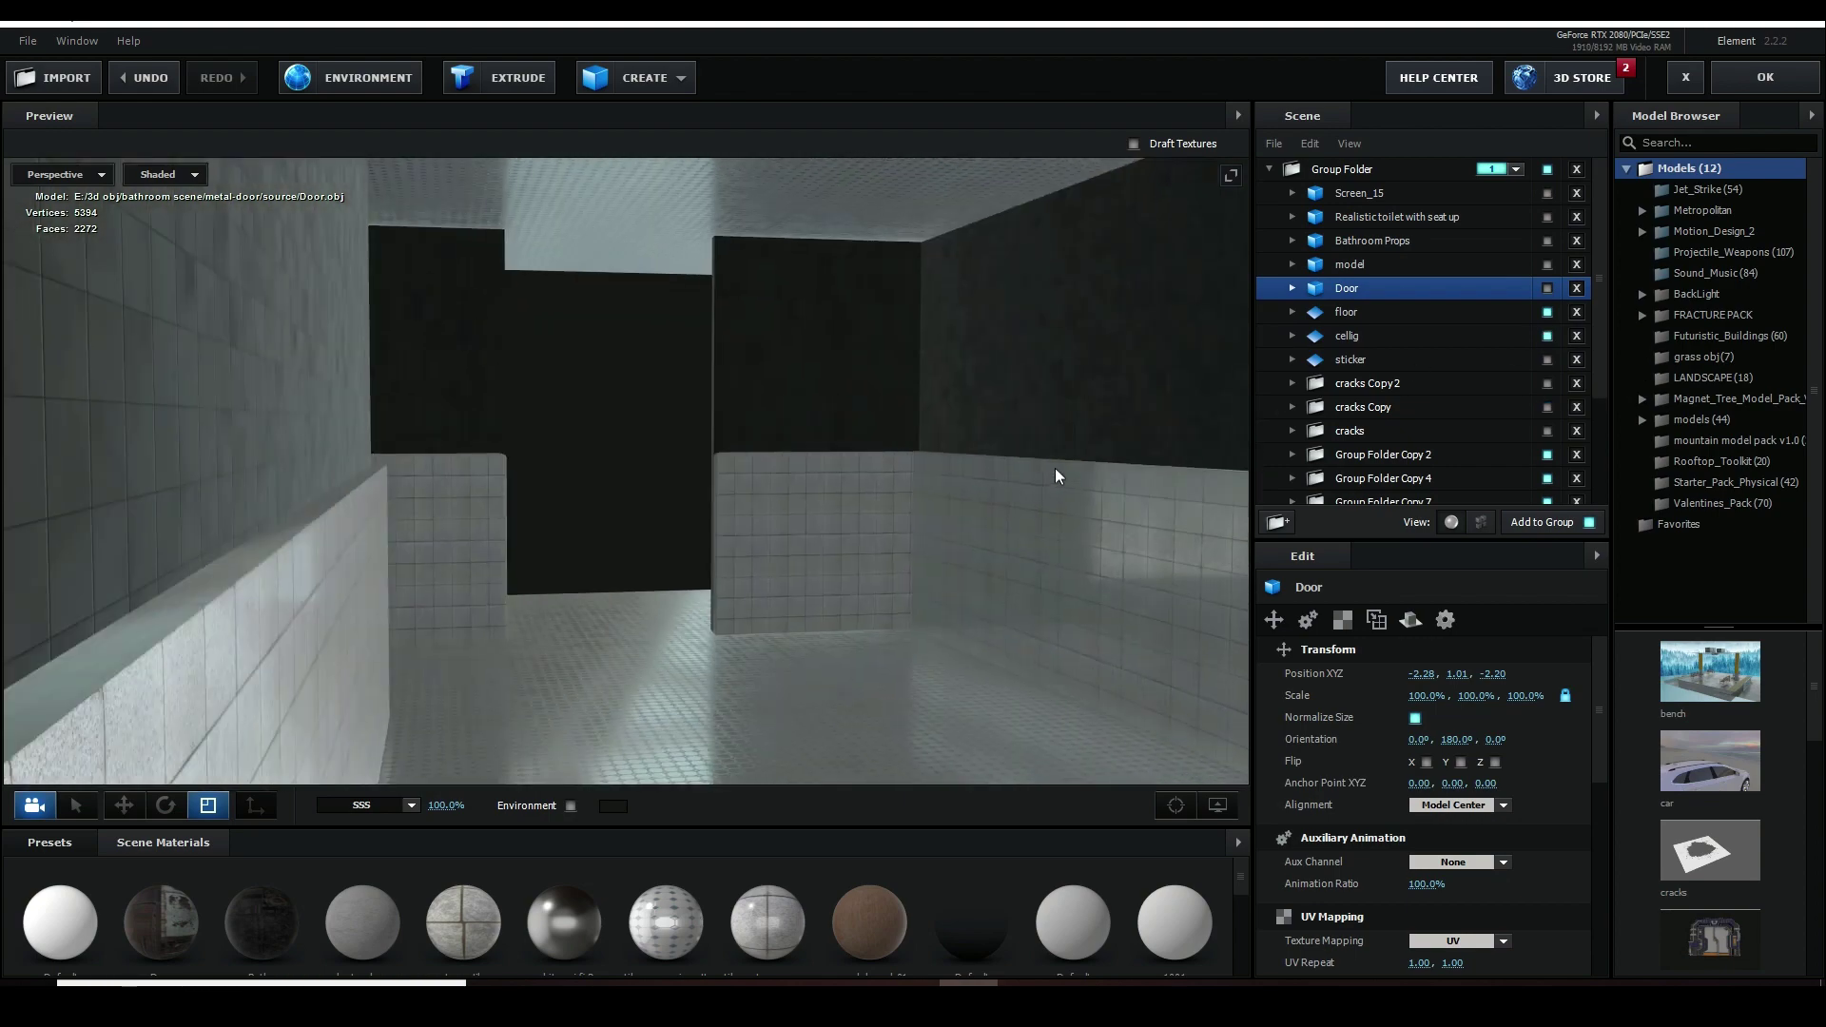
pyautogui.scroll(-10, 987, 437)
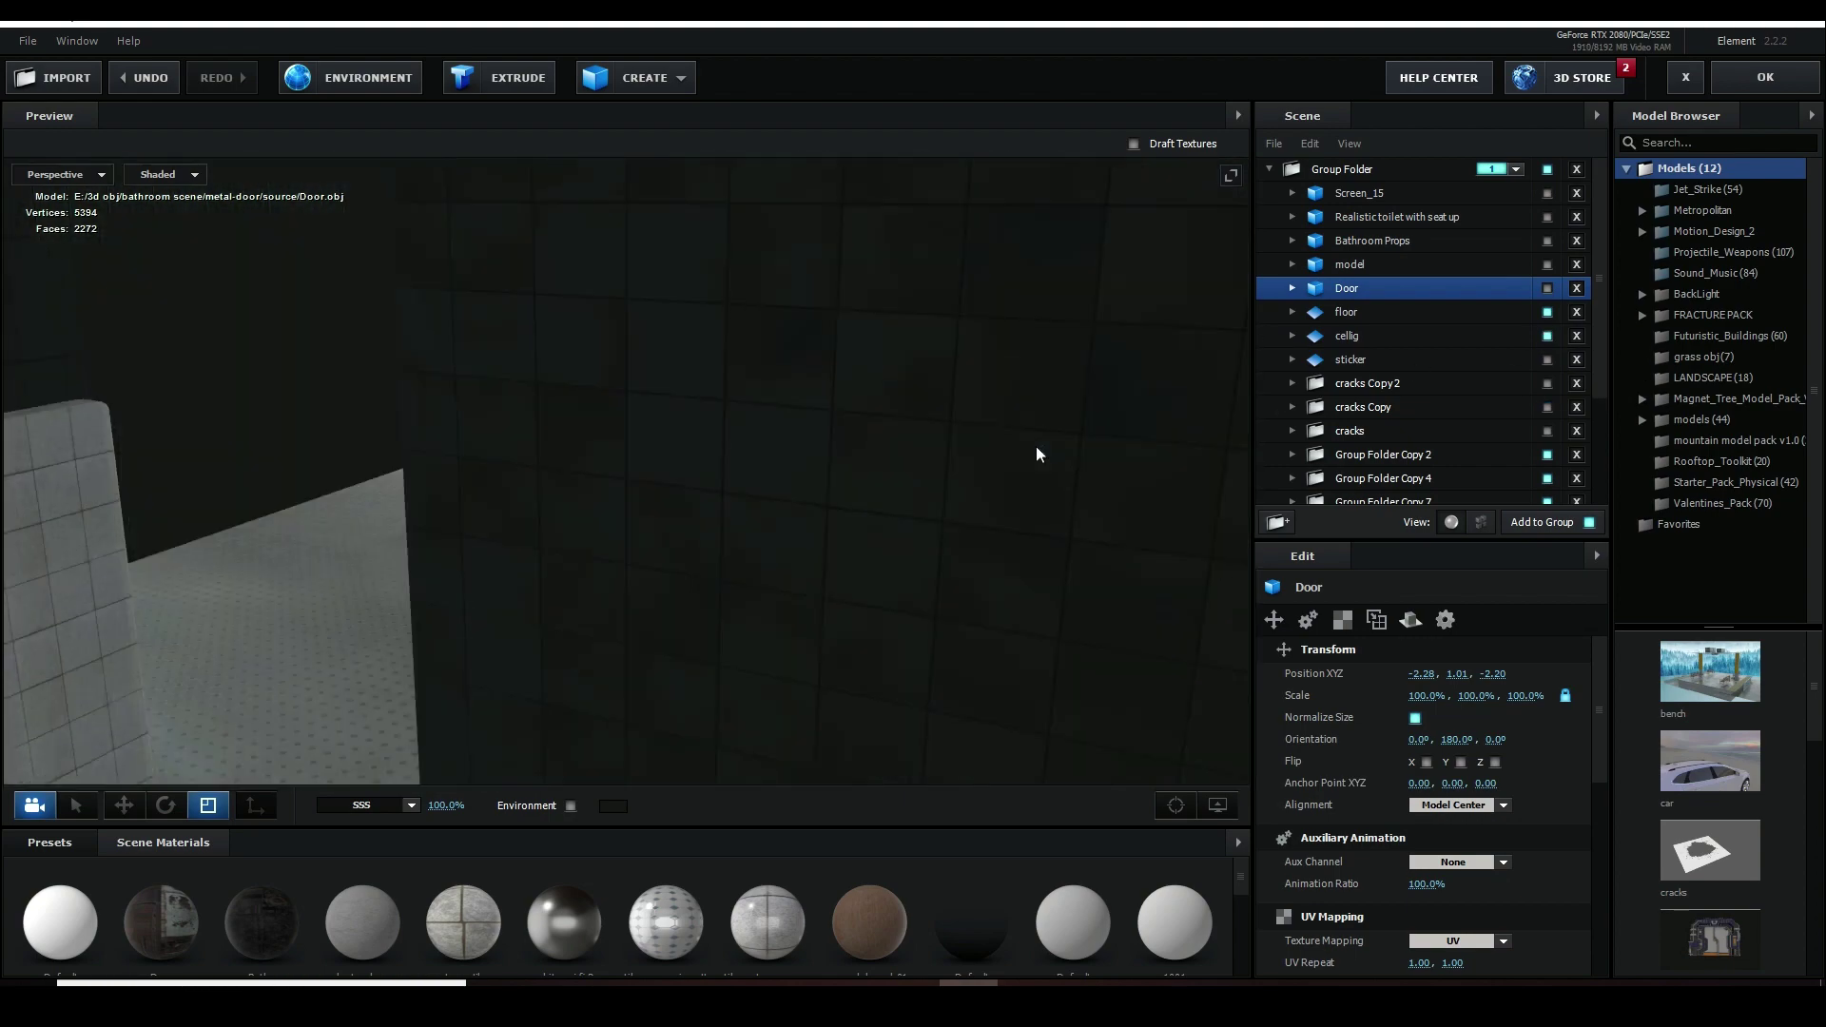
pyautogui.scroll(10, 913, 534)
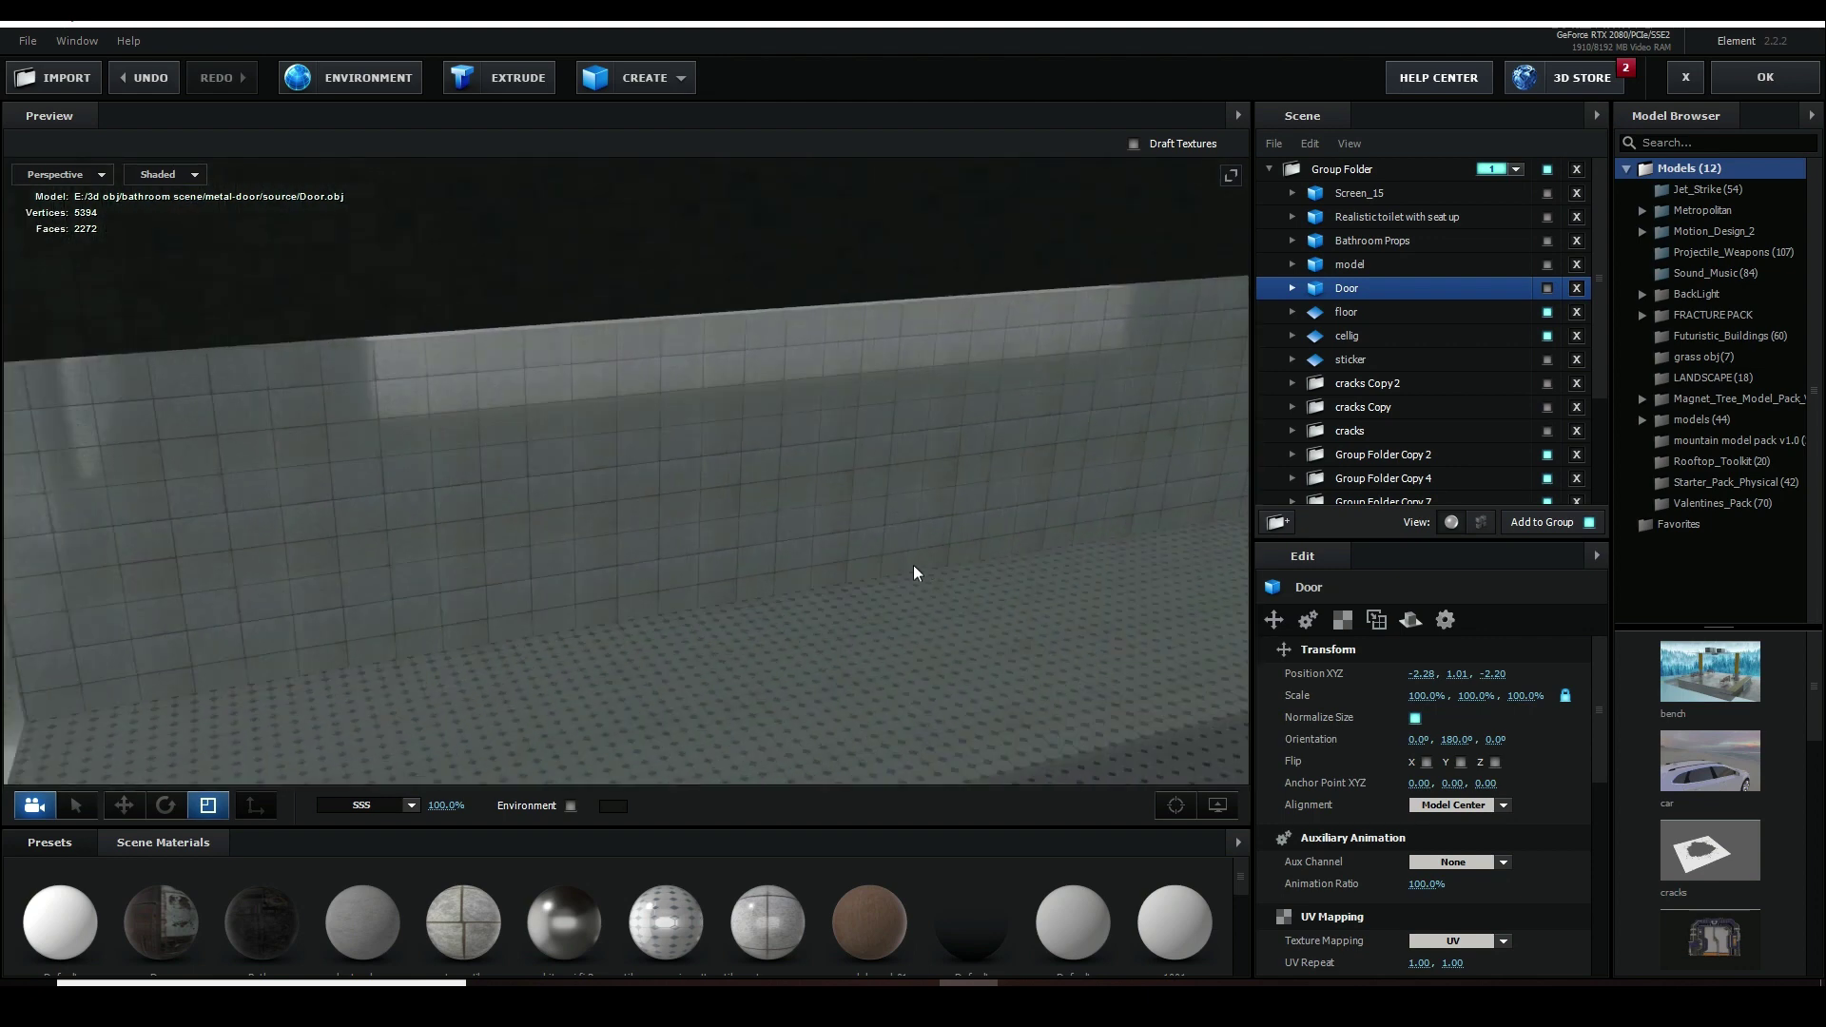
pyautogui.scroll(3, 980, 542)
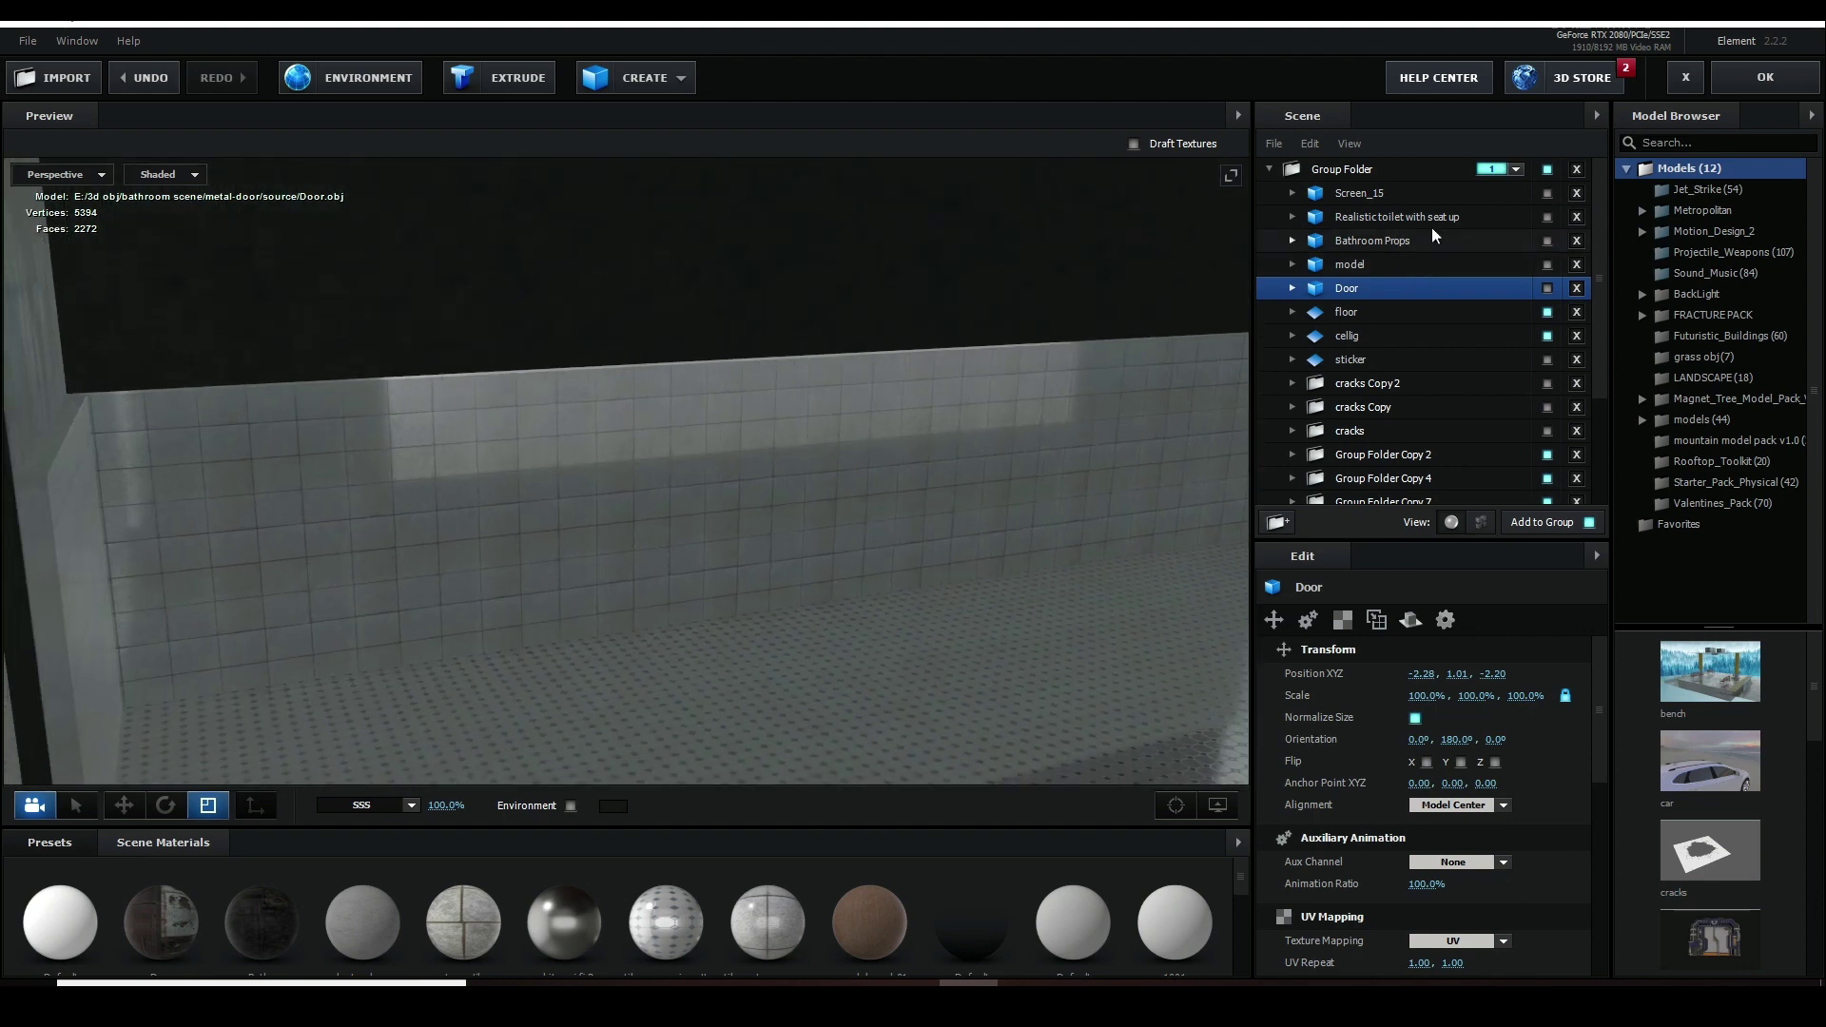
pyautogui.scroll(-3, 1452, 466)
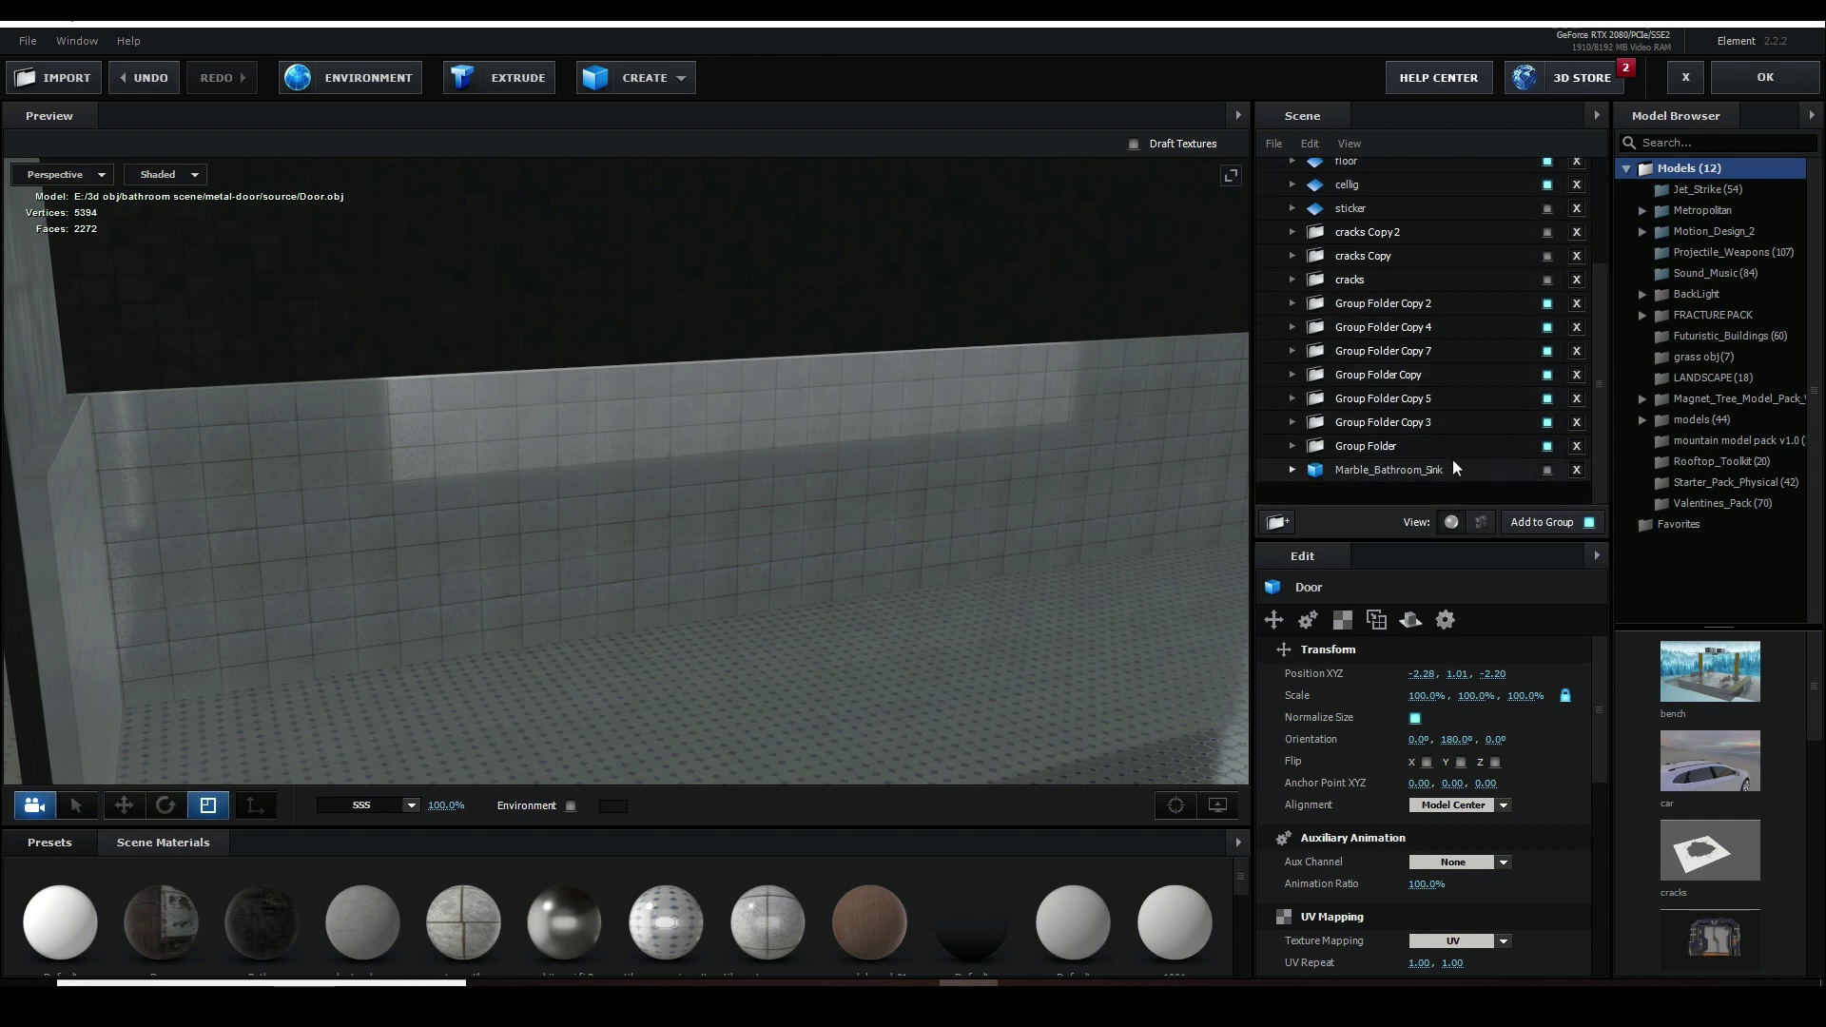
# - Show the Marble_Bathroom_Sink and select the Bathroom Props model
pyautogui.click(1546, 470)
pyautogui.scroll(-5, 755, 483)
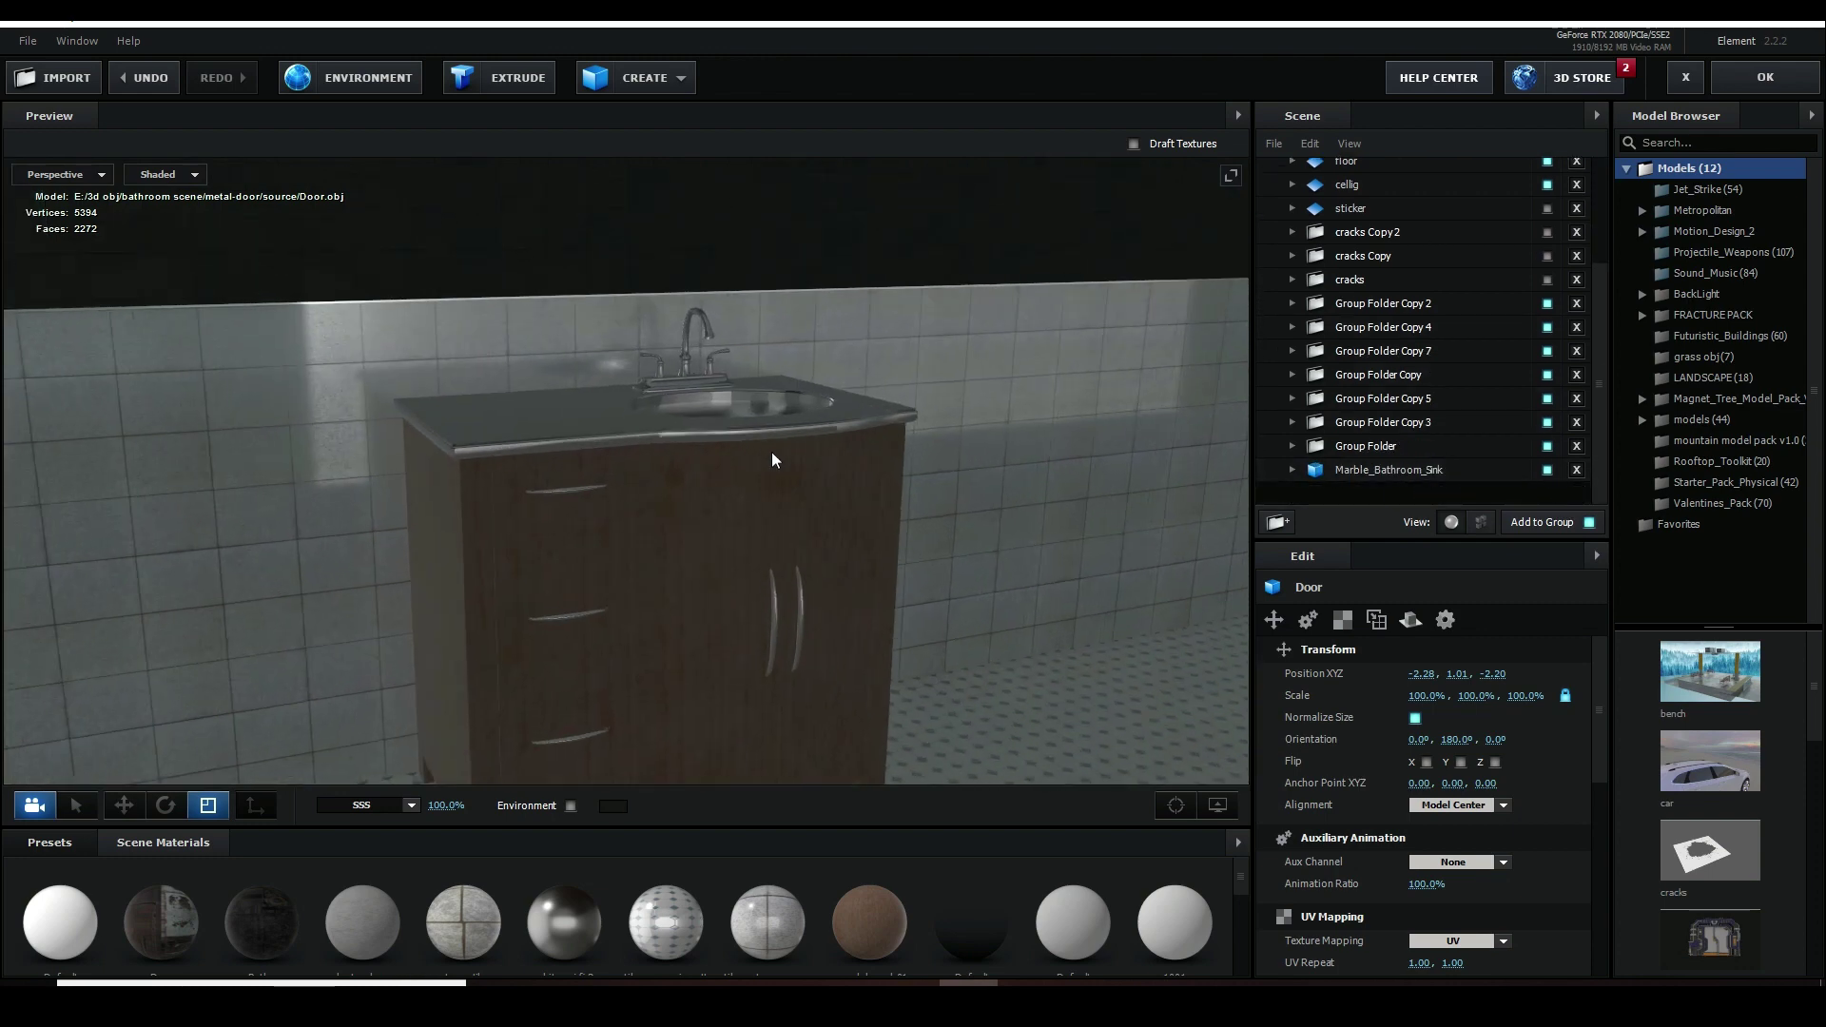
pyautogui.moveTo(808, 430); pyautogui.dragTo(687, 478)
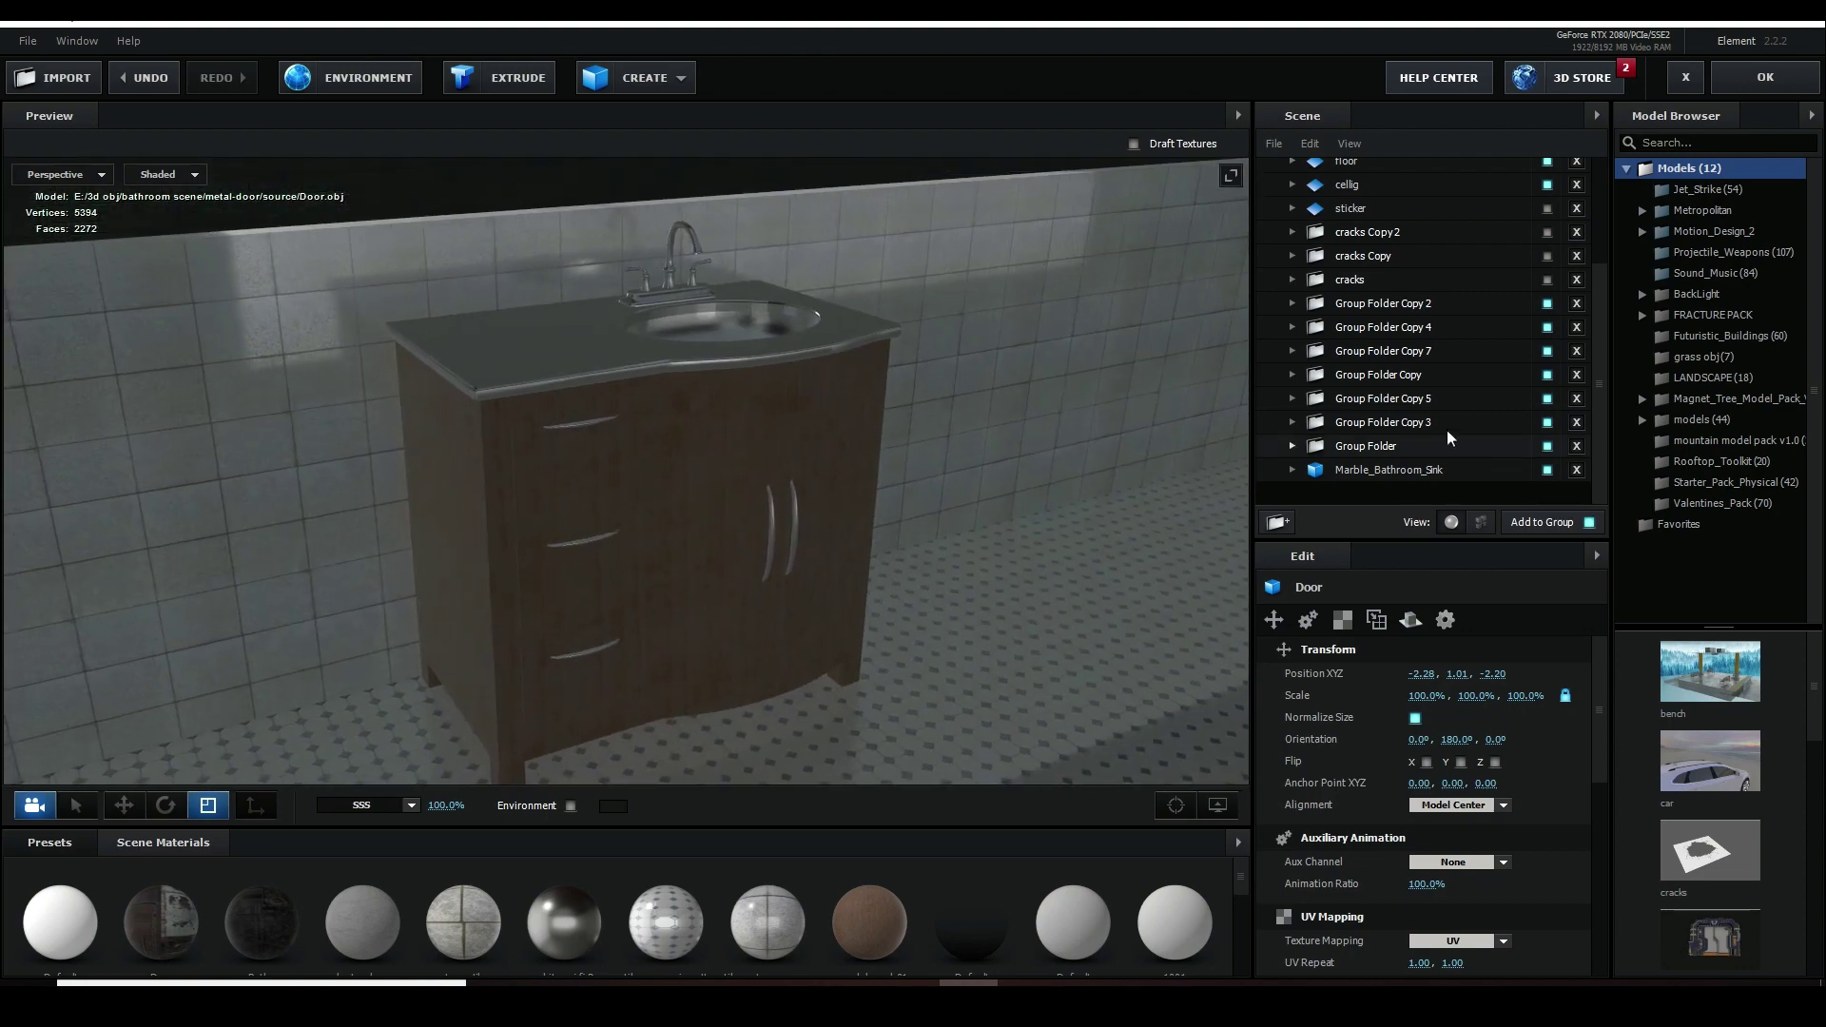
pyautogui.scroll(3, 1464, 409)
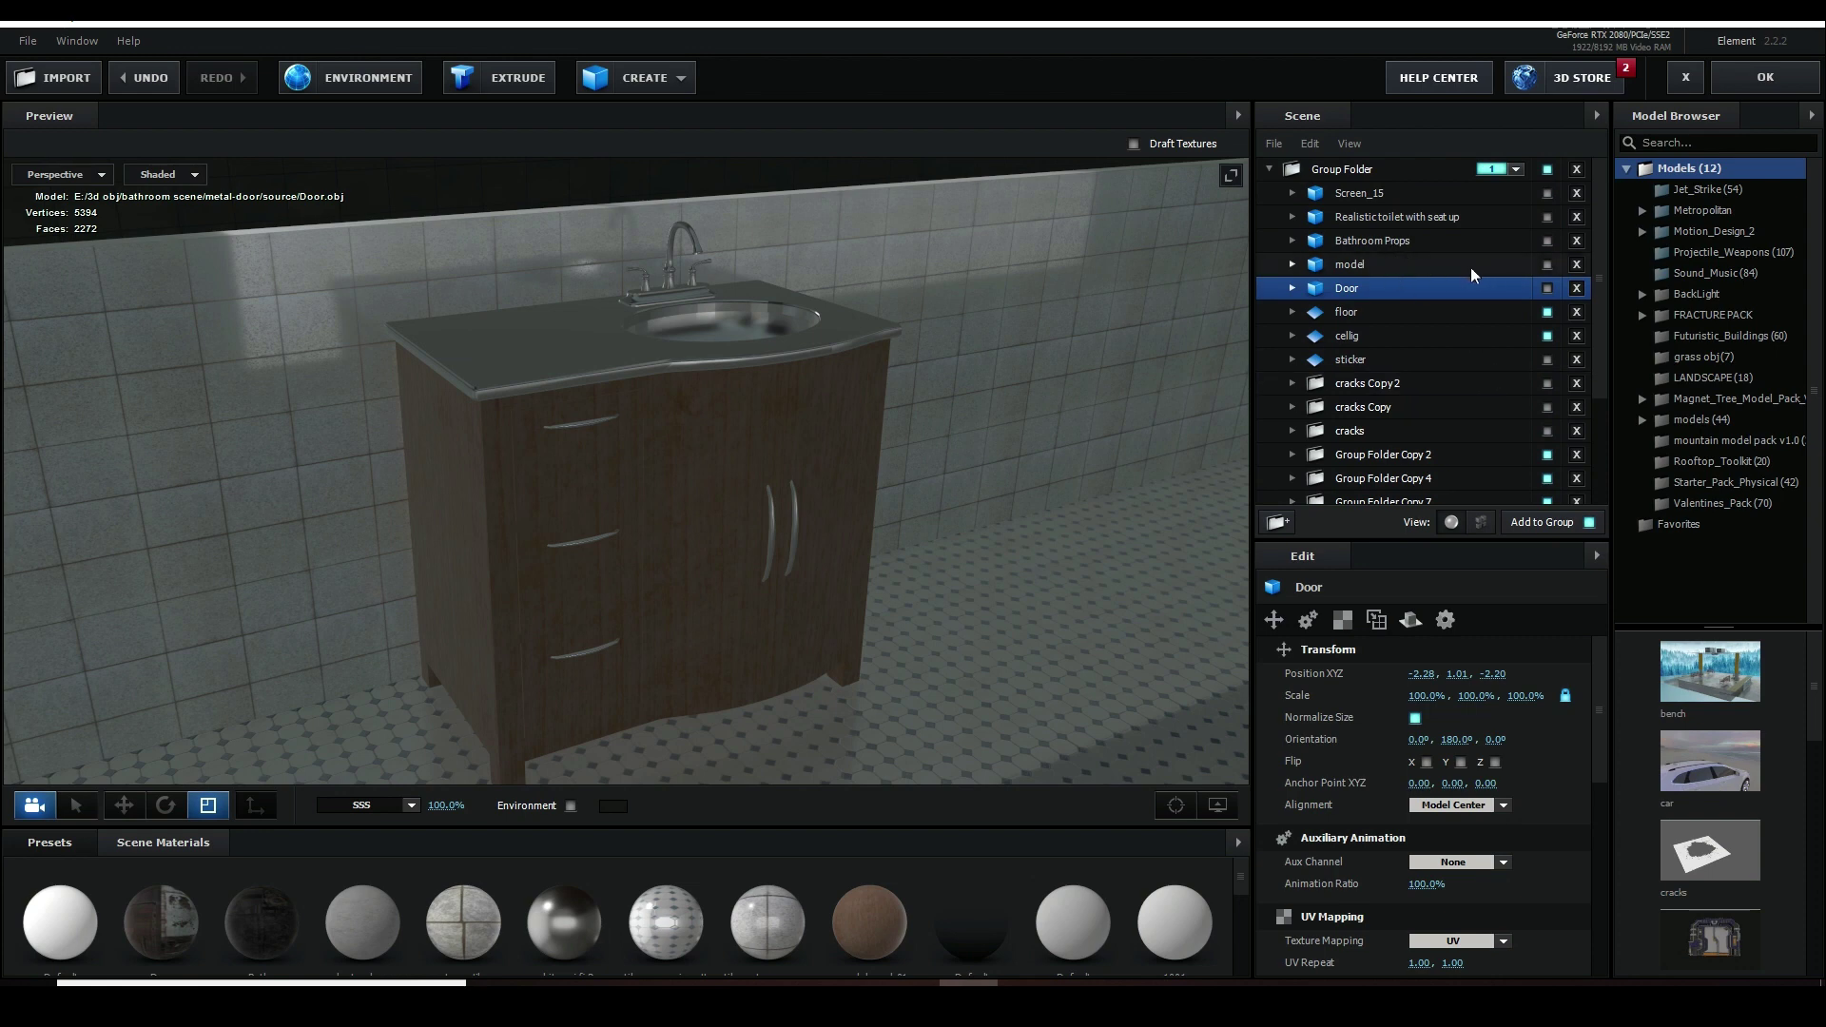
pyautogui.click(1430, 242)
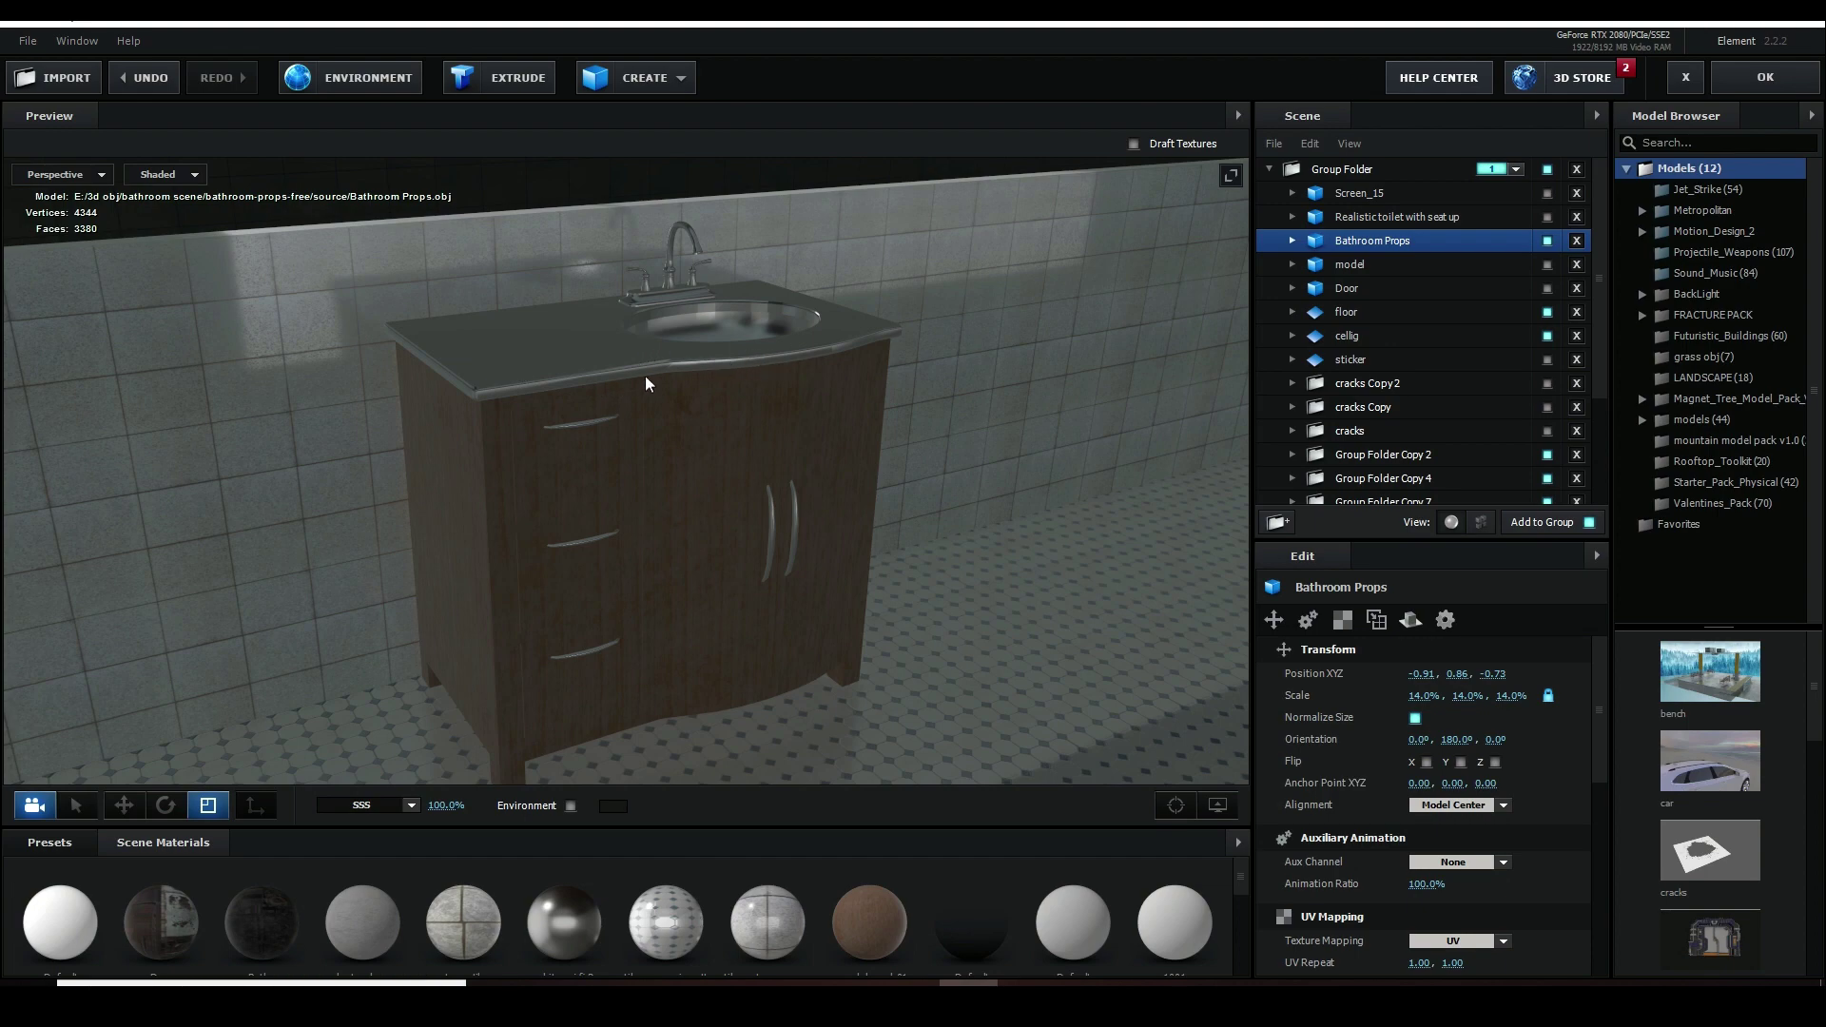
# - Make the toilet and the Screen_15 mirror visible, orbiting to check them
pyautogui.moveTo(652, 378); pyautogui.dragTo(698, 363)
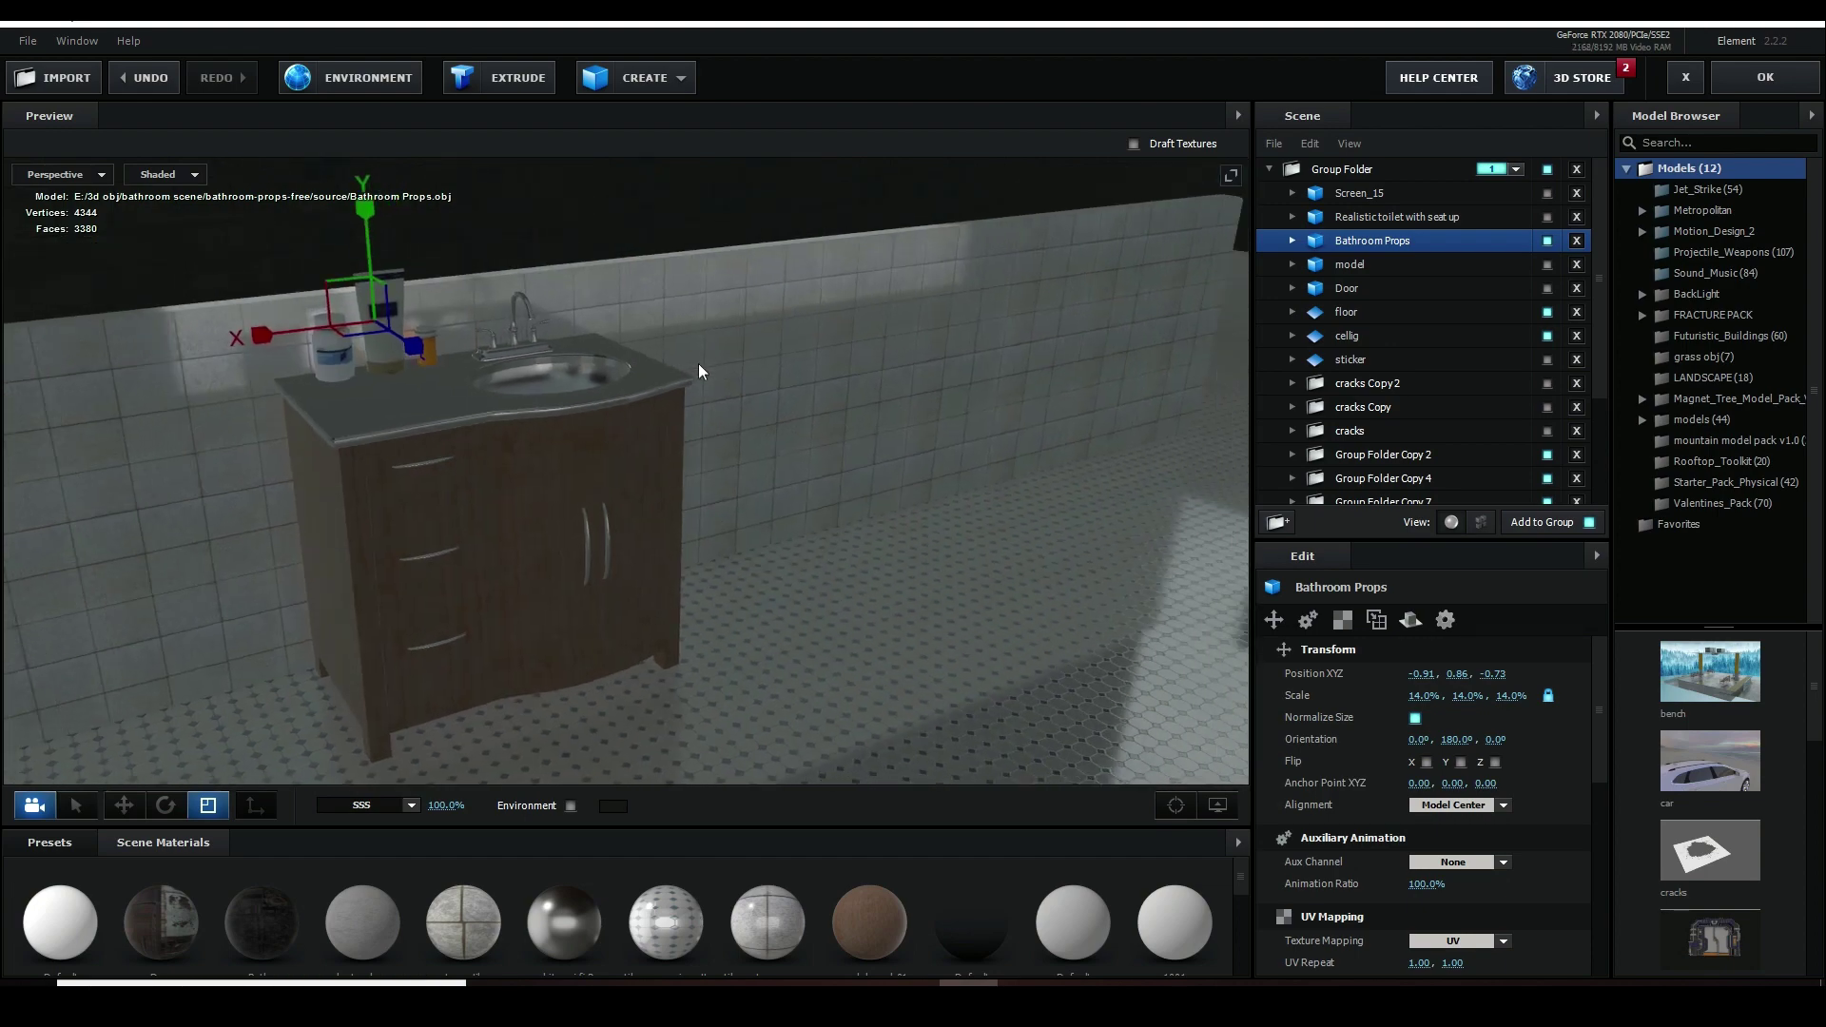
pyautogui.click(1547, 218)
pyautogui.moveTo(1014, 407); pyautogui.dragTo(920, 414)
pyautogui.moveTo(634, 249); pyautogui.dragTo(752, 599)
pyautogui.click(1554, 196)
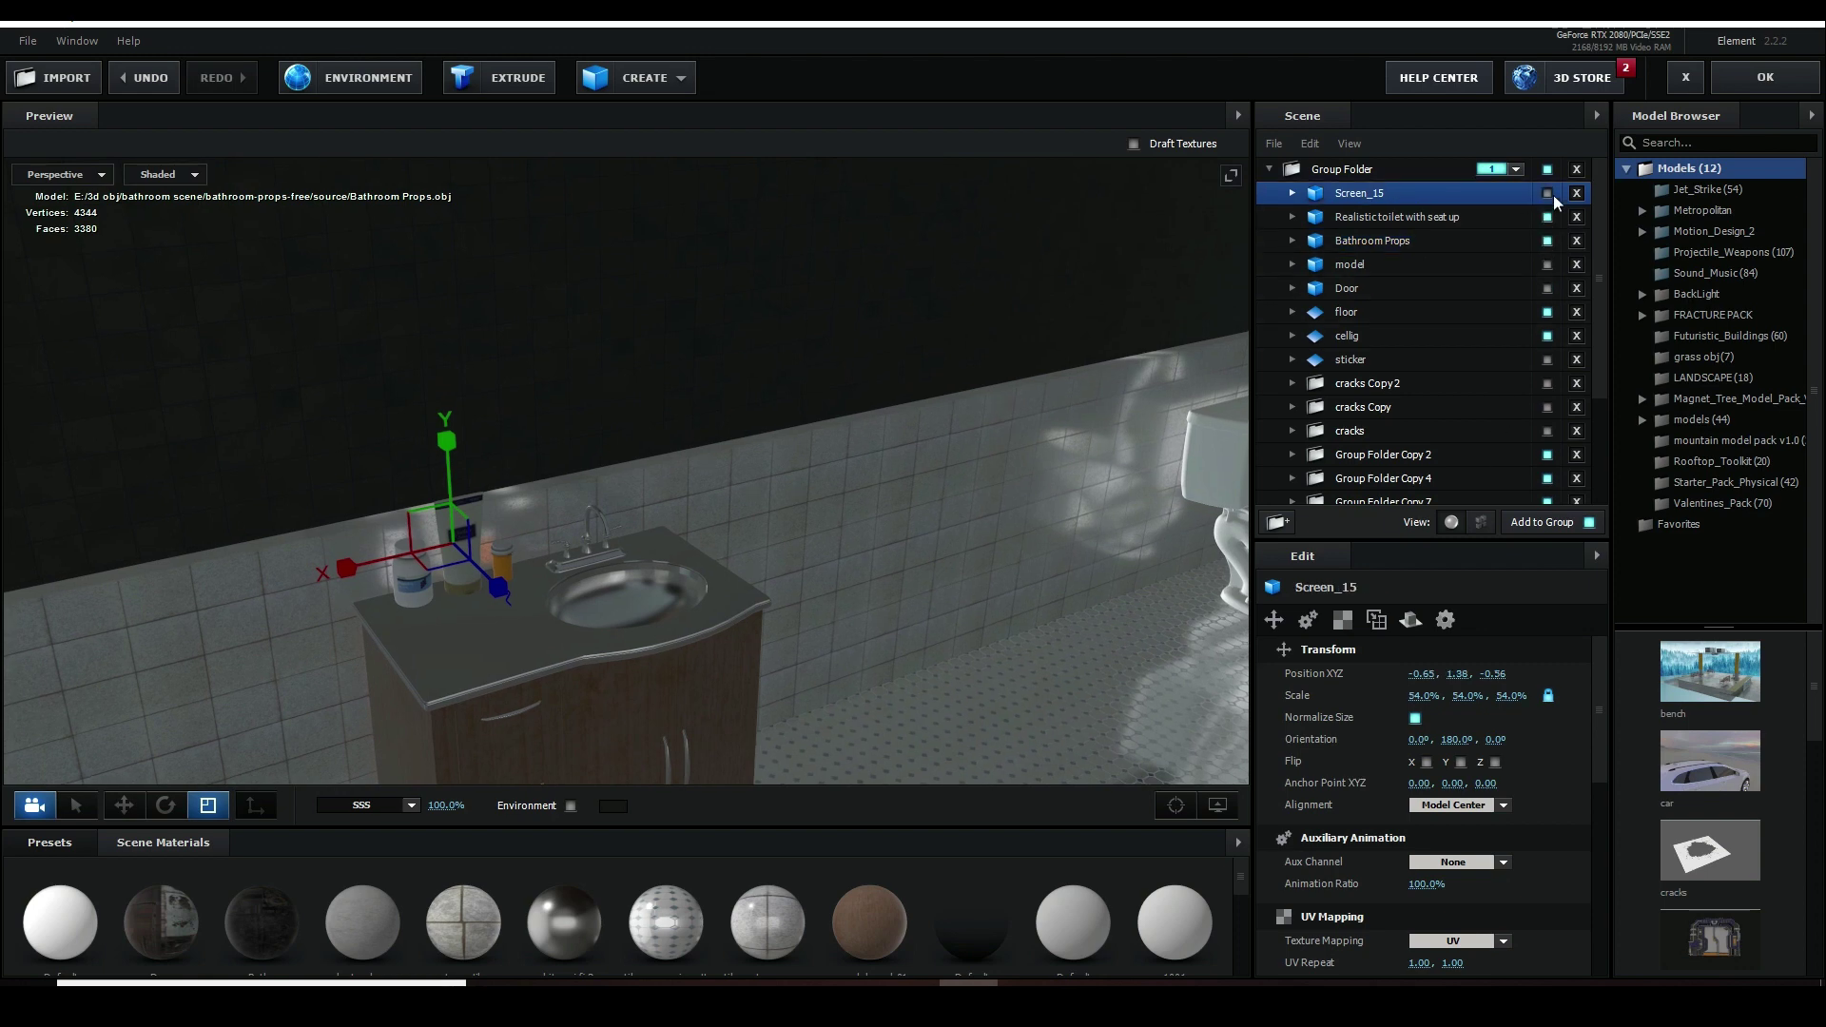
pyautogui.click(1548, 196)
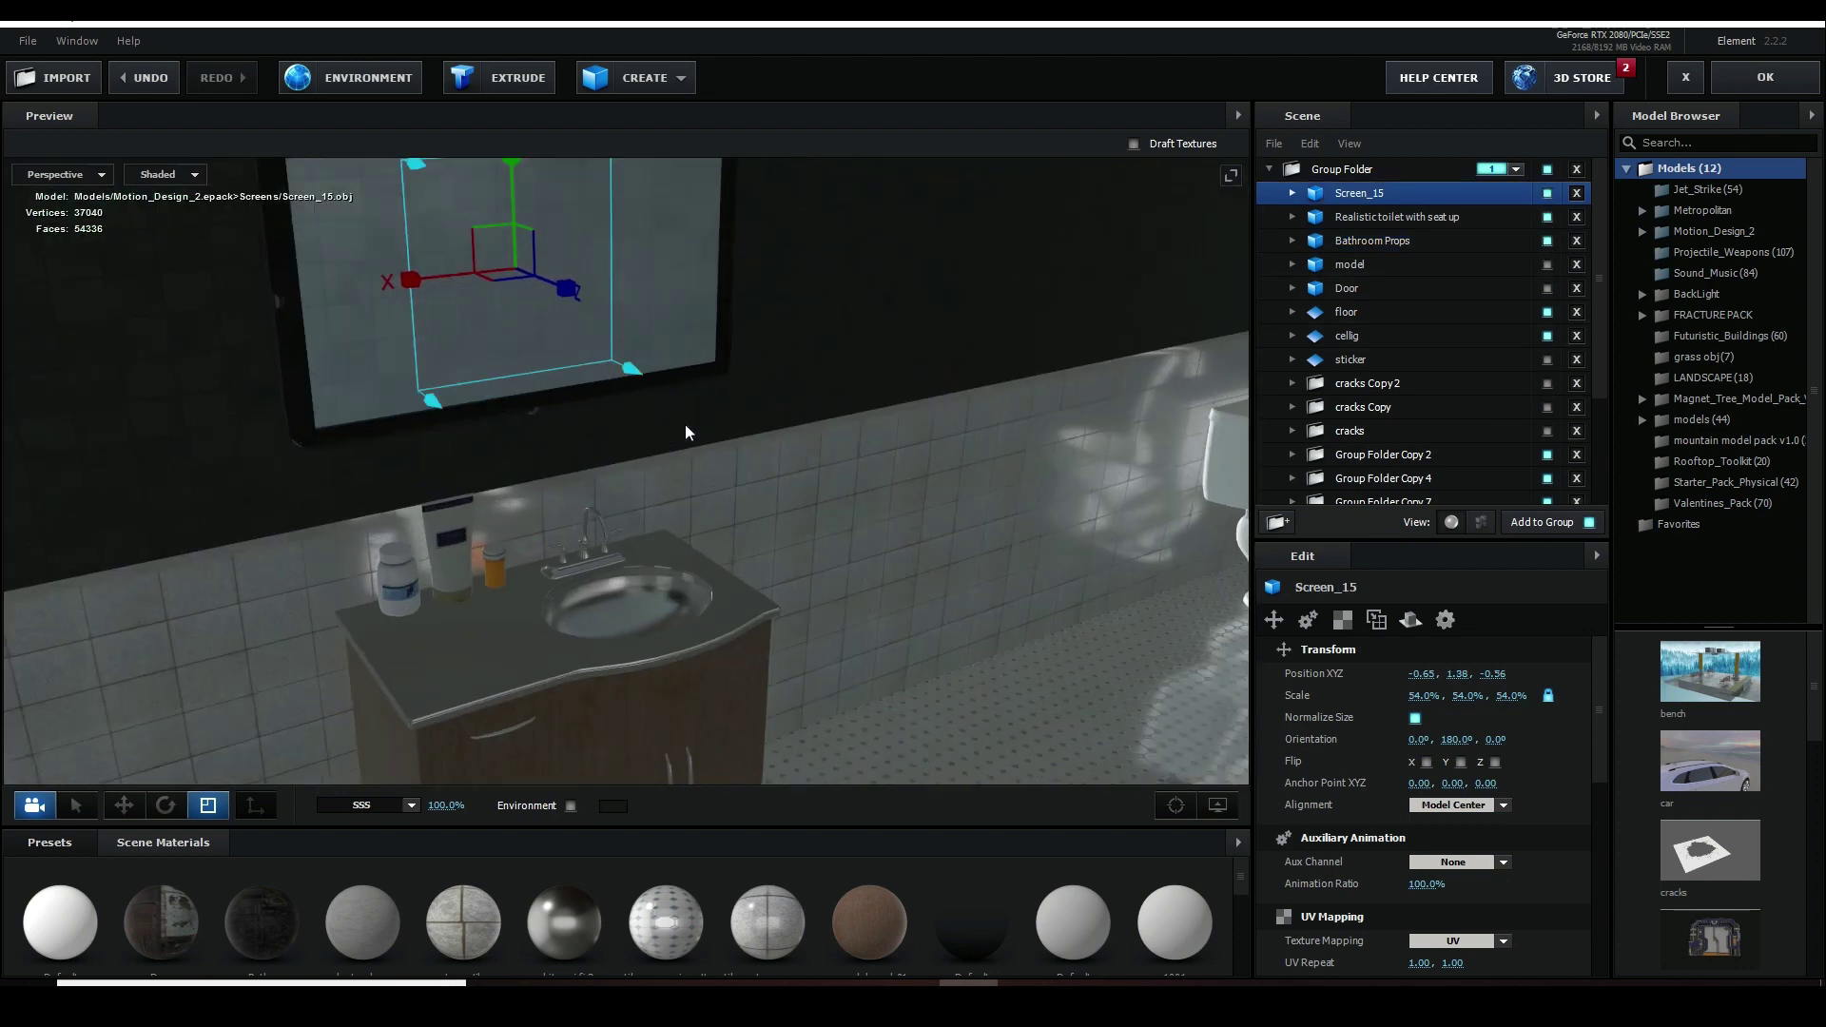
# - Show the No Smoking sticker and the bin model, then orbit around the bathroom
pyautogui.moveTo(685, 425); pyautogui.dragTo(478, 460)
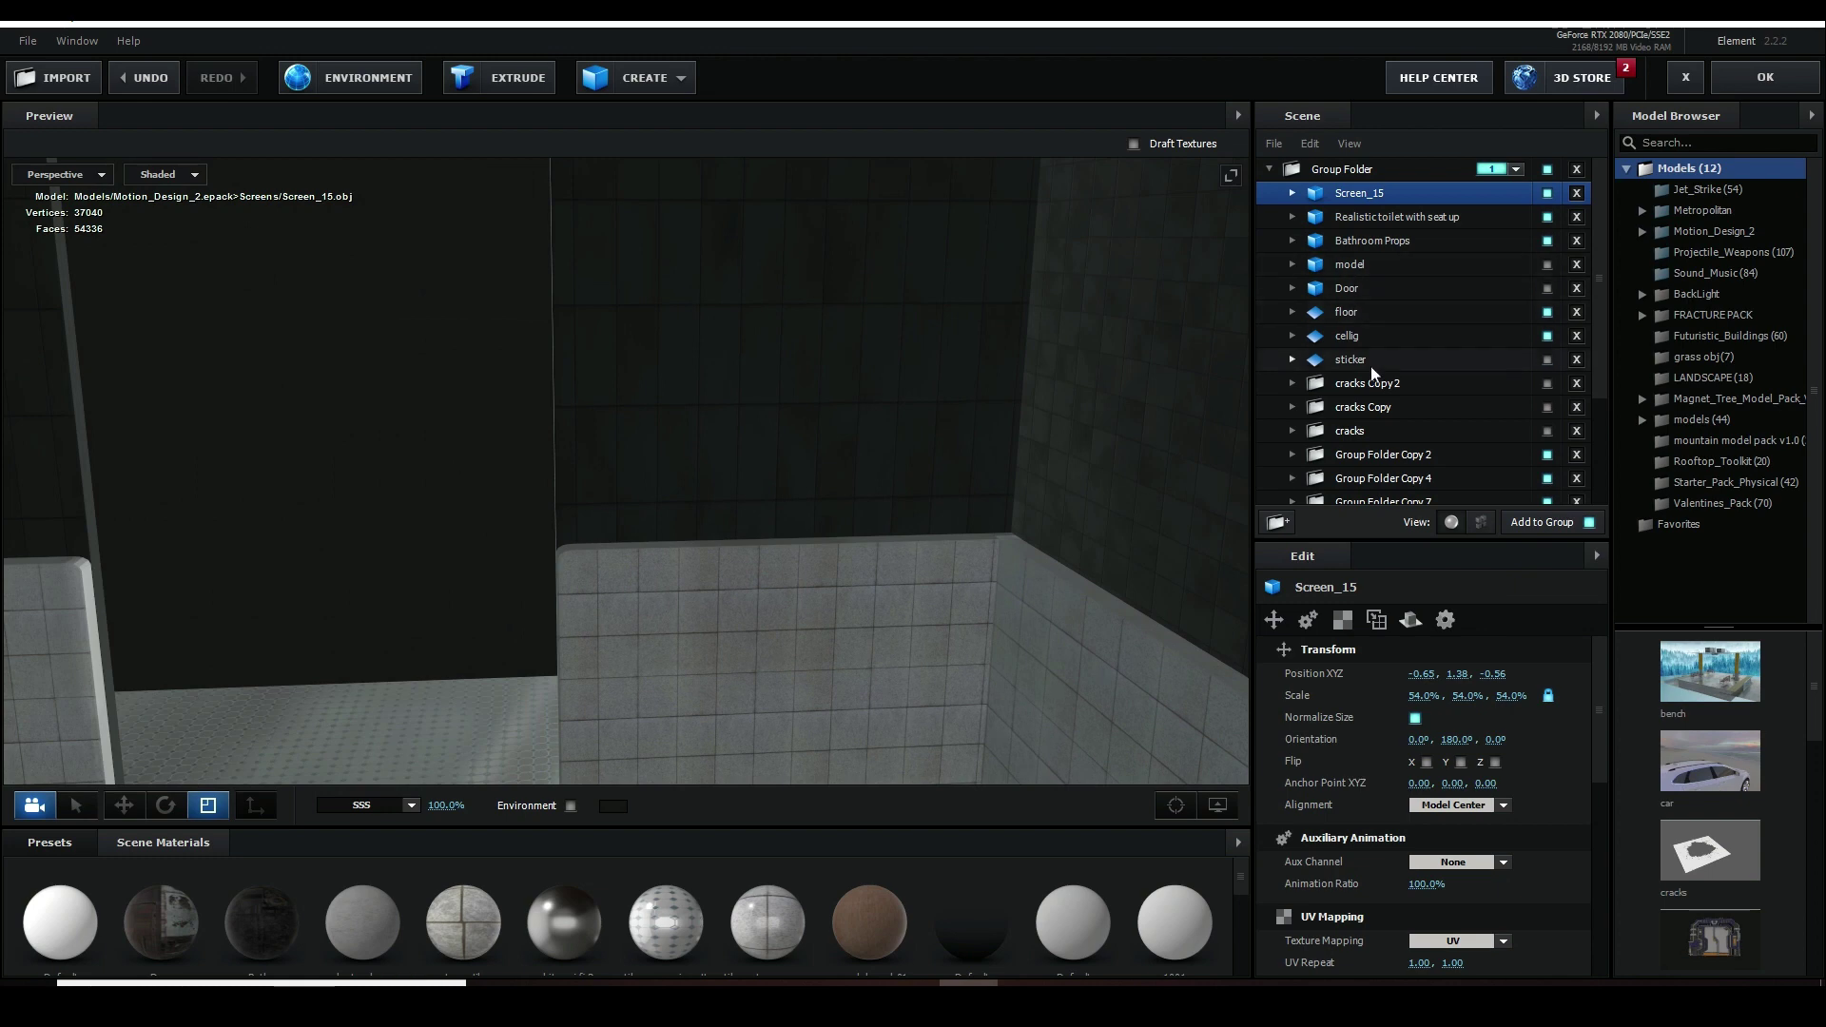
pyautogui.click(1547, 360)
pyautogui.scroll(-5, 785, 438)
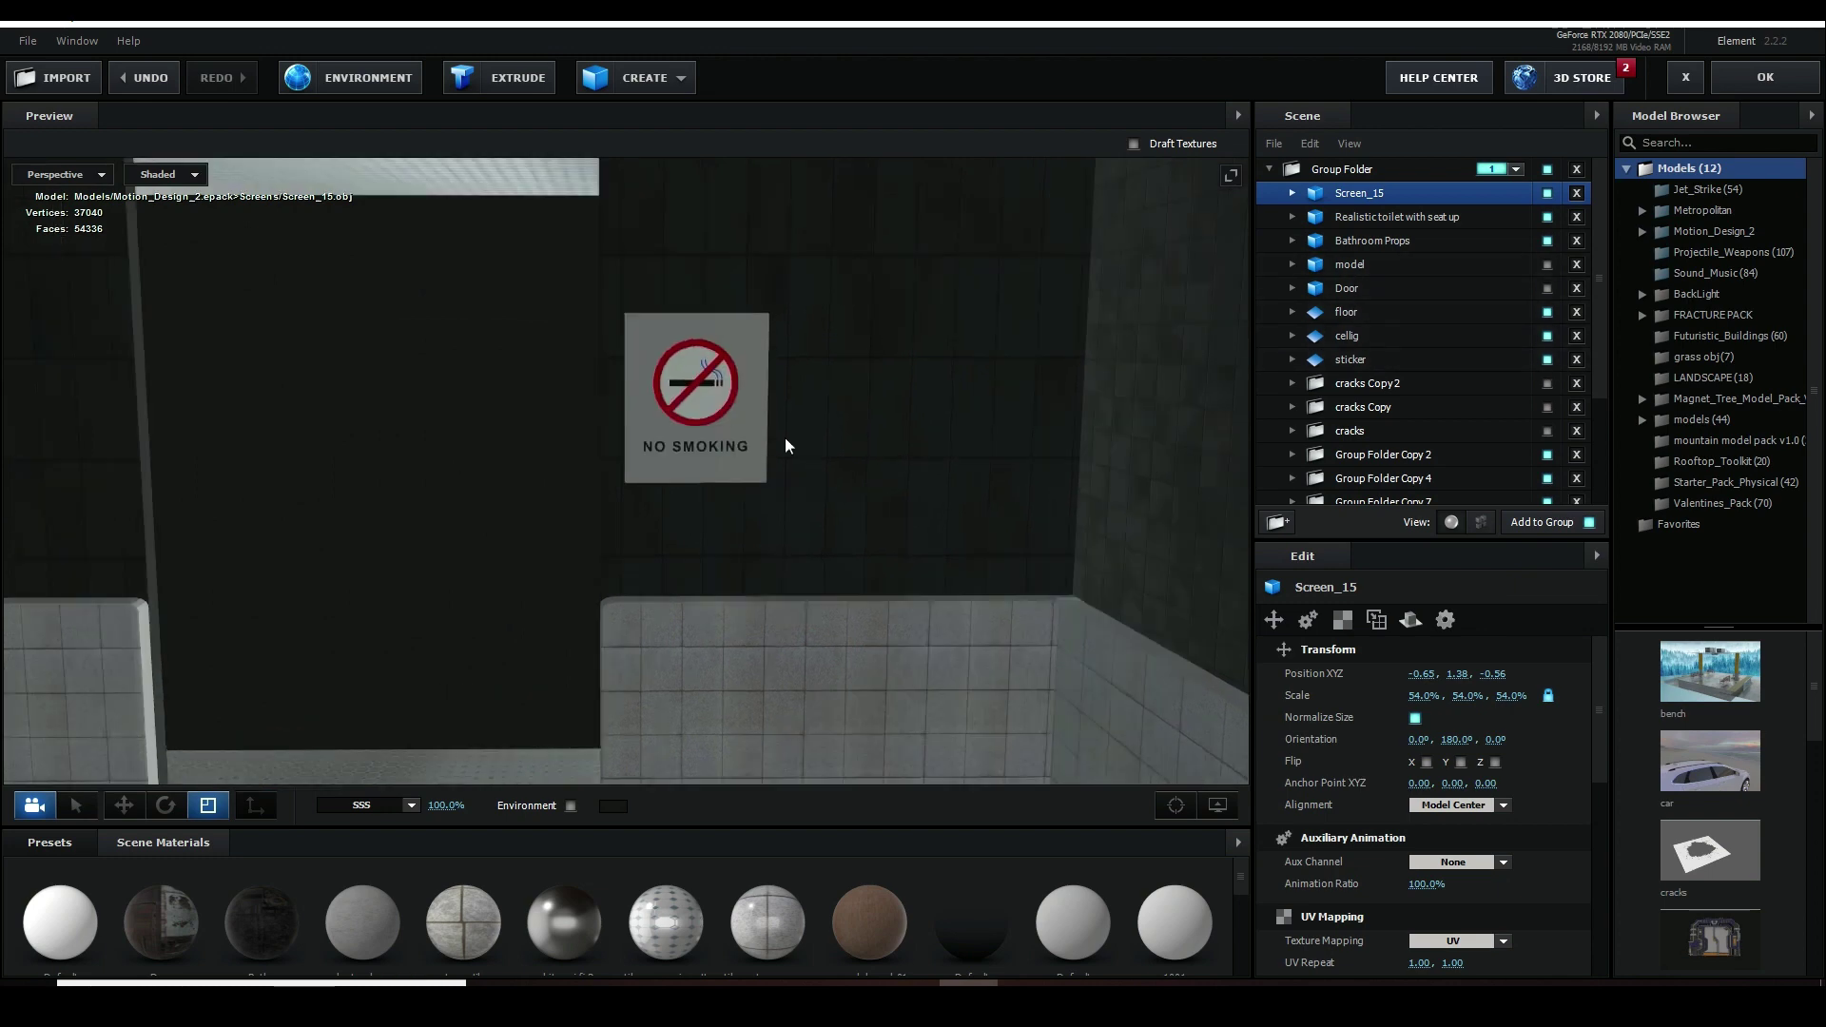
pyautogui.scroll(-3, 784, 525)
pyautogui.moveTo(732, 529); pyautogui.dragTo(884, 456)
pyautogui.scroll(-3, 825, 457)
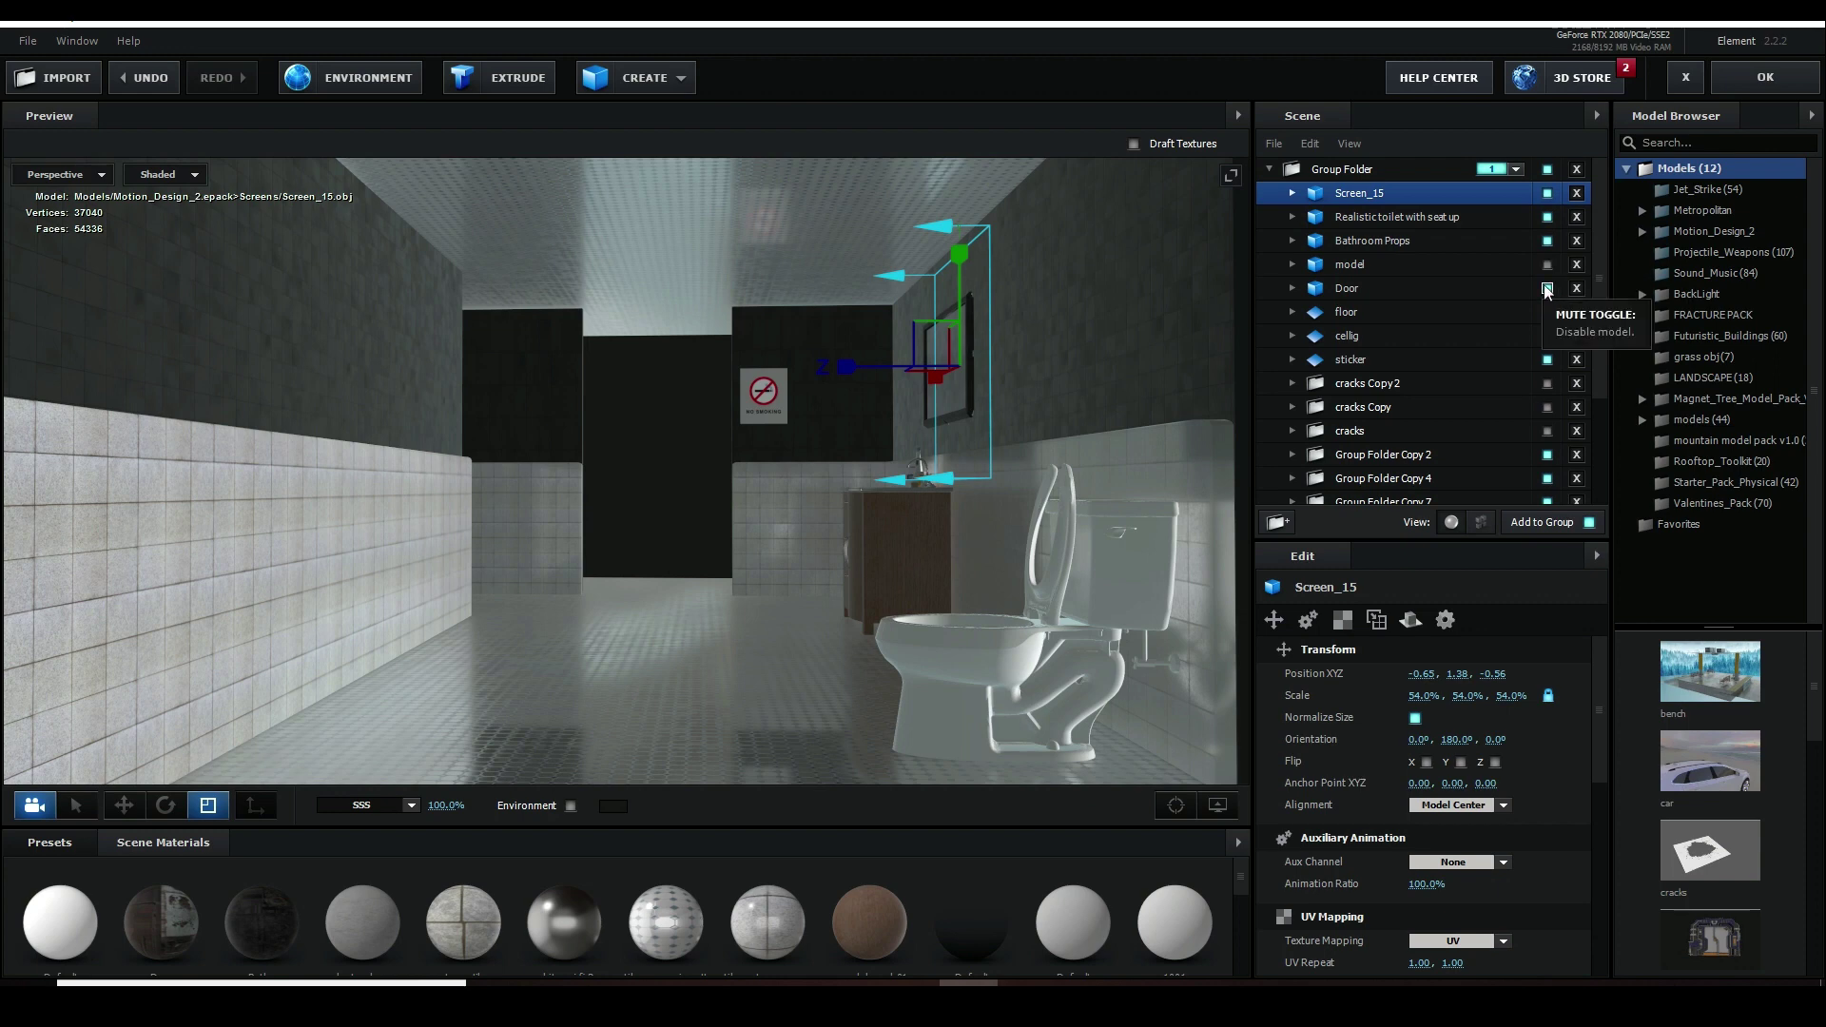
pyautogui.click(1294, 265)
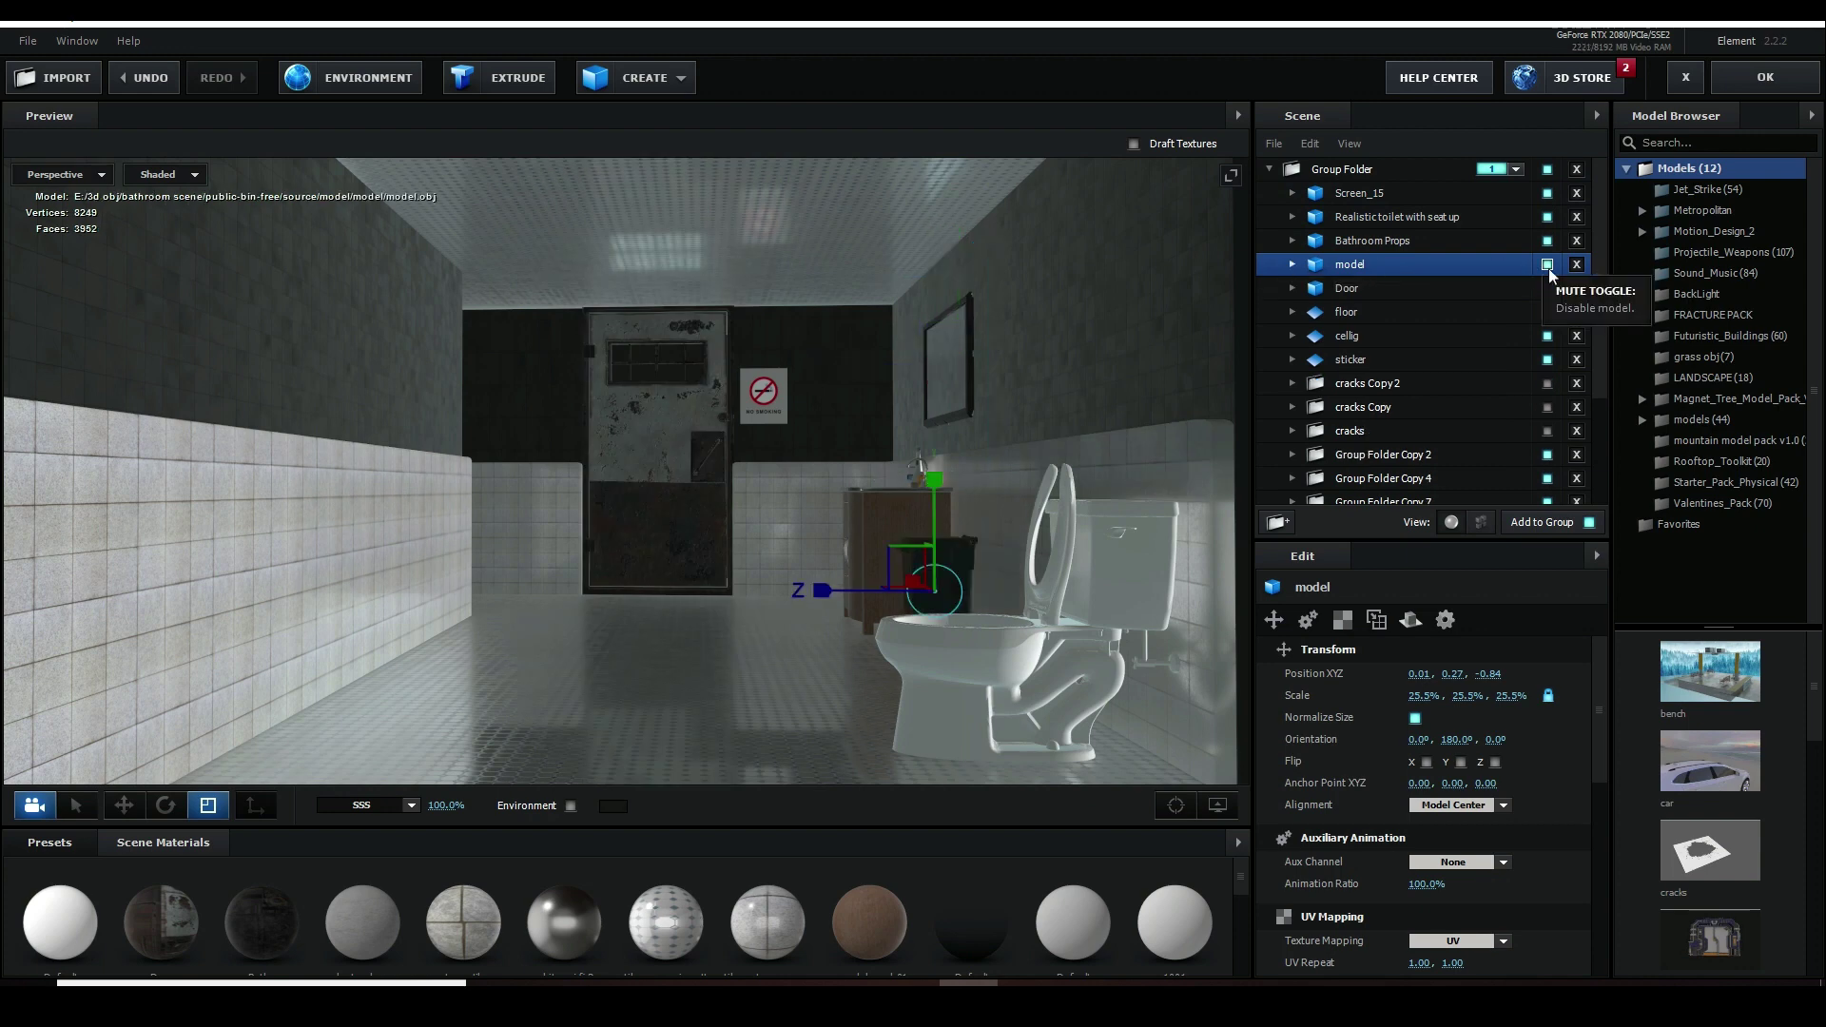
pyautogui.moveTo(740, 563); pyautogui.dragTo(620, 528)
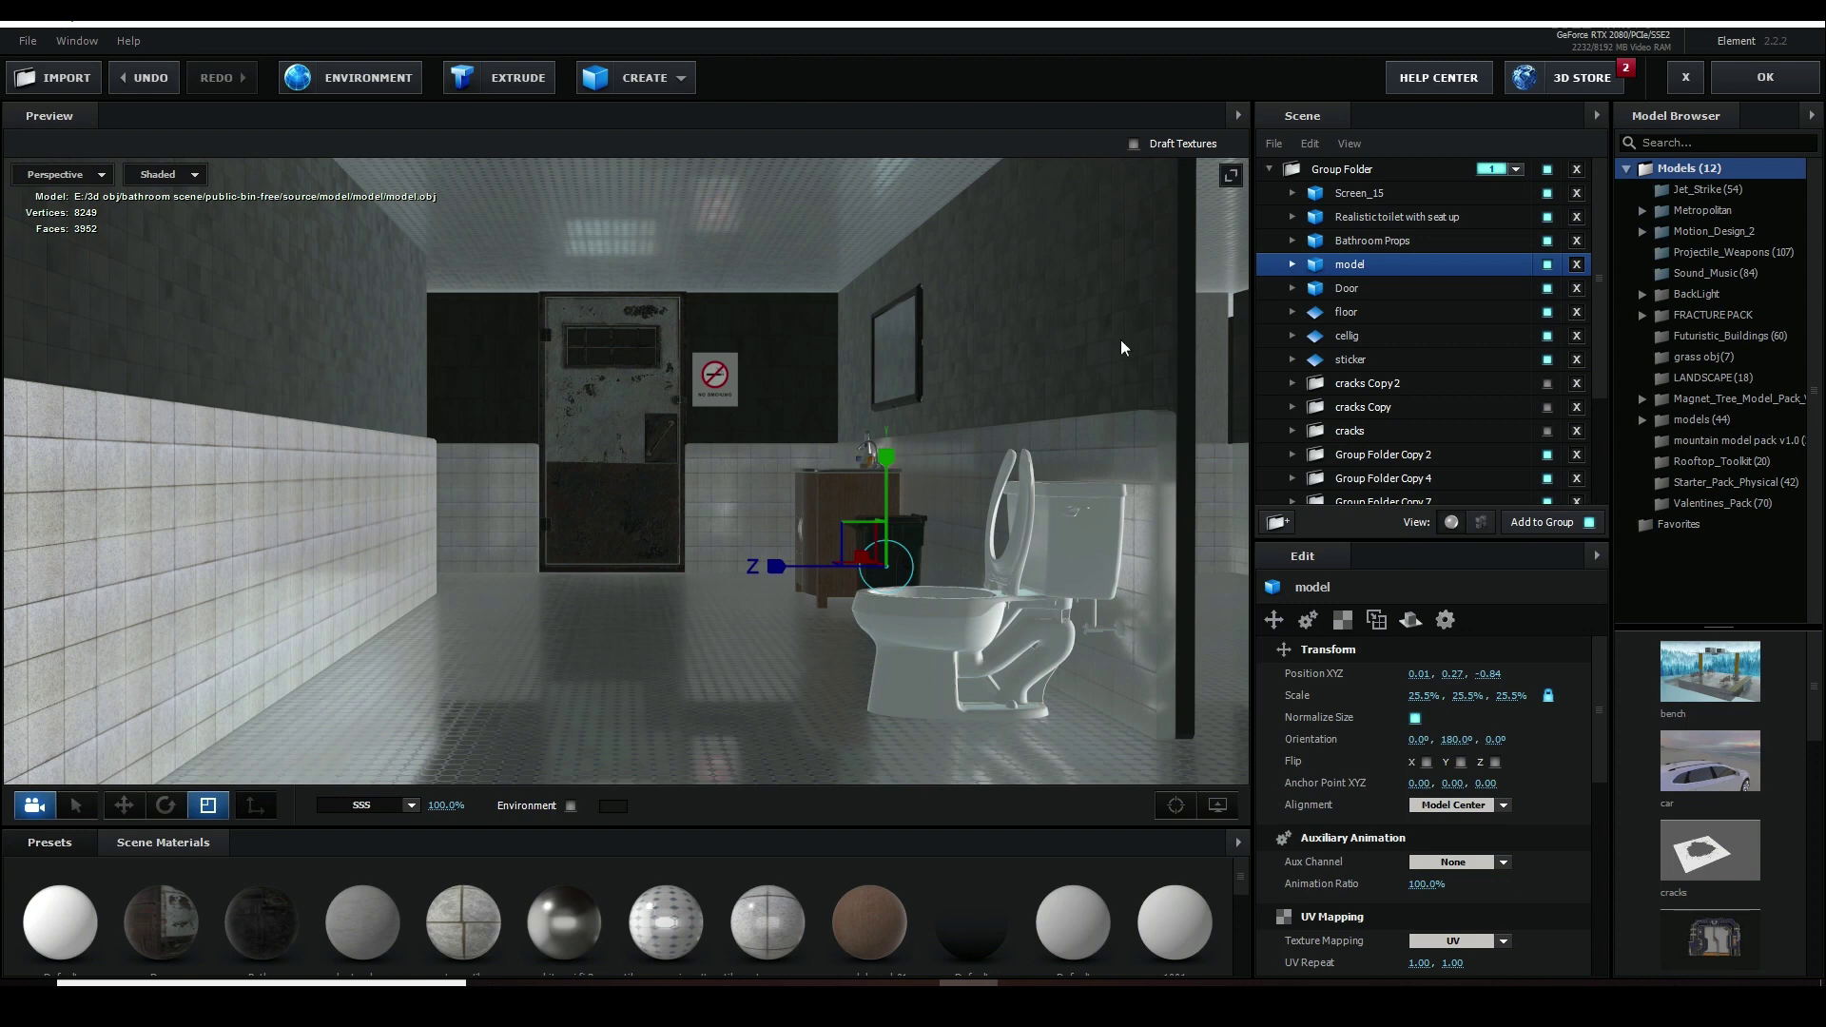
# - Confirm the Element 3D scene with OK to return to the bathroom scene comp
pyautogui.click(1769, 82)
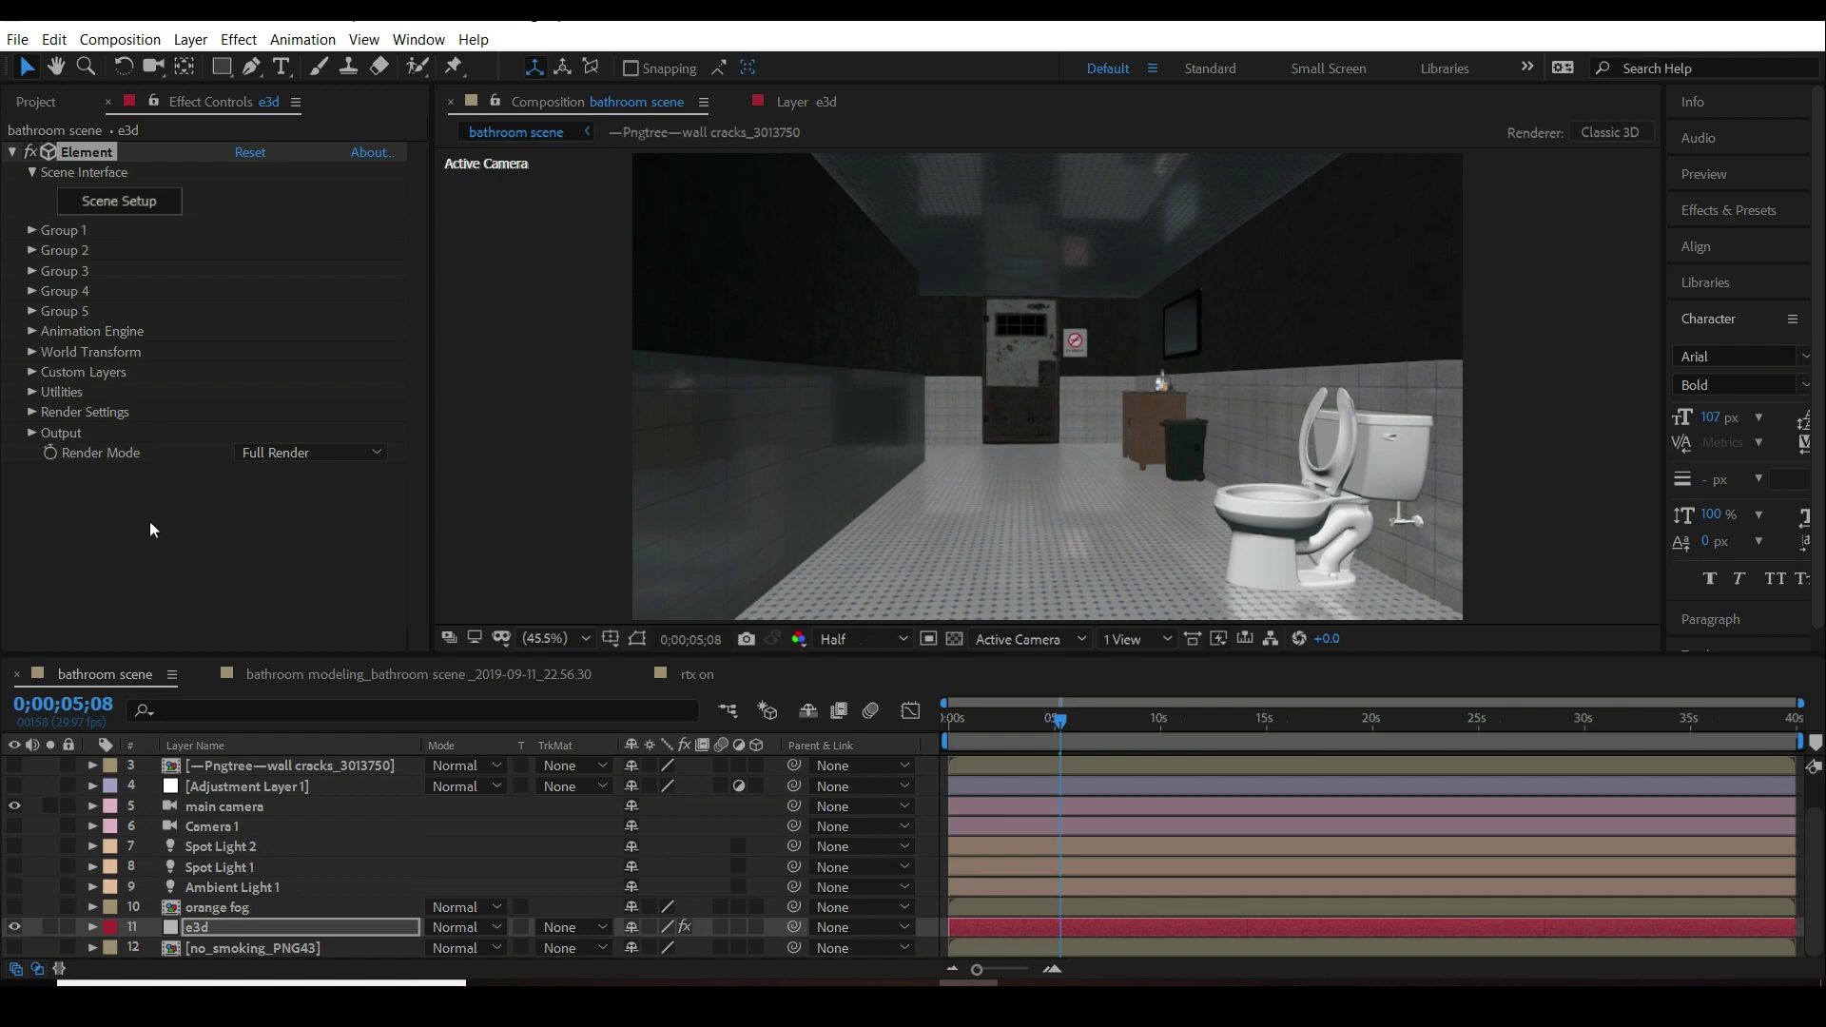
# - Keep the preview at Half resolution and switch the 3D view to Custom View 1
pyautogui.click(858, 641)
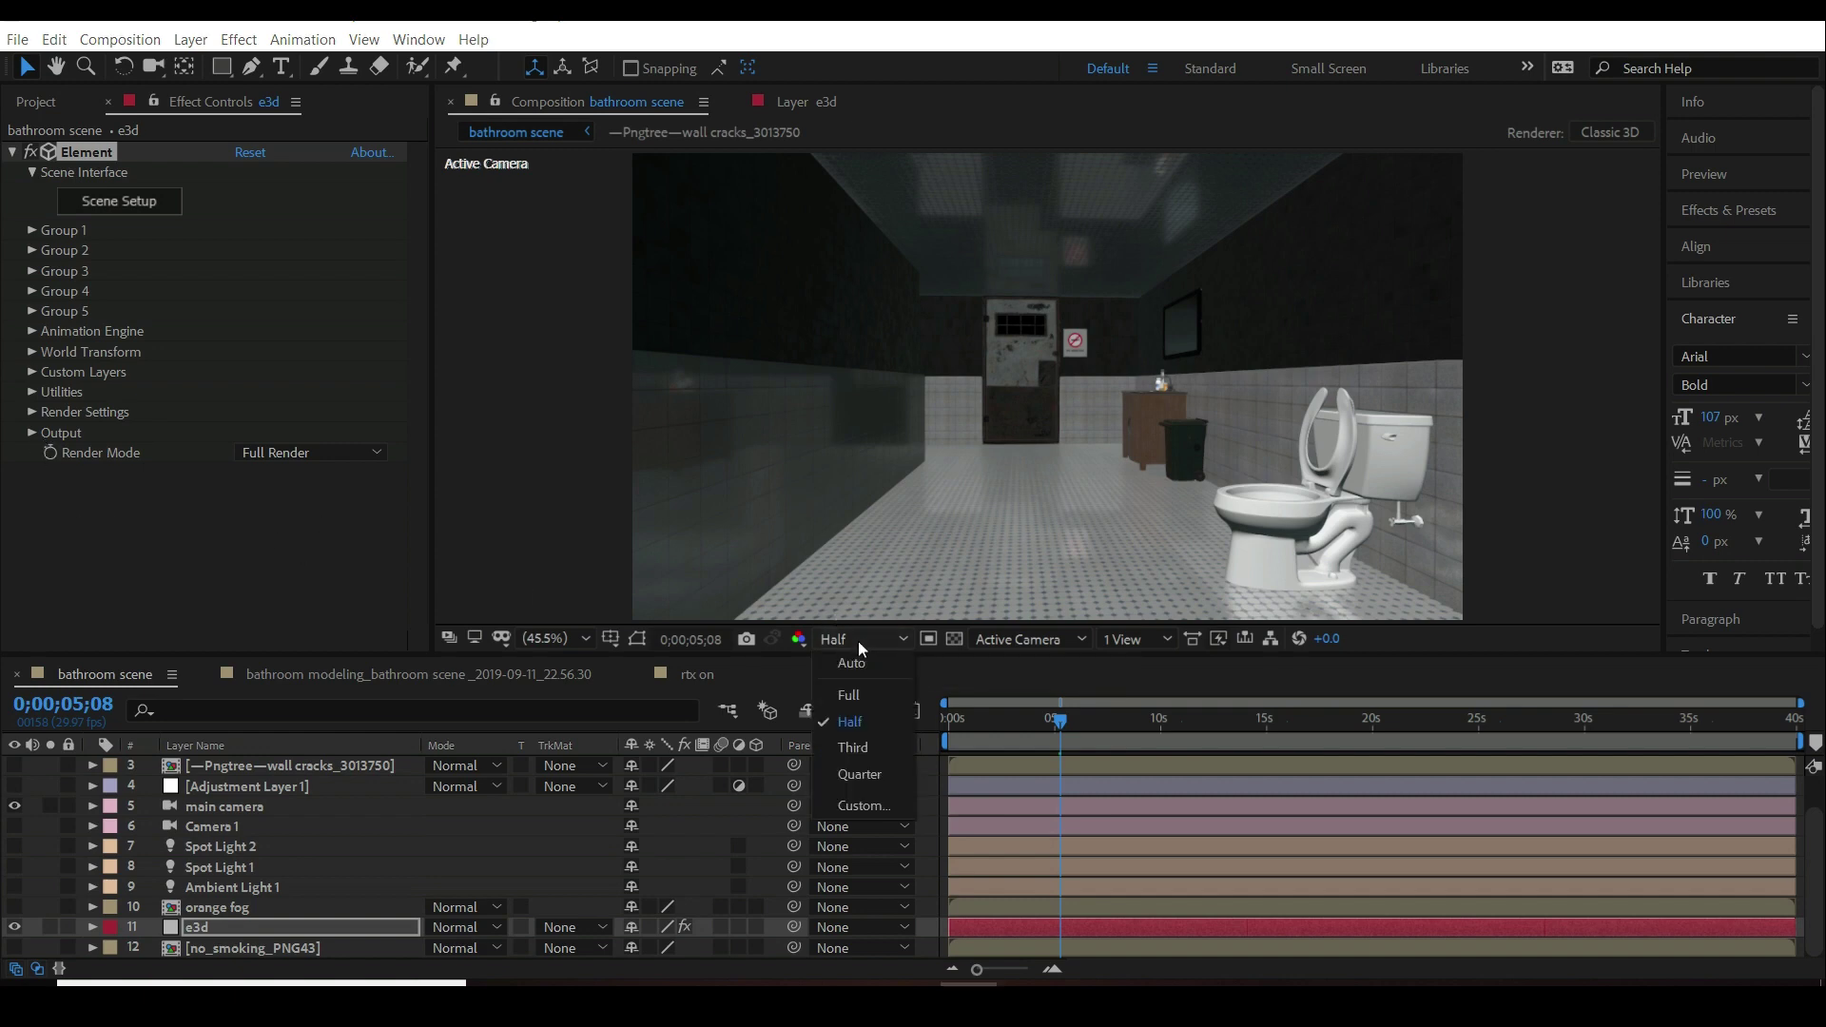
pyautogui.click(976, 639)
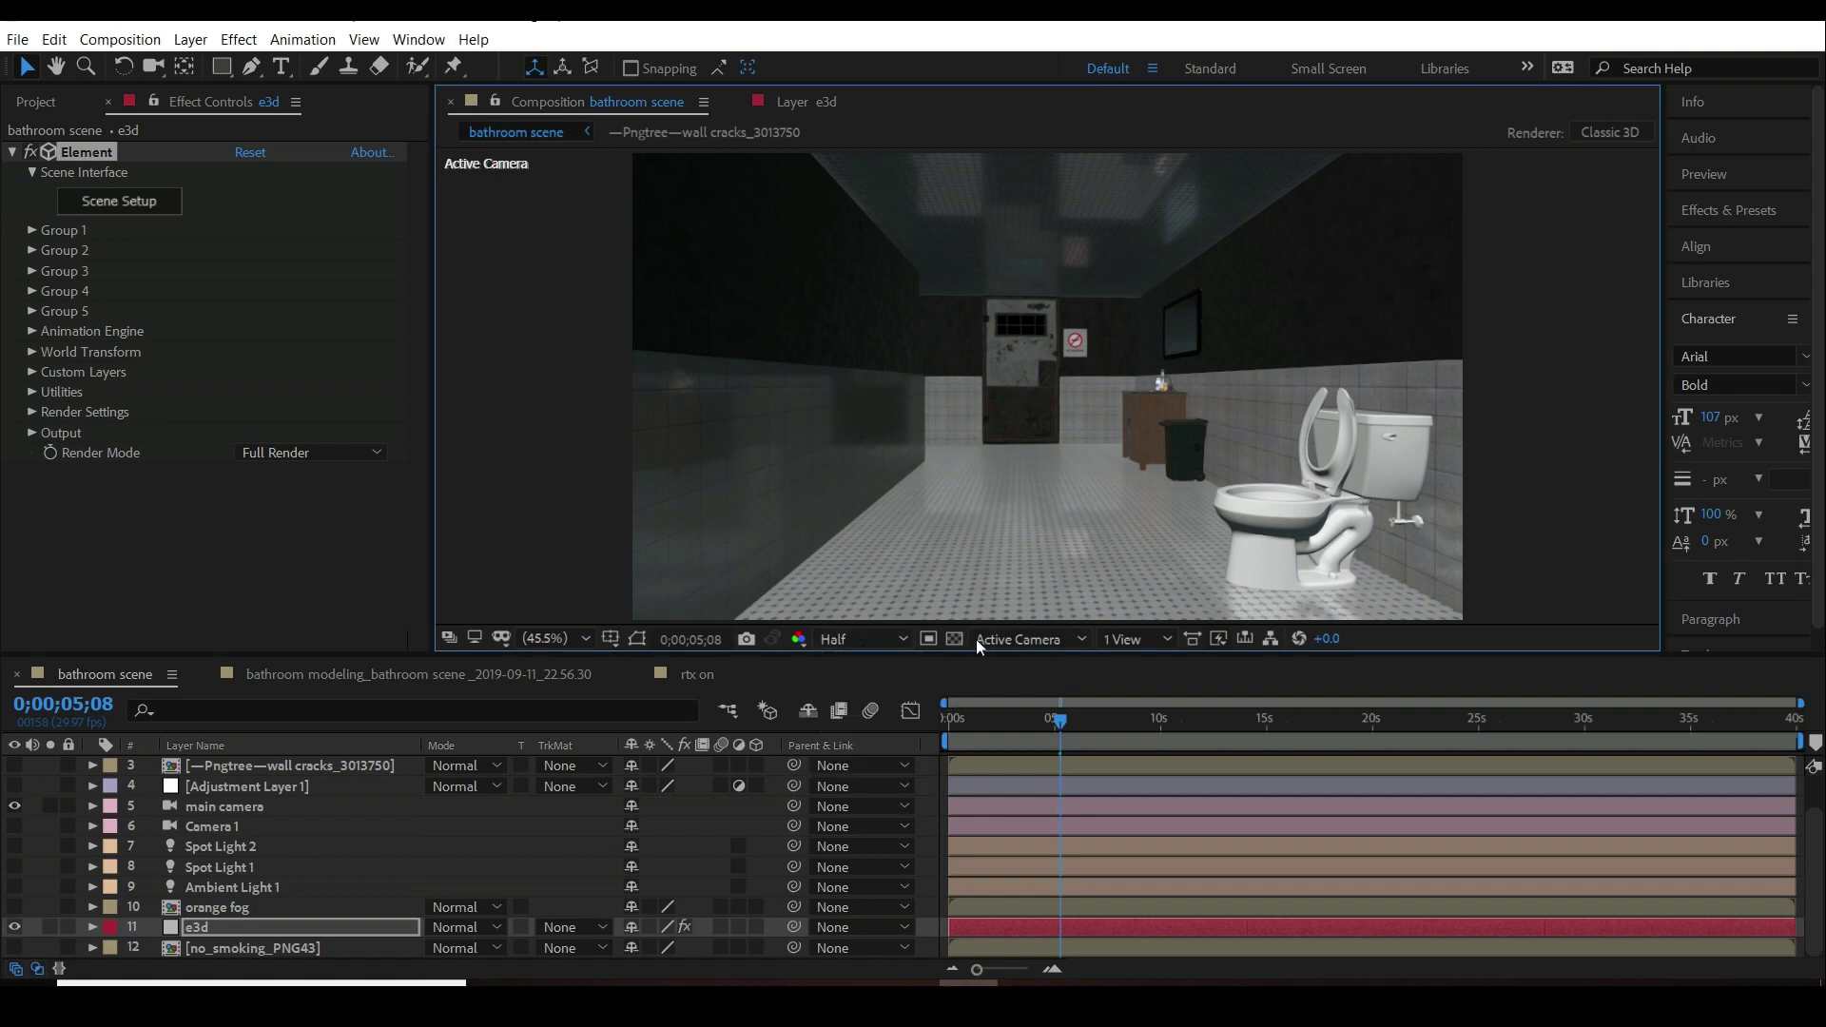
pyautogui.click(1017, 641)
pyautogui.click(1037, 563)
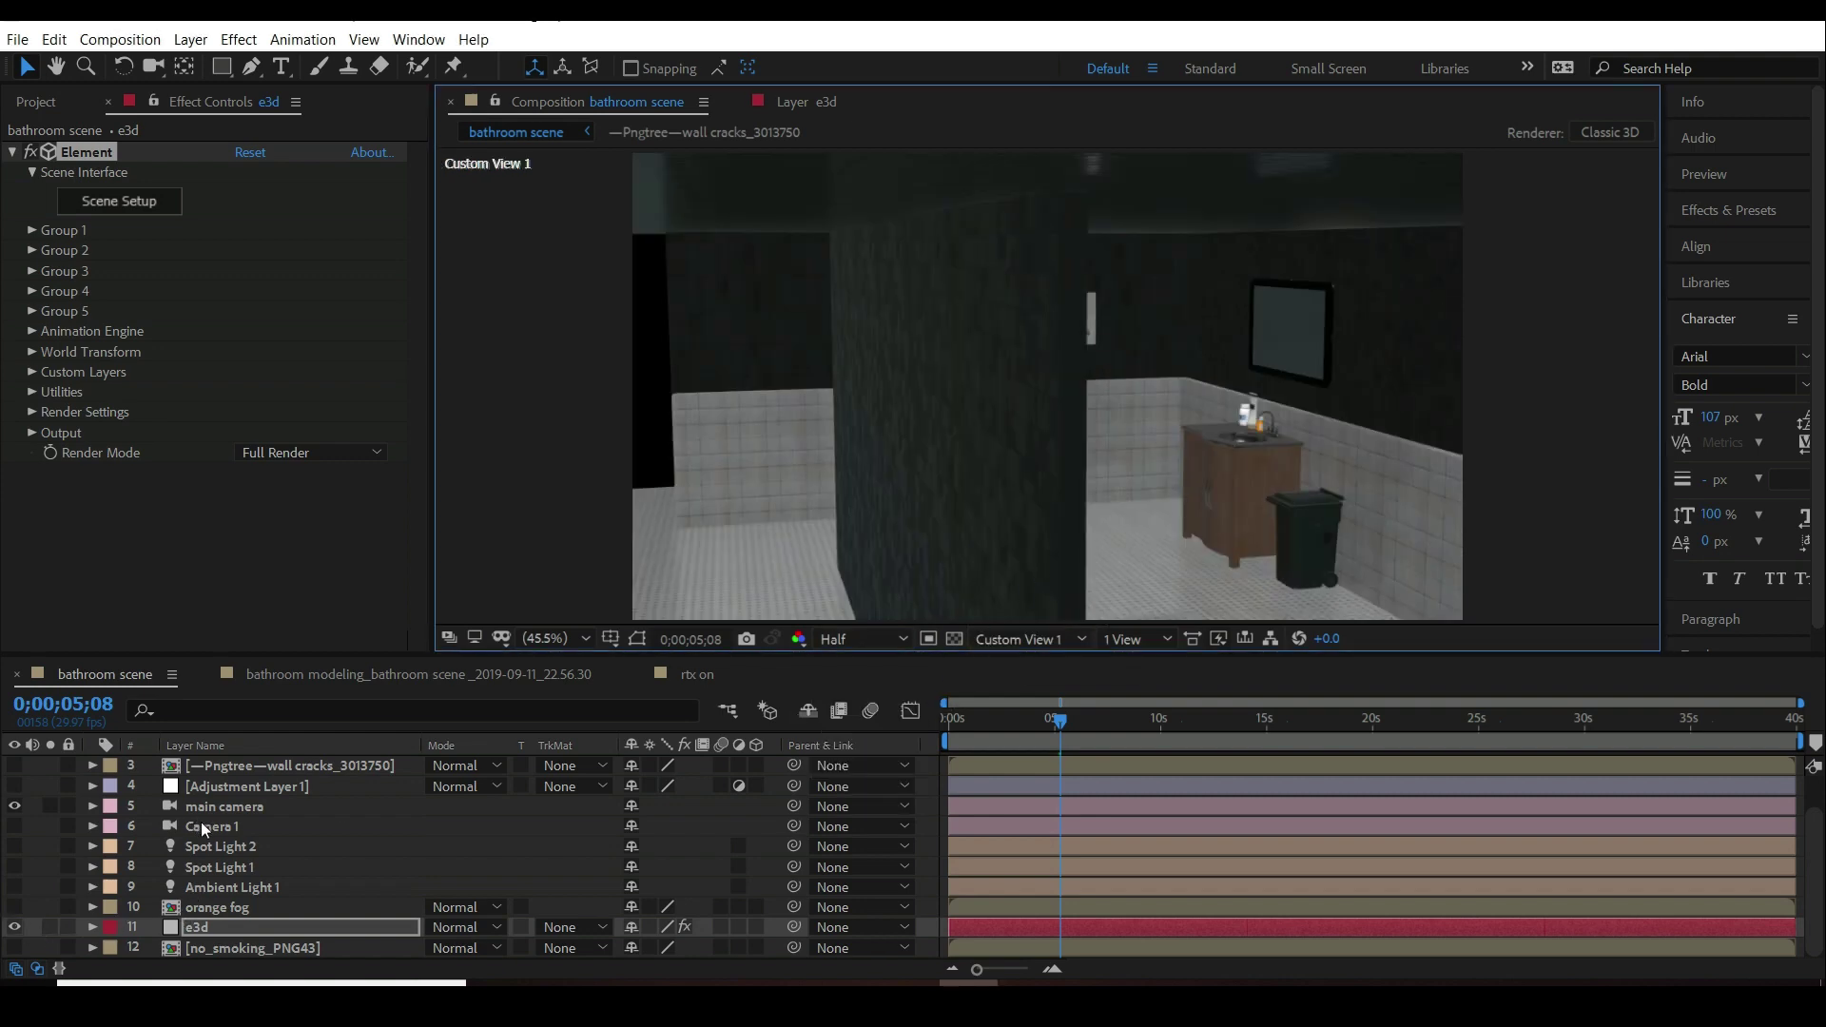
# - Toggle the Camera 1 and main camera switches, ending with only the main camera on
pyautogui.click(197, 824)
pyautogui.click(14, 825)
pyautogui.click(13, 806)
pyautogui.click(1015, 638)
pyautogui.click(1025, 569)
pyautogui.click(13, 805)
pyautogui.click(14, 825)
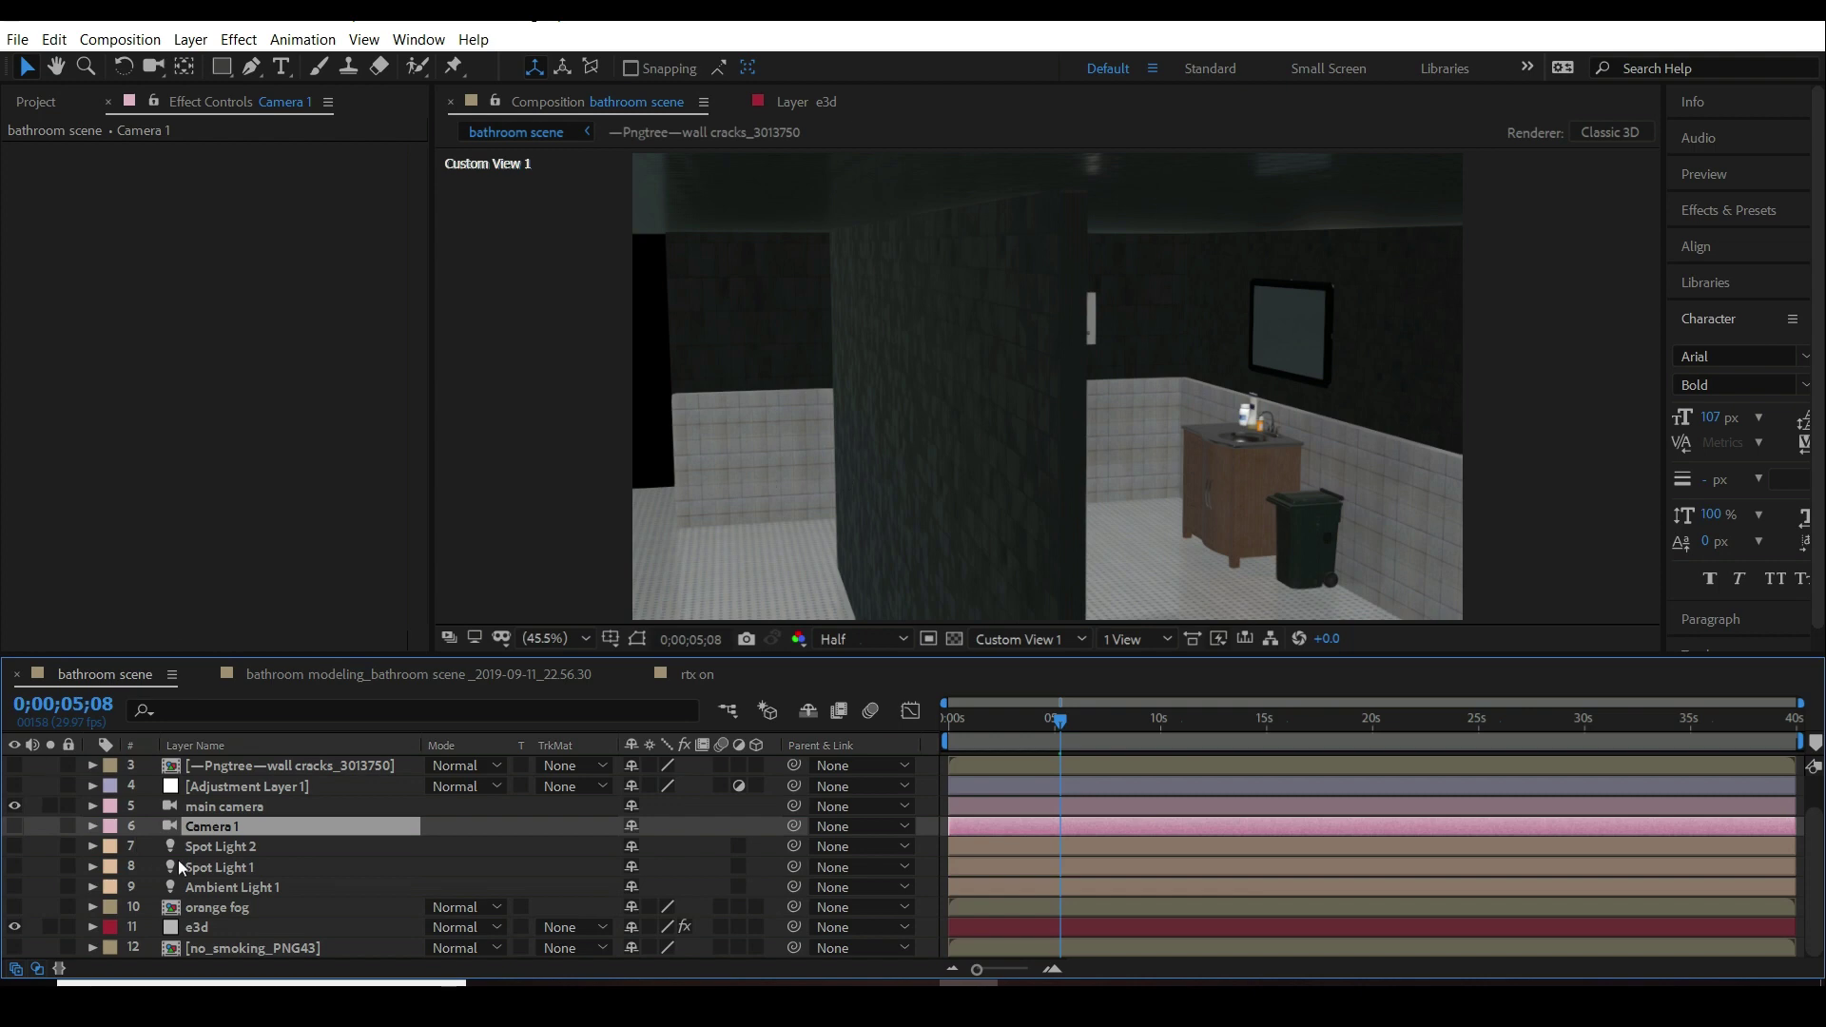
# - Review the light settings of Spot Light 2 and Spot Light 1 without changes
pyautogui.click(221, 849)
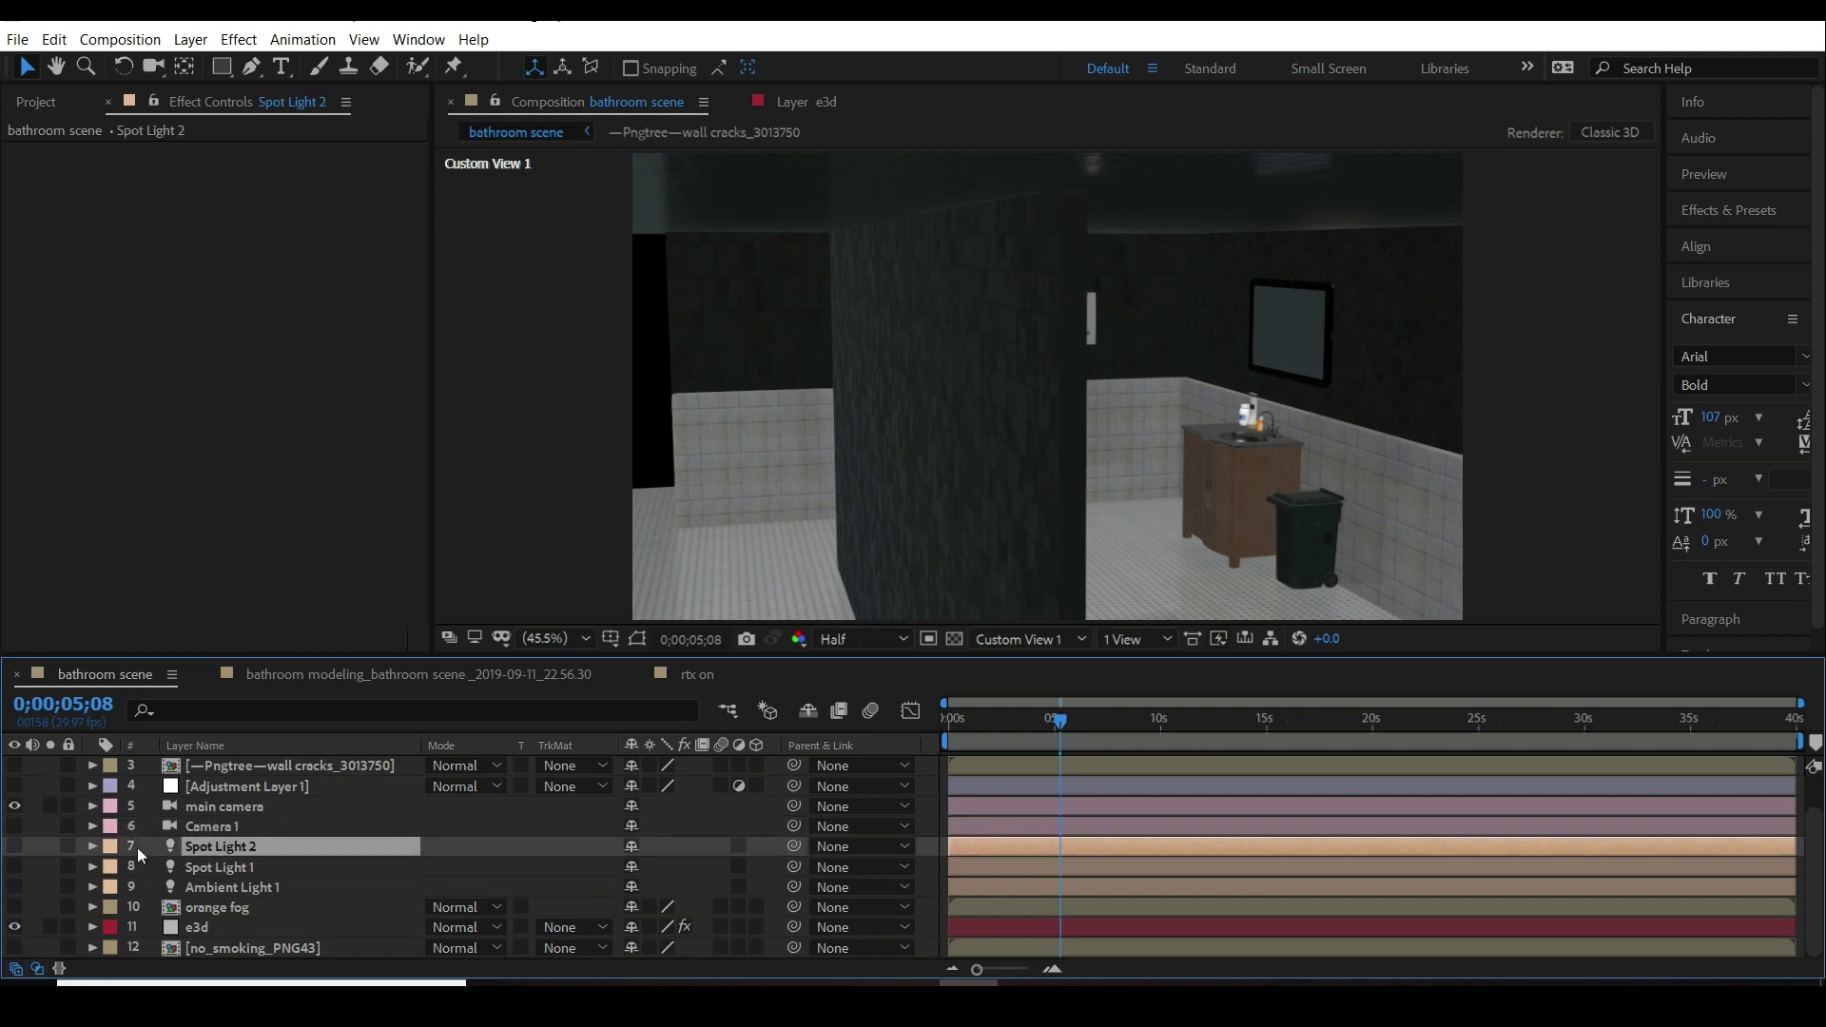
pyautogui.doubleClick(236, 848)
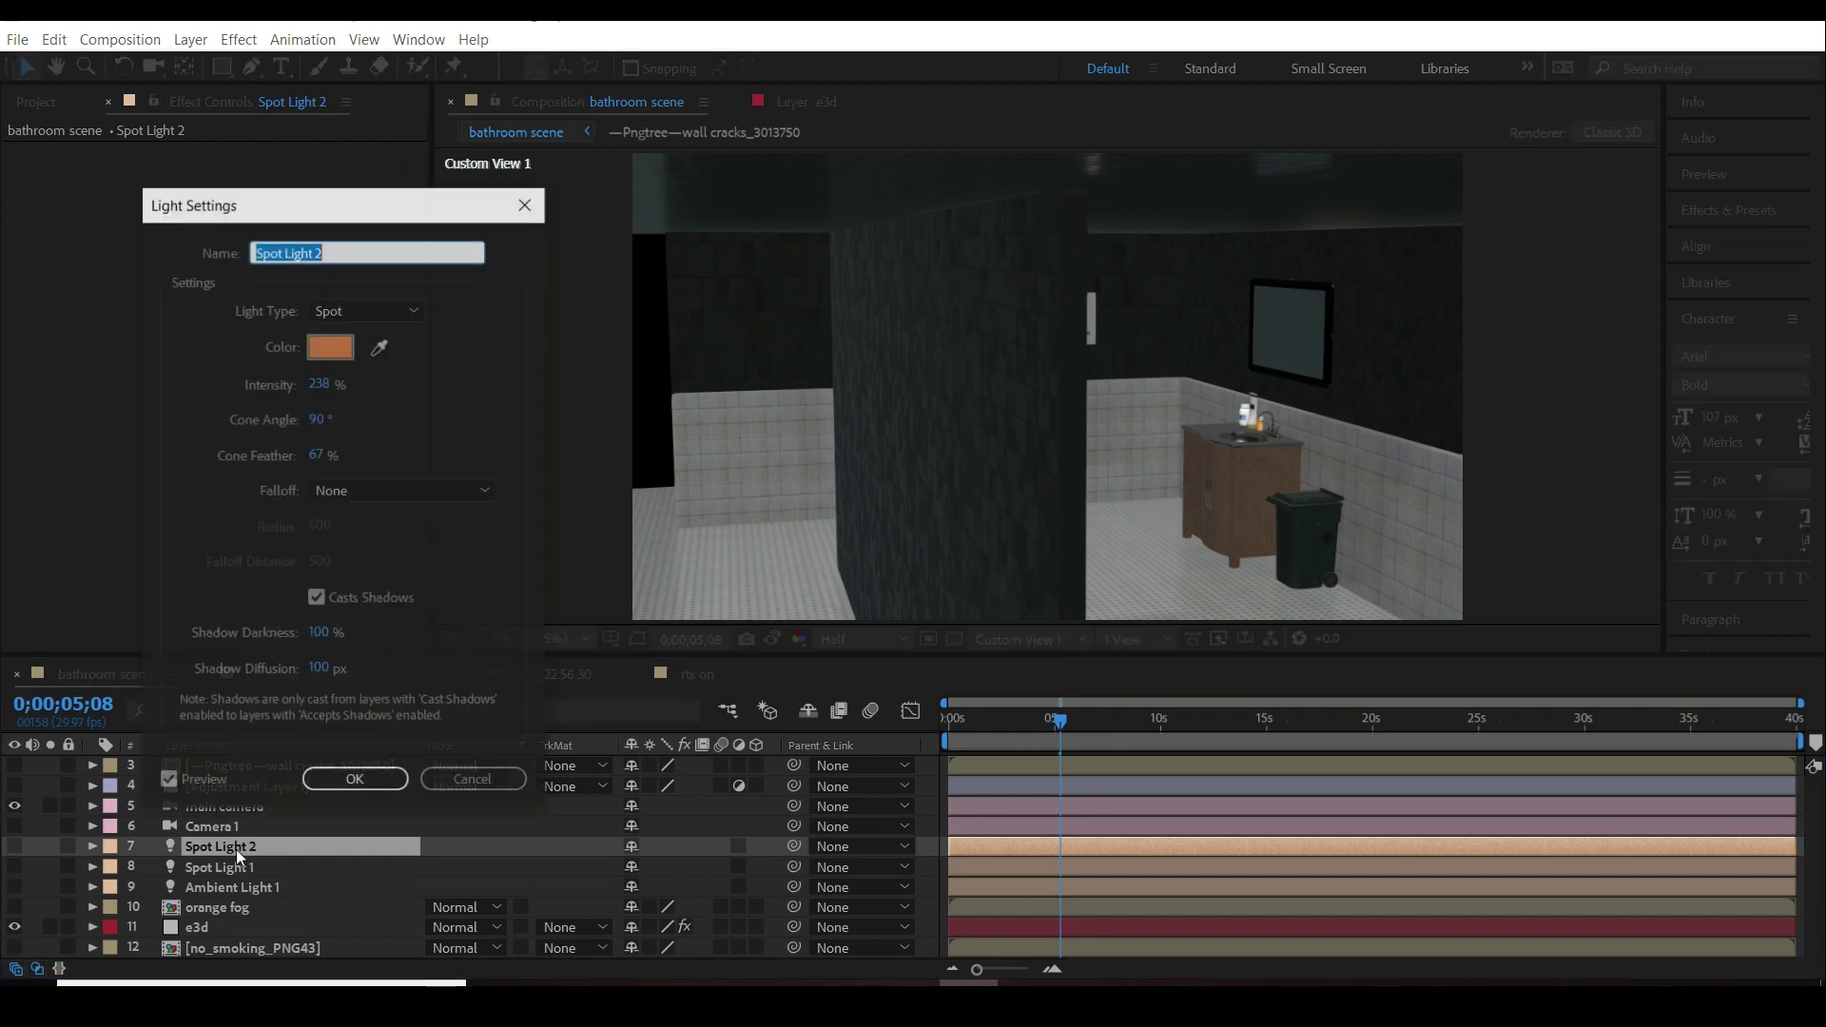
pyautogui.click(473, 780)
pyautogui.doubleClick(242, 865)
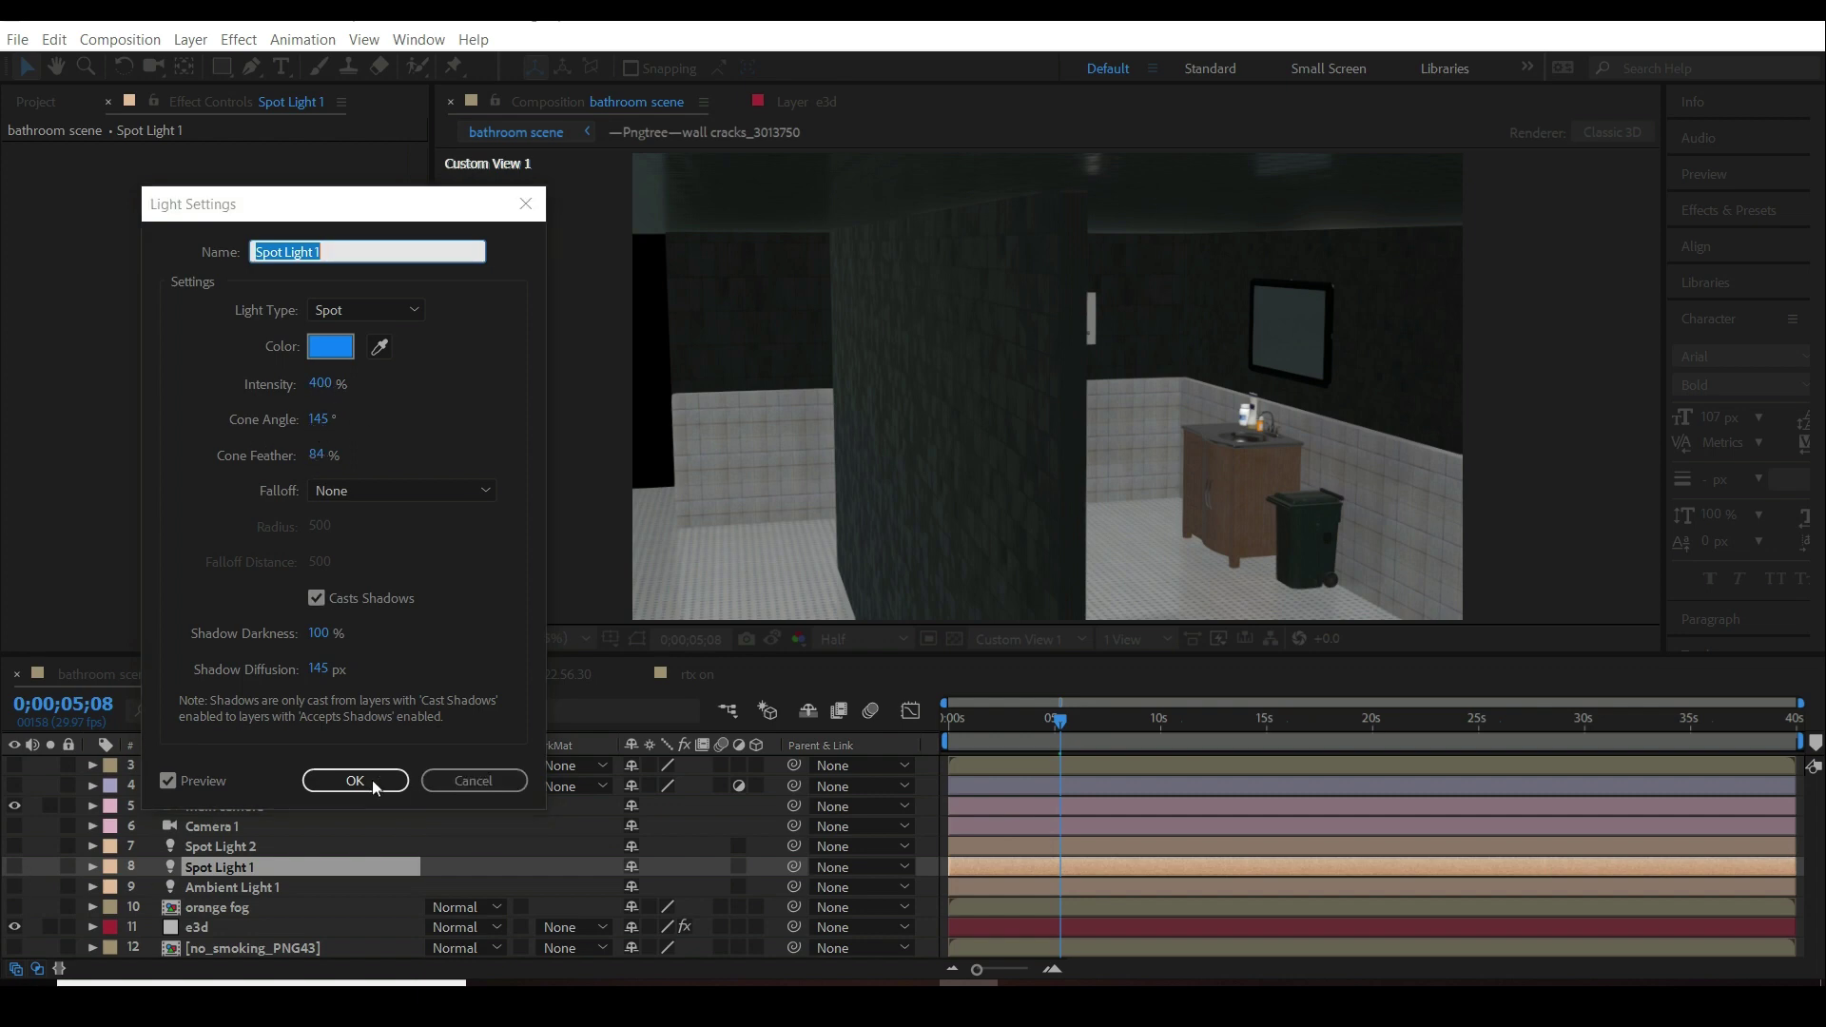
pyautogui.press('Return')
# - Turn Spot Light 1 on and confirm its Light Settings with OK
pyautogui.click(19, 867)
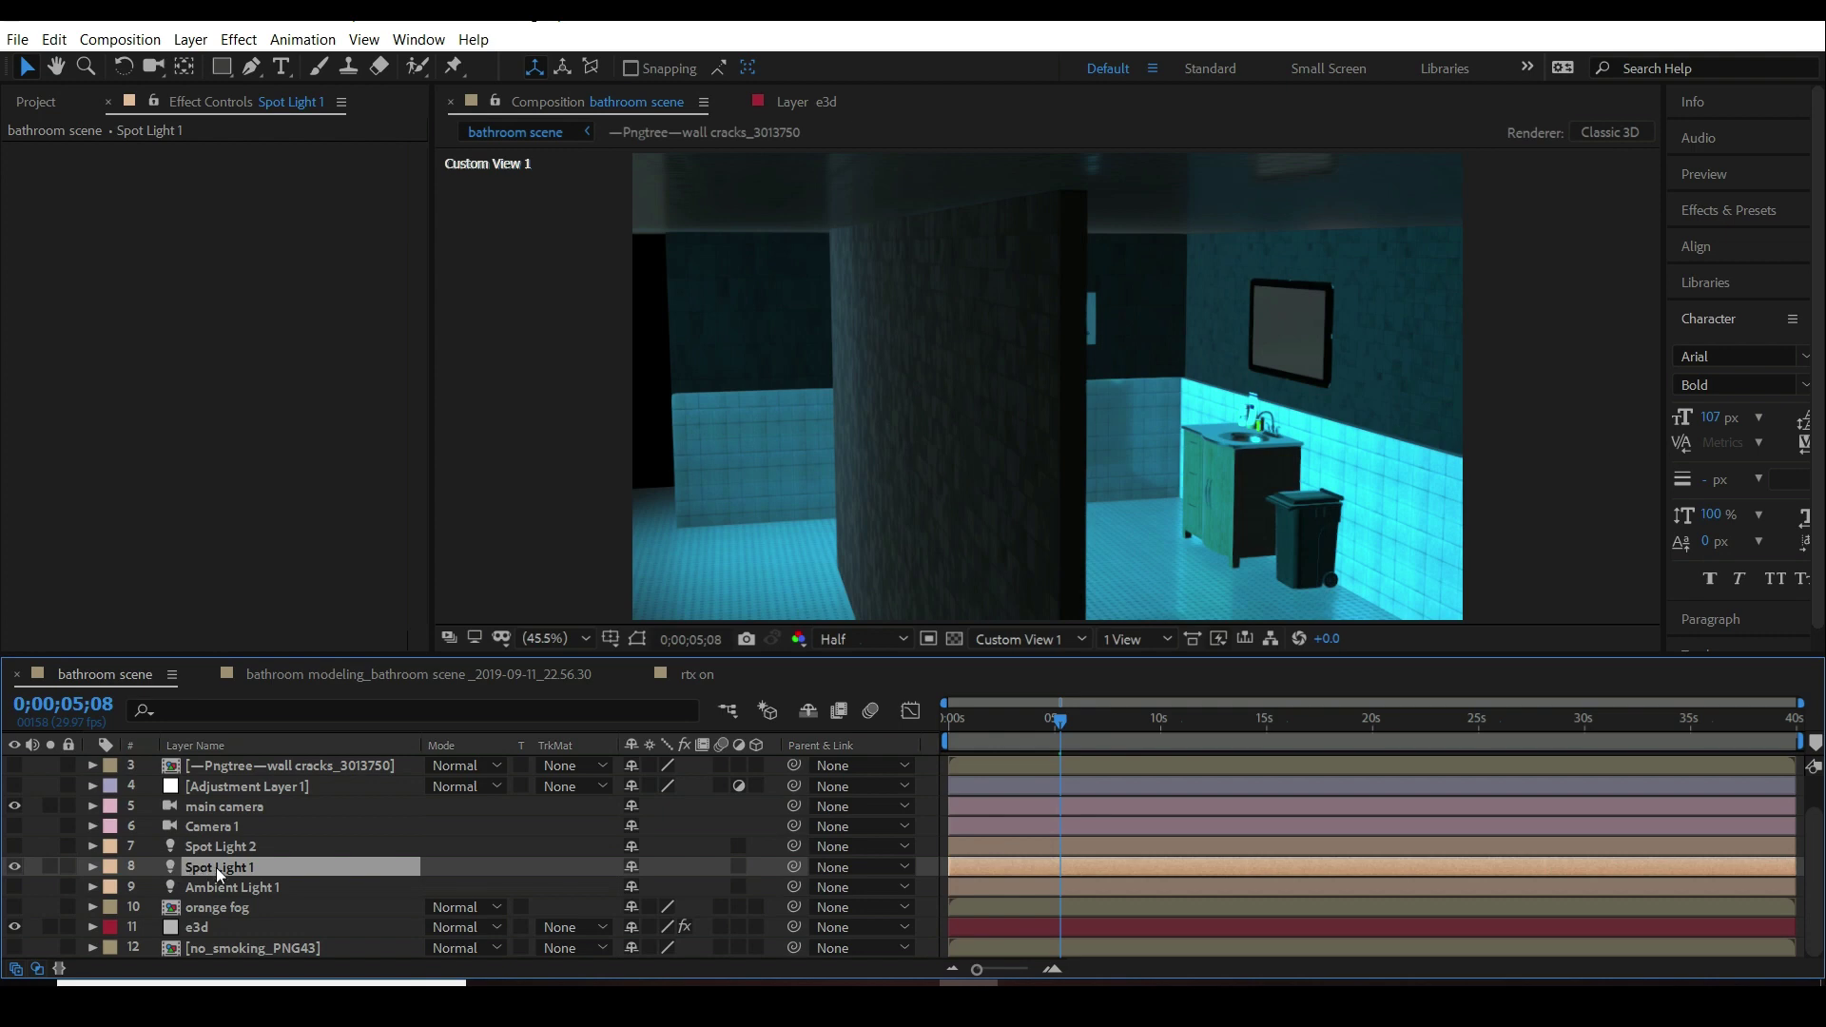
pyautogui.doubleClick(217, 868)
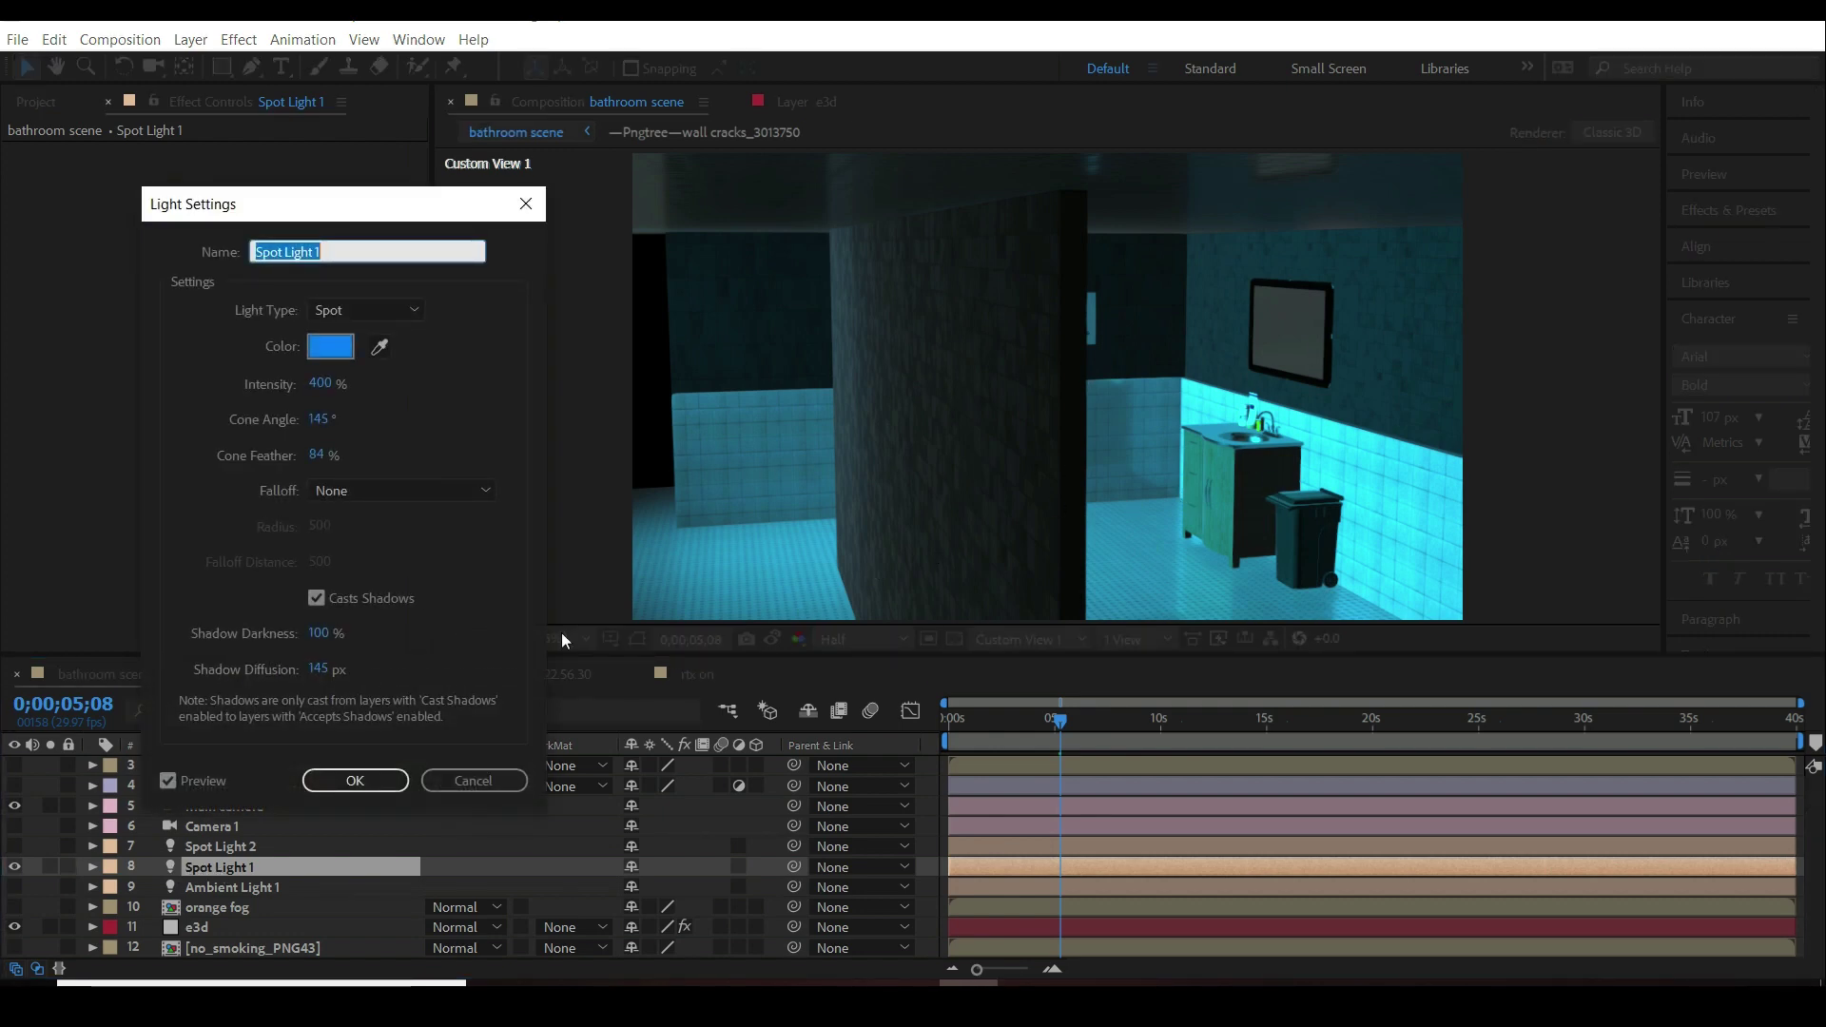
pyautogui.click(318, 670)
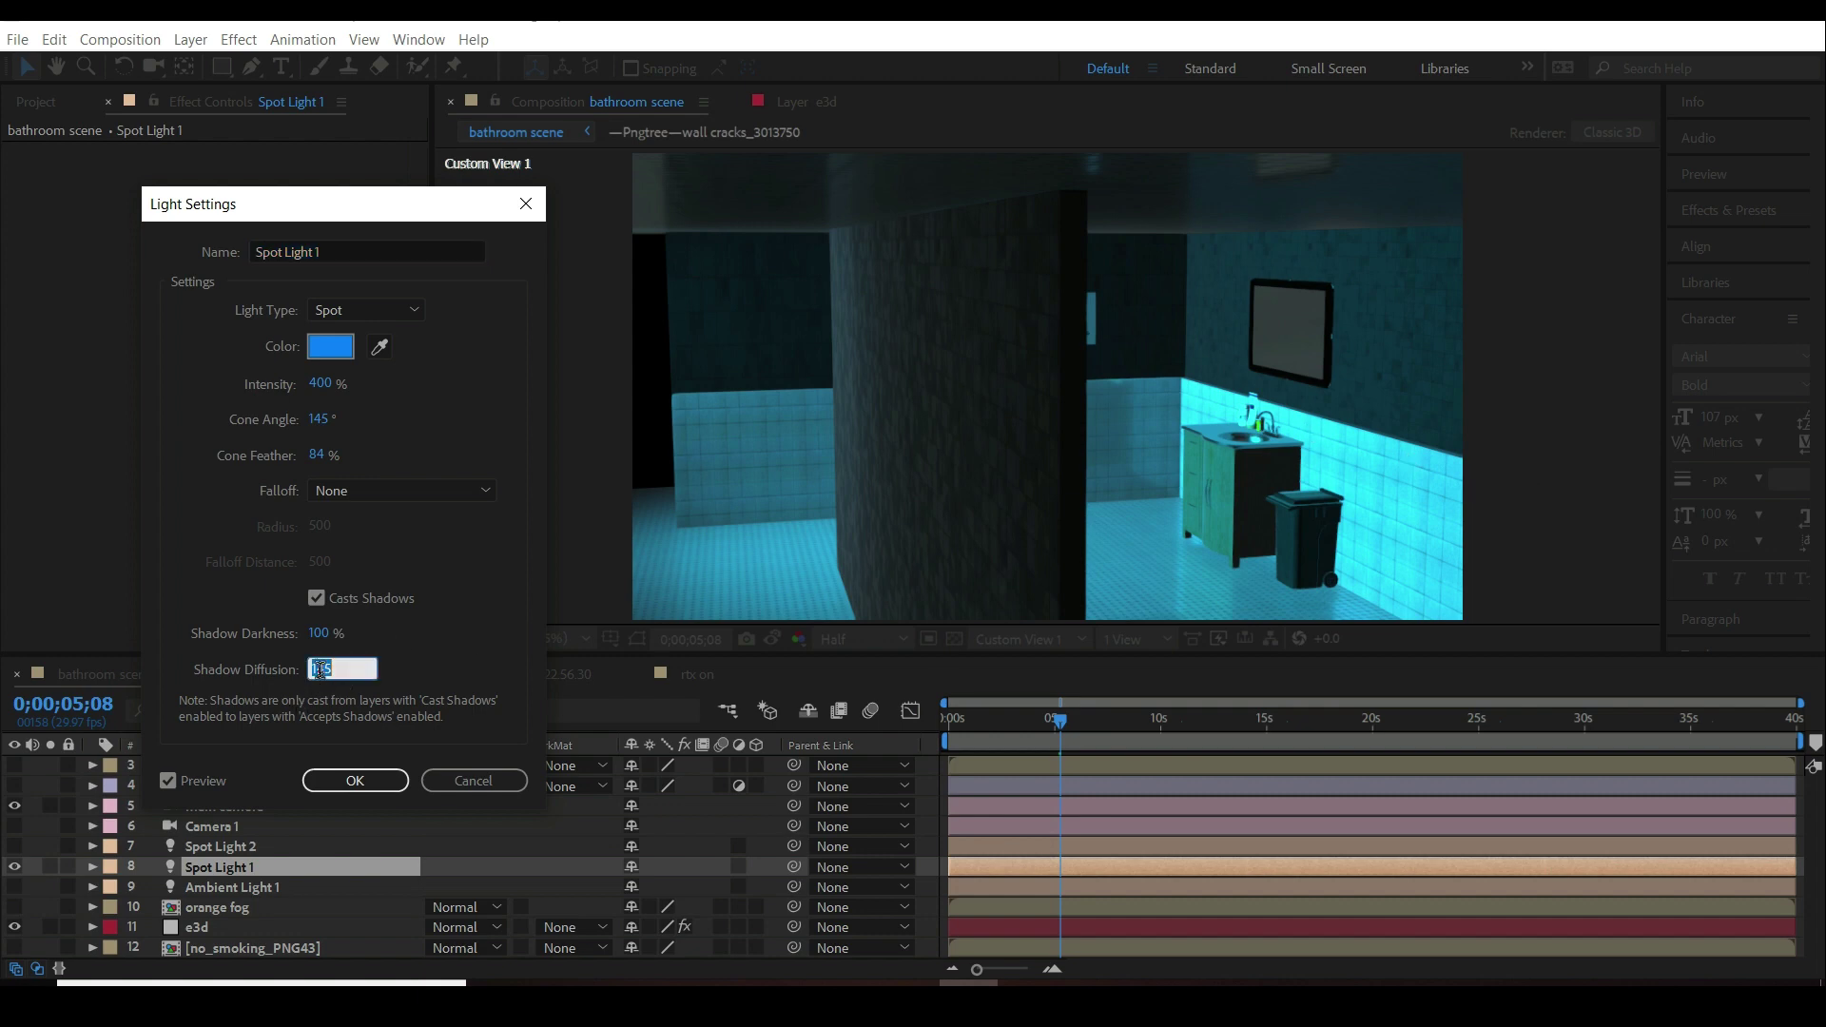
pyautogui.click(356, 780)
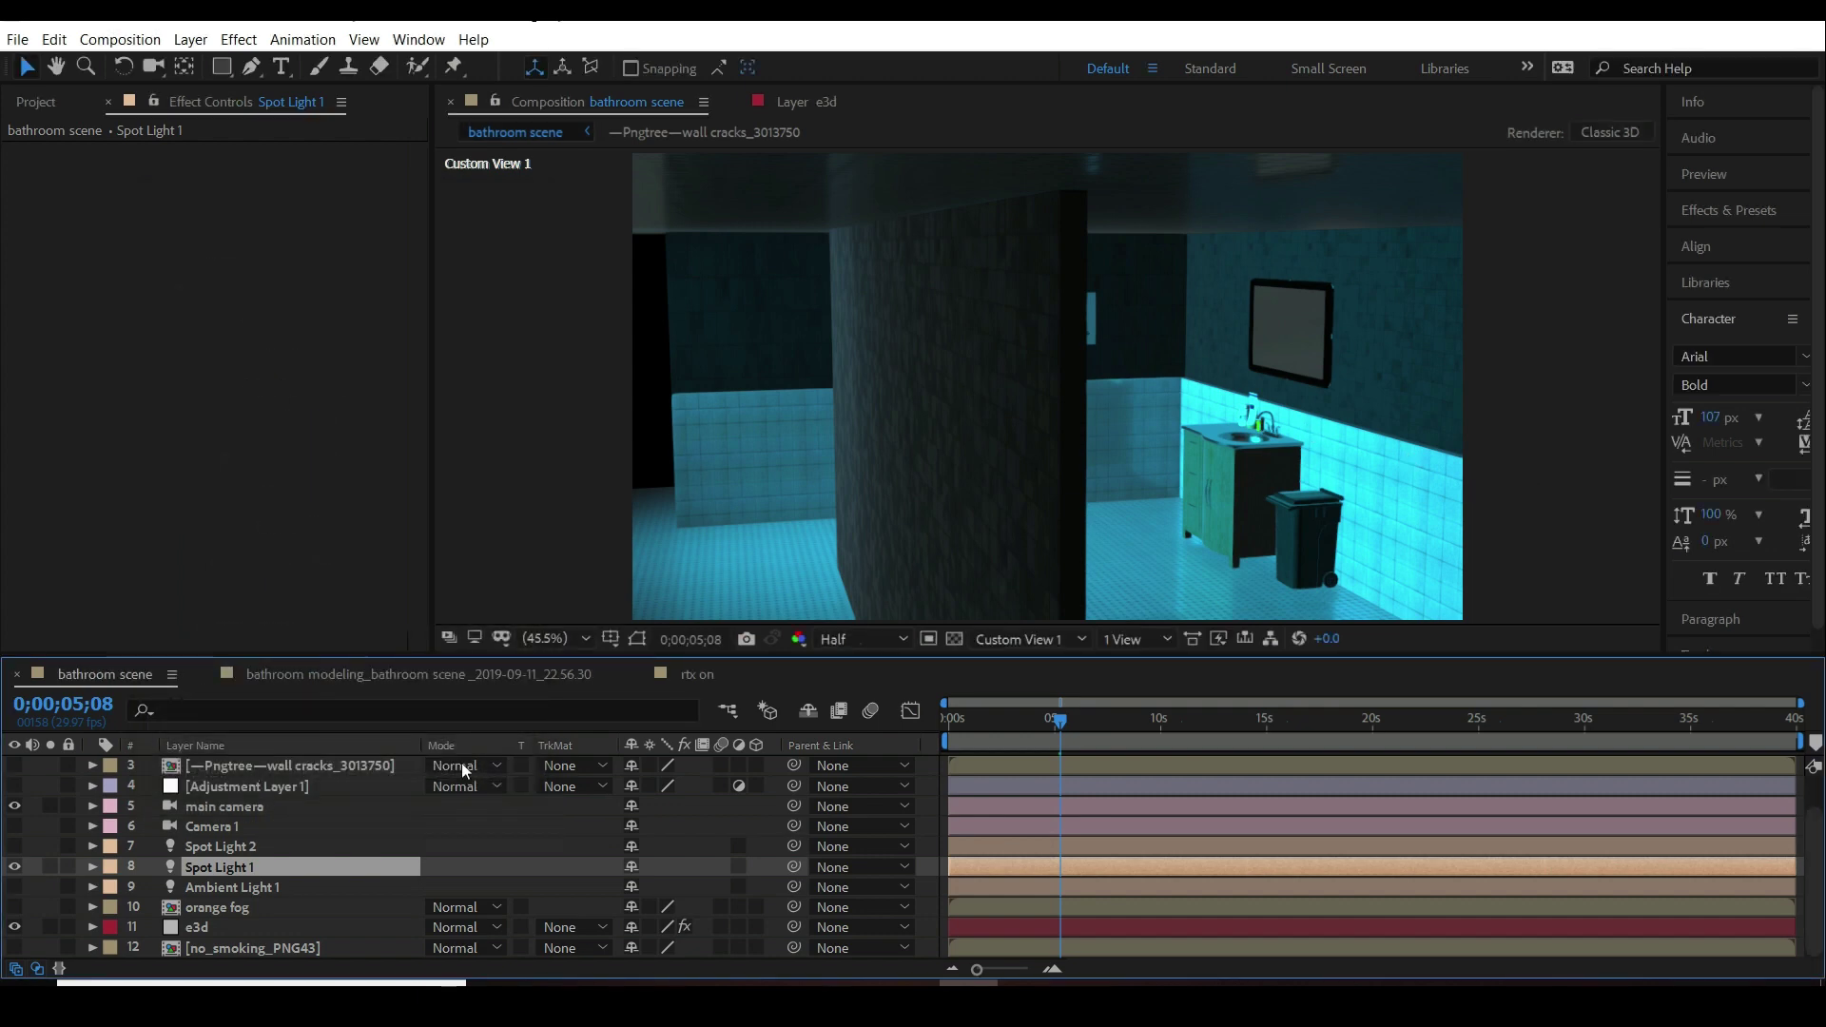
# - Turn on Spot Light 2 and view the scene from Custom View 2
pyautogui.click(215, 849)
pyautogui.click(14, 845)
pyautogui.click(1029, 639)
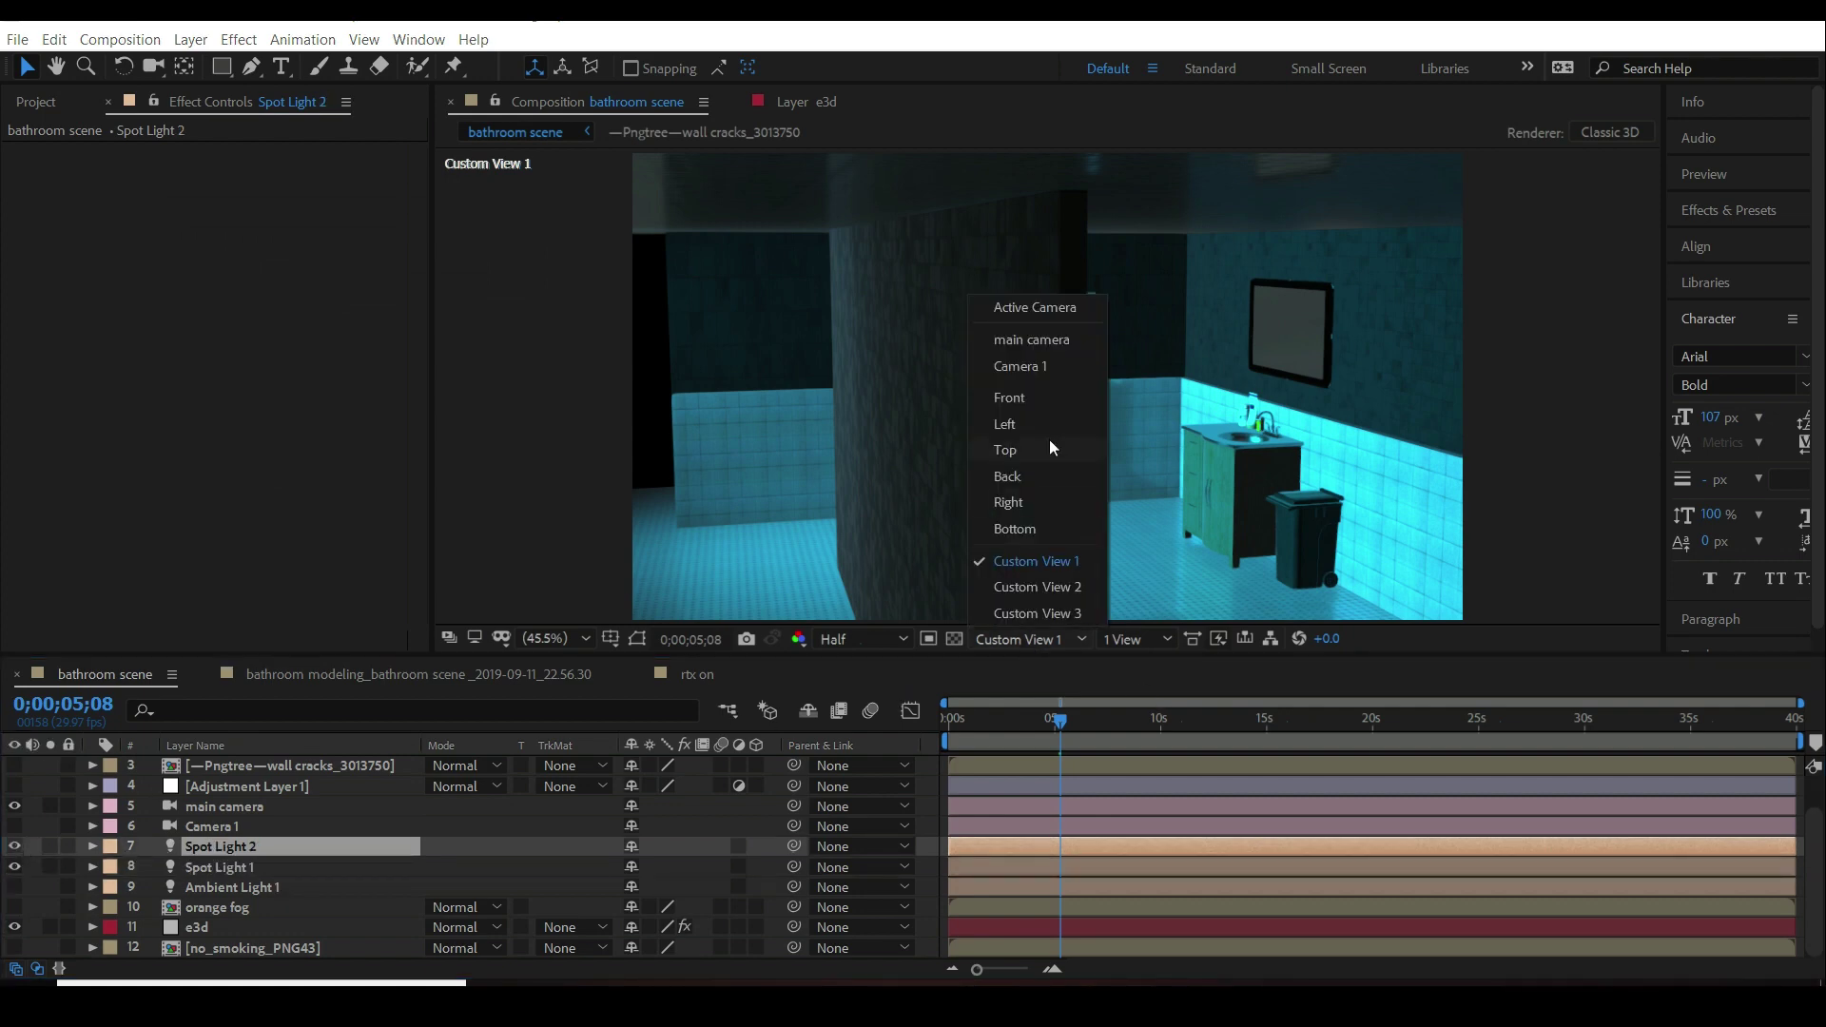
pyautogui.click(1032, 592)
pyautogui.click(1027, 638)
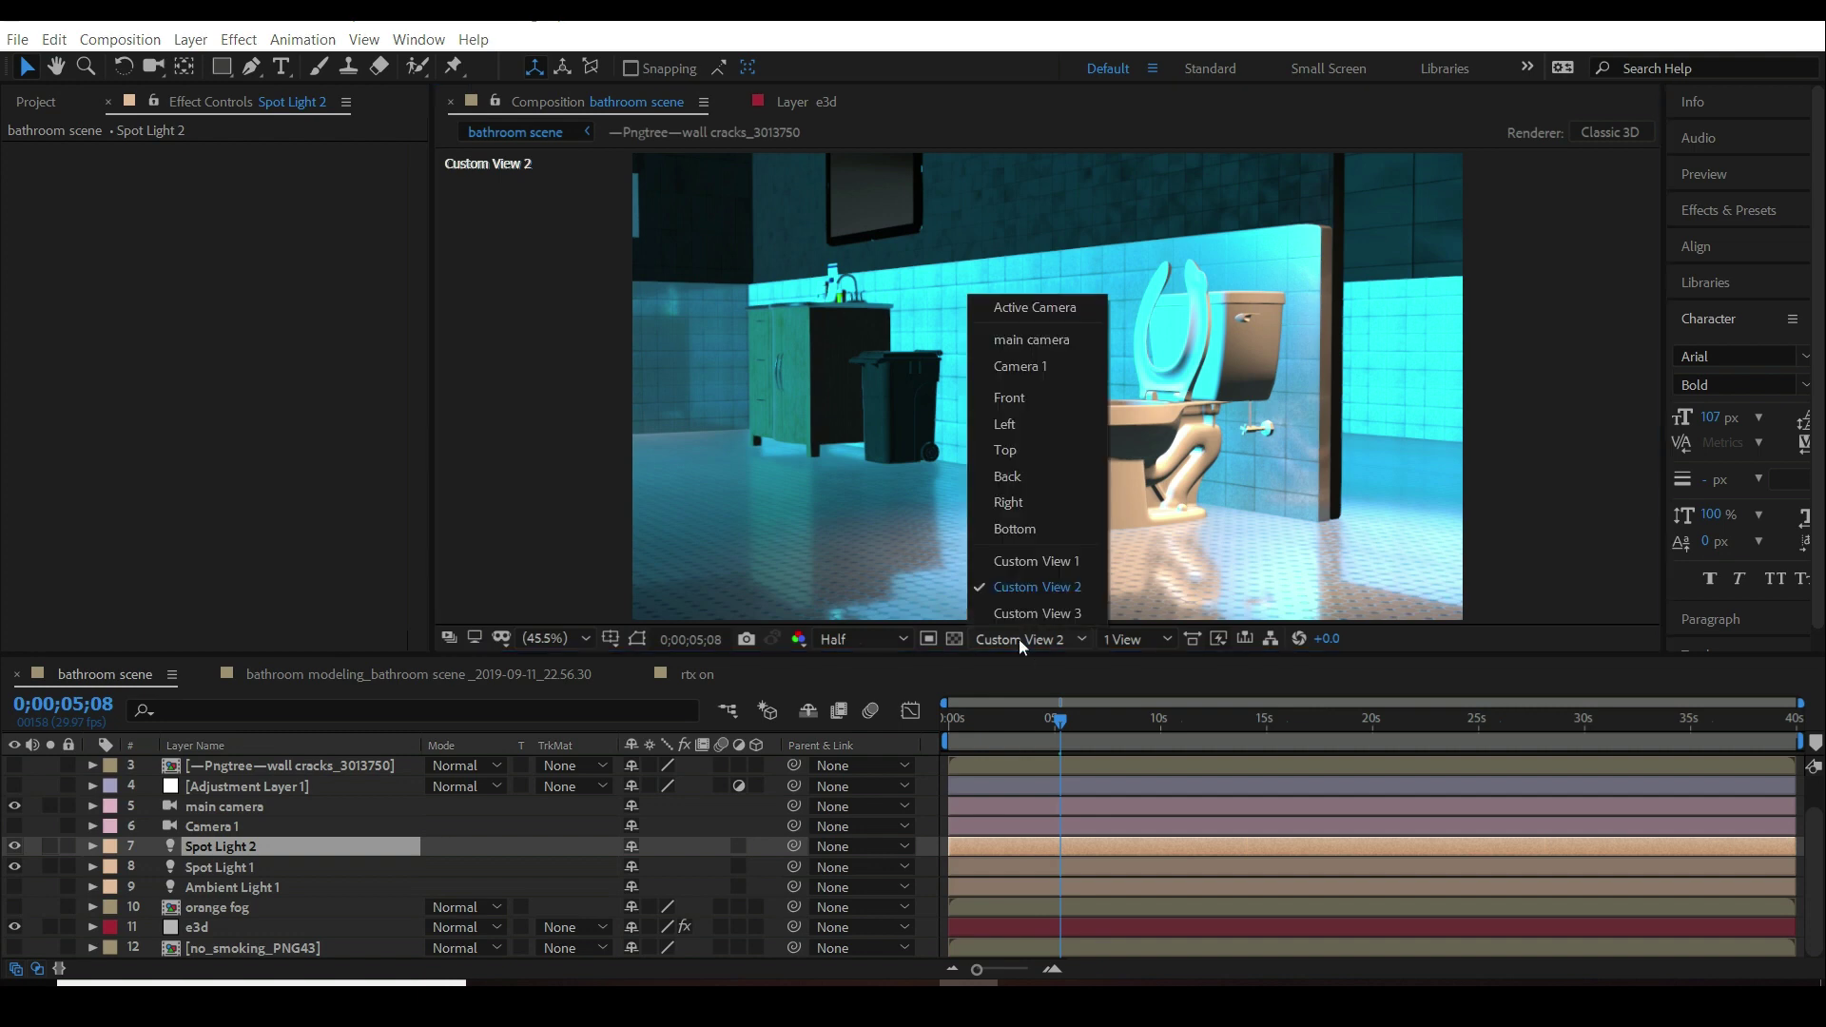
pyautogui.click(14, 846)
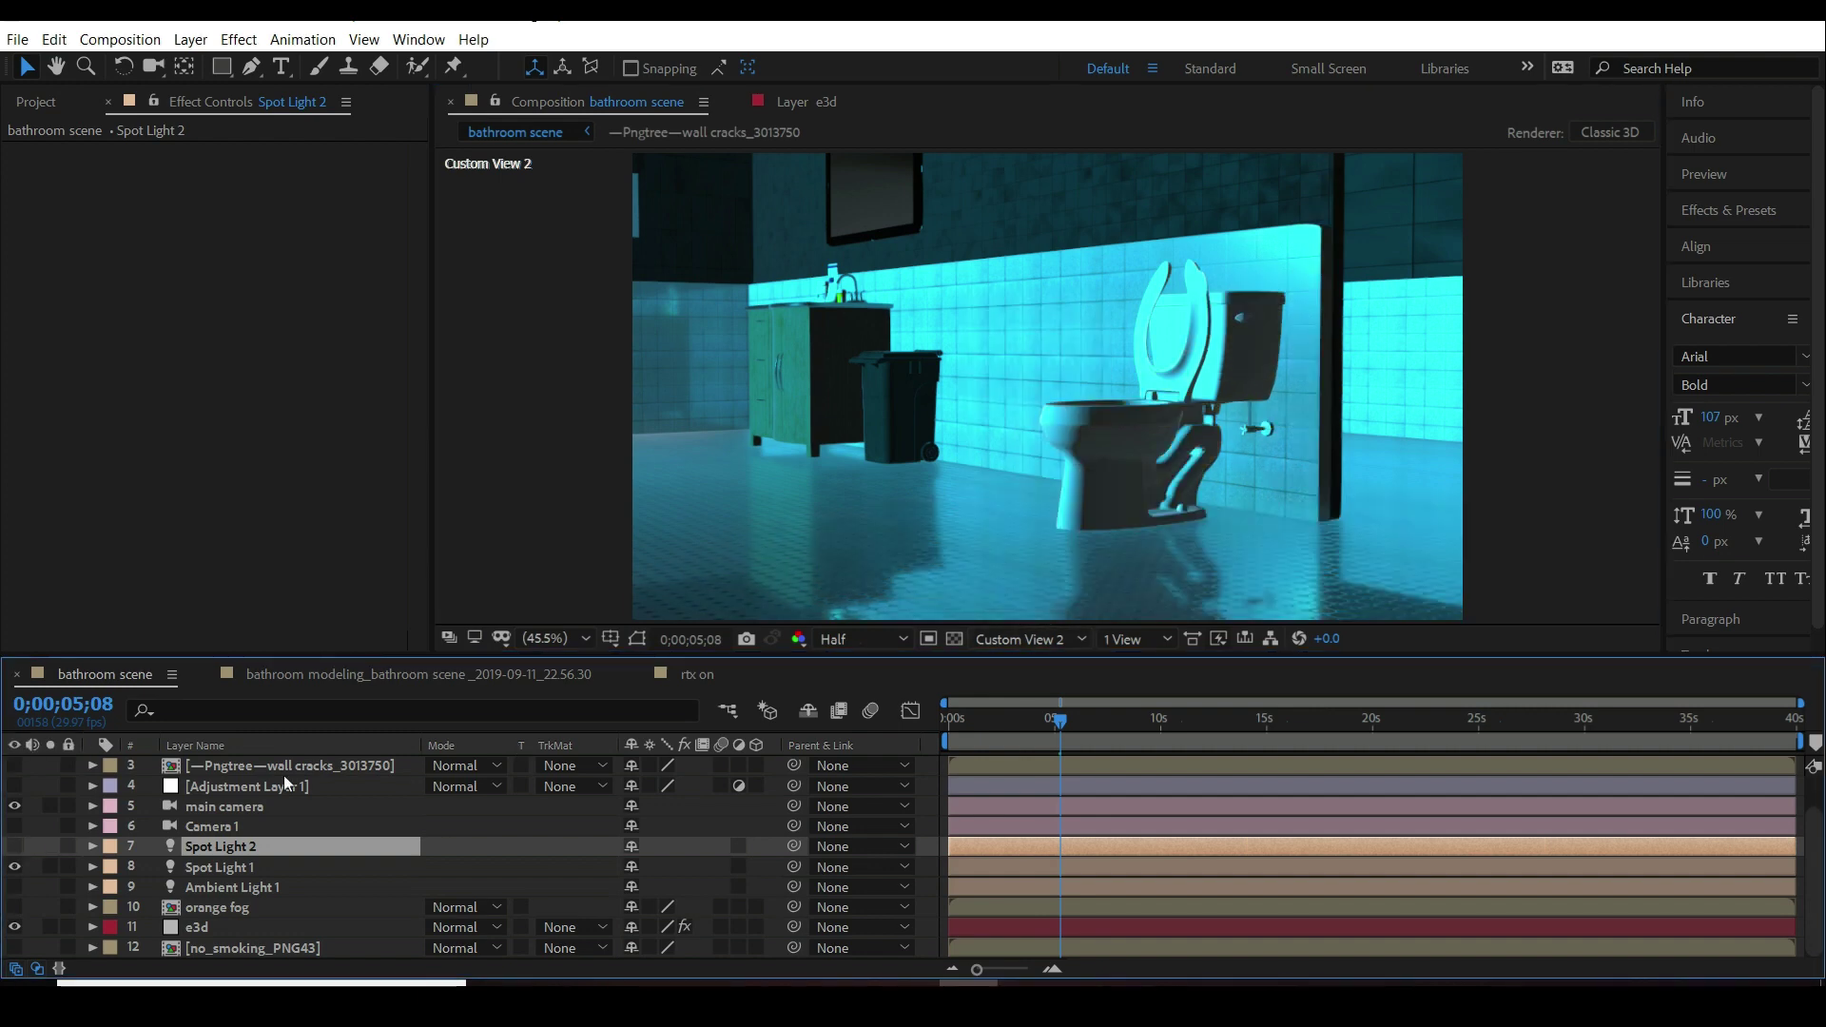
# - Select the e3d layer, return to Active Camera view, and expand Element's Render Settings
pyautogui.click(1025, 639)
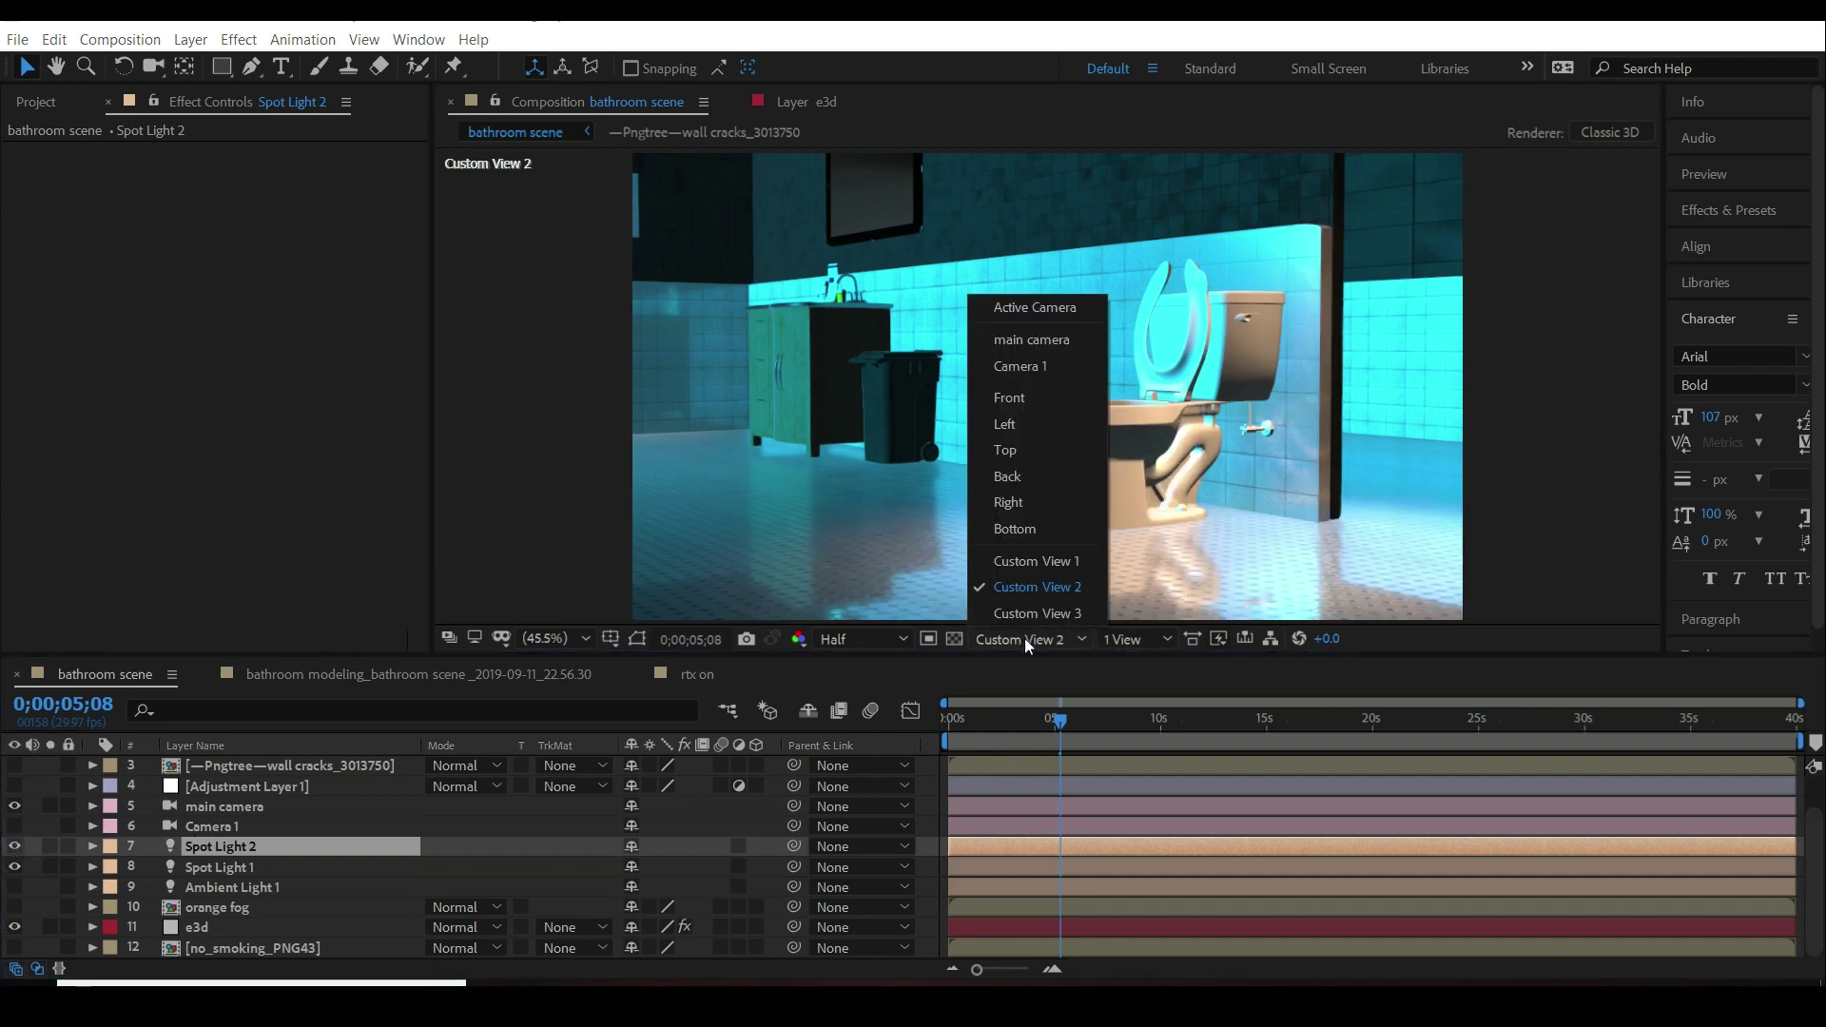
pyautogui.click(1031, 293)
pyautogui.click(1008, 640)
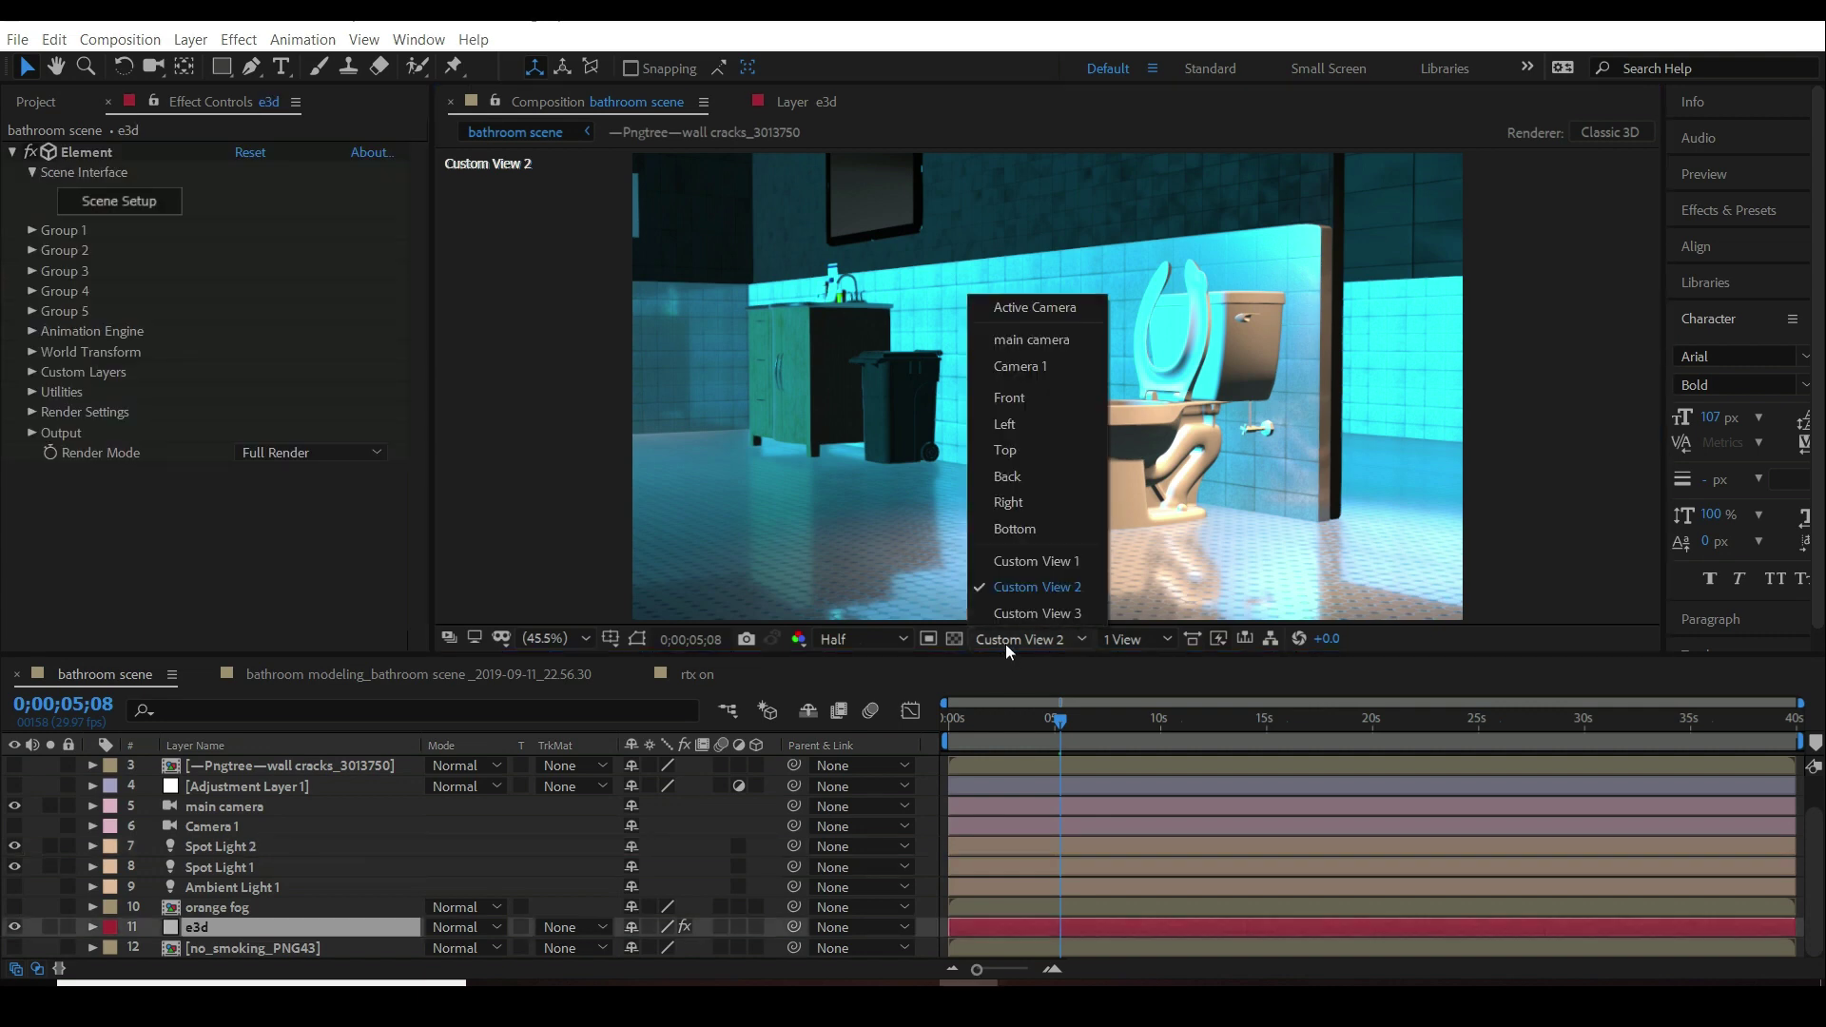
pyautogui.click(1010, 308)
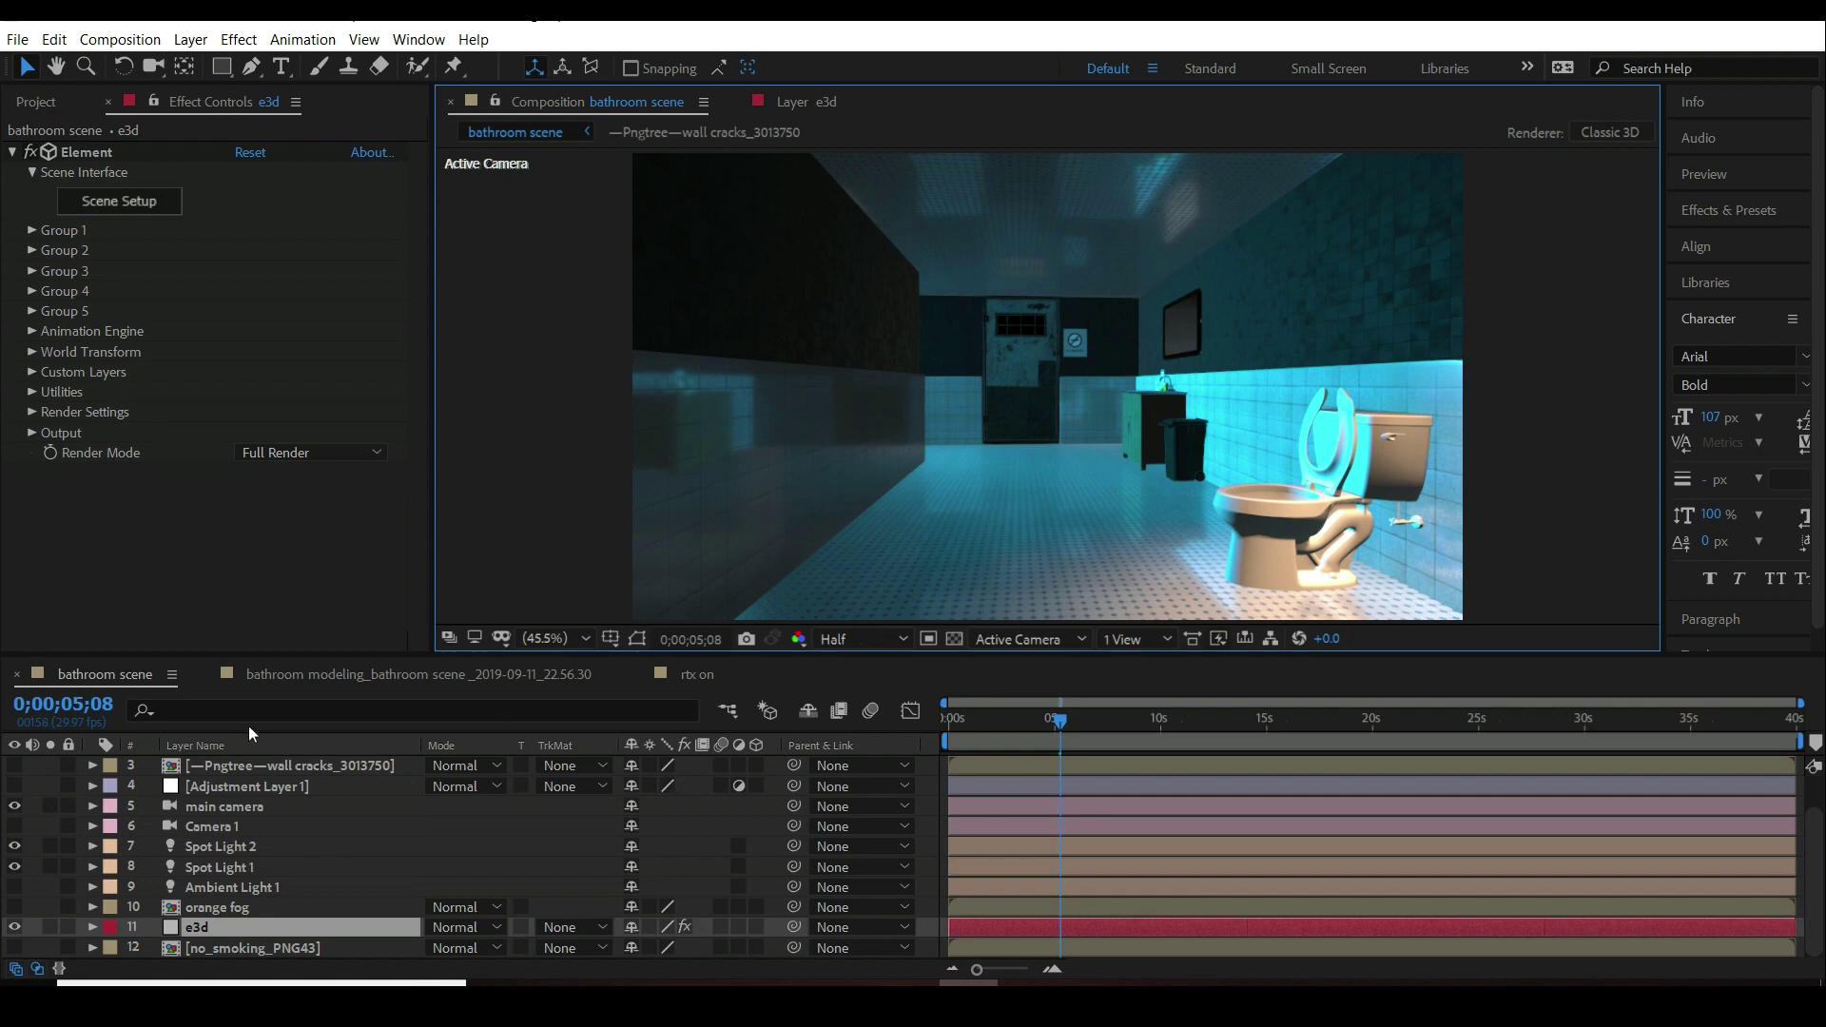
pyautogui.click(32, 413)
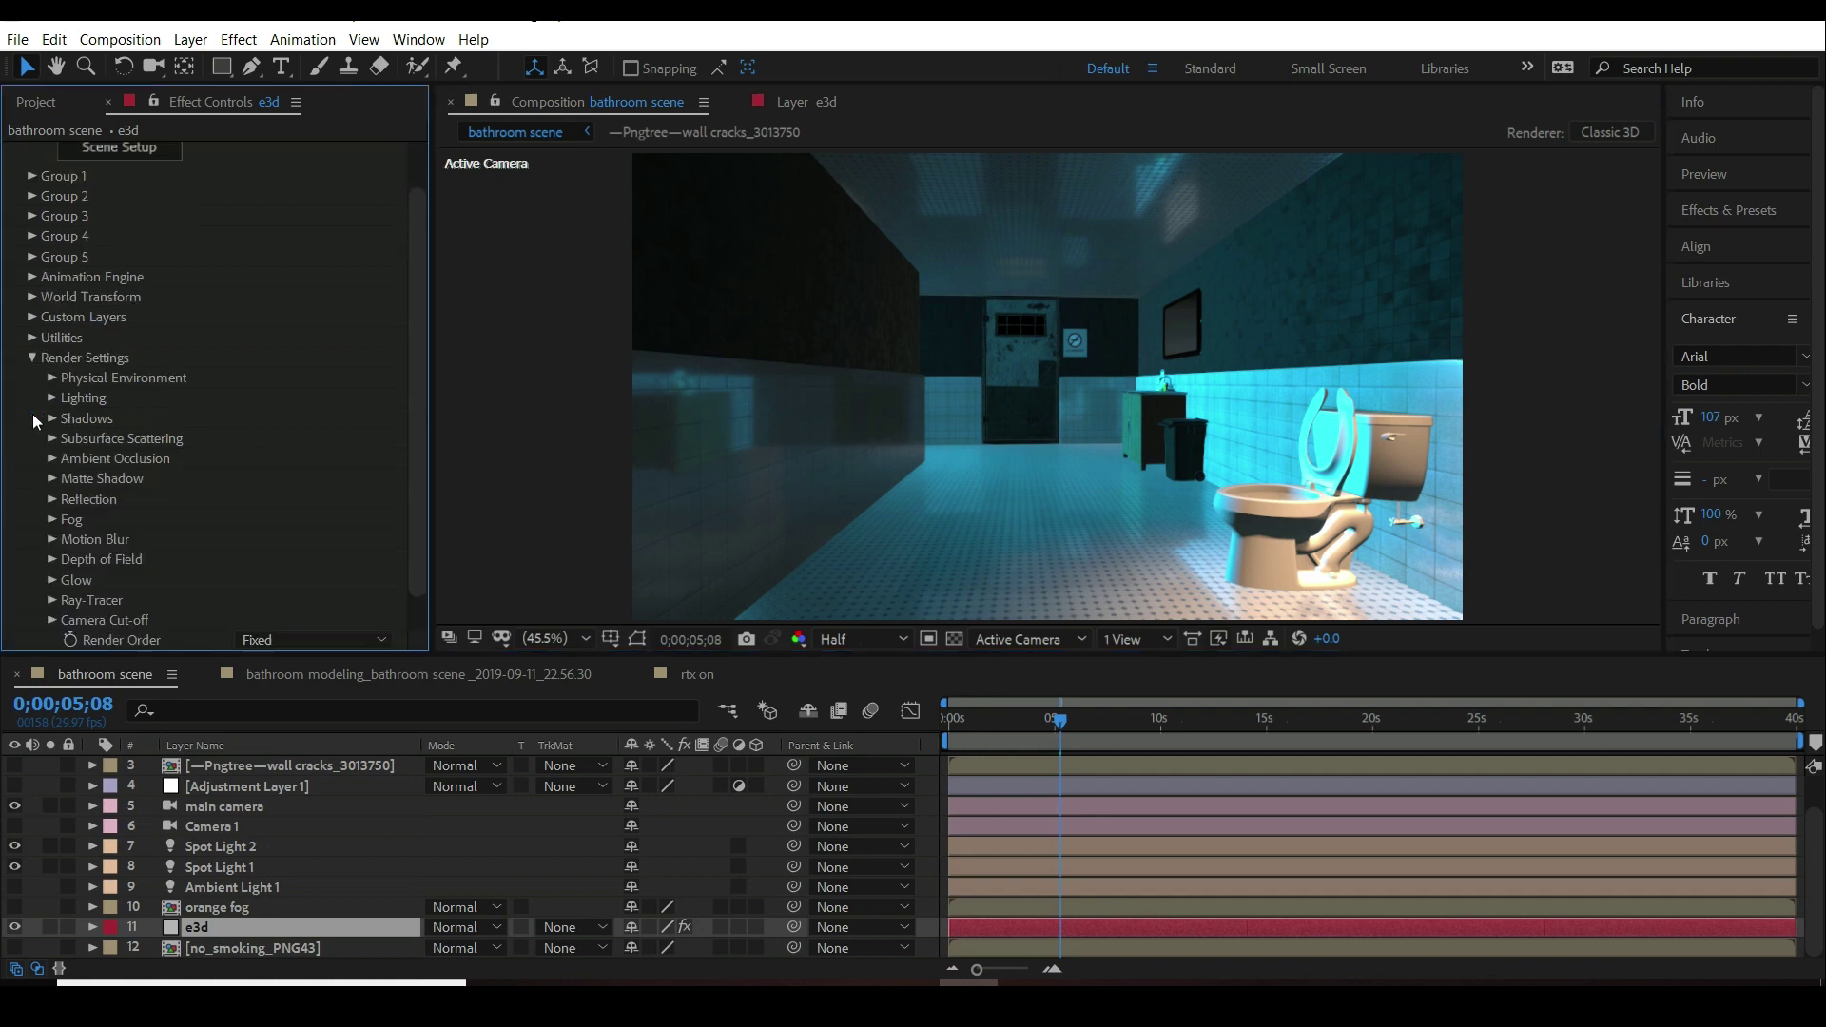
# - Expand Ambient Occlusion on the Element effect and enable ray-traced AO
pyautogui.click(52, 460)
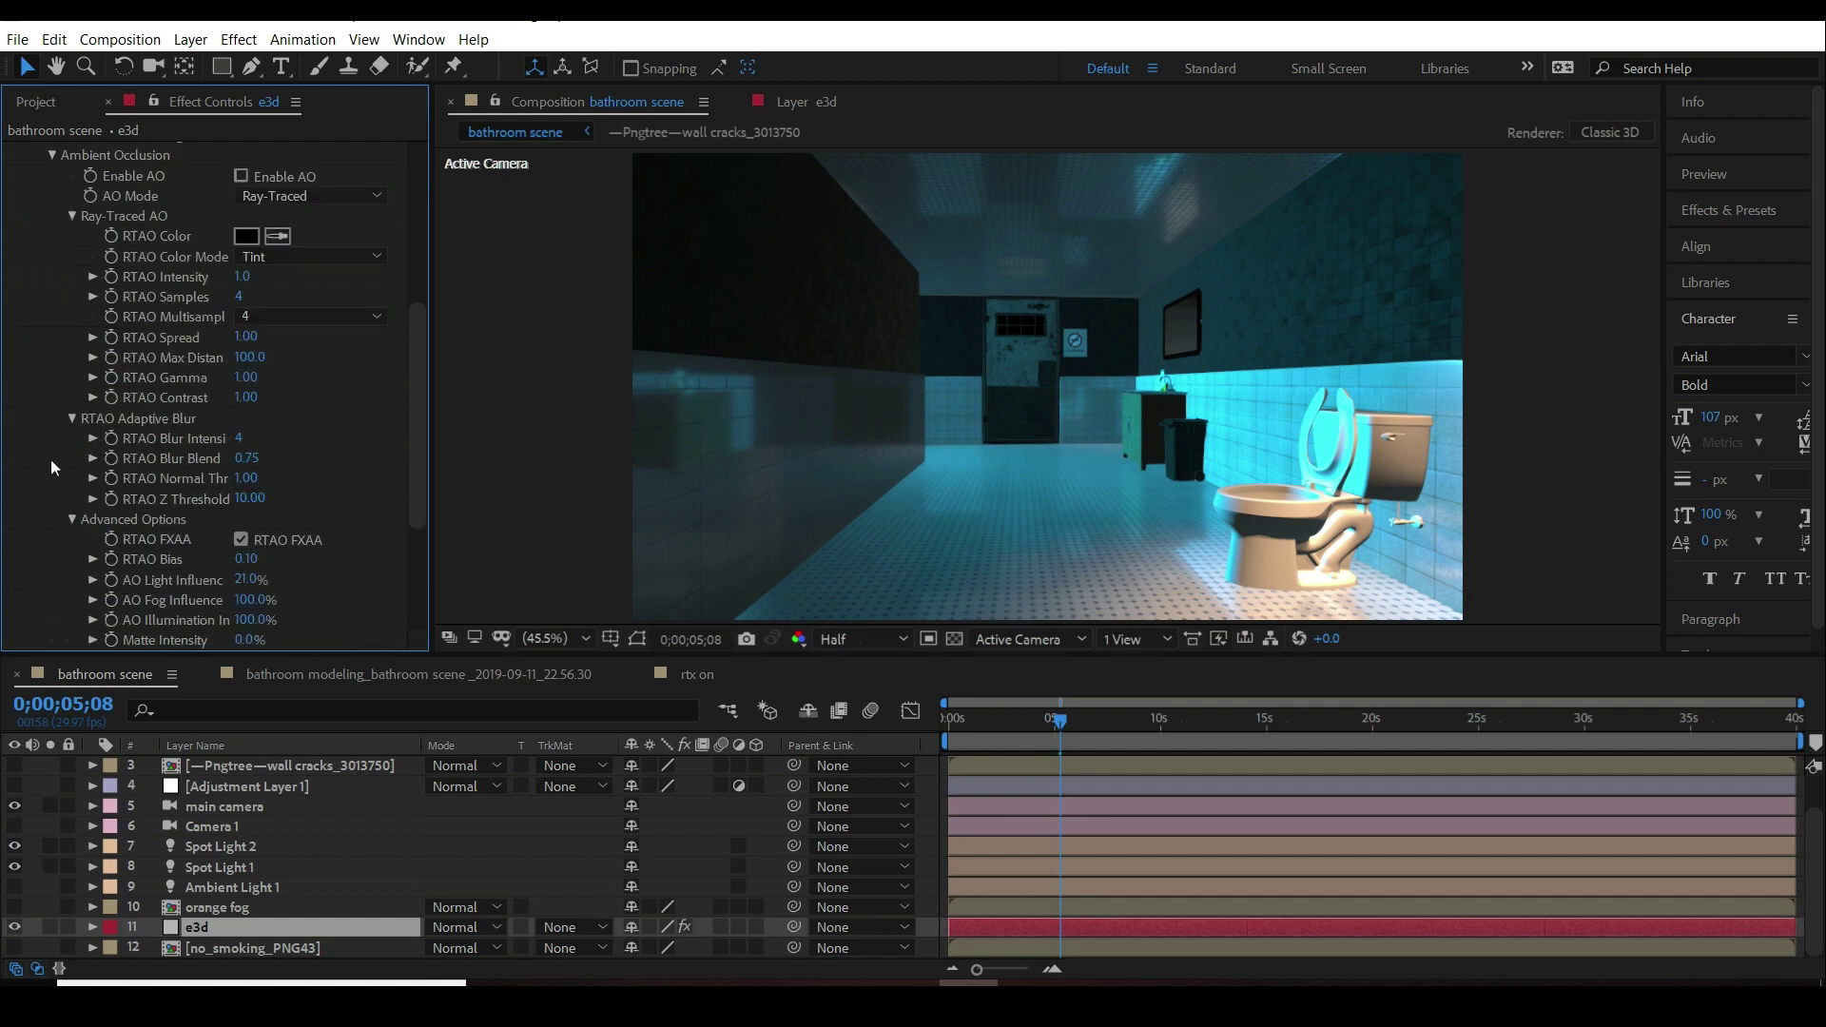
pyautogui.scroll(3, 312, 411)
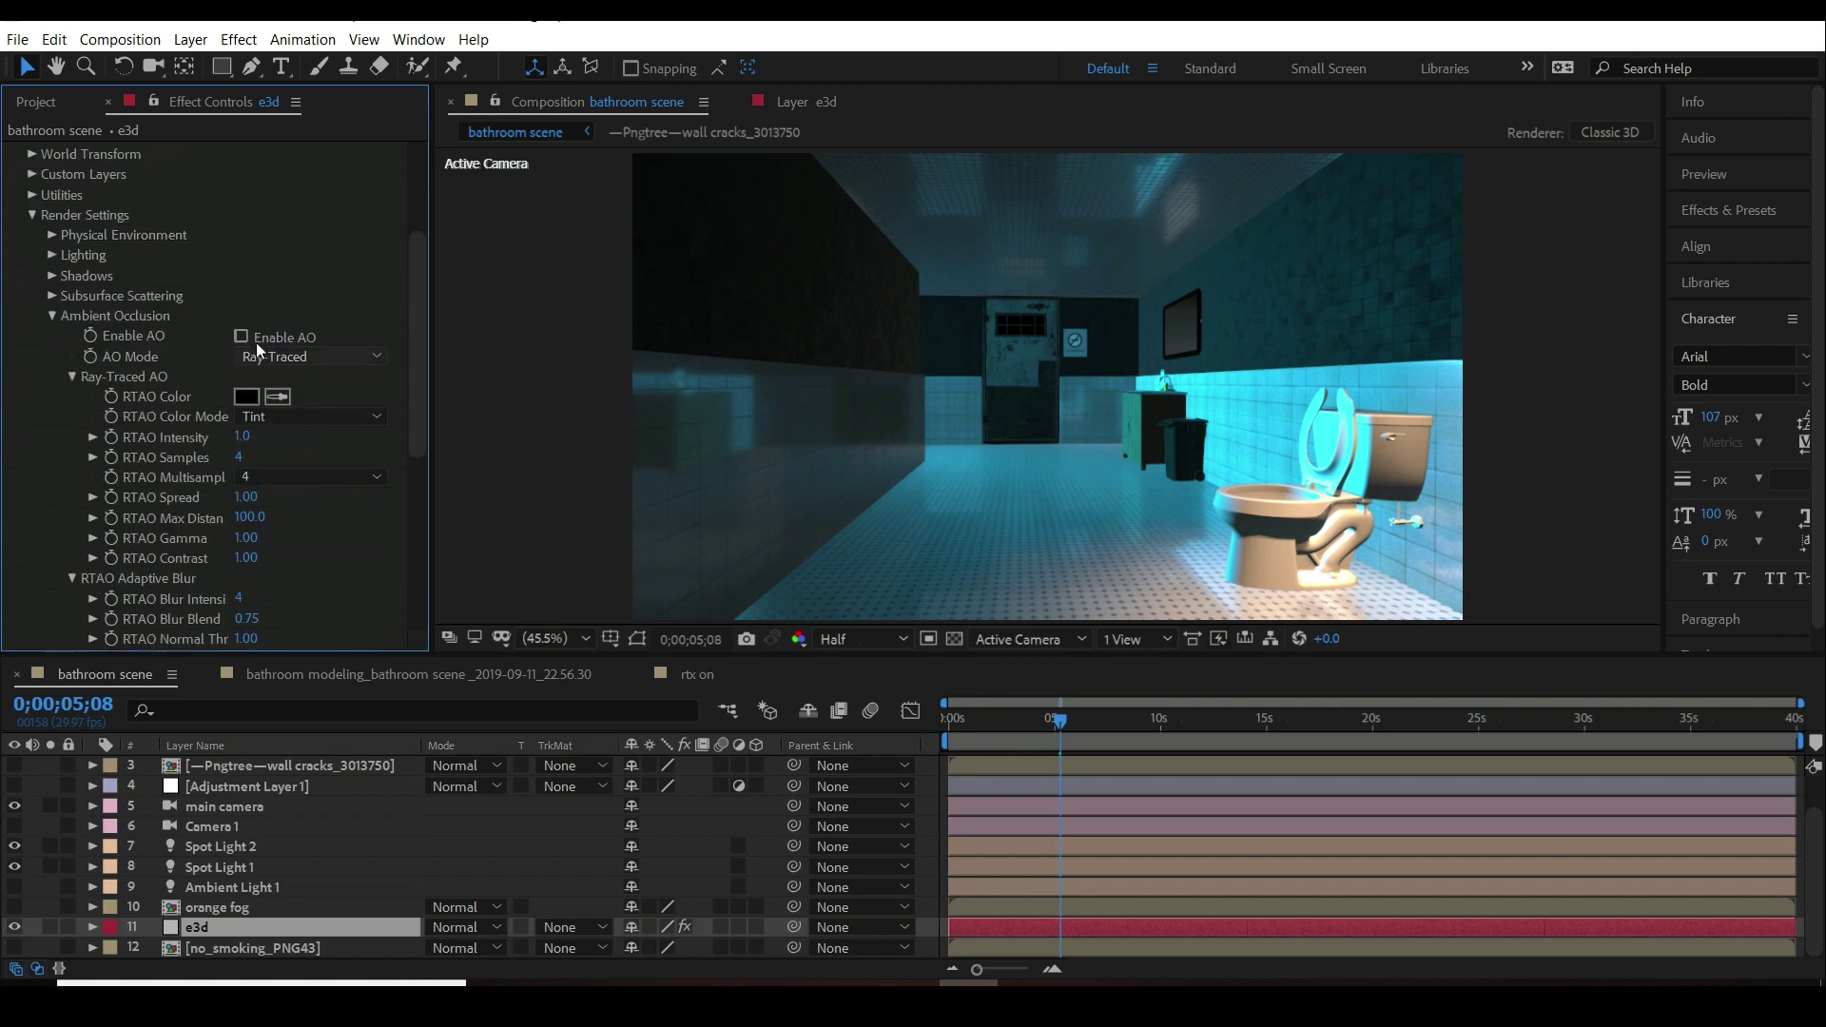
pyautogui.click(278, 355)
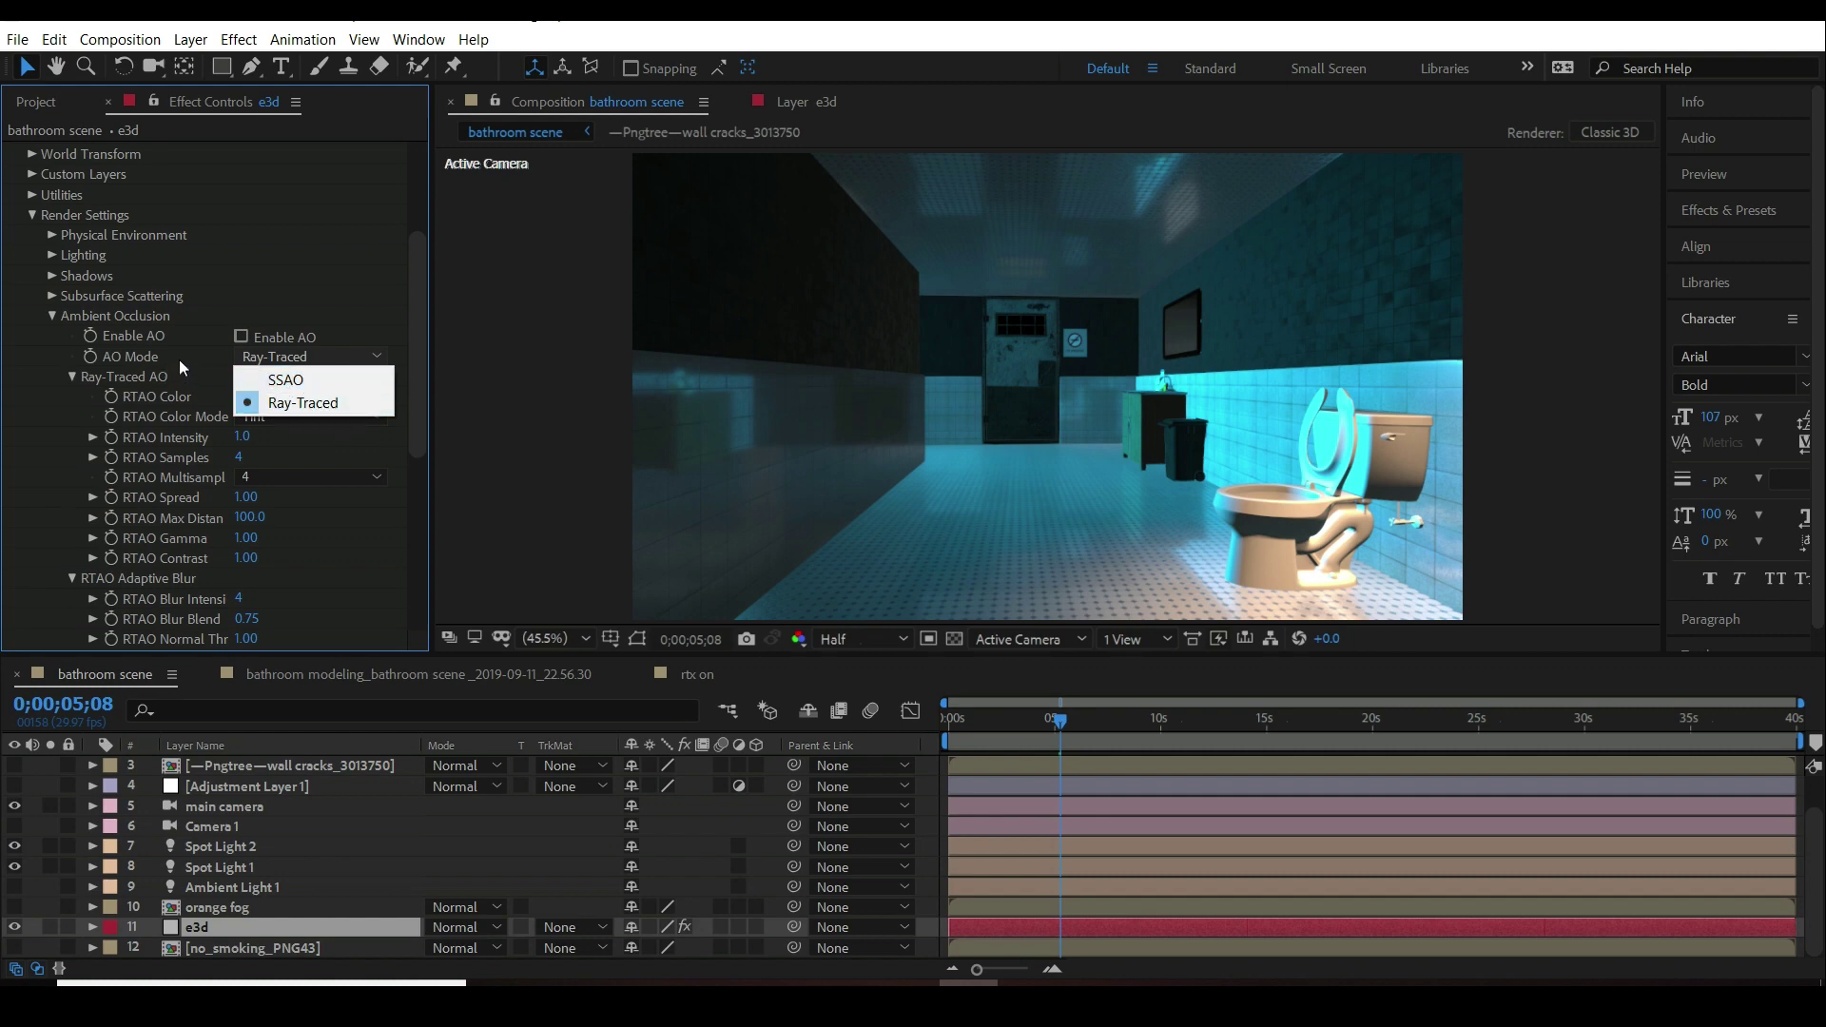
pyautogui.click(254, 335)
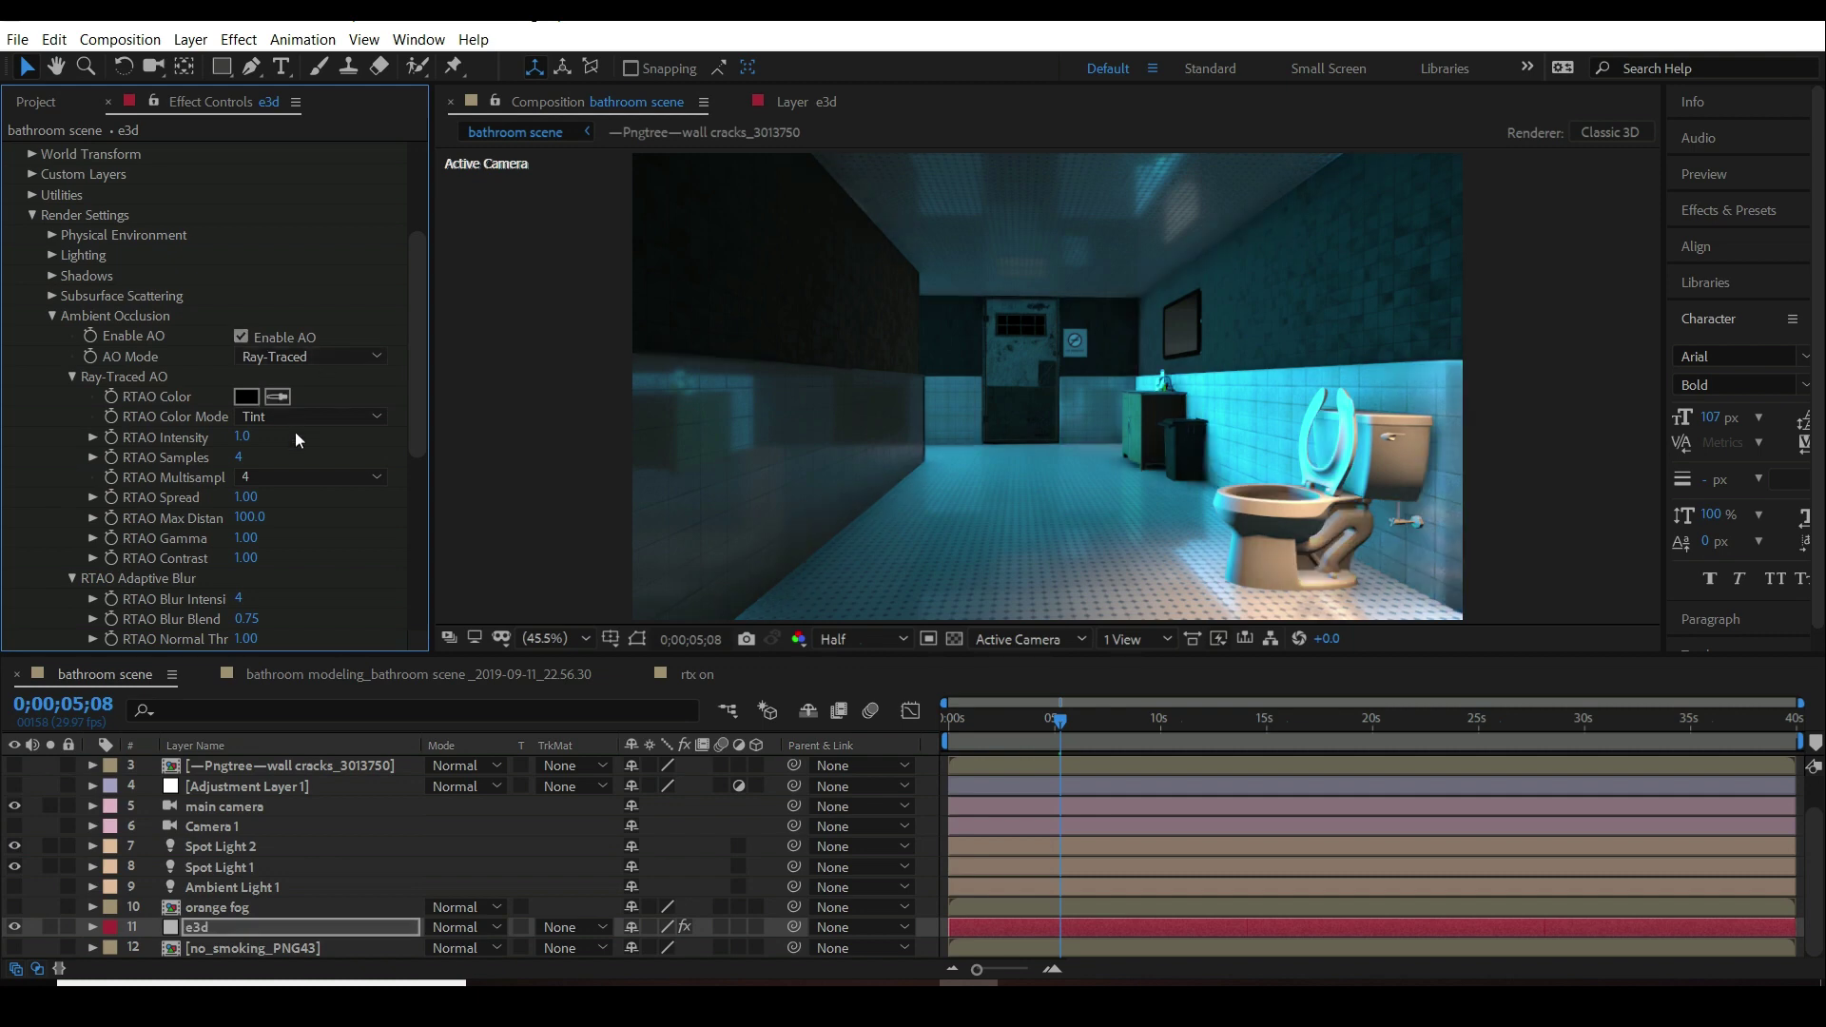
pyautogui.scroll(-2, 287, 477)
pyautogui.scroll(-1, 287, 470)
pyautogui.scroll(-1, 290, 466)
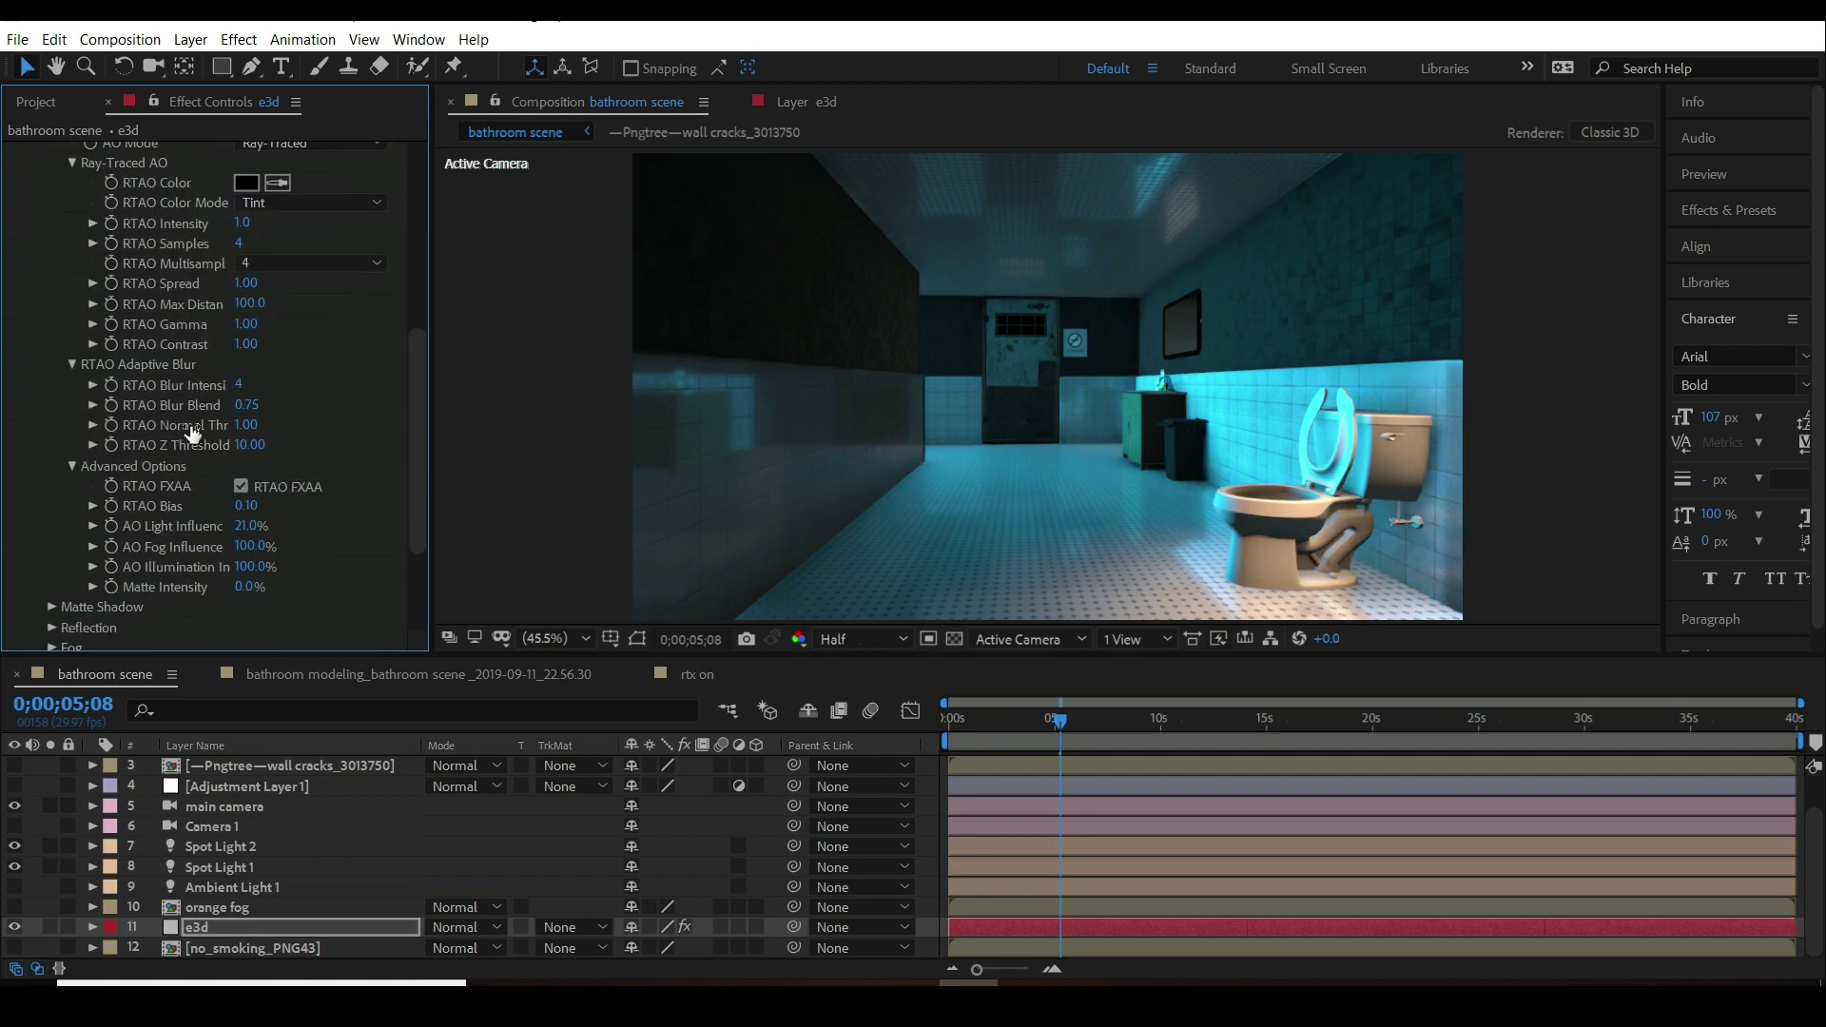
pyautogui.scroll(8, 338, 534)
# - Collapse Ambient Occlusion, expand Shadows and set Shadow Mode to Shadow Mapping
pyautogui.click(53, 266)
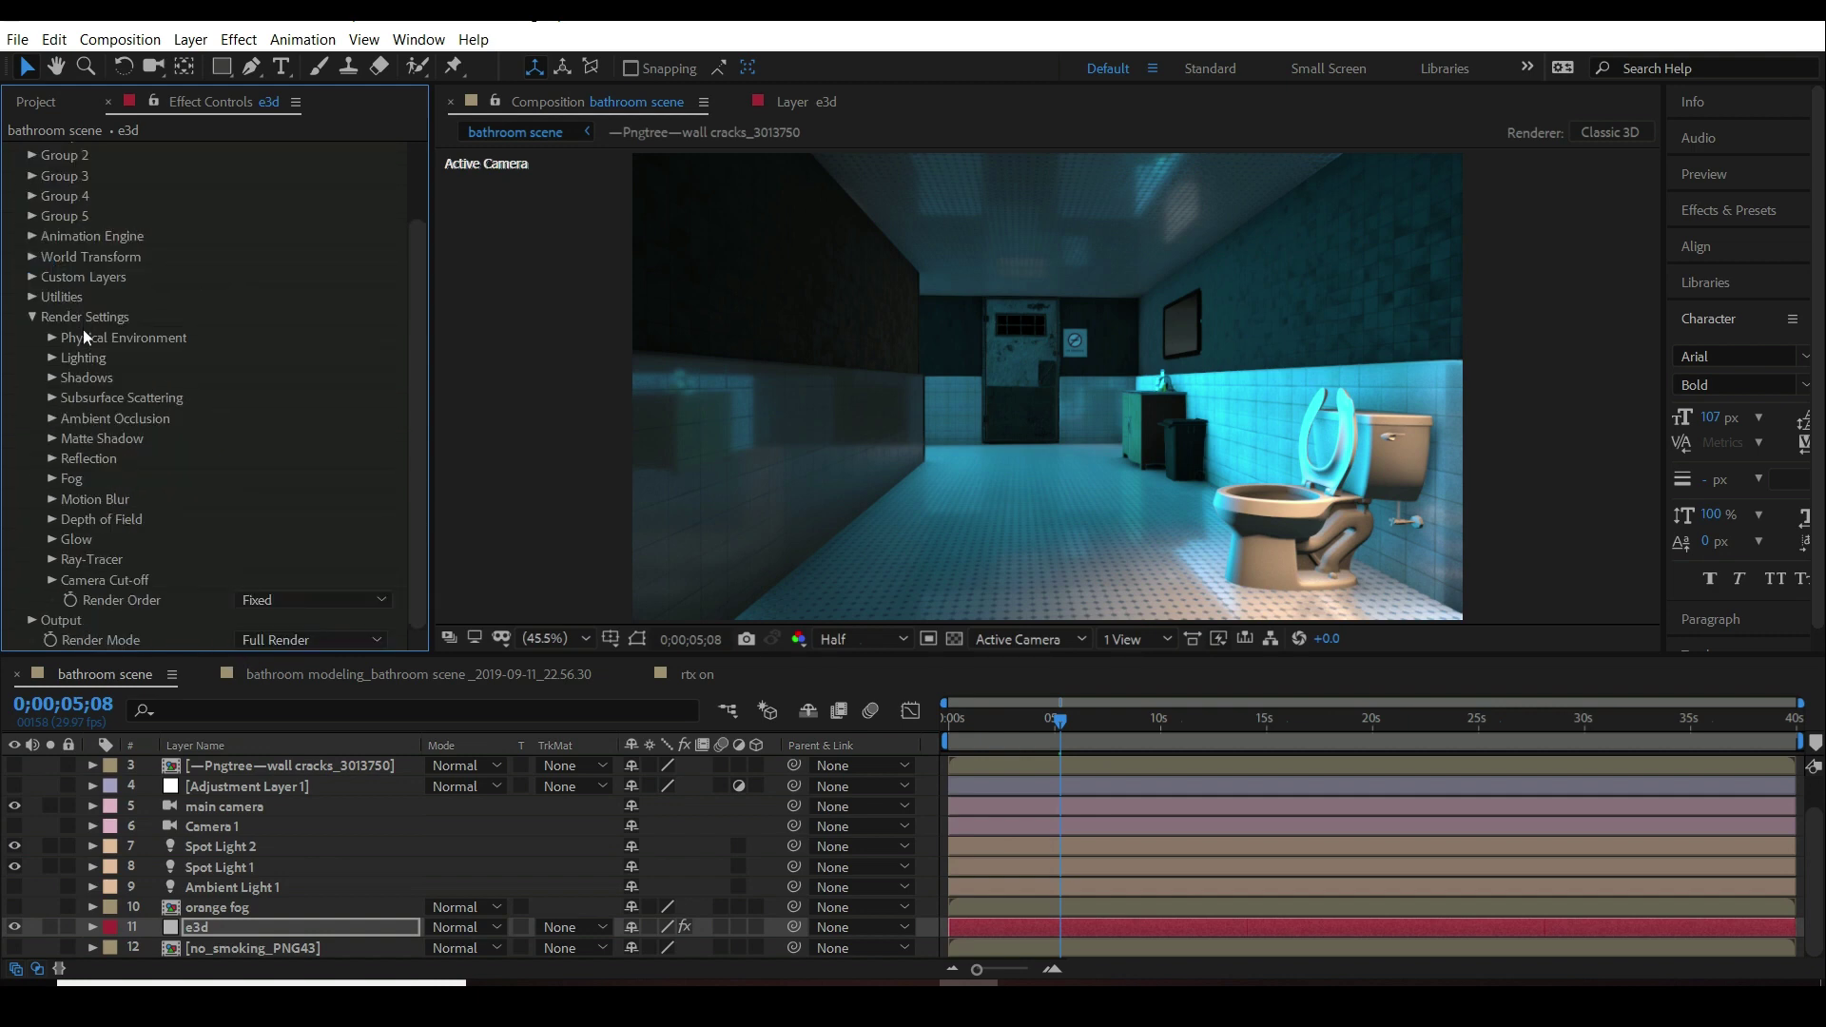
pyautogui.click(53, 378)
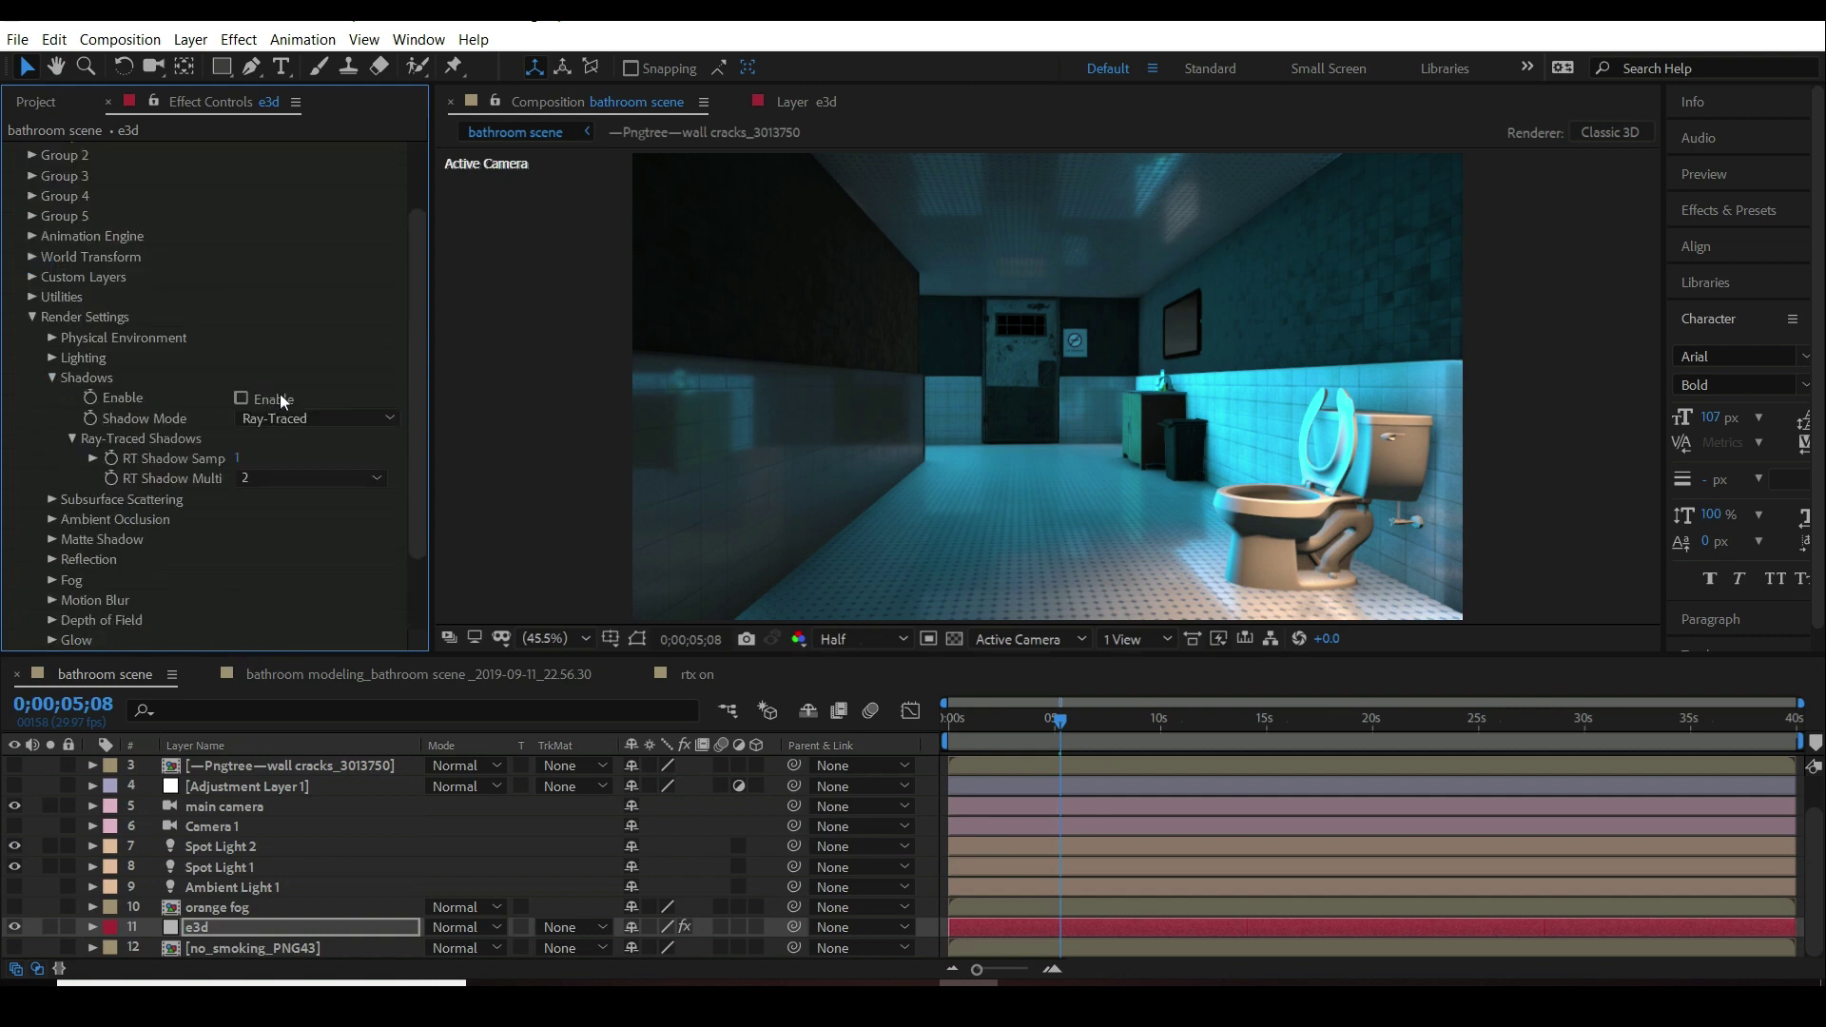
pyautogui.click(277, 422)
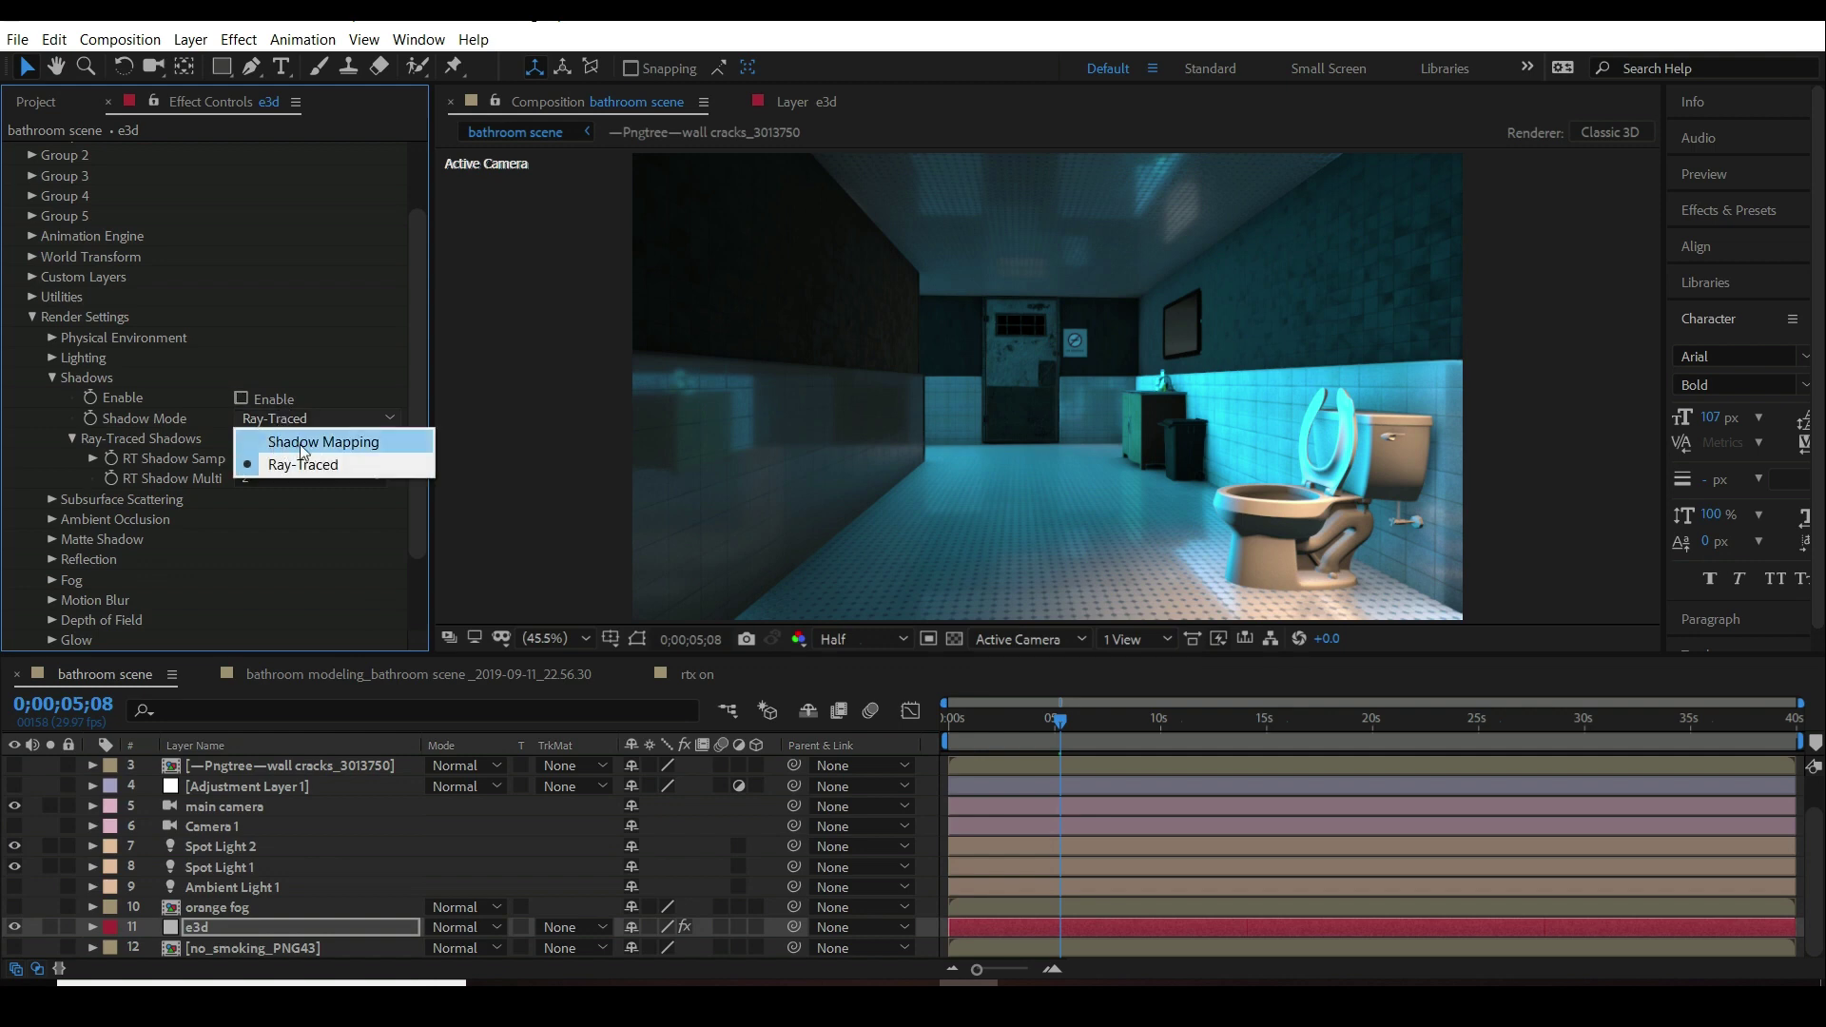
pyautogui.click(298, 447)
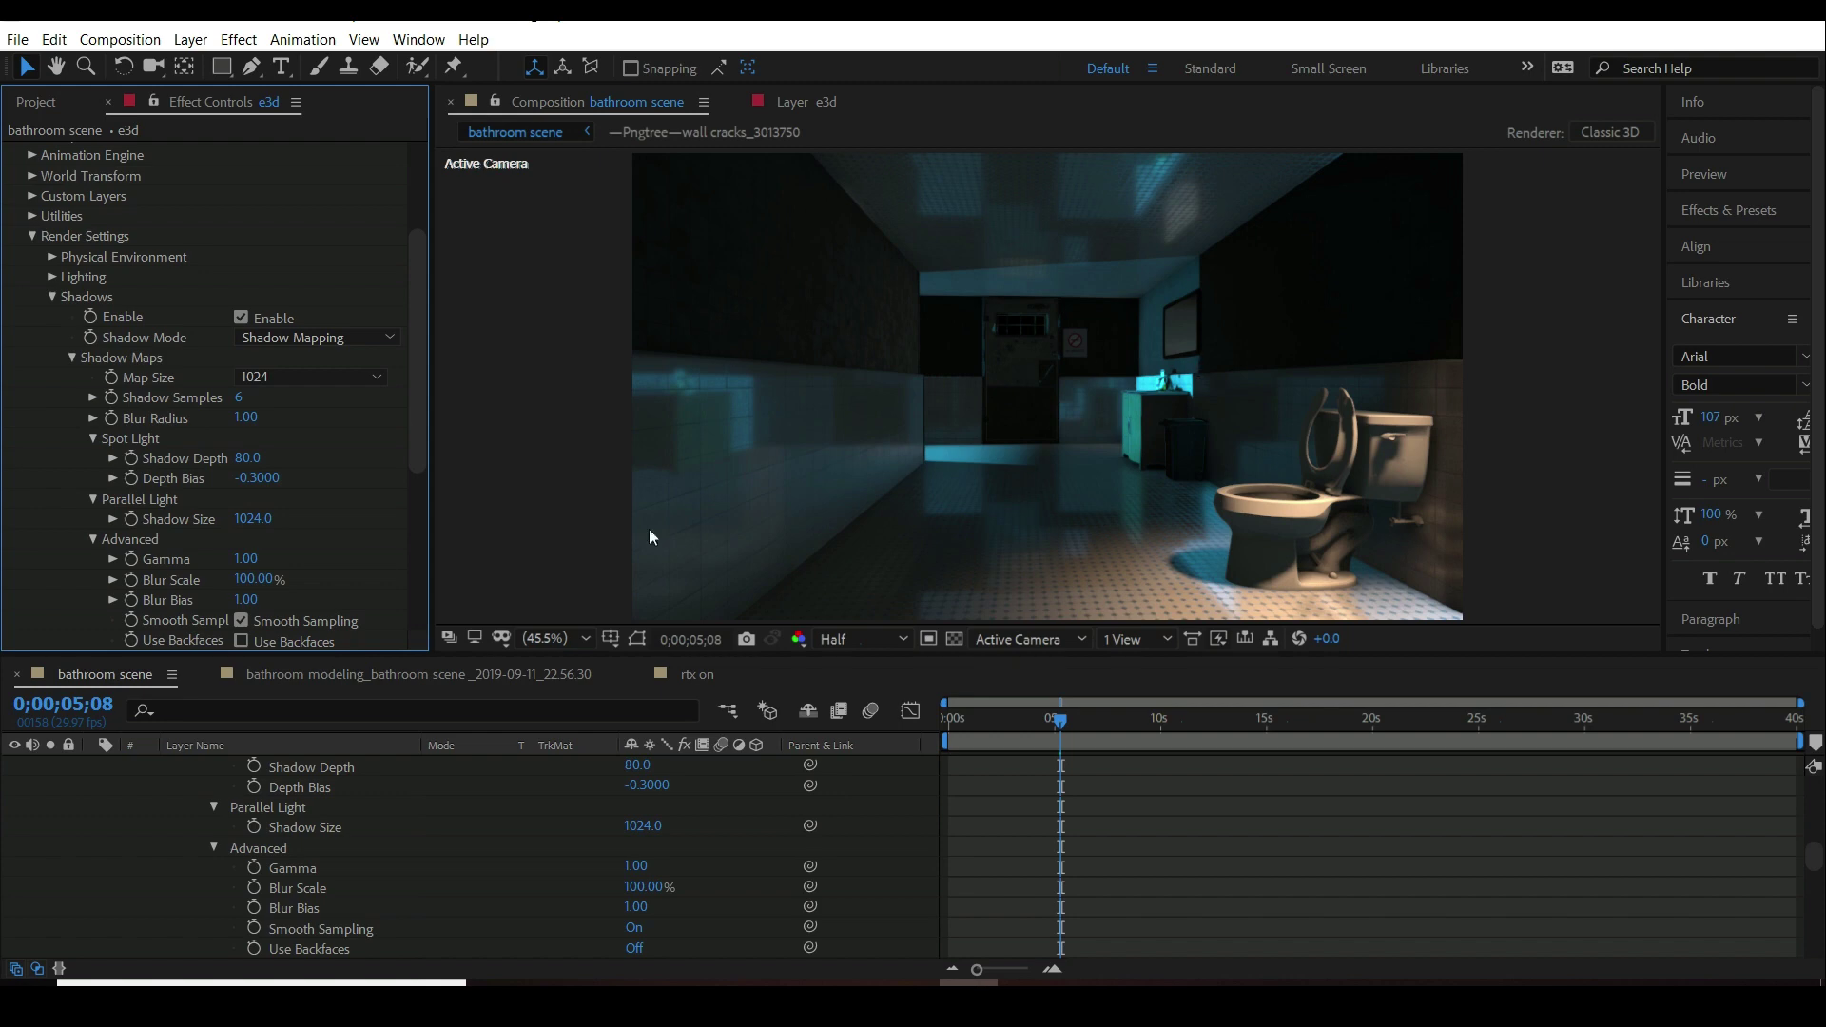
pyautogui.scroll(10, 226, 854)
pyautogui.scroll(-5, 139, 843)
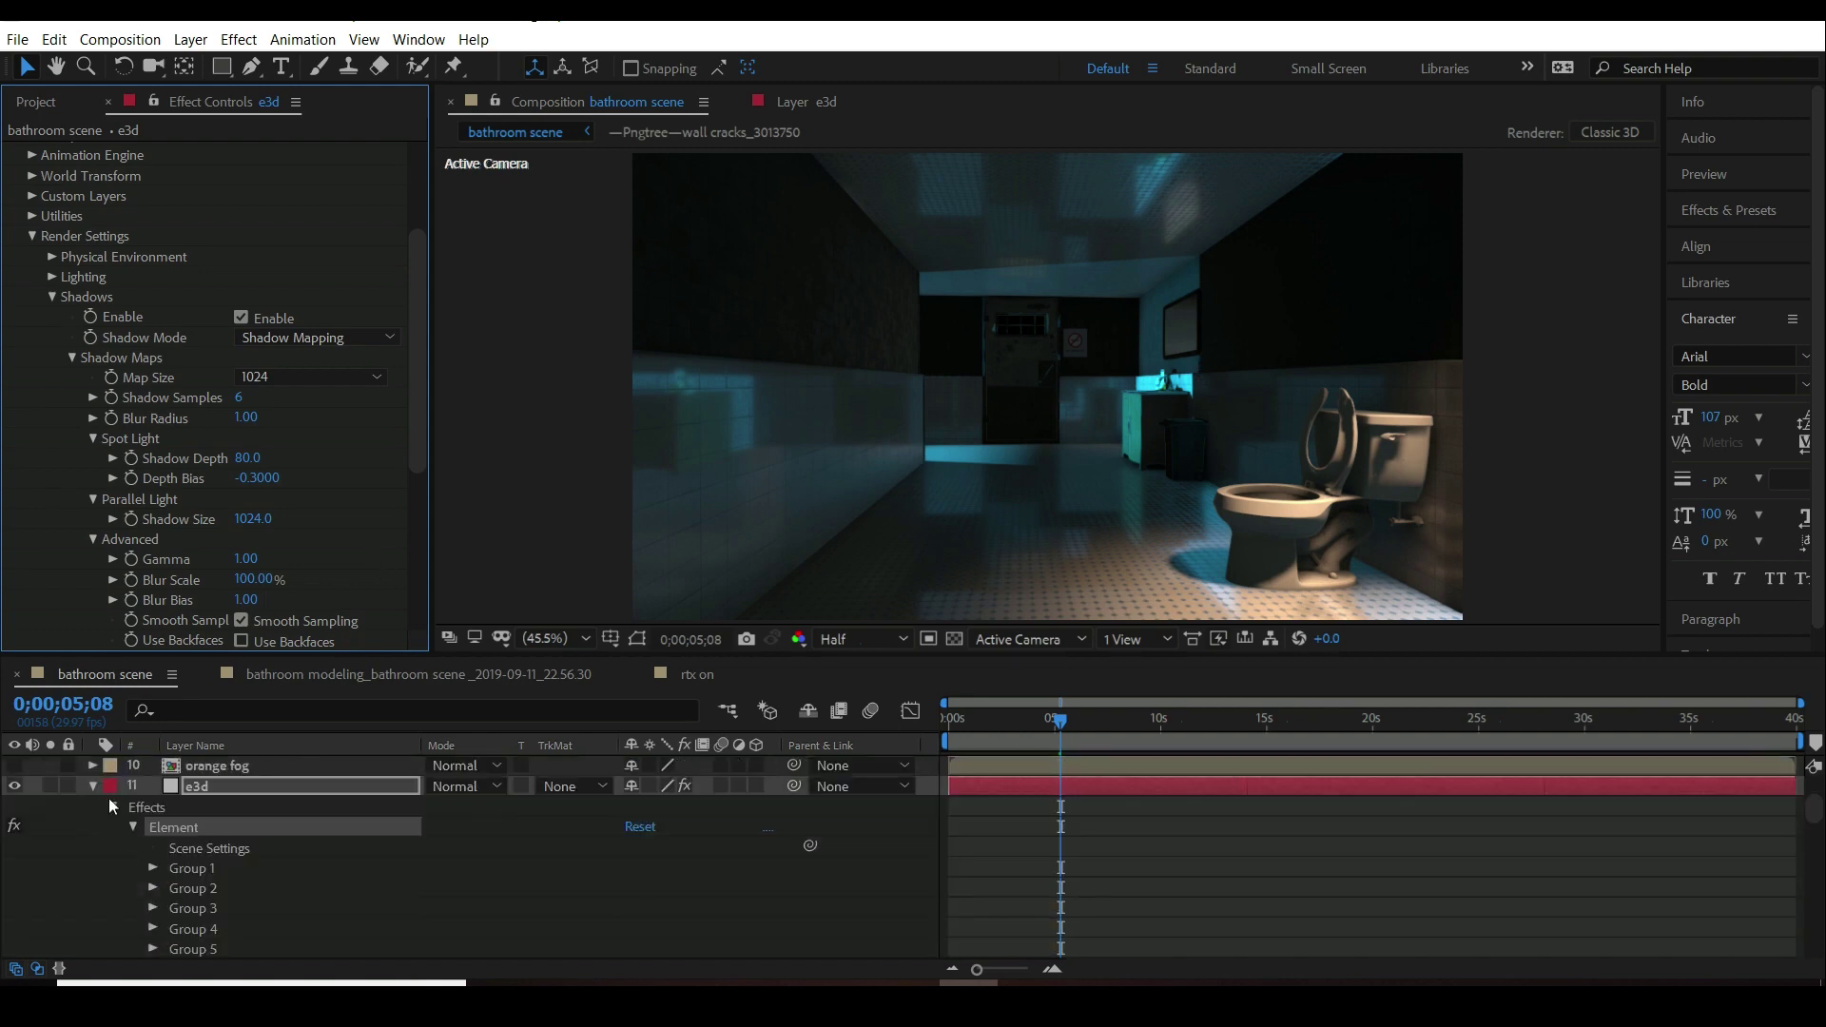
pyautogui.scroll(5, 107, 797)
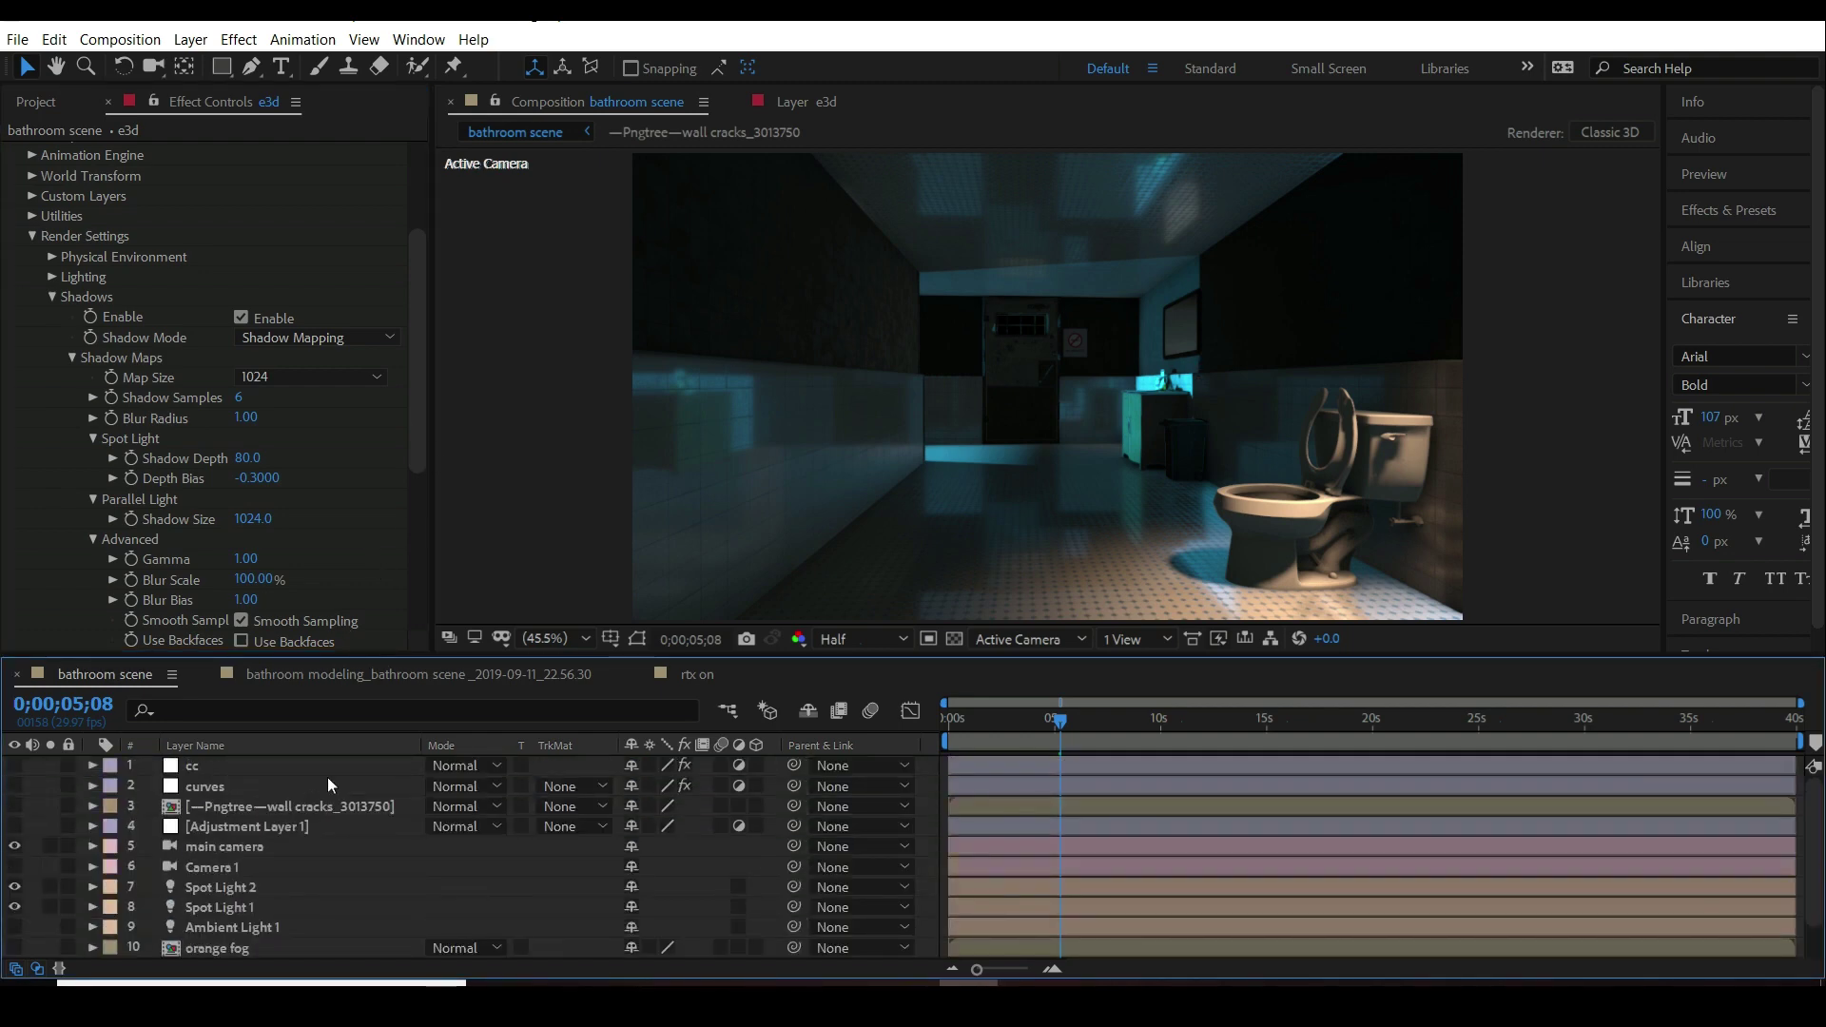
# - Check both spot lights' settings unchanged and rename Spot Light 1 to 'blue light'
pyautogui.doubleClick(224, 888)
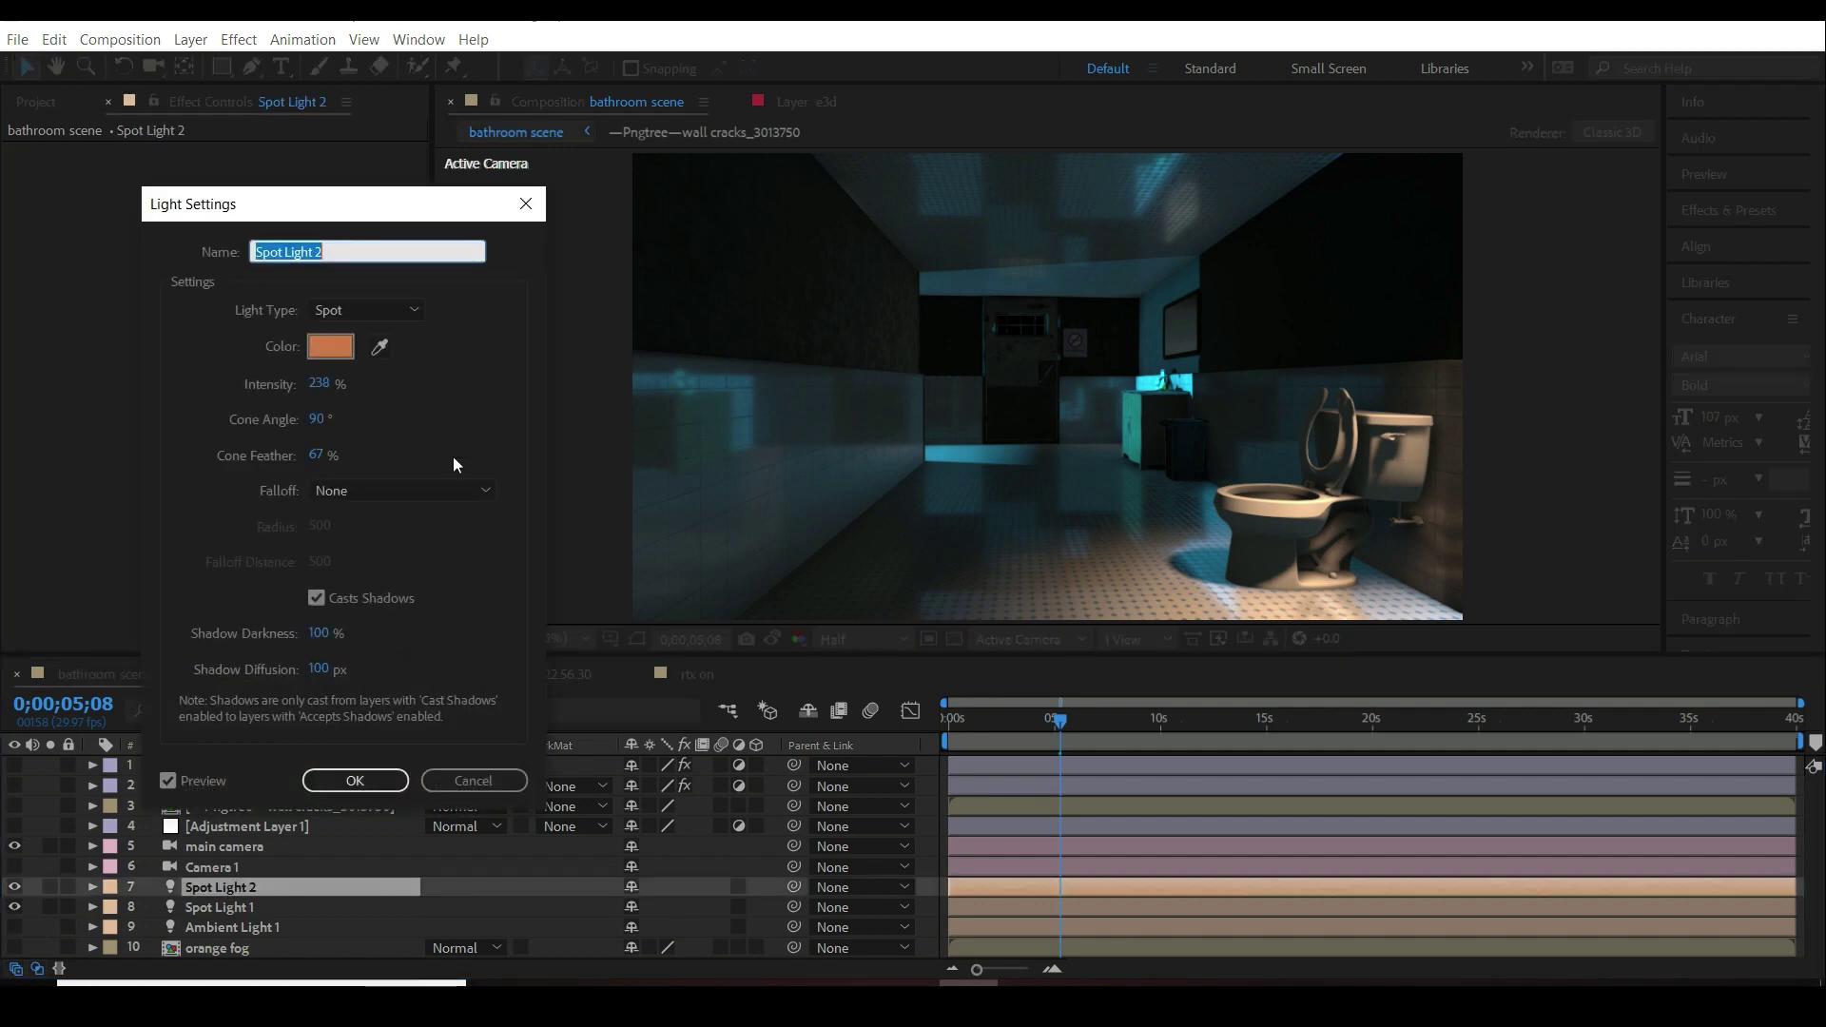
pyautogui.click(436, 781)
pyautogui.doubleClick(207, 907)
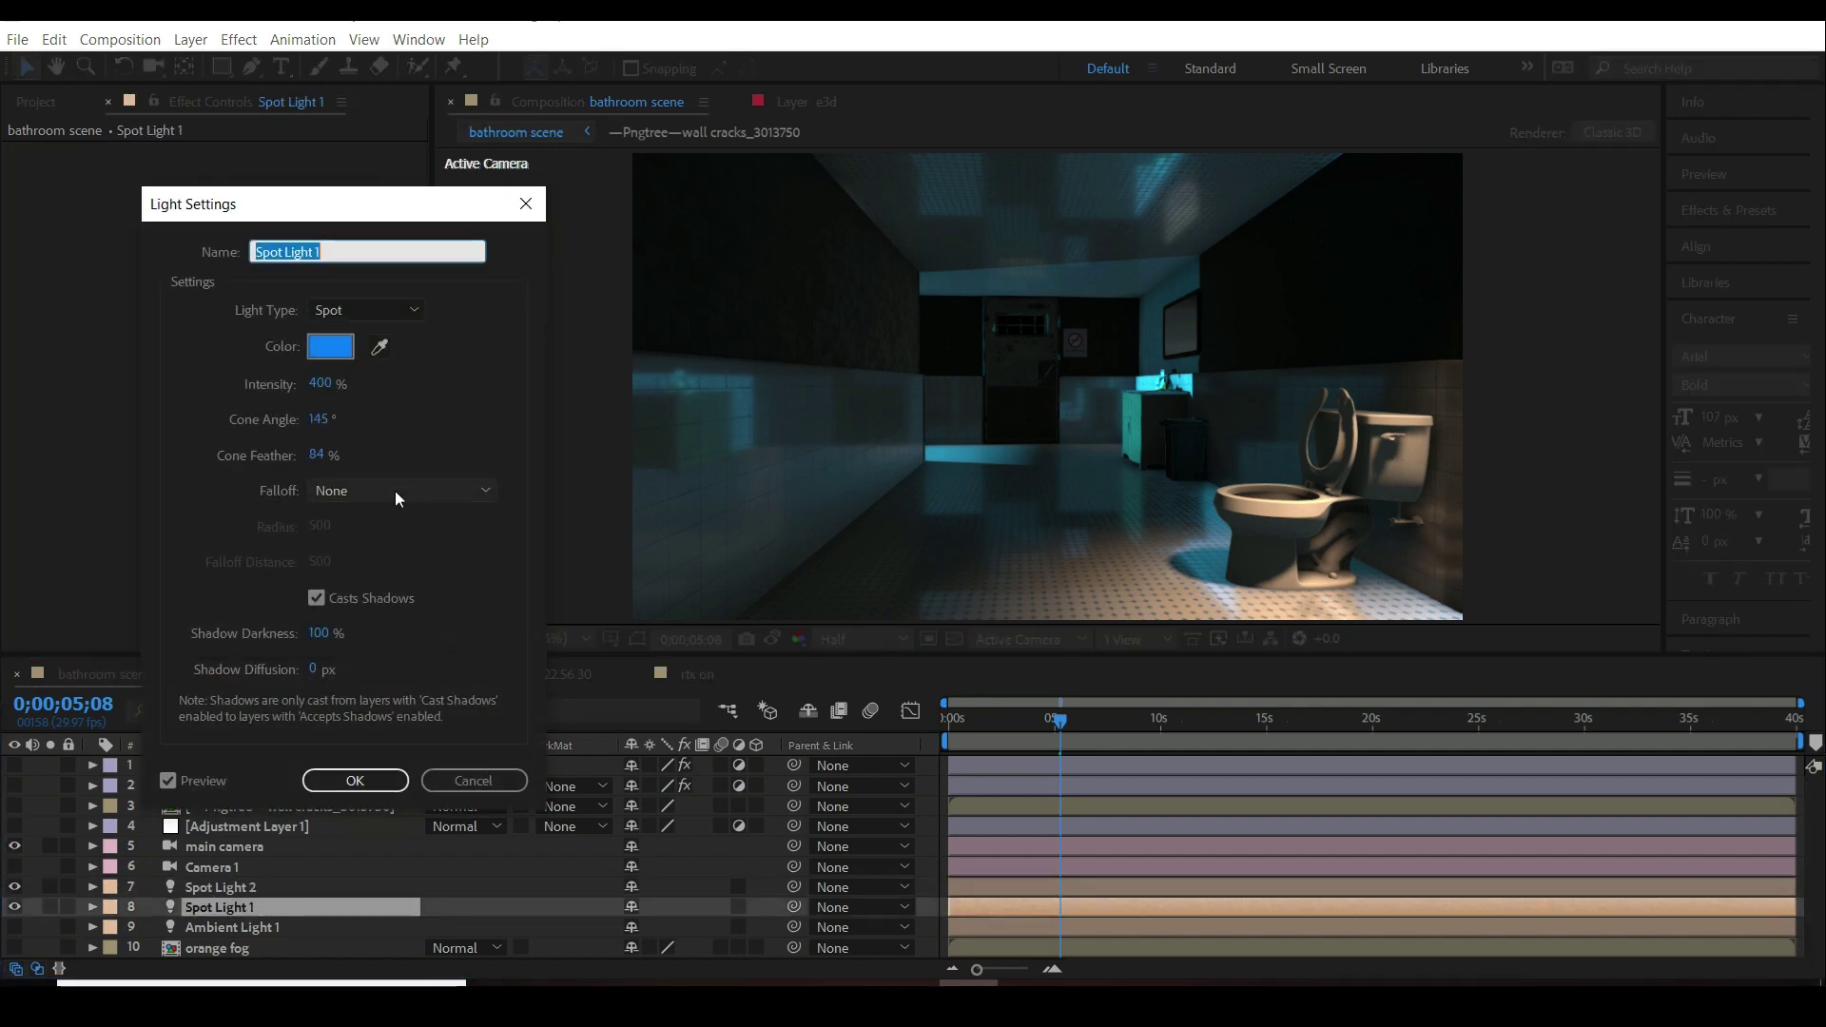
pyautogui.click(322, 670)
pyautogui.press('Return')
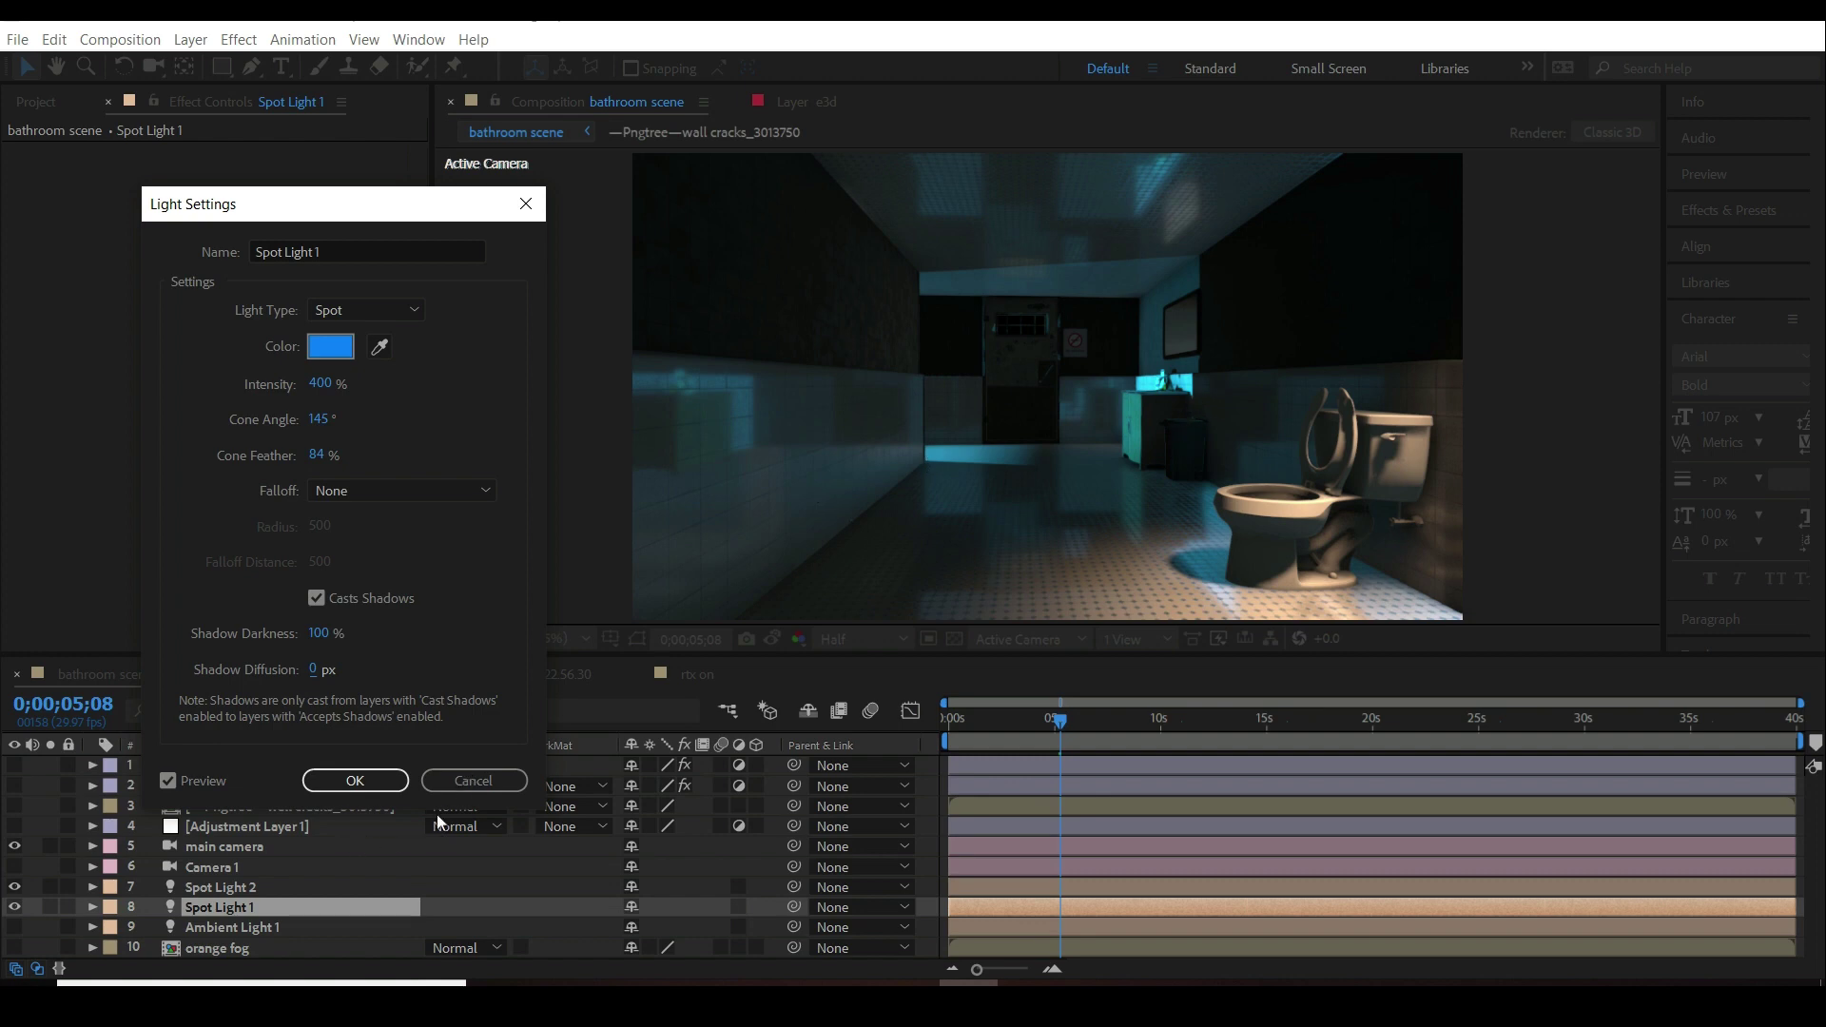
pyautogui.press('Return')
pyautogui.press('Return')
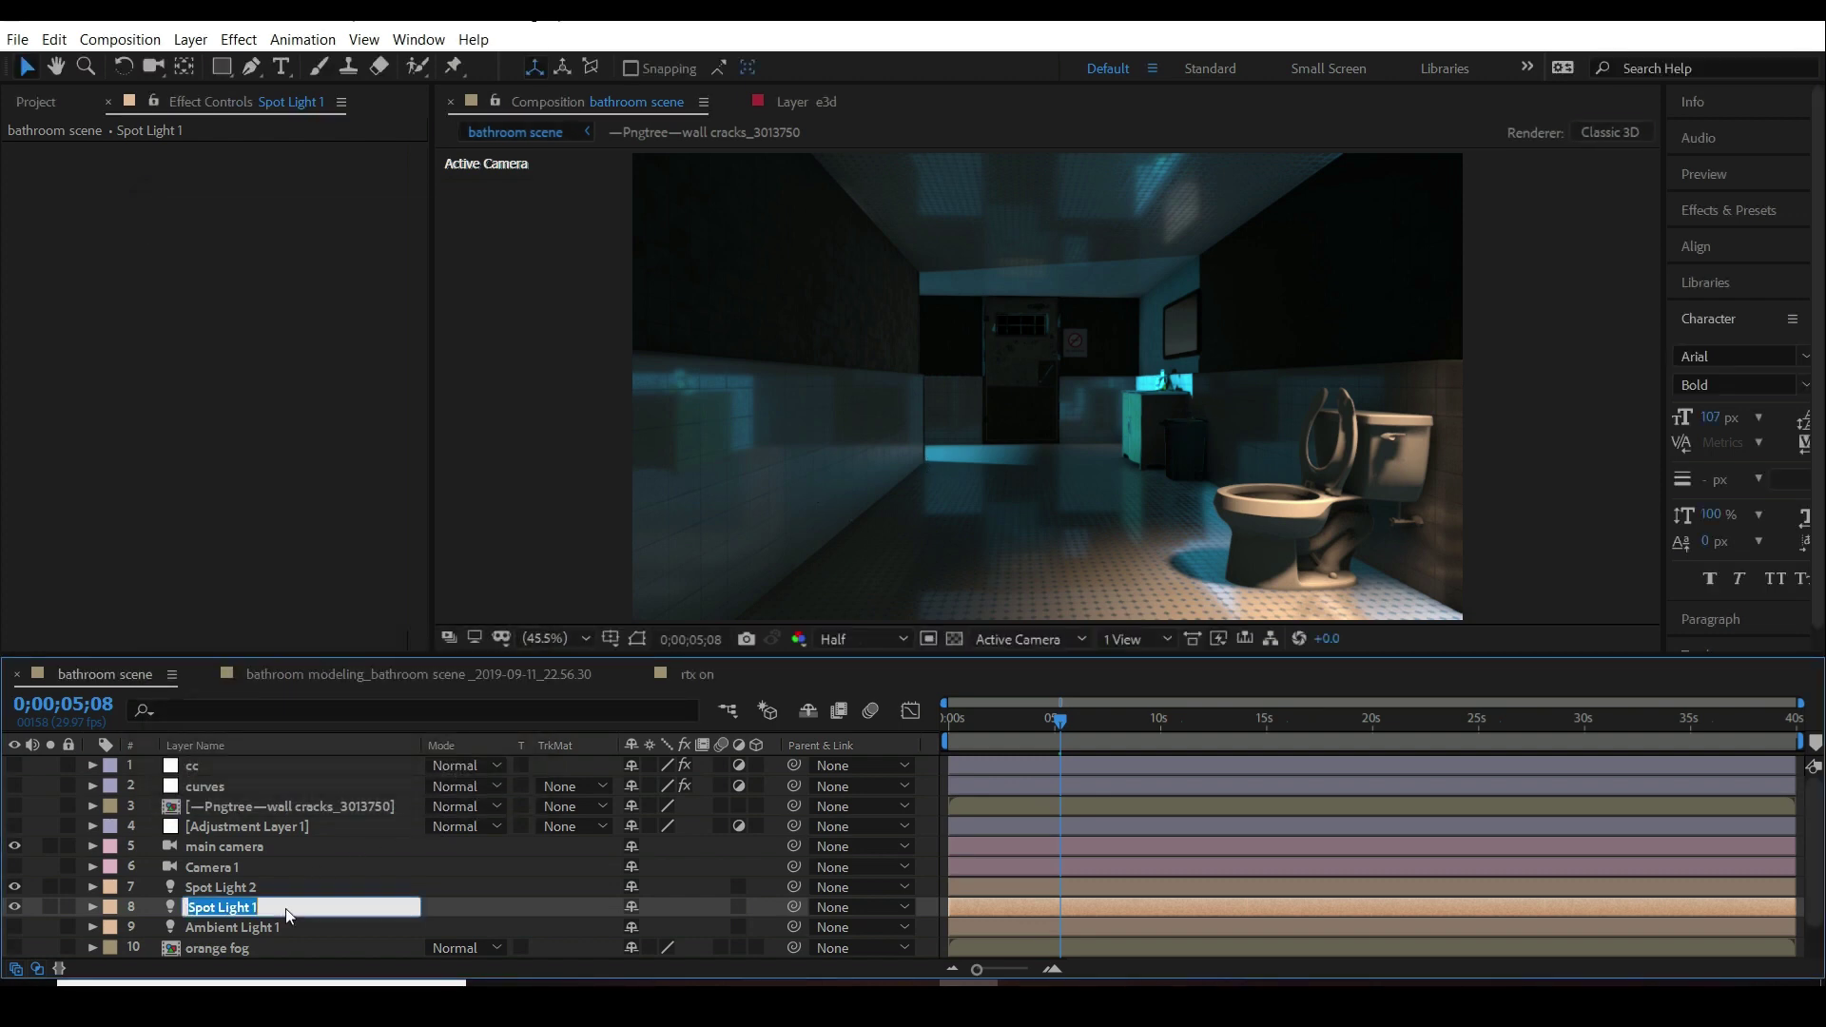
pyautogui.write('blue light')
pyautogui.press('Return')
# - Set the blue light's Shadow Diffusion to 145 px and apply with OK
pyautogui.click(281, 888)
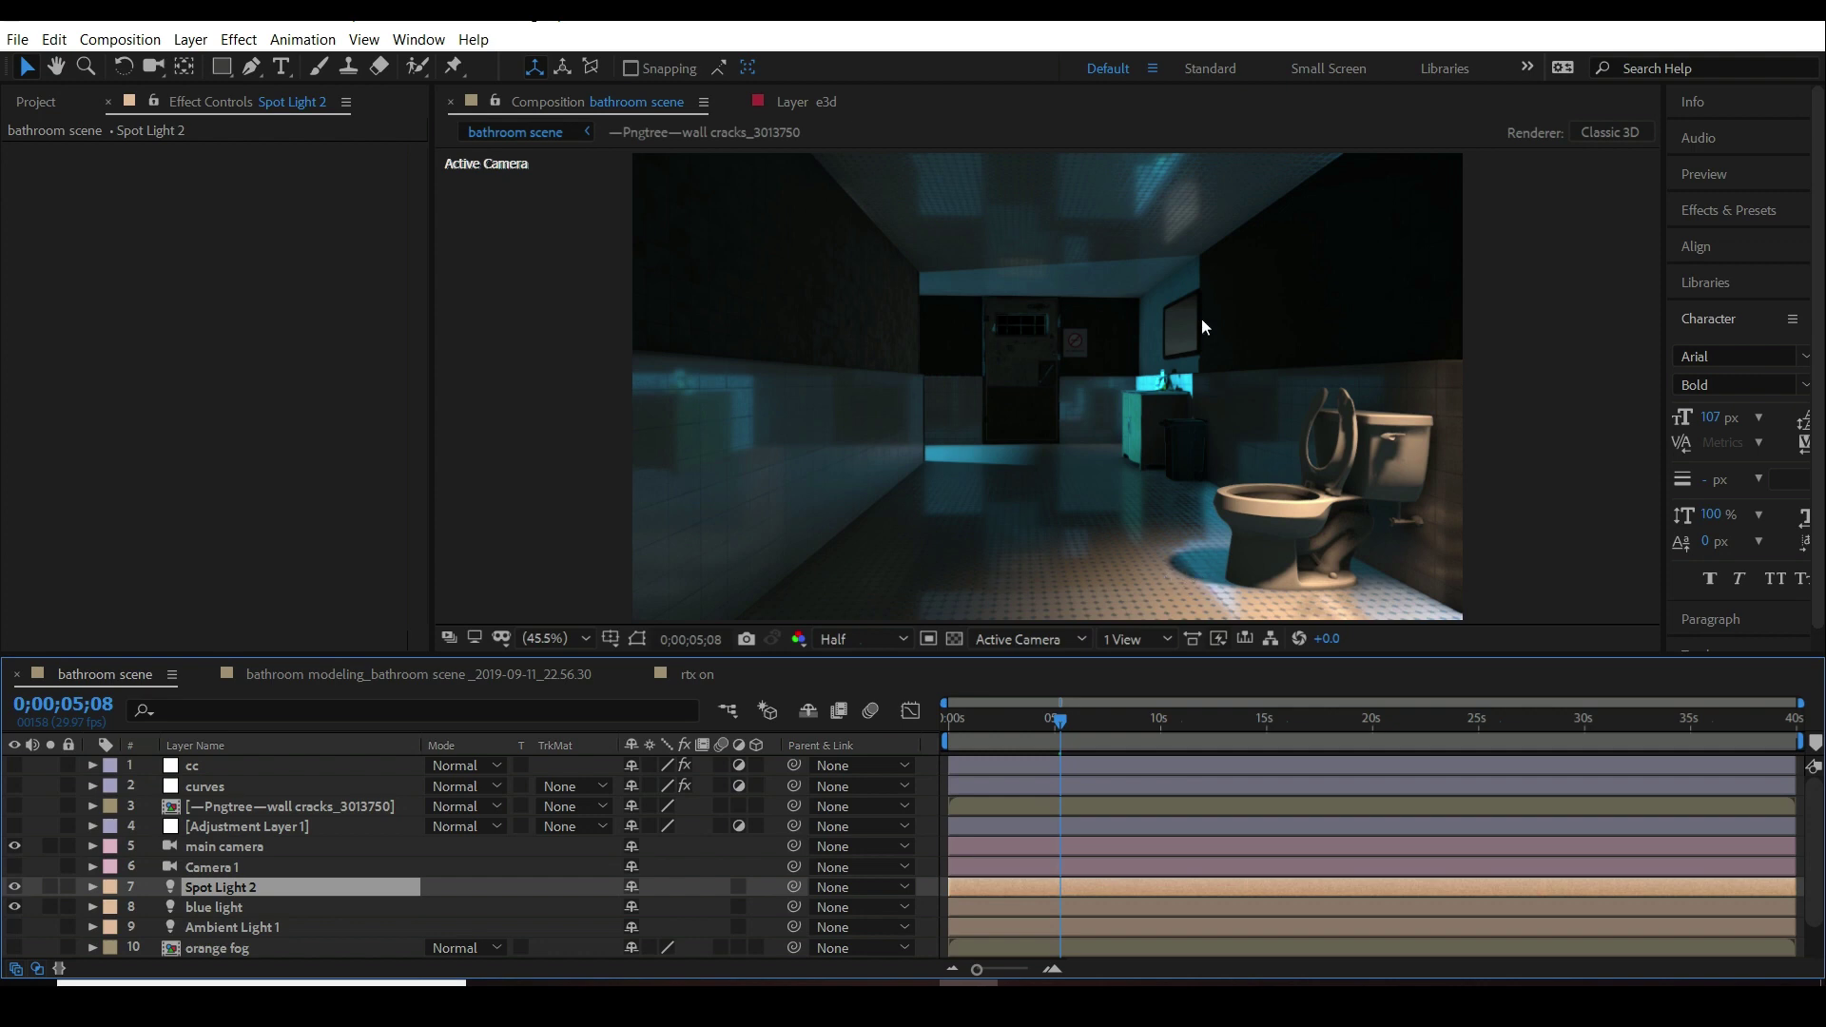
pyautogui.doubleClick(226, 906)
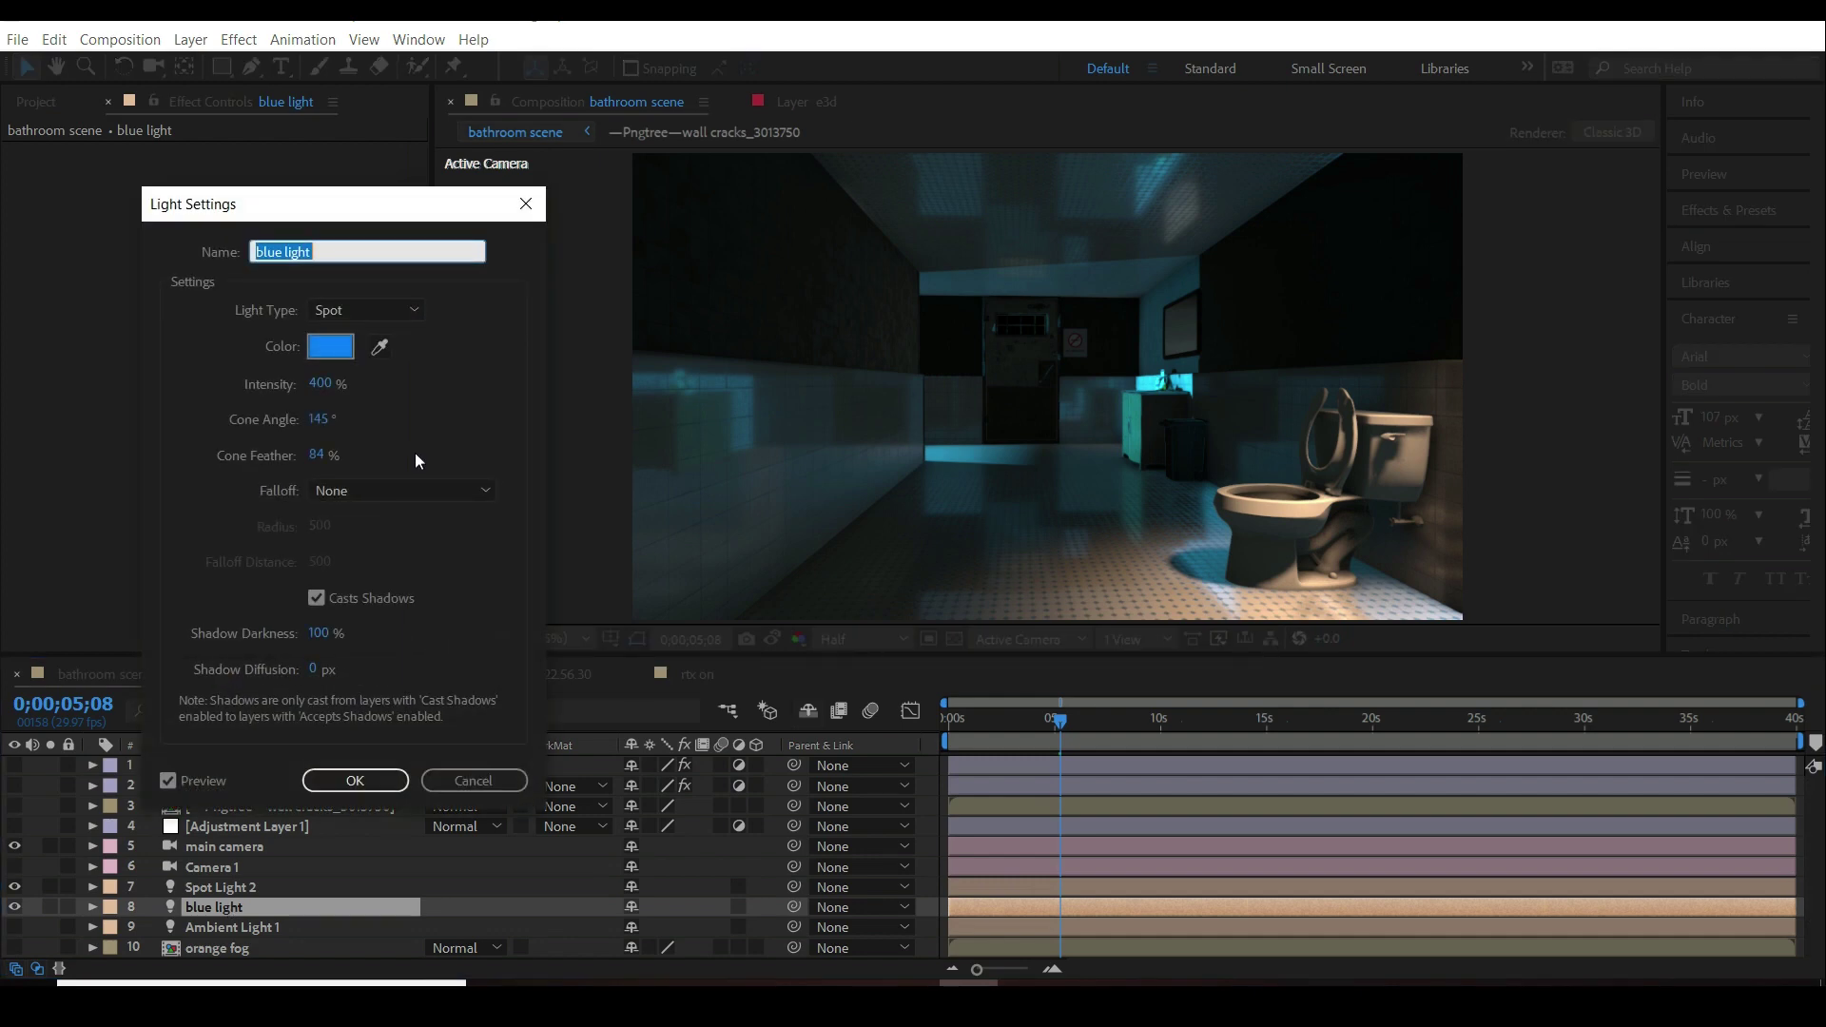
pyautogui.click(314, 669)
pyautogui.write('145')
pyautogui.press('Return')
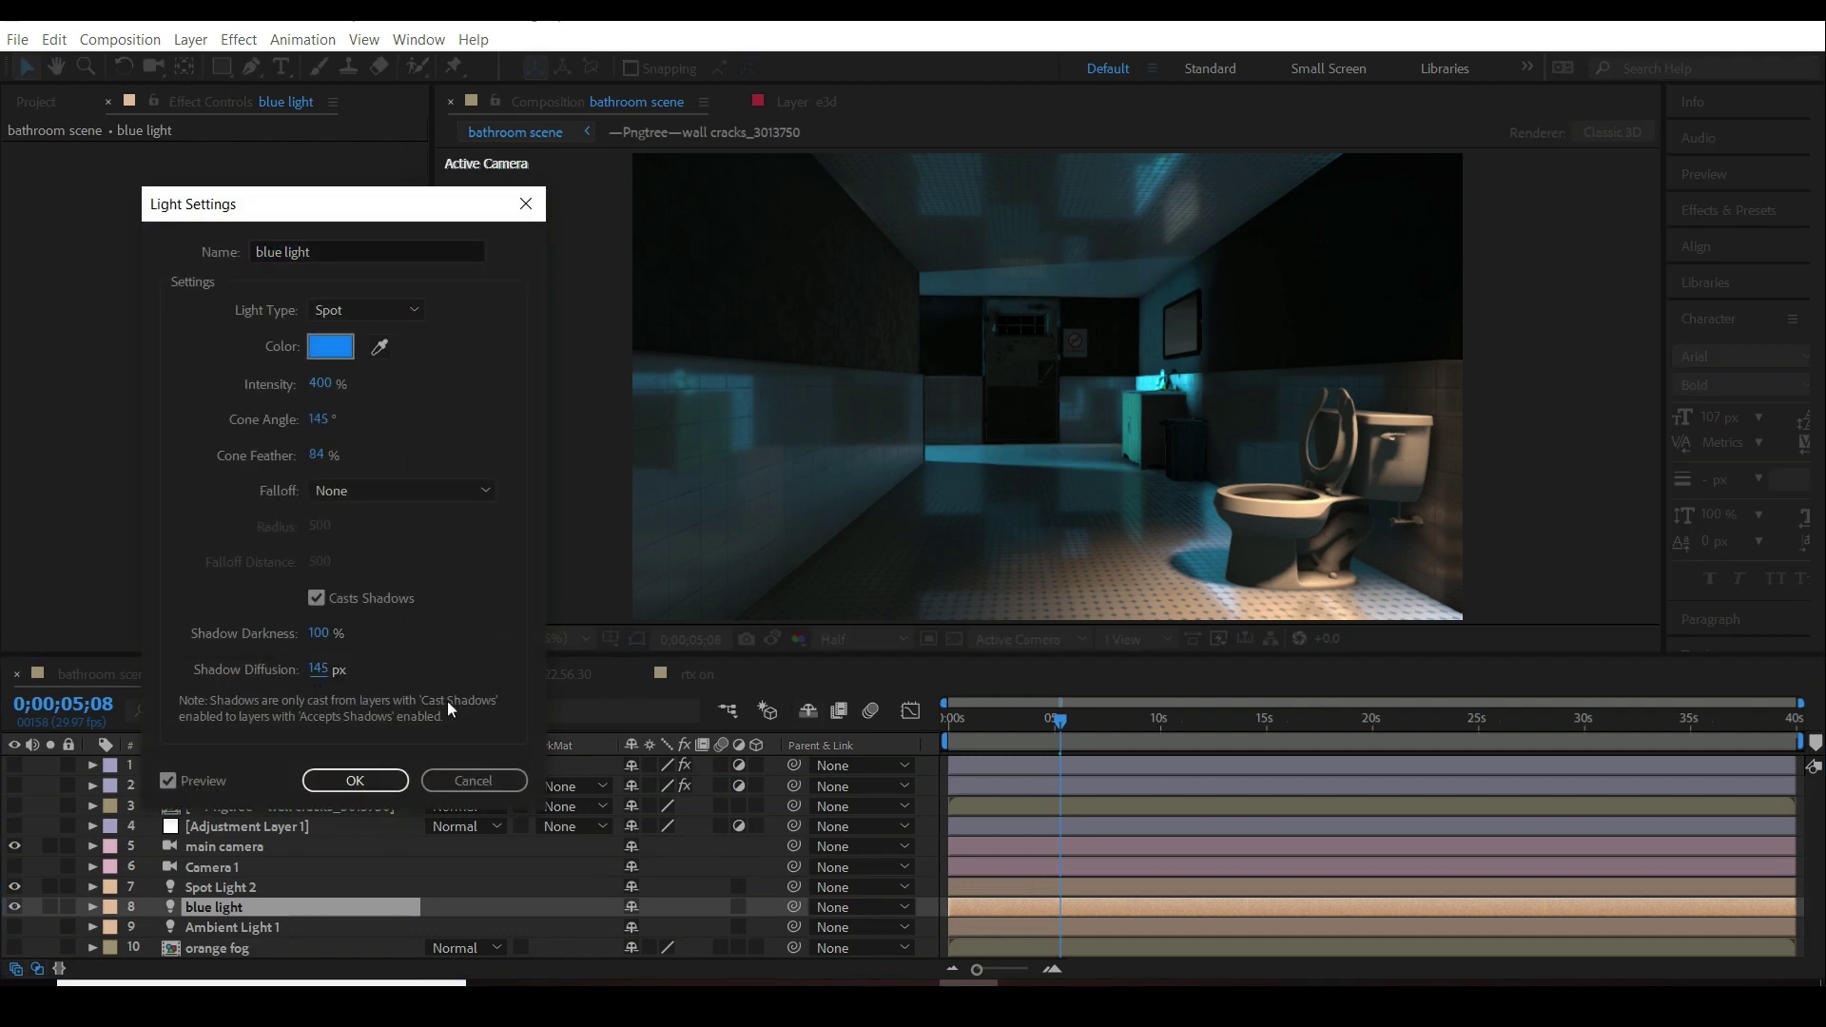
pyautogui.click(355, 780)
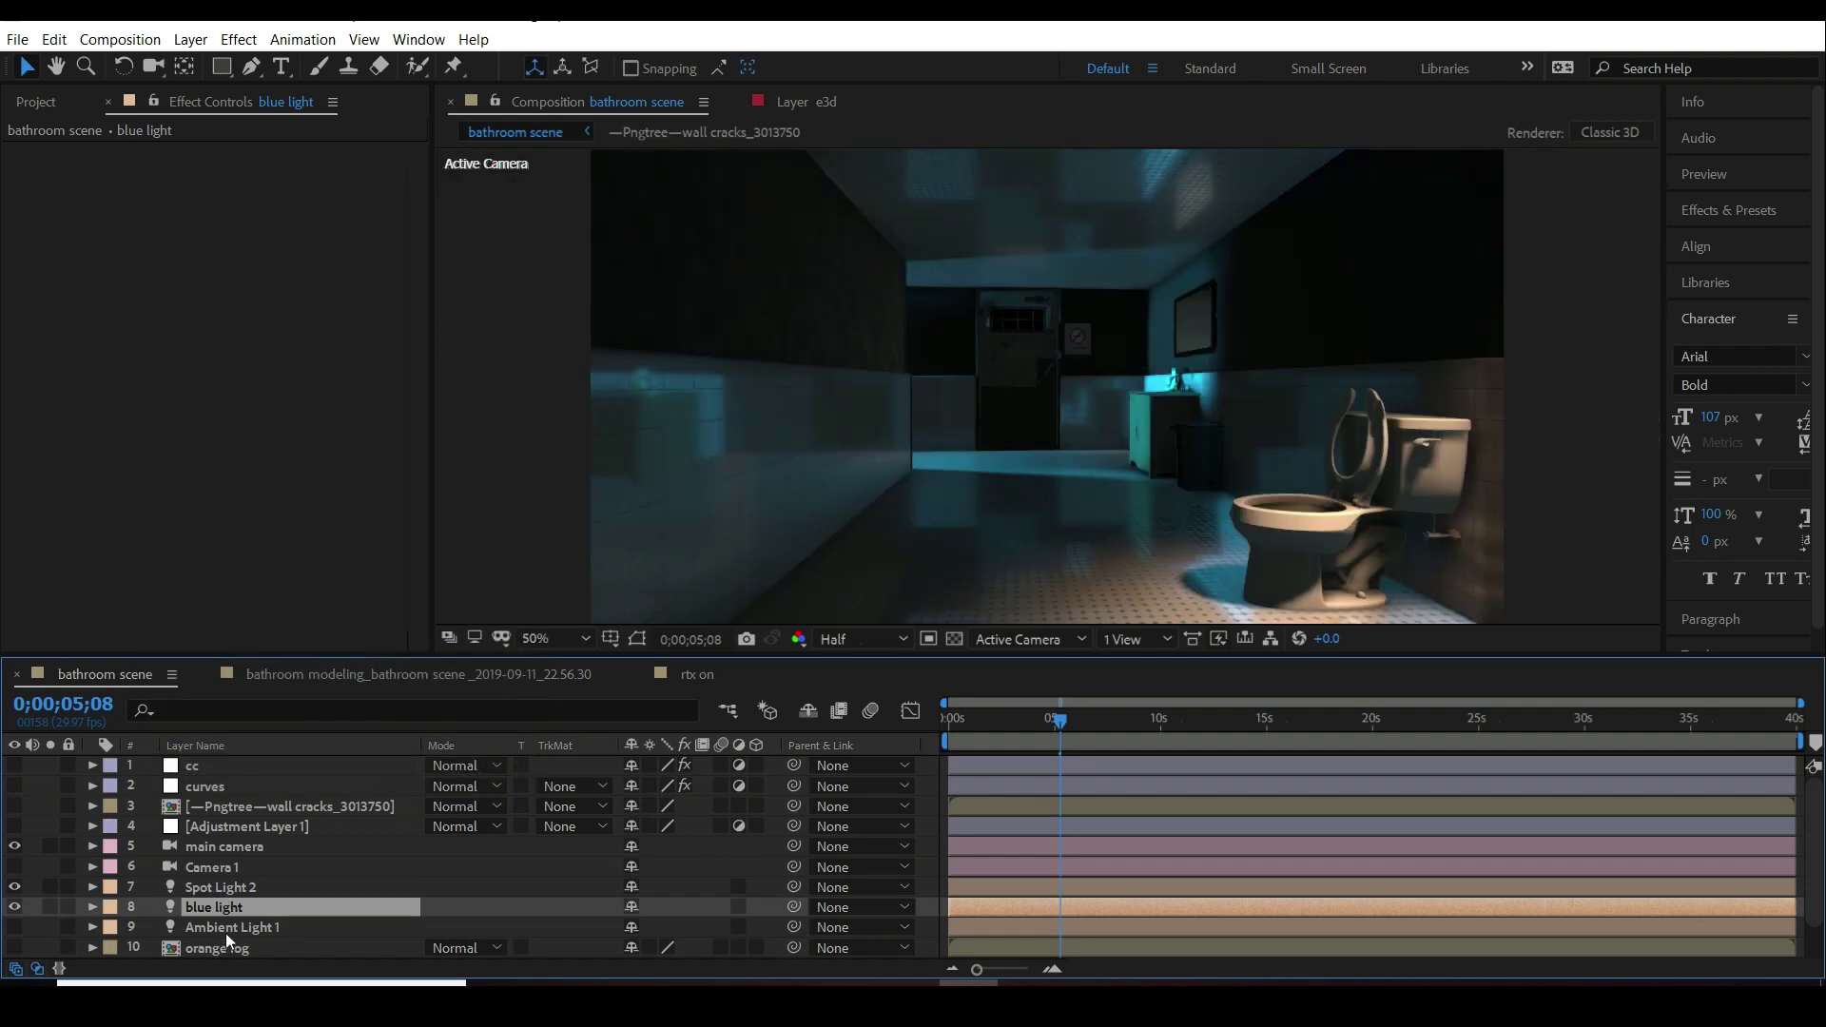
# - Select the e3d layer and switch Element's Shadow Mode to Ray-Traced
pyautogui.scroll(-2, 221, 903)
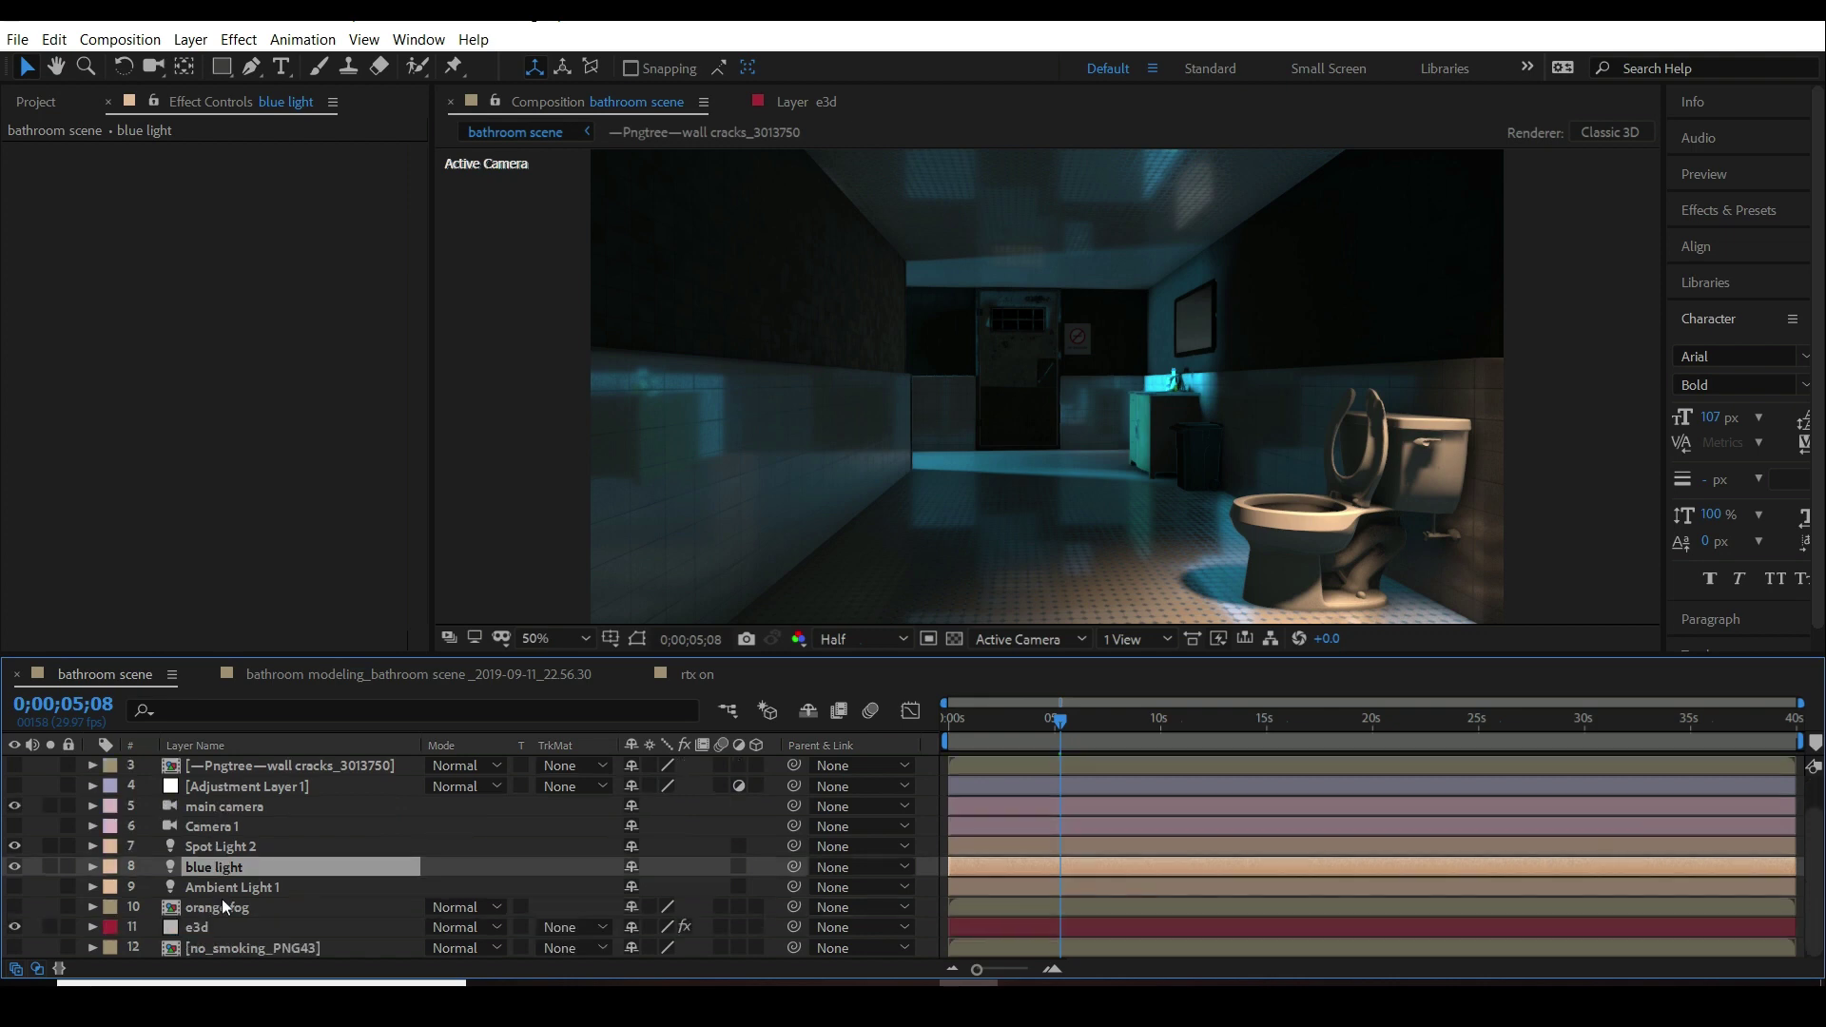
pyautogui.click(199, 927)
pyautogui.click(300, 517)
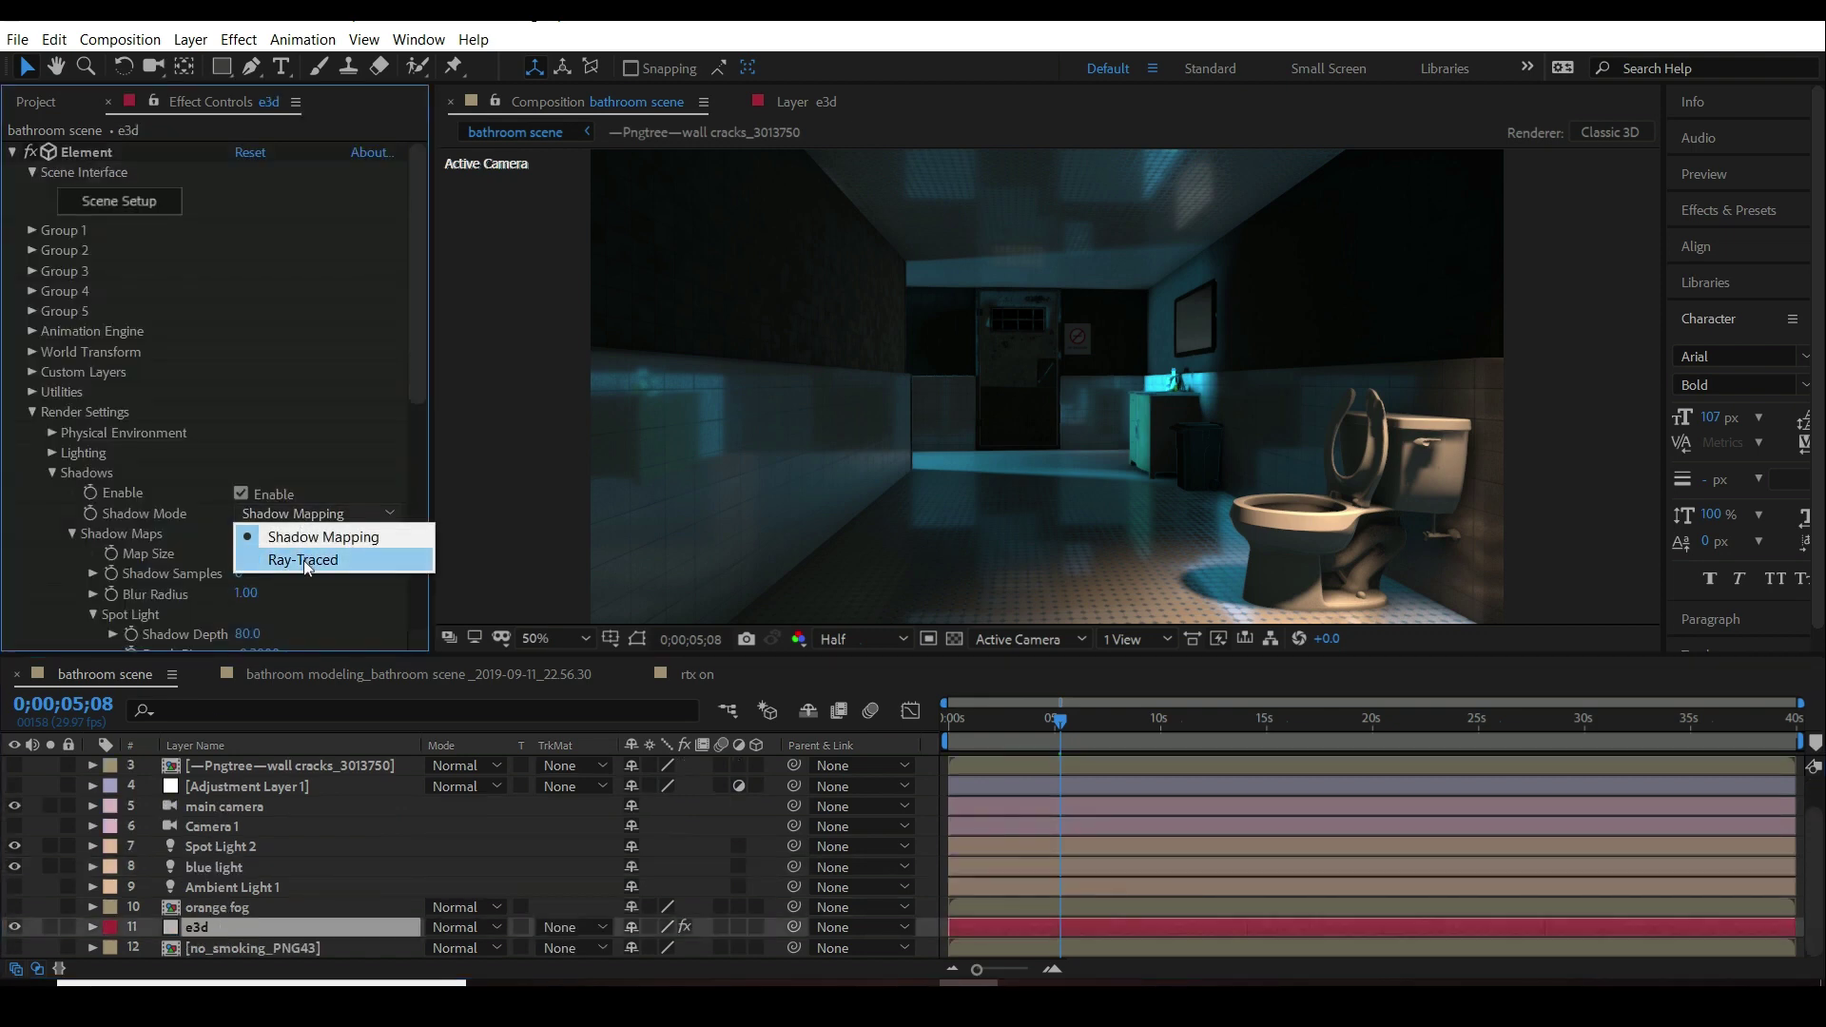
pyautogui.click(305, 562)
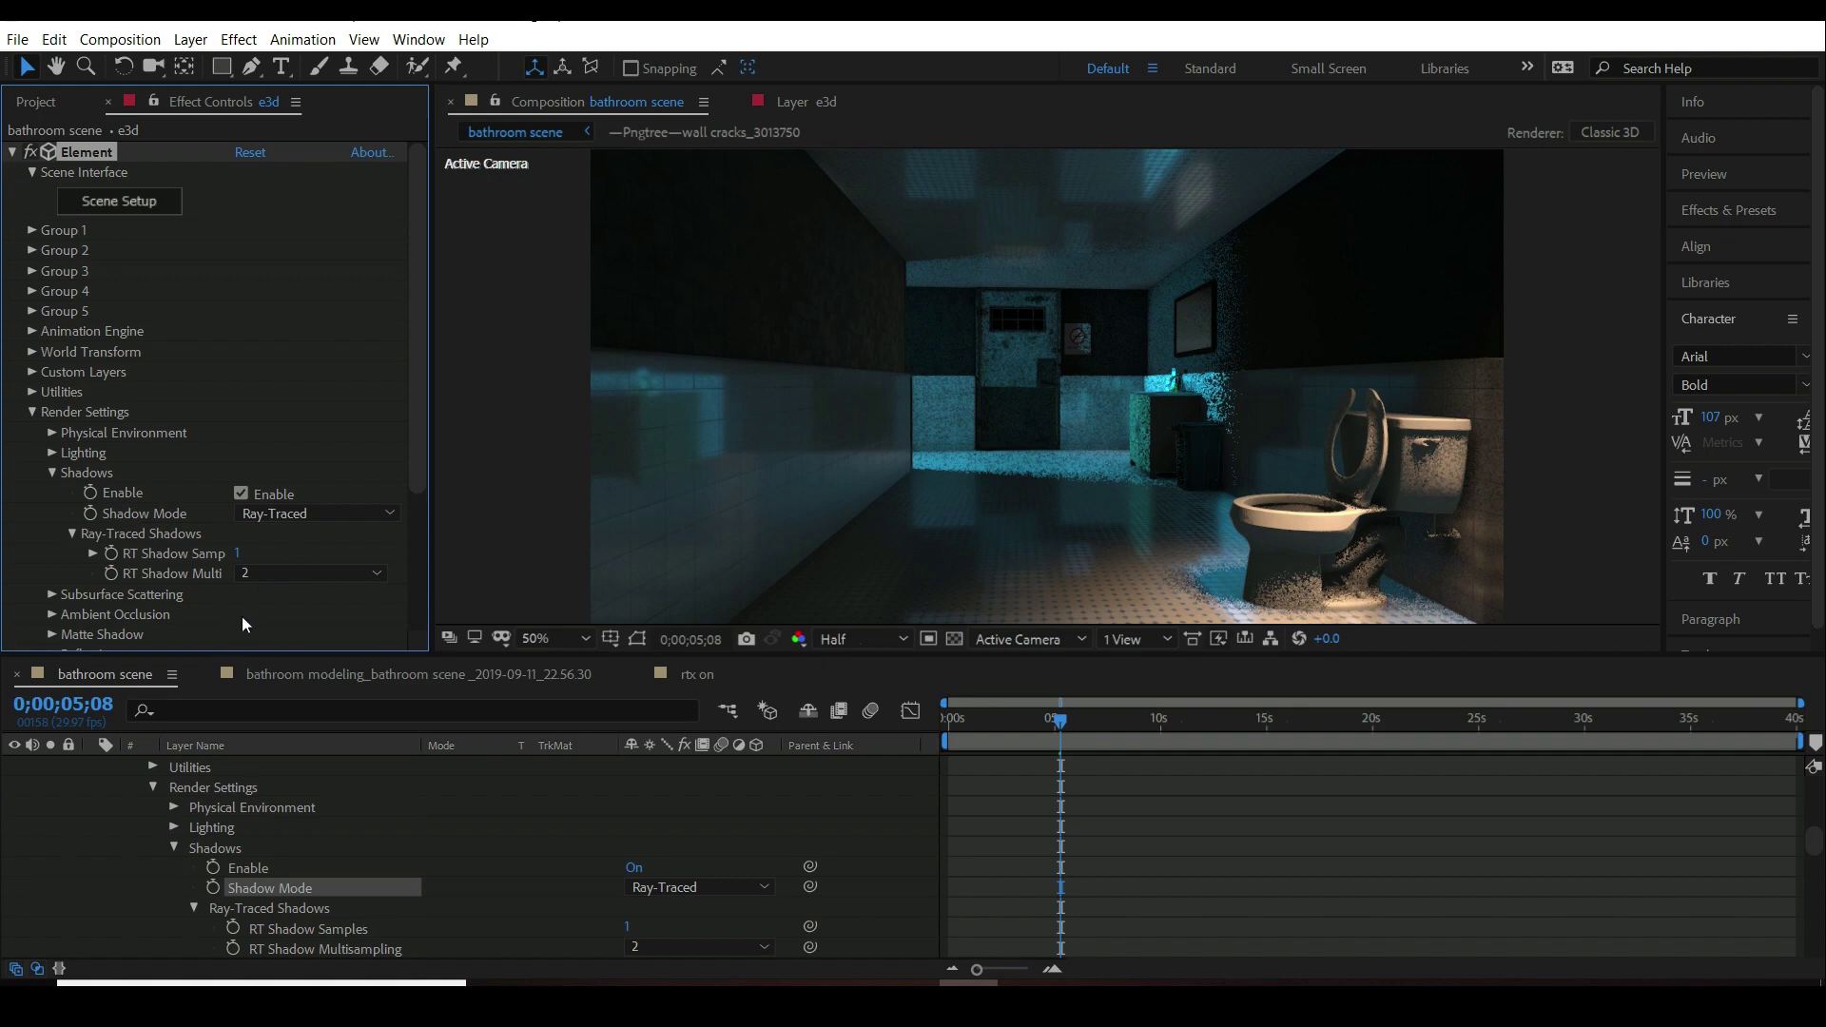
pyautogui.scroll(5, 220, 876)
pyautogui.click(140, 861)
pyautogui.click(93, 825)
pyautogui.scroll(-5, 358, 545)
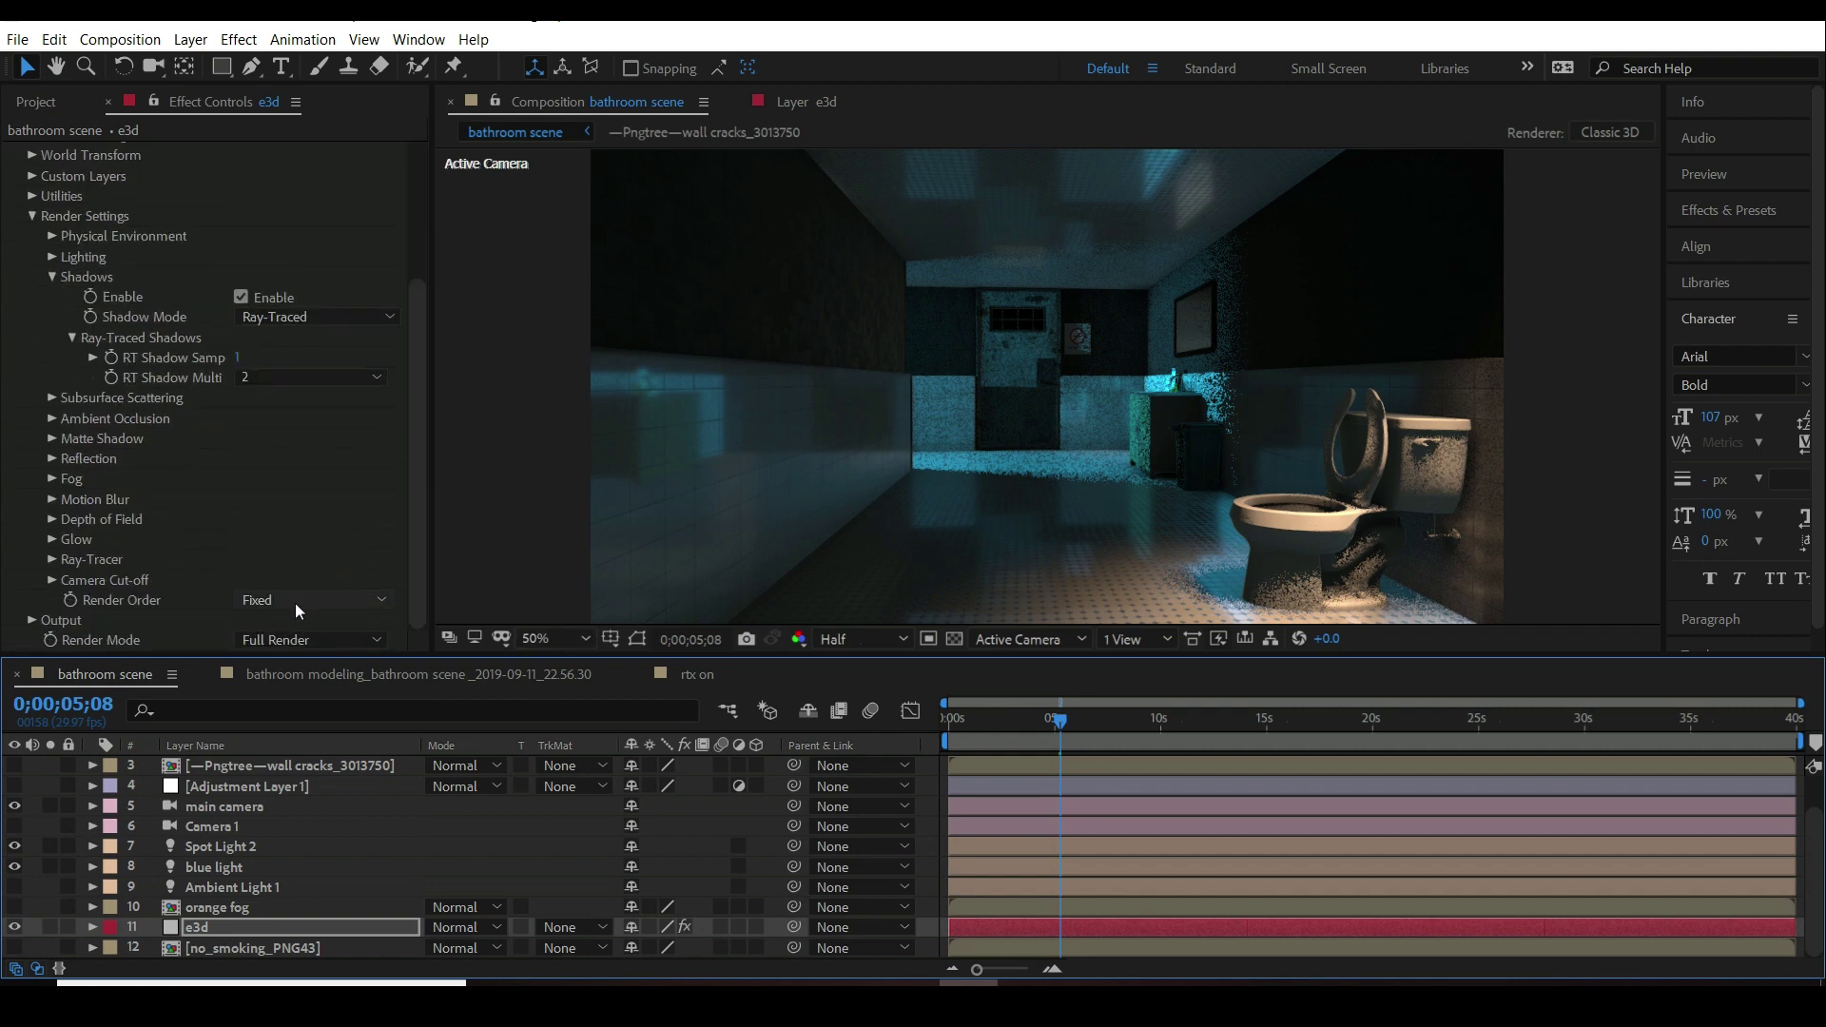
pyautogui.scroll(3, 272, 546)
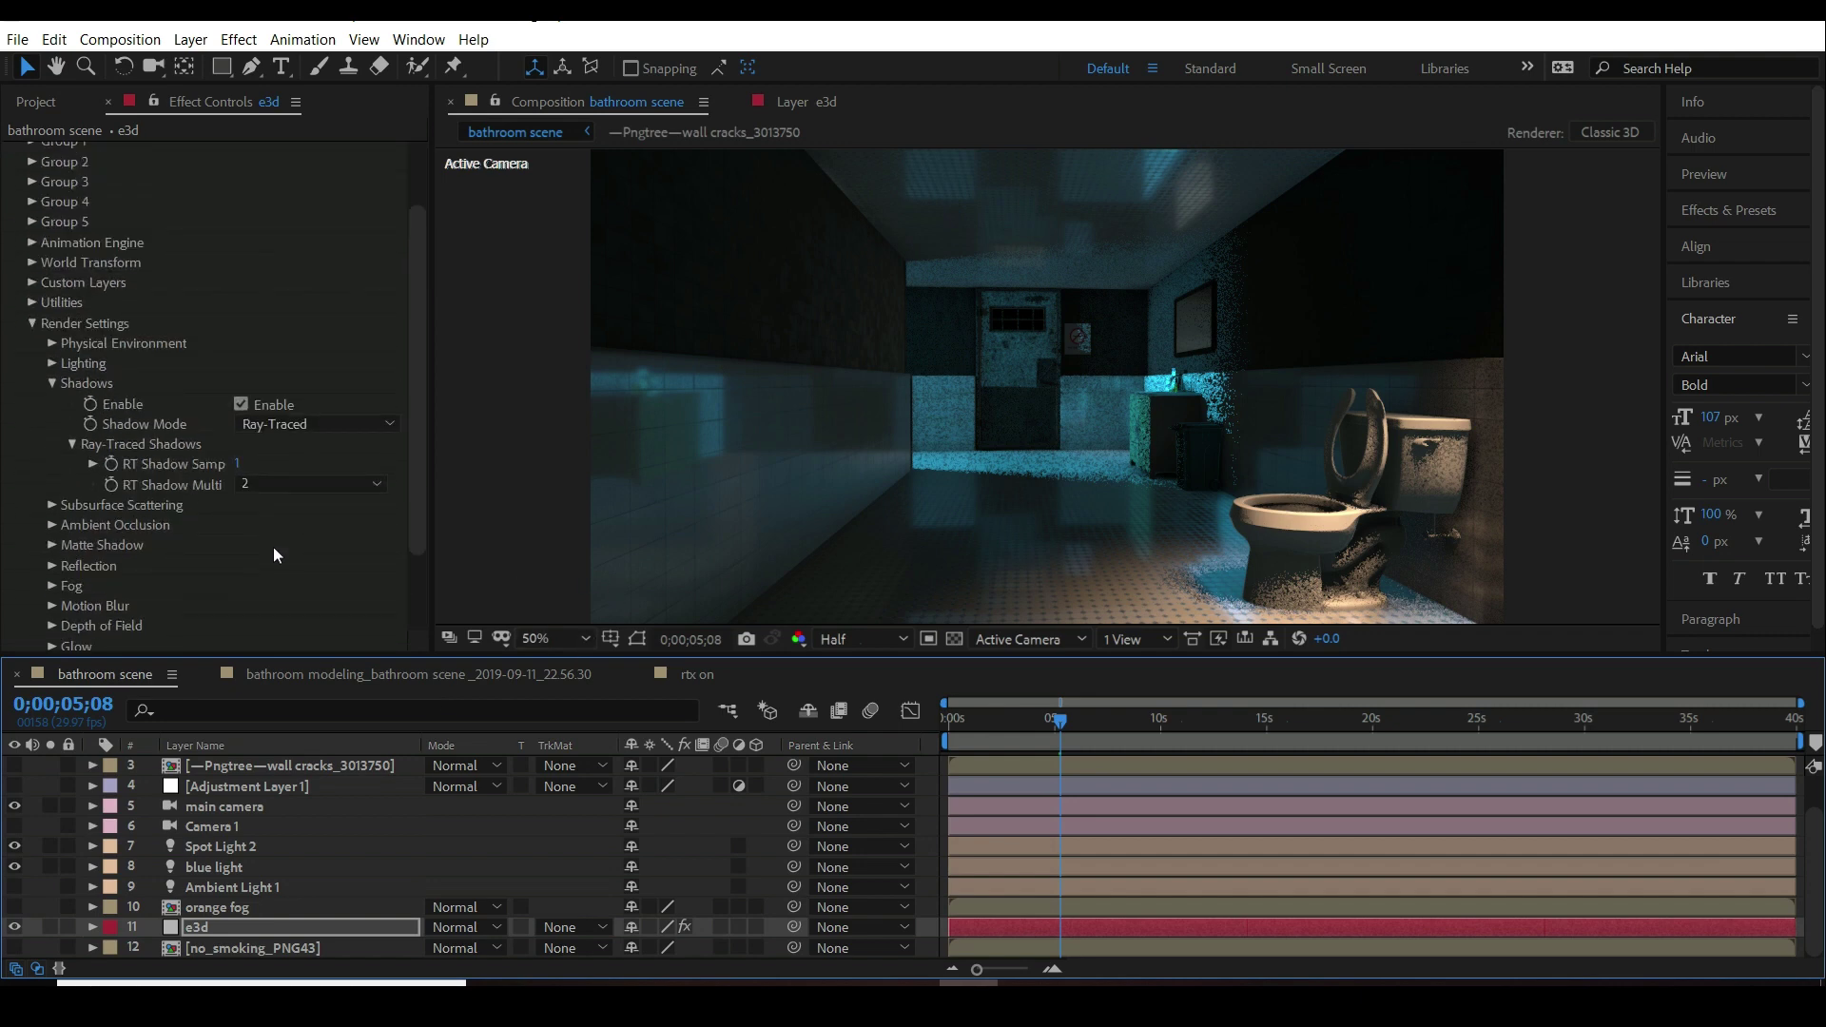
# - Set RT Shadow Samples to 4 and RT Shadow Multisampling to 4
pyautogui.click(237, 466)
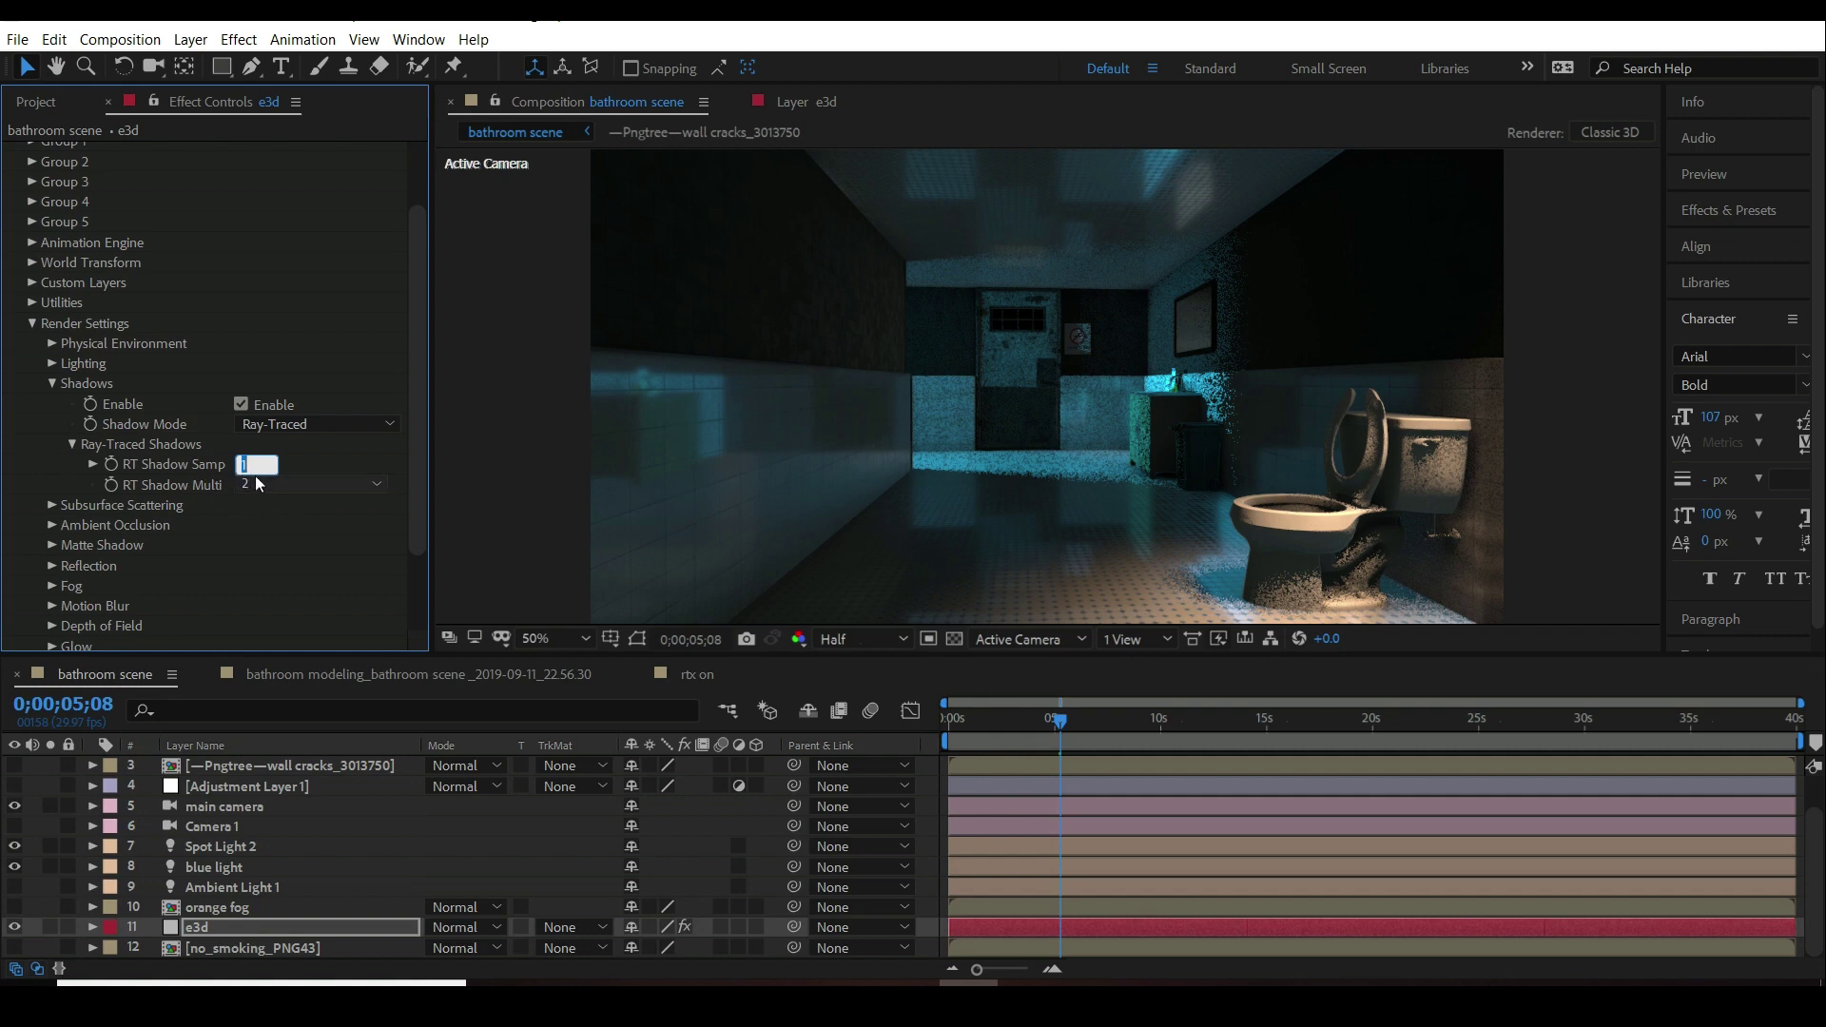
pyautogui.write('4')
pyautogui.press('Return')
pyautogui.click(266, 485)
pyautogui.click(338, 196)
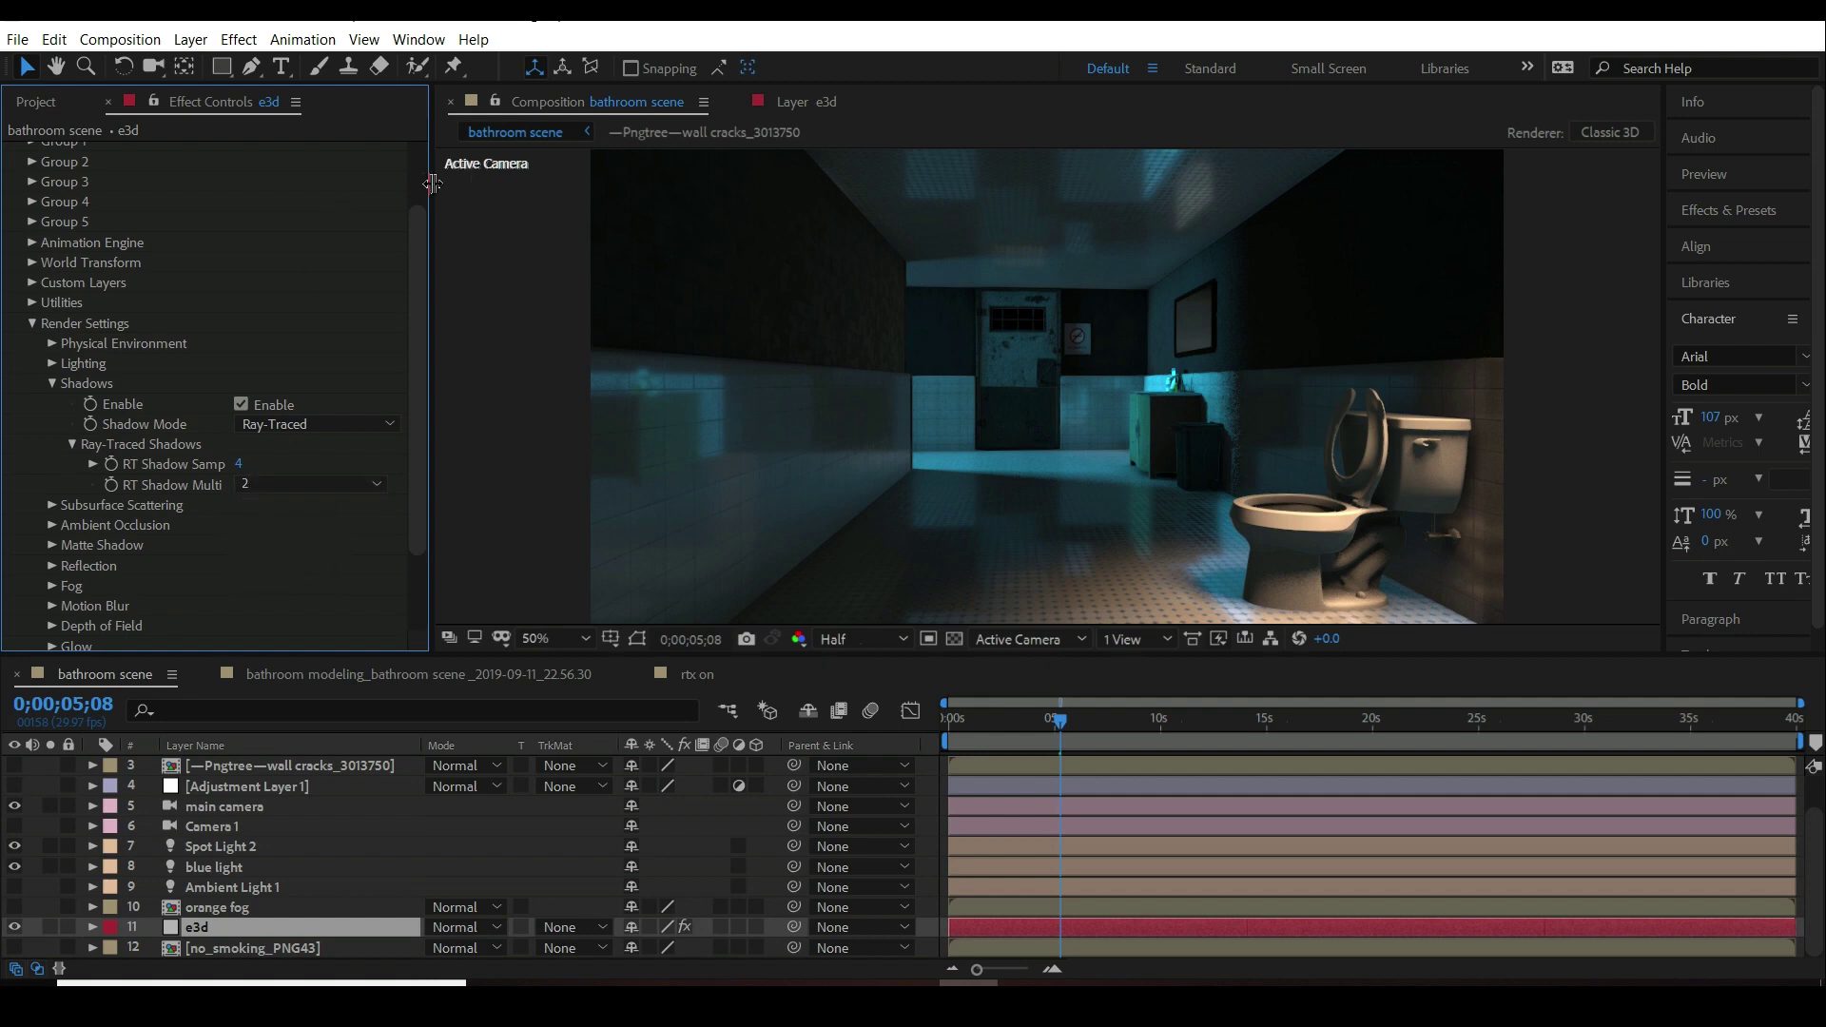
pyautogui.moveTo(431, 189); pyautogui.dragTo(529, 190)
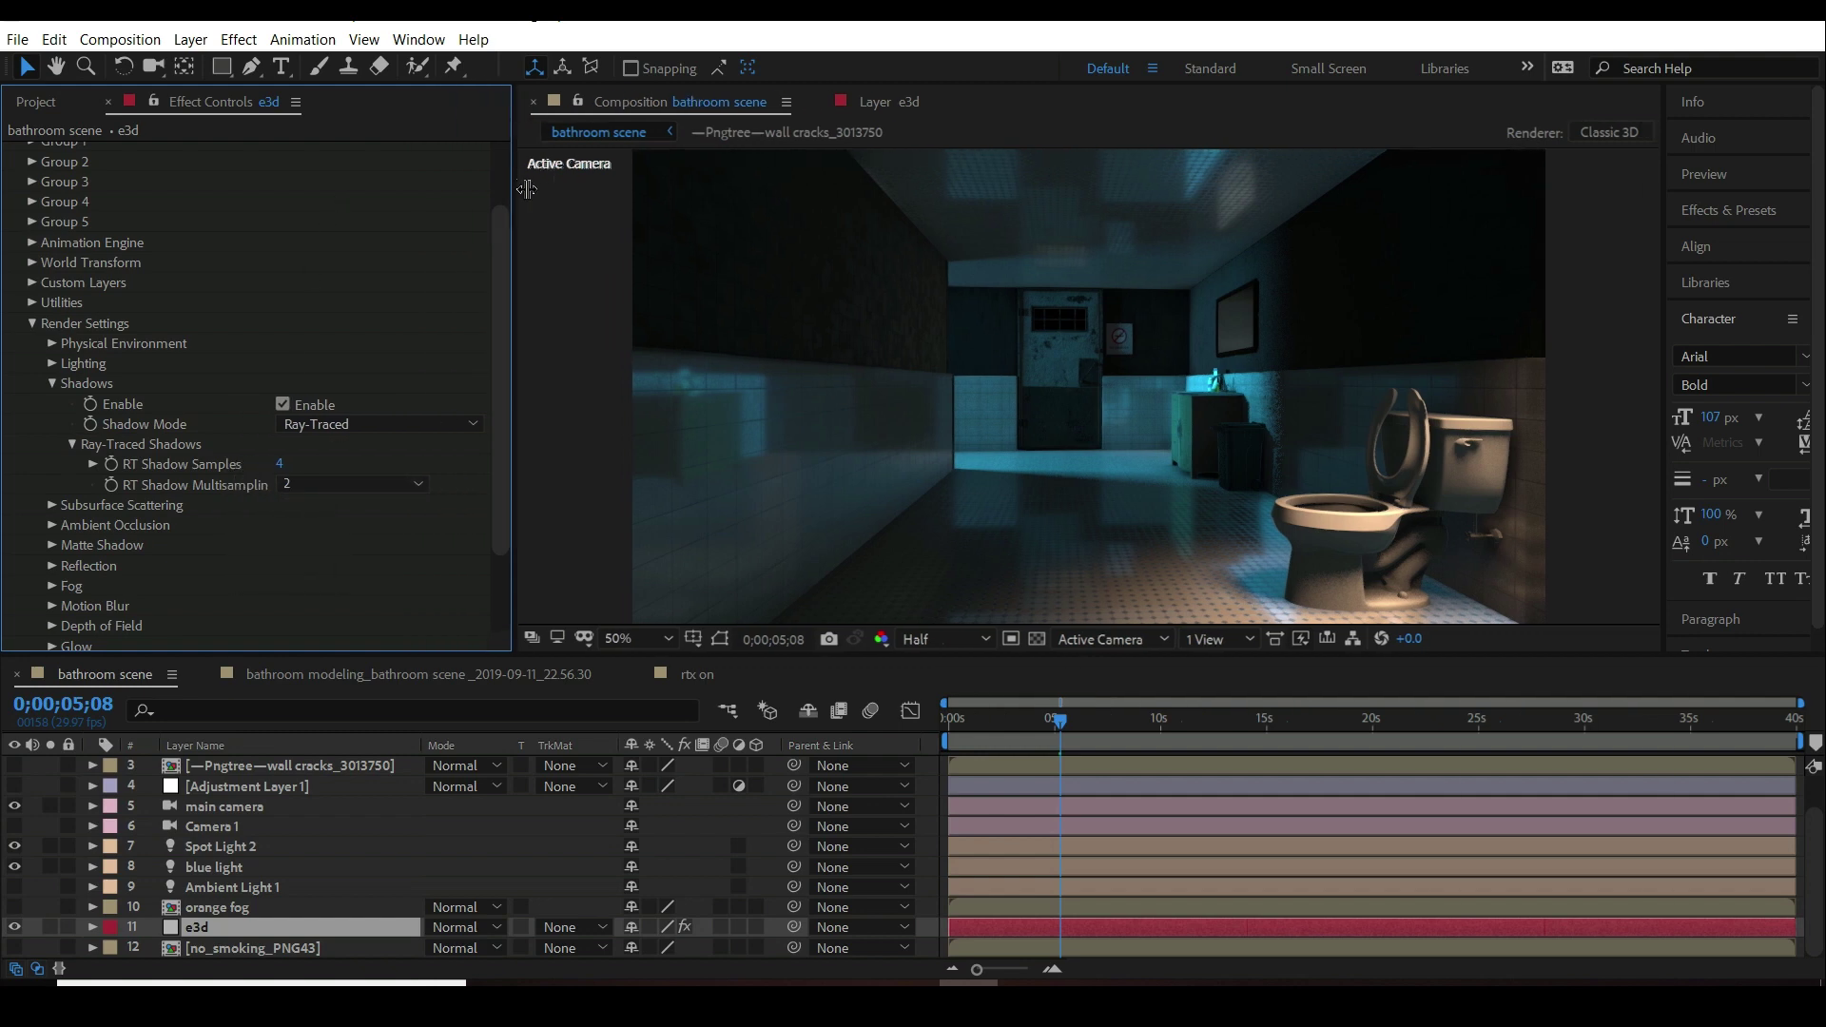
pyautogui.click(306, 485)
pyautogui.click(324, 553)
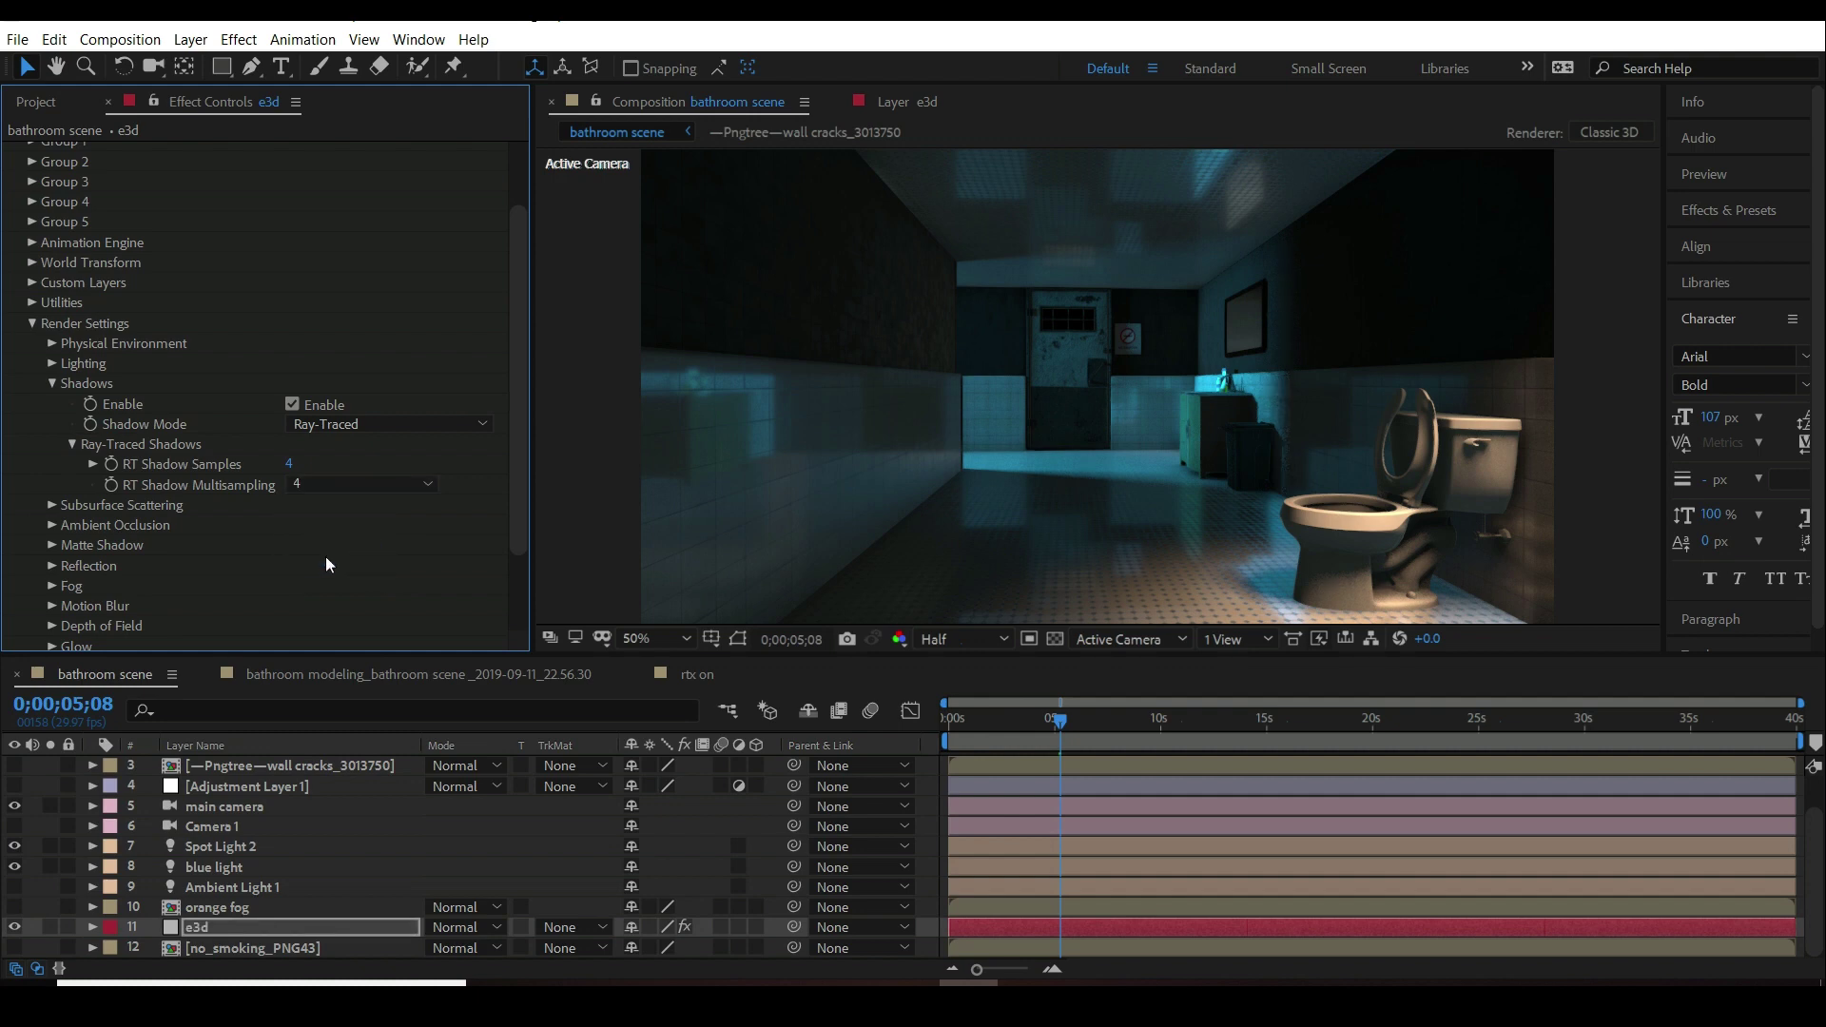
# - Compare Shadow Mapping against Ray-Traced shadows, settling on Ray-Traced
pyautogui.click(323, 424)
pyautogui.click(332, 443)
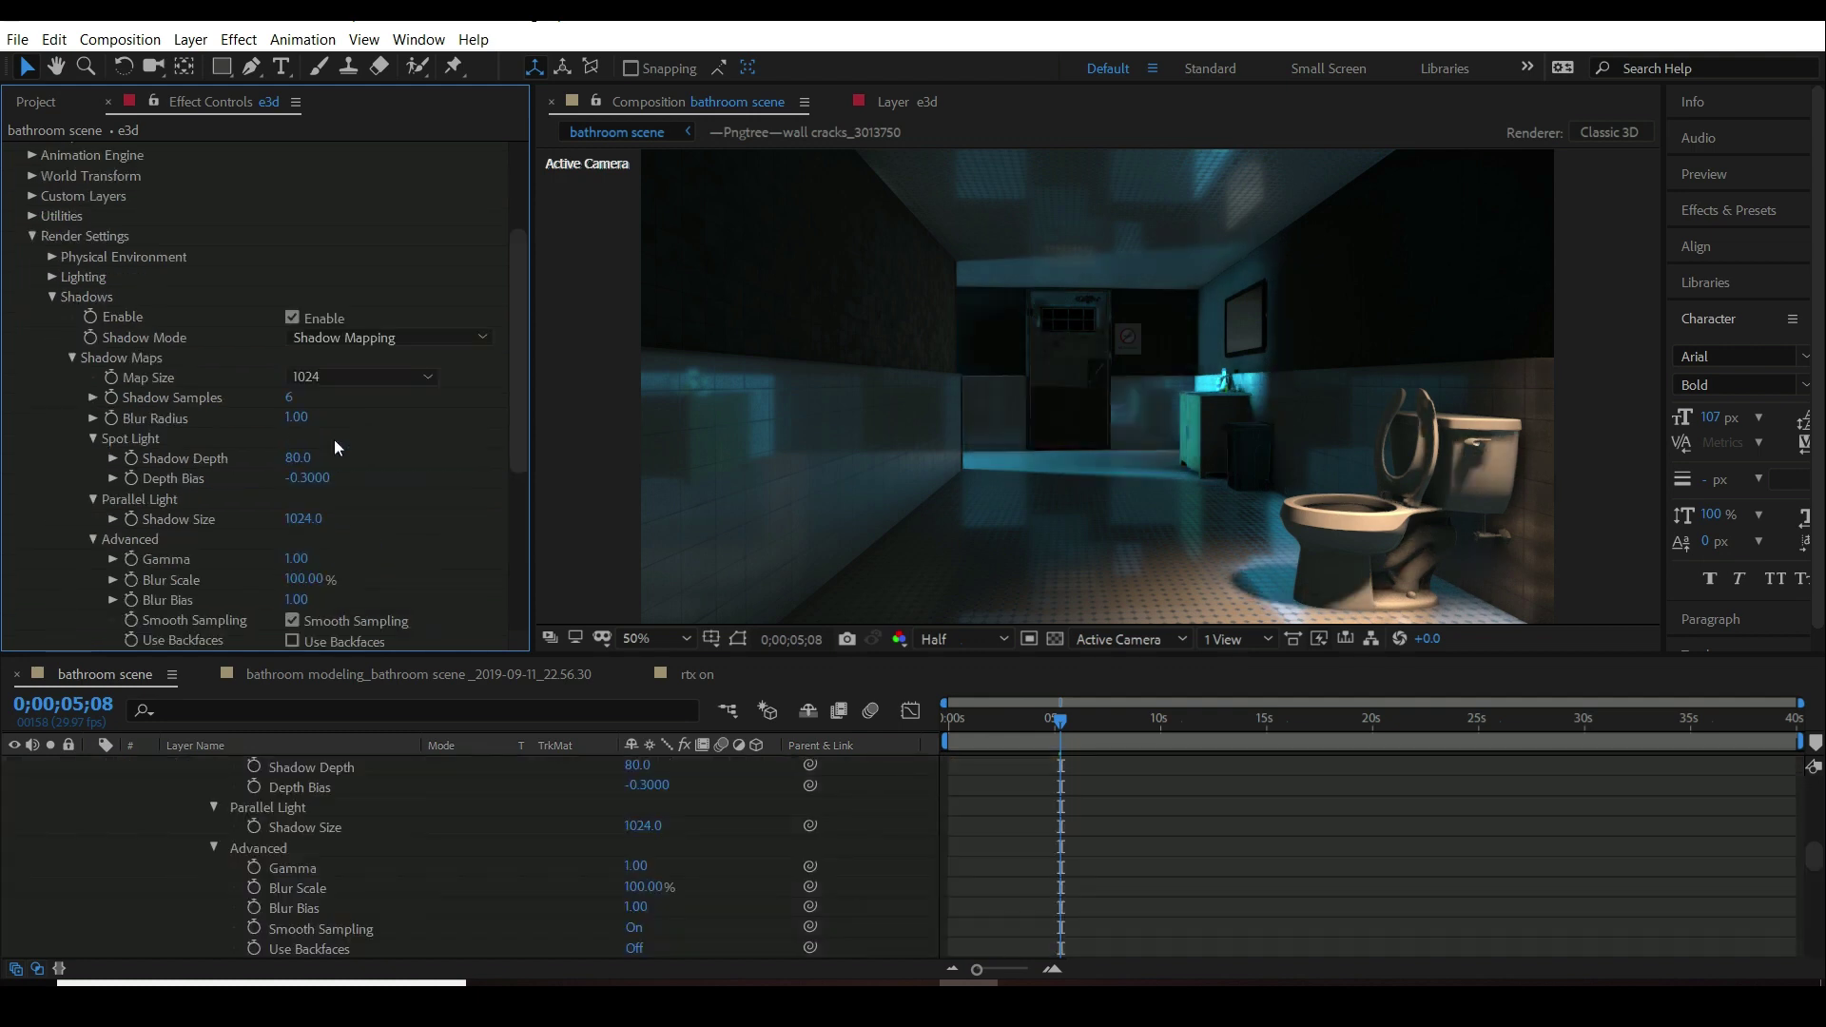
pyautogui.click(329, 334)
pyautogui.click(332, 386)
pyautogui.click(335, 338)
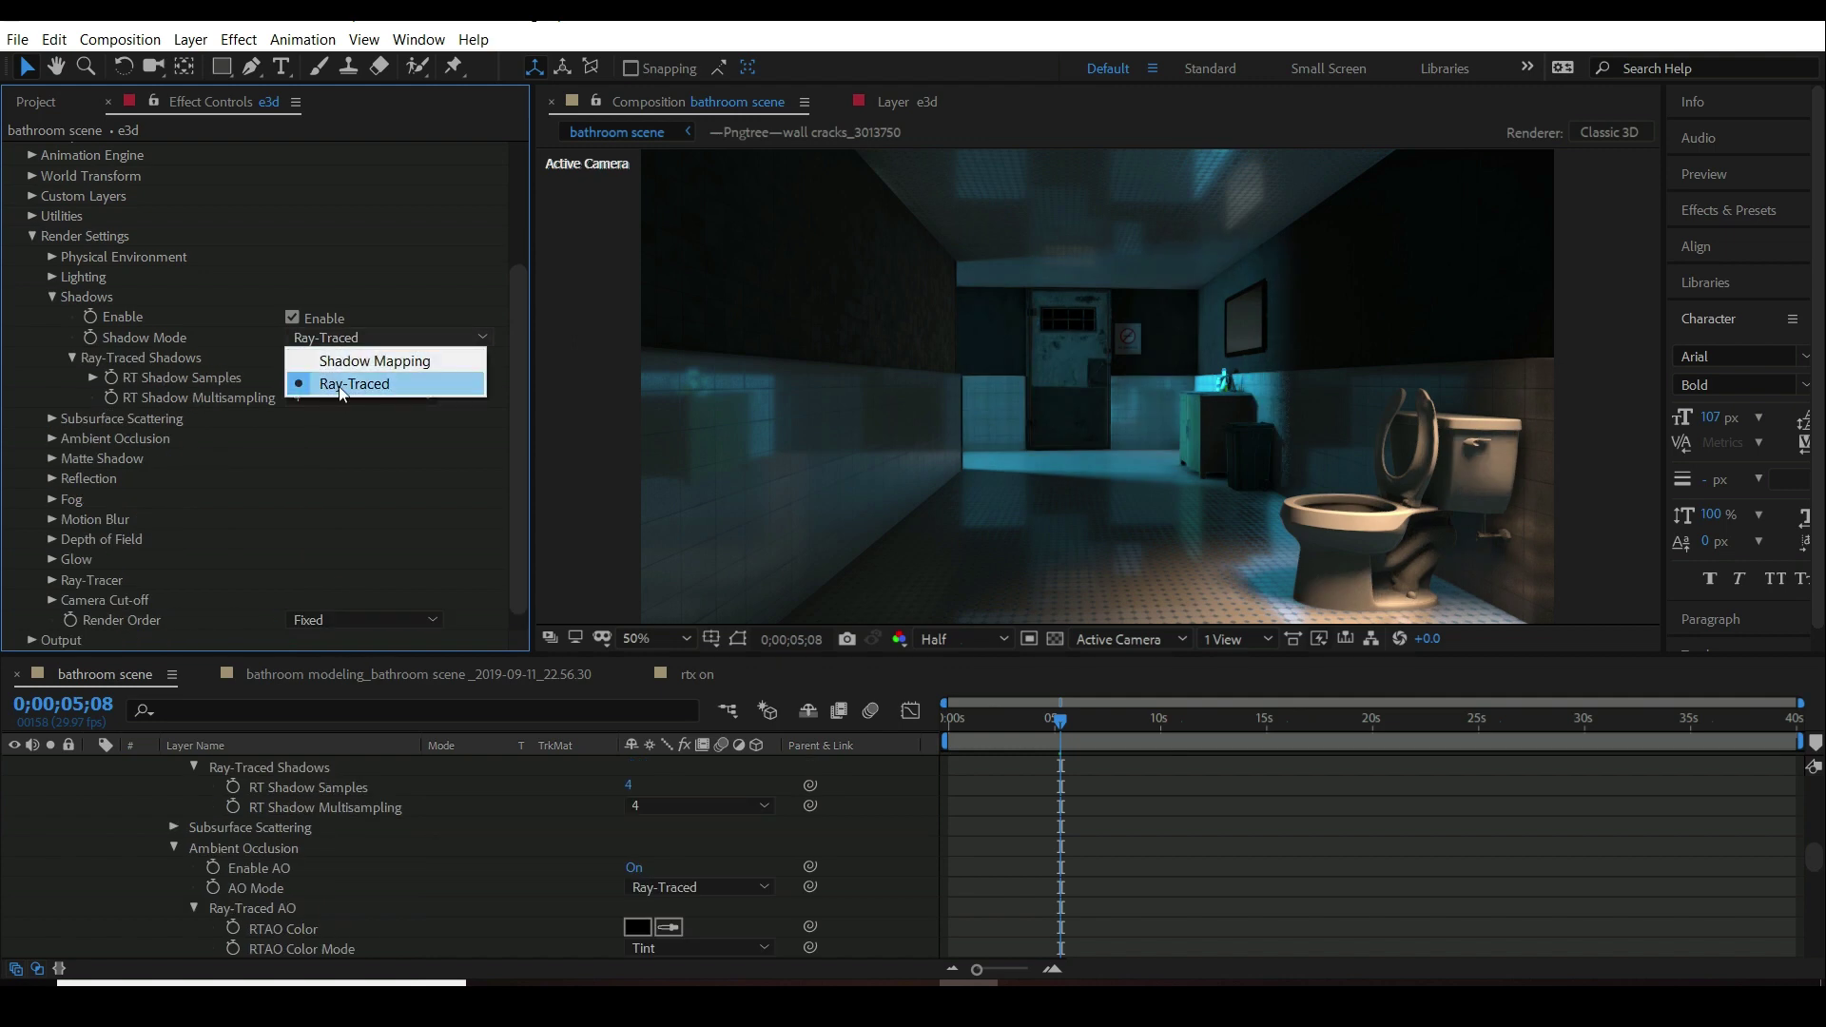
pyautogui.click(342, 365)
pyautogui.click(351, 338)
pyautogui.click(351, 388)
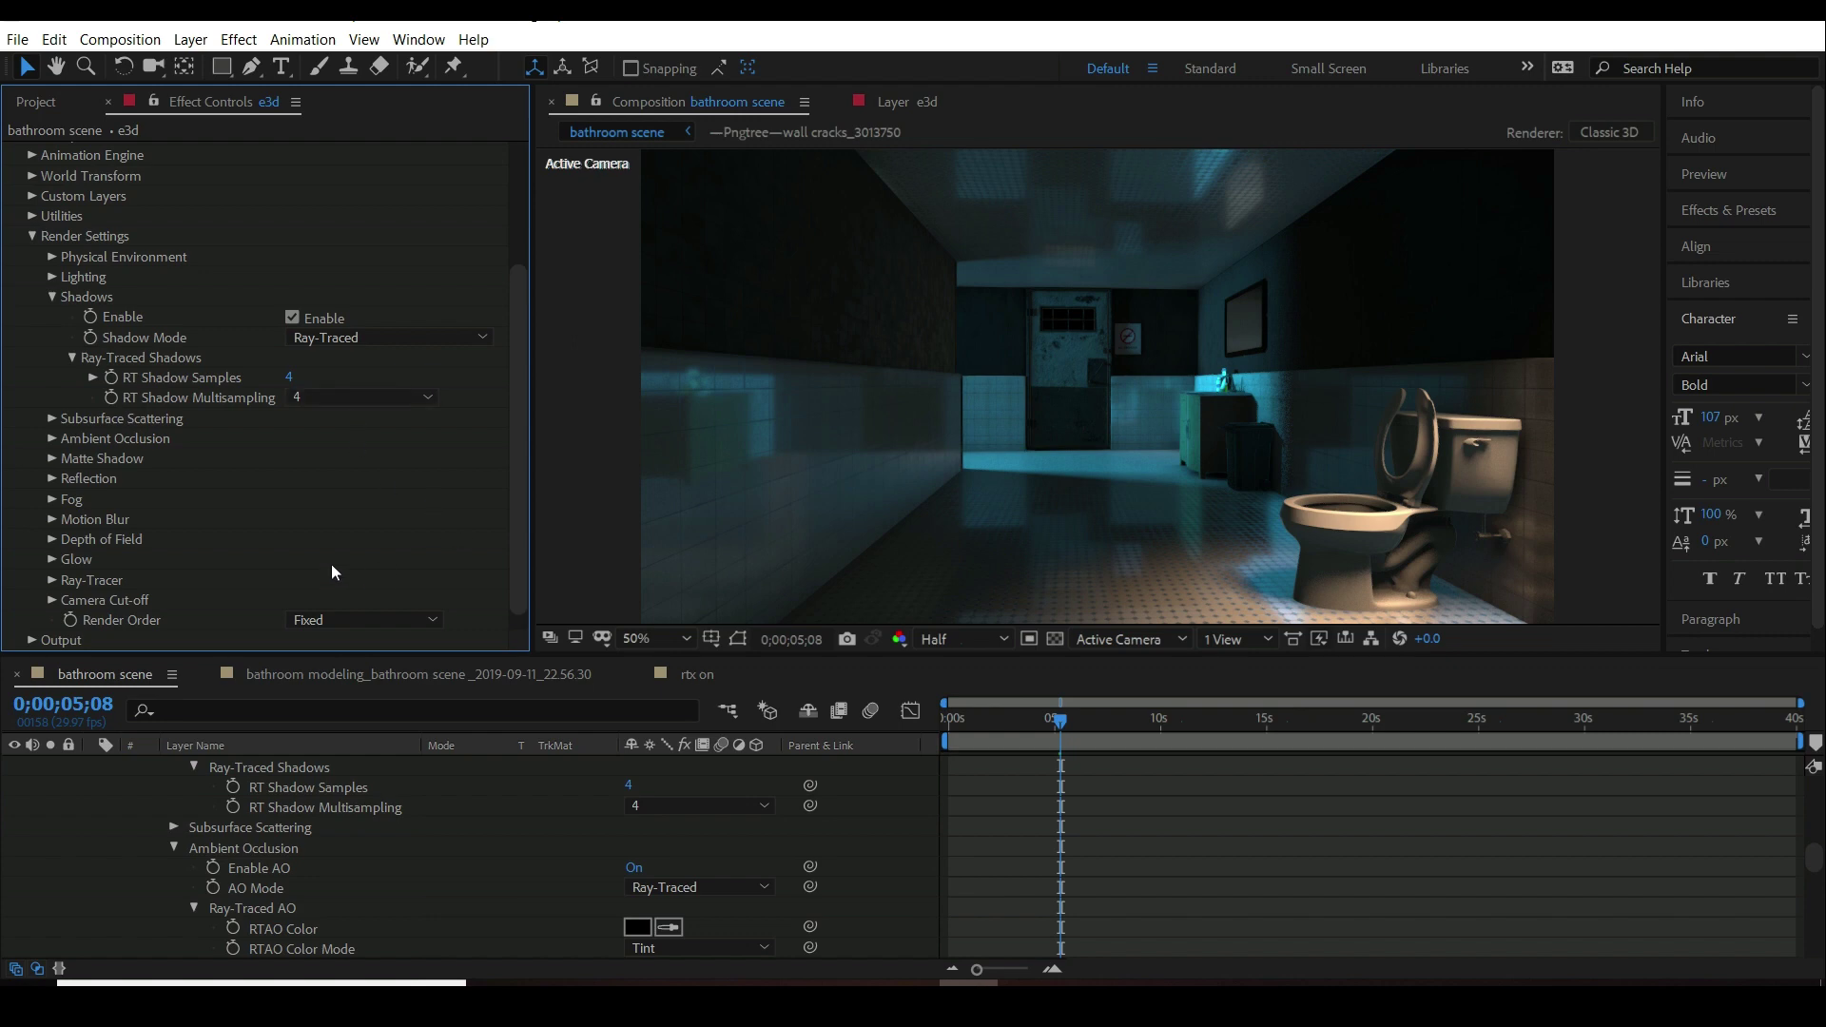
# - Collapse Shadows, then expand Fog and check Enable Fog in Element's Render Settings
pyautogui.click(52, 298)
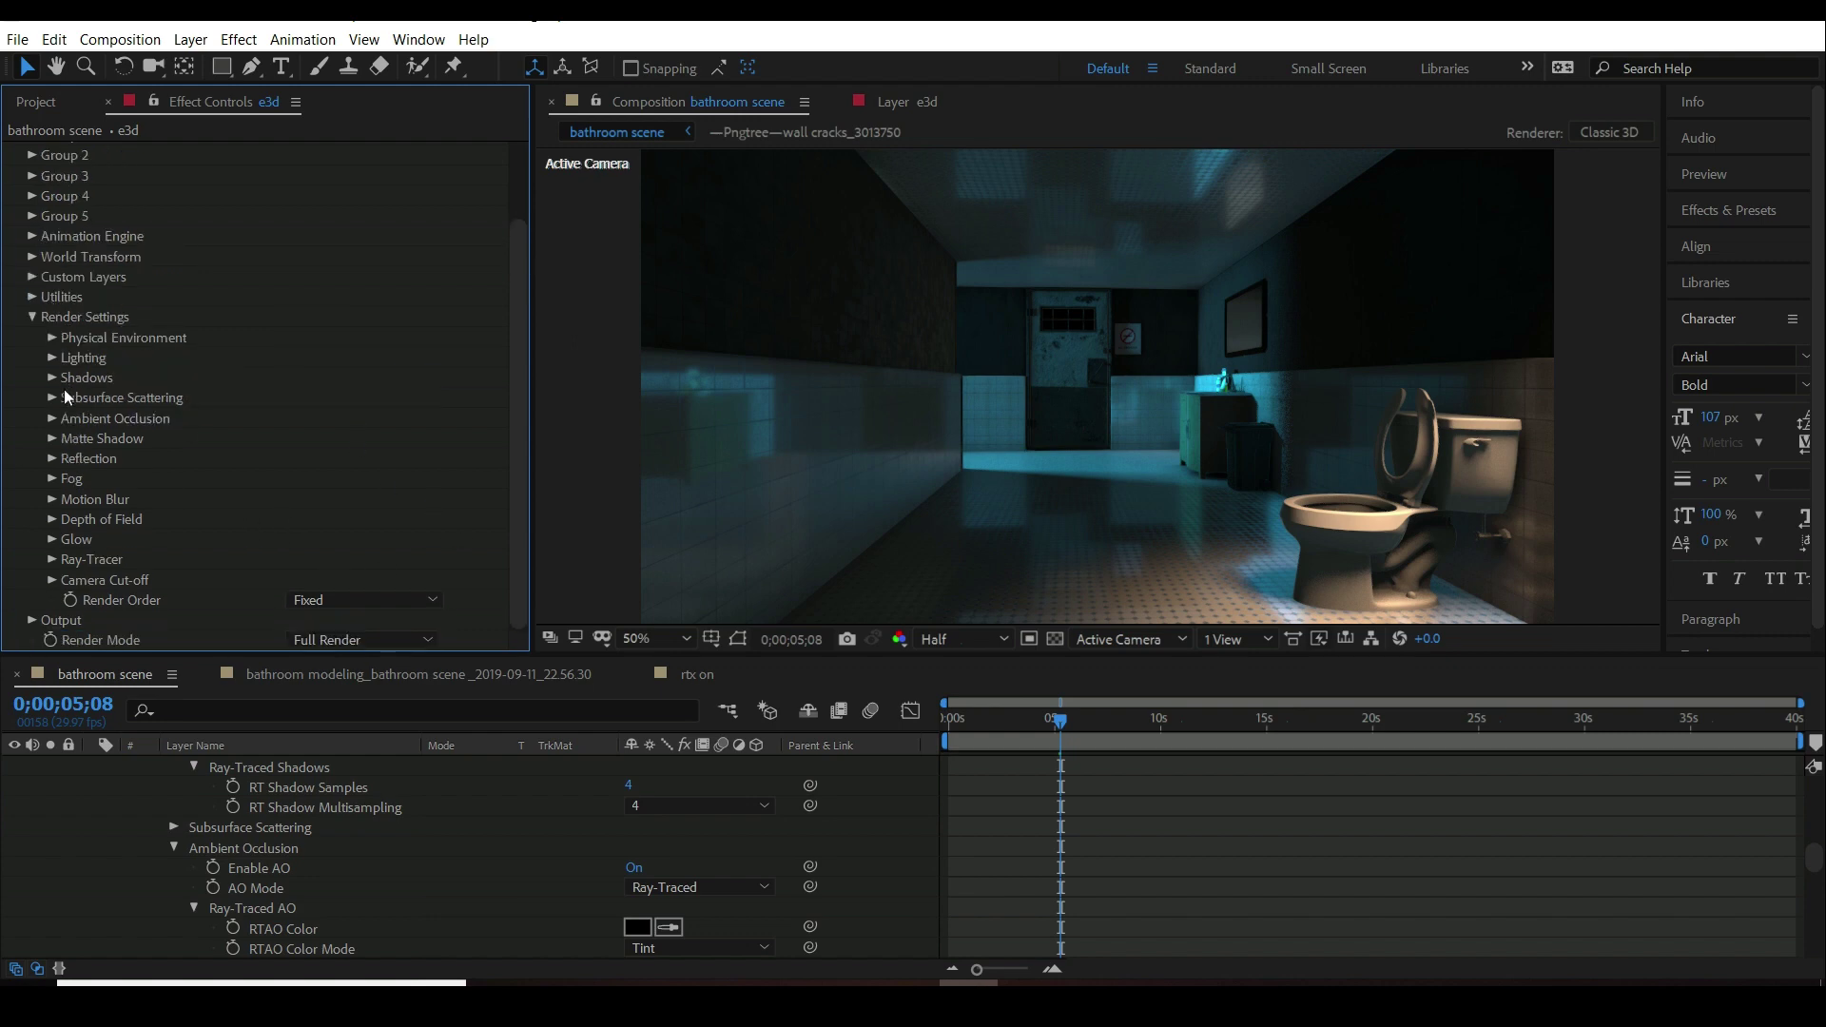
pyautogui.scroll(15, 247, 817)
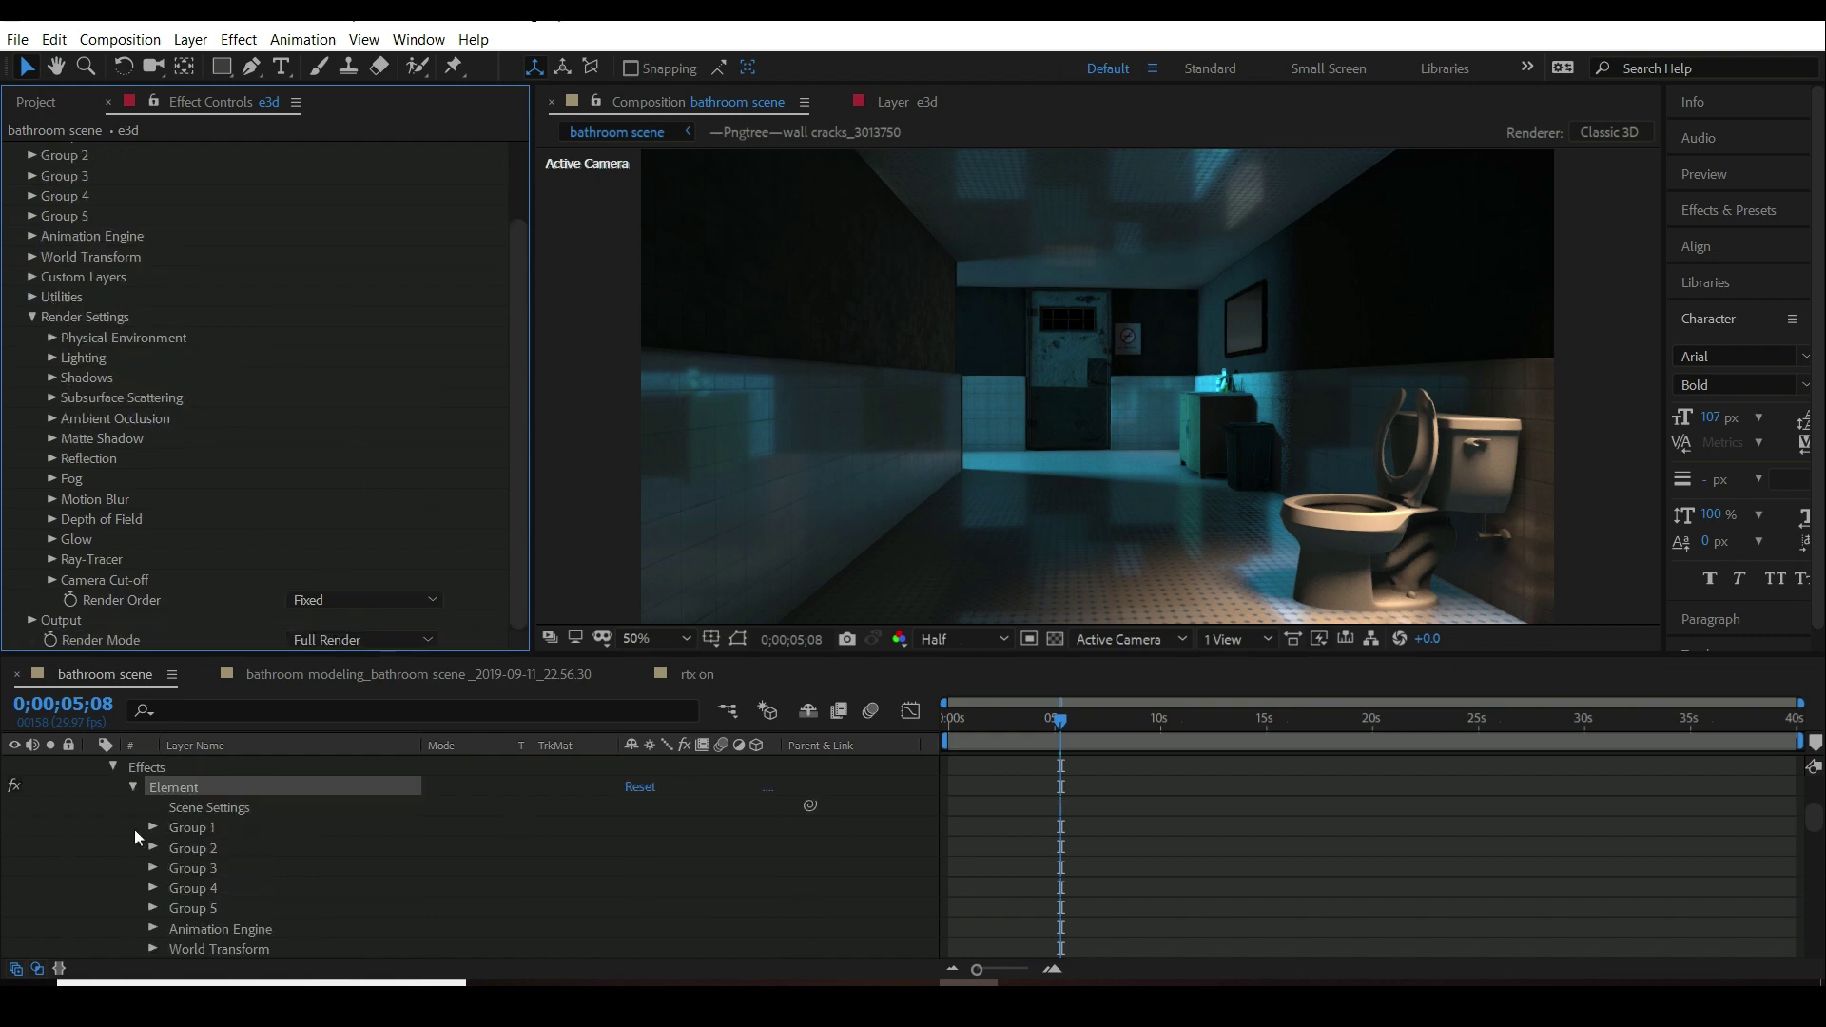
pyautogui.click(92, 927)
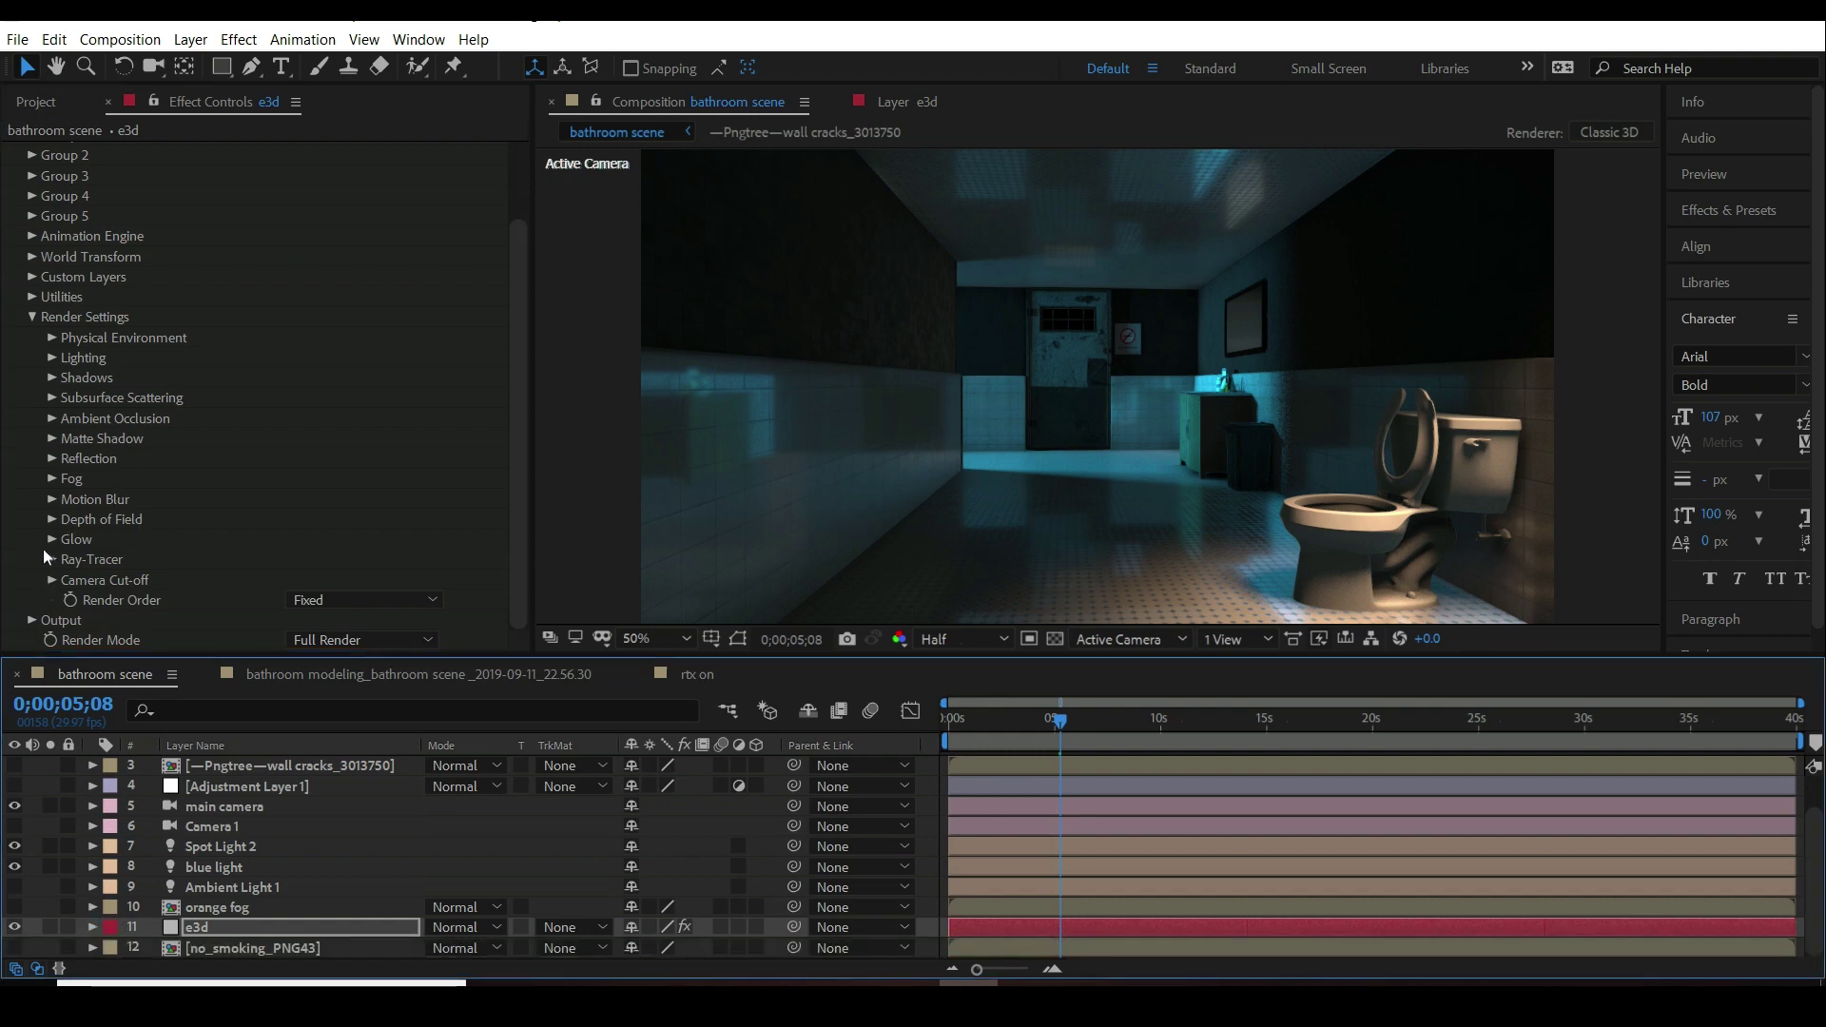
pyautogui.click(51, 479)
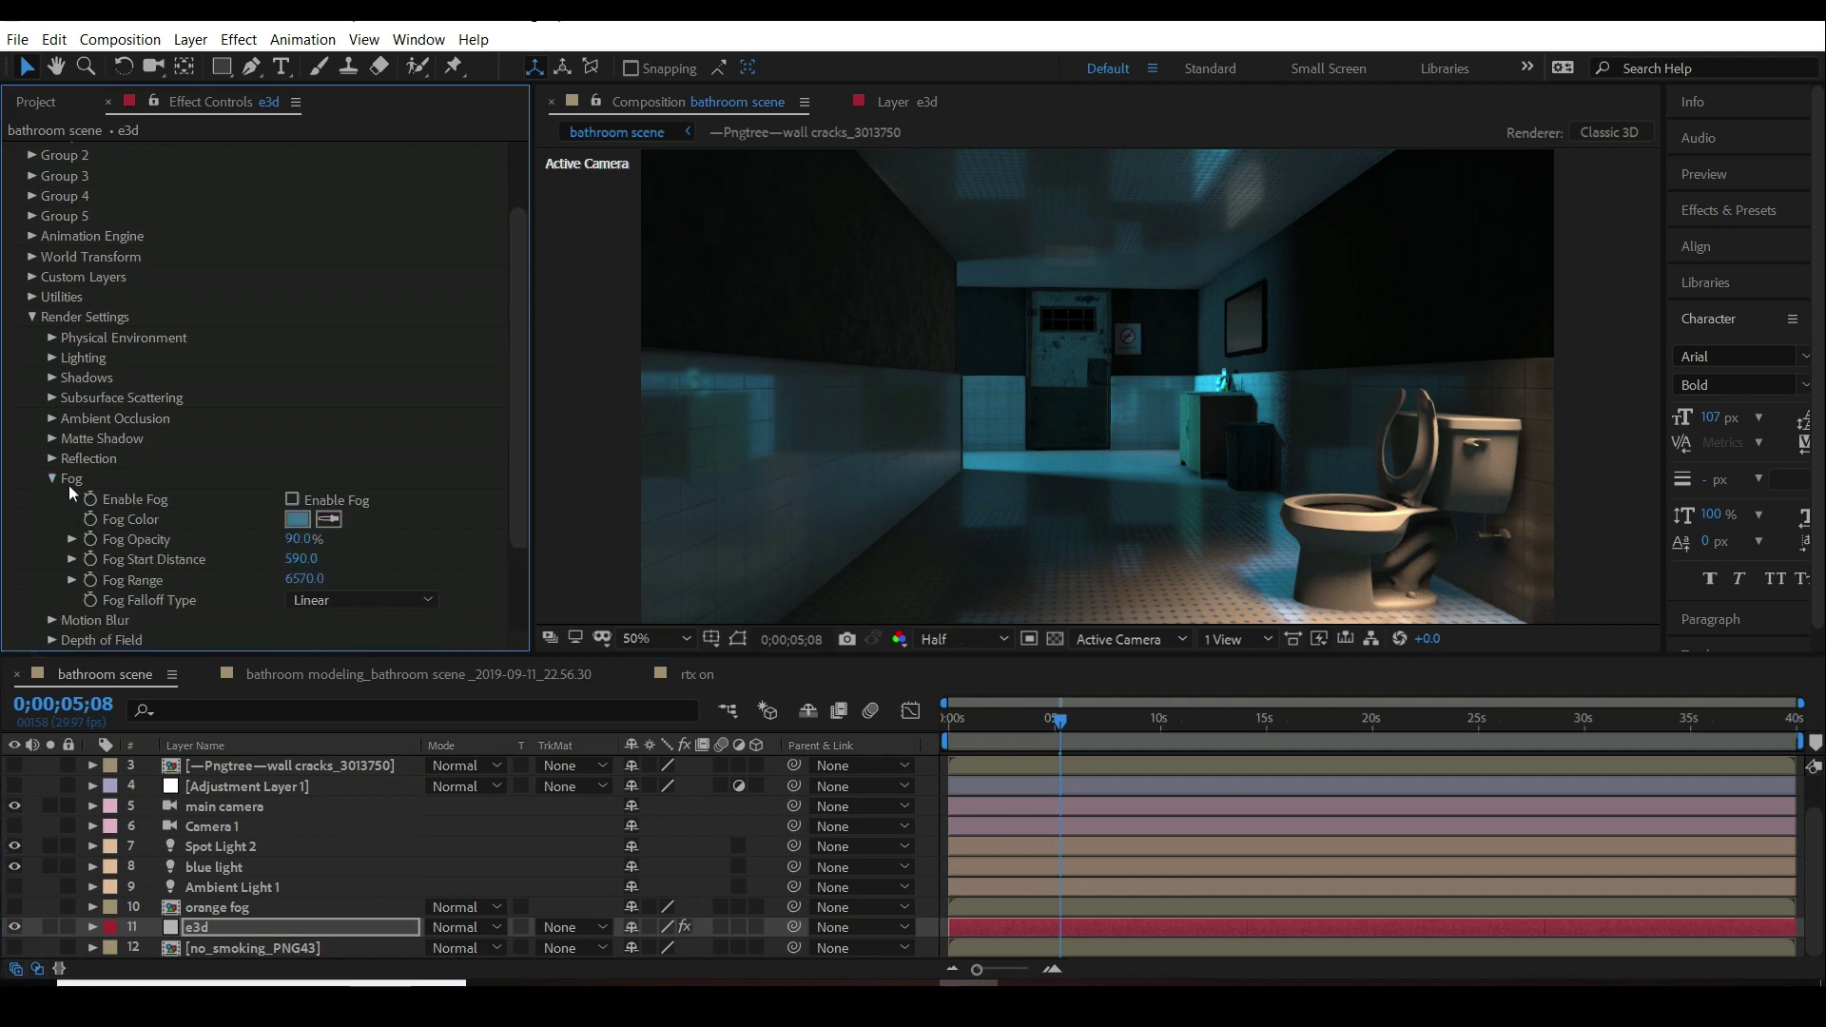
pyautogui.click(293, 499)
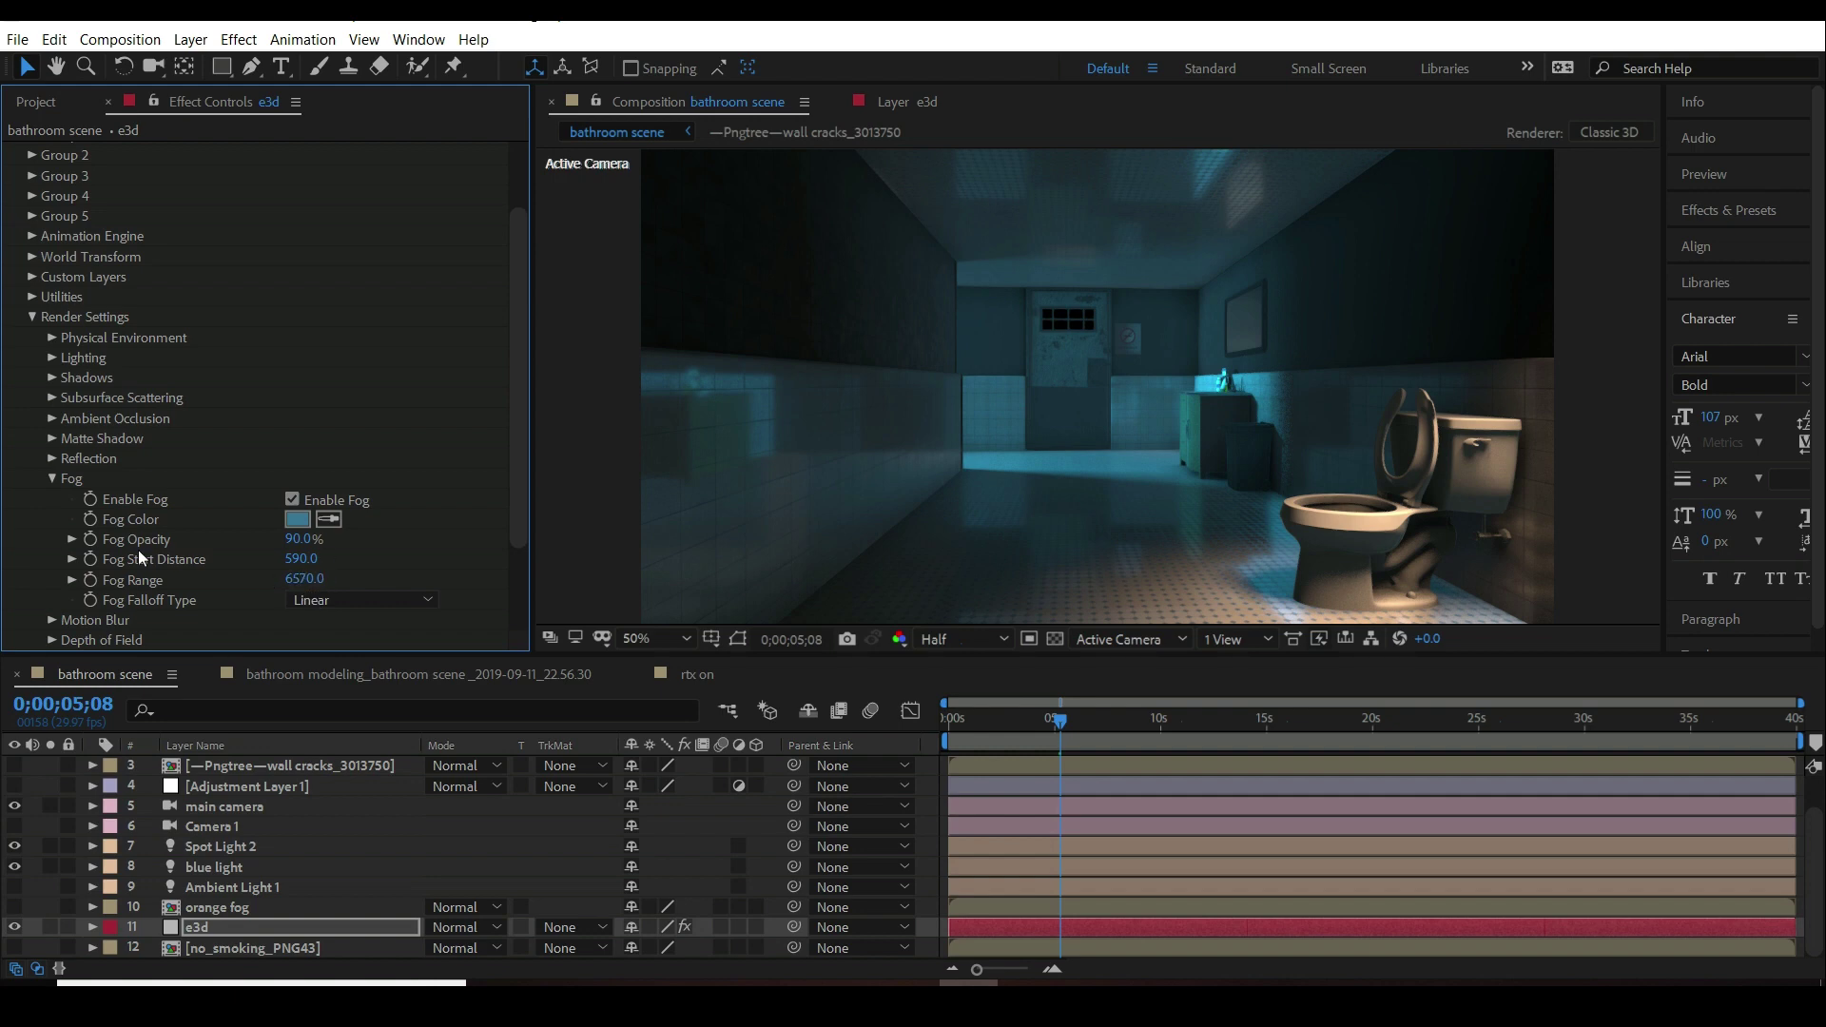
pyautogui.click(52, 478)
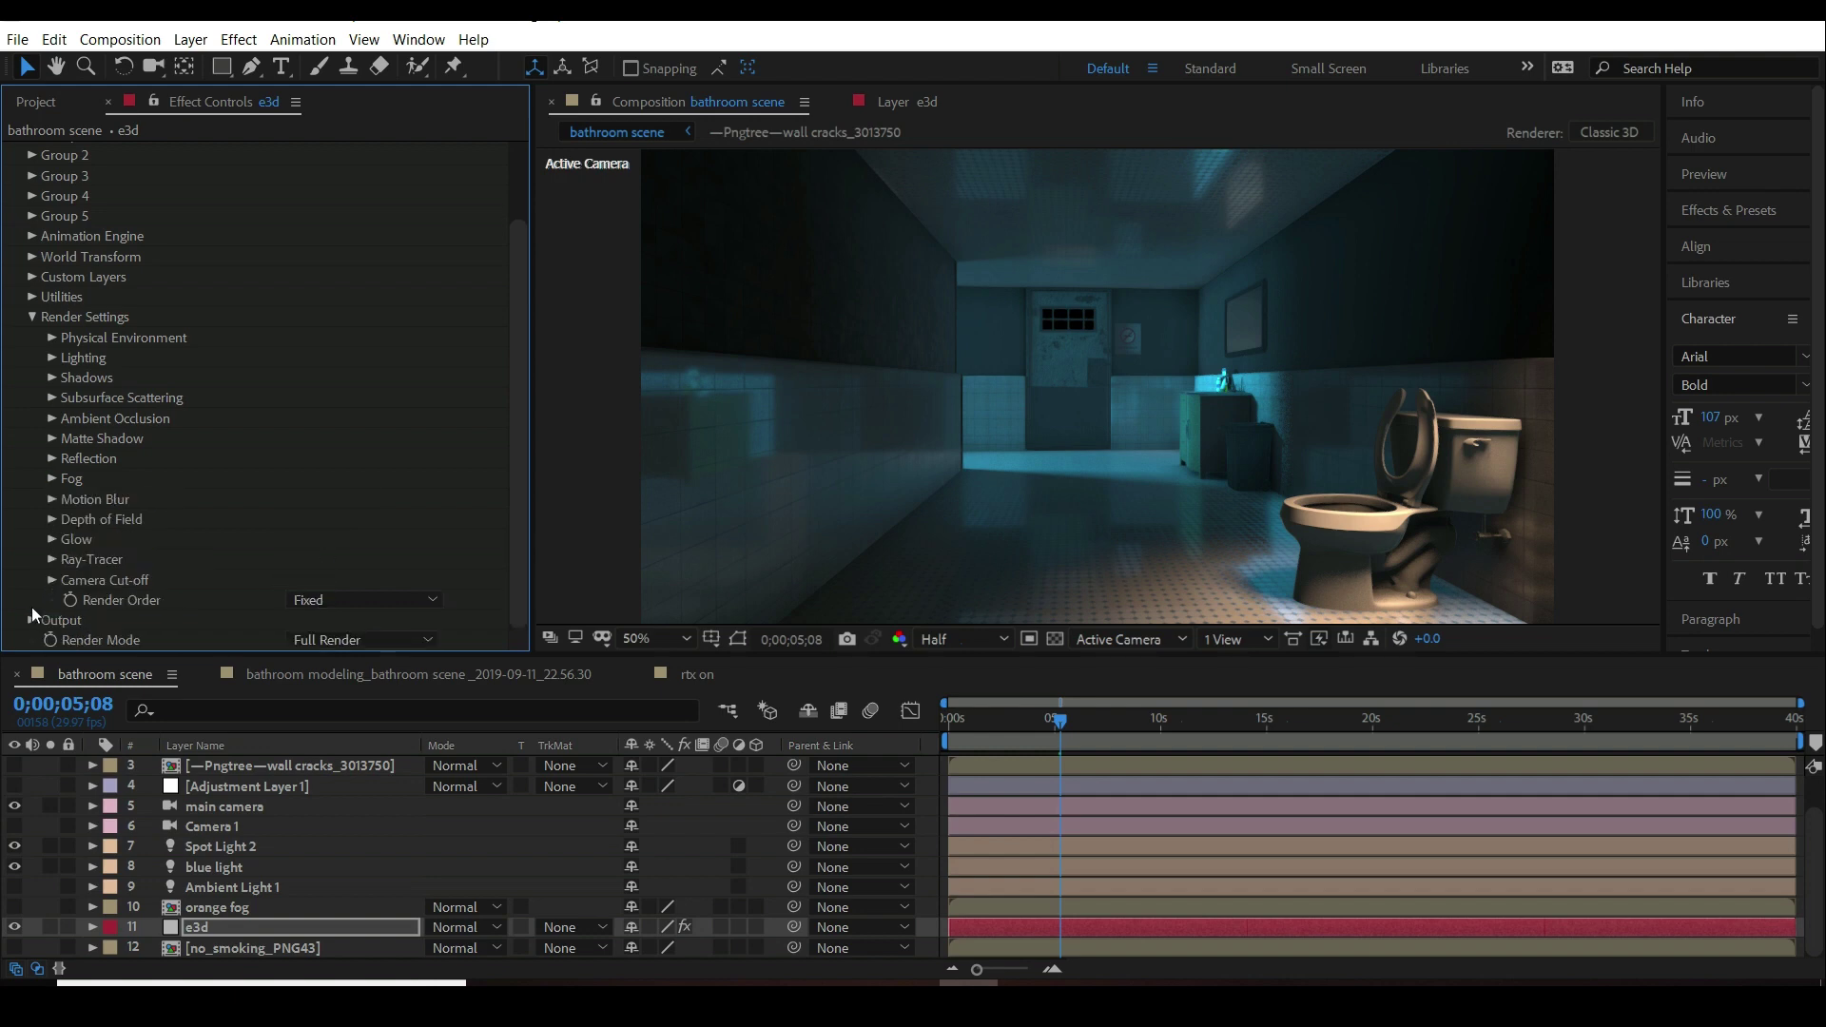
# - Make the orange fog layer visible and reselect the e3d layer
pyautogui.click(215, 908)
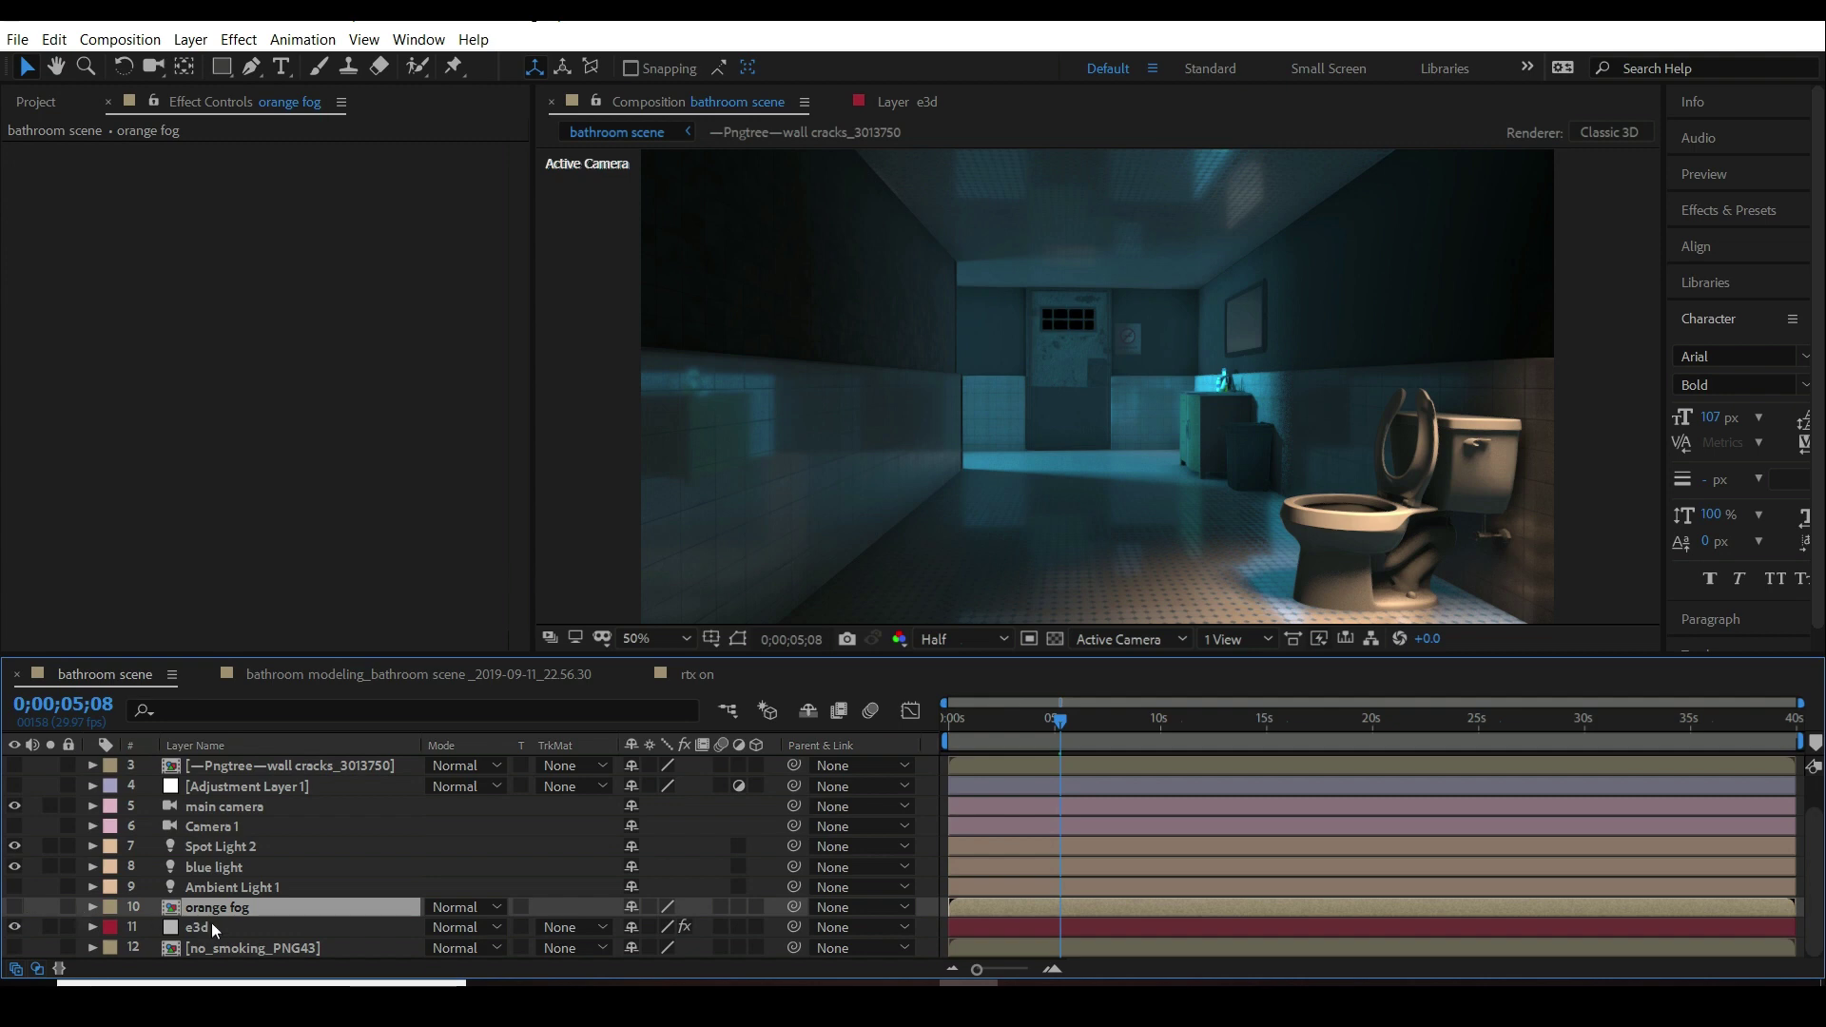
pyautogui.click(15, 908)
pyautogui.click(210, 927)
# - In Element's Output group, set Multisampling to 16 and Supersampling to 4
pyautogui.scroll(-2, 76, 556)
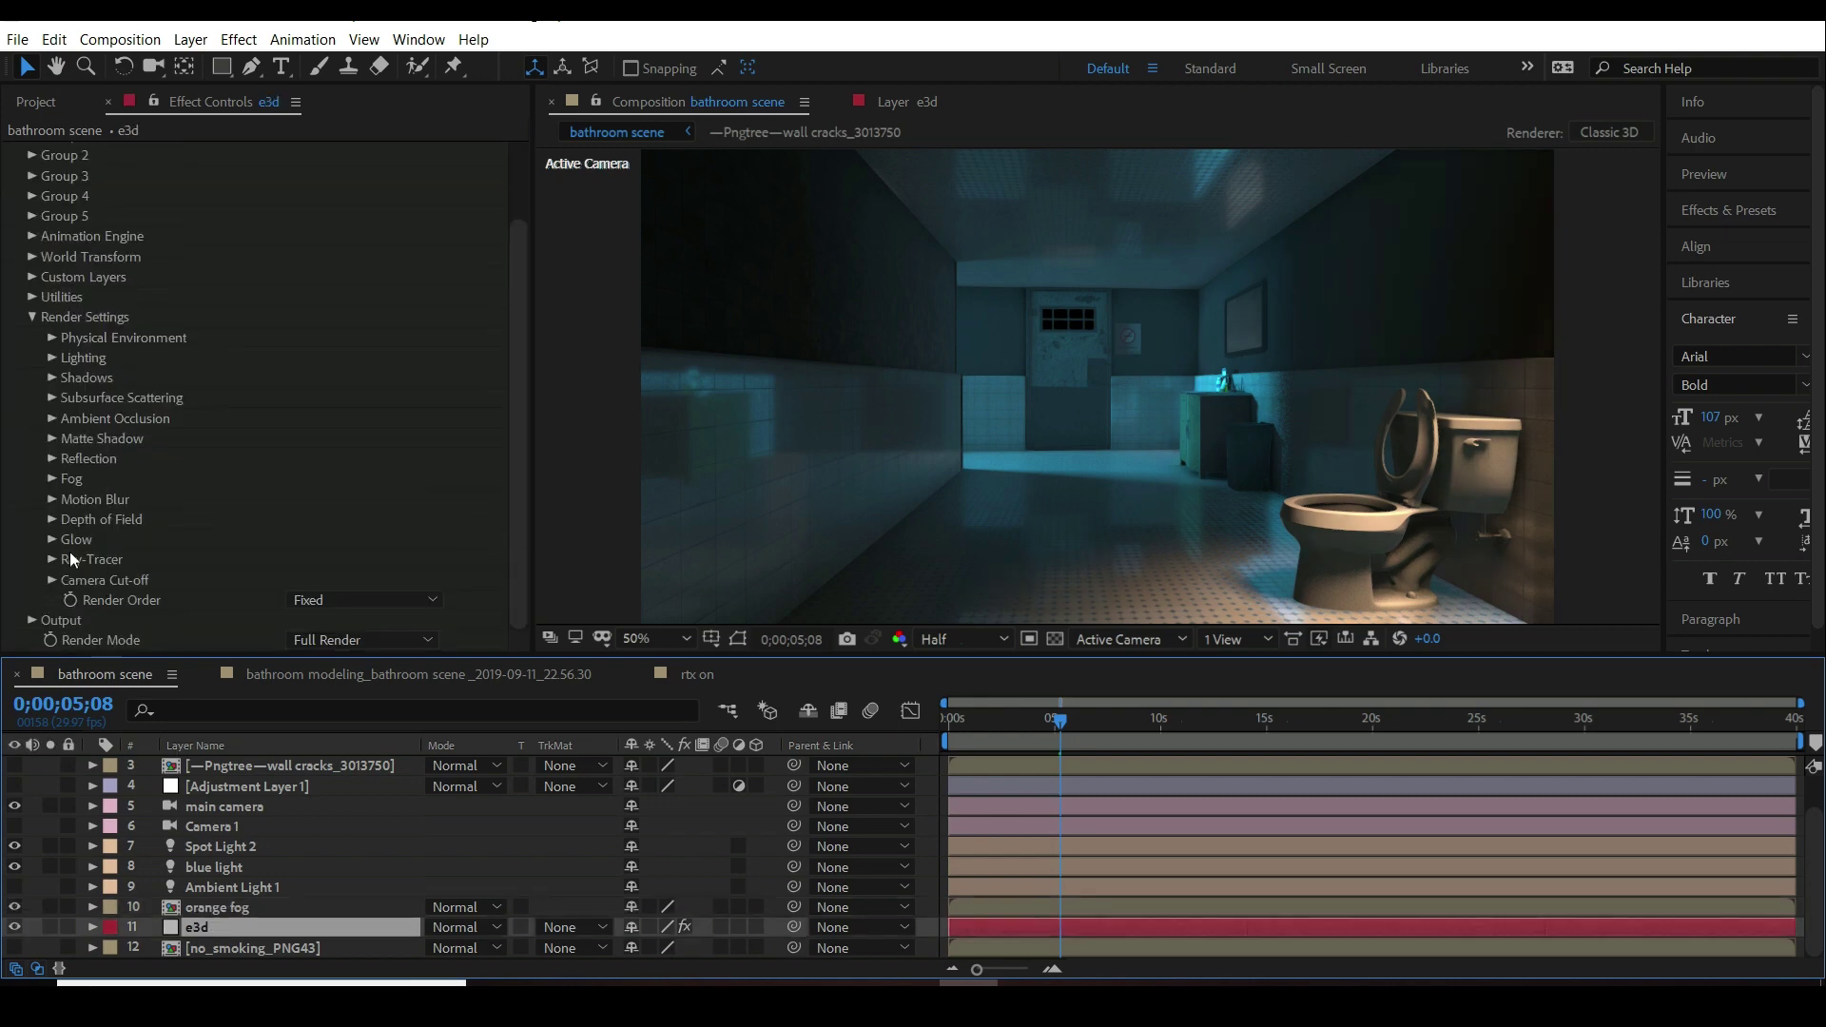
pyautogui.click(32, 618)
pyautogui.scroll(-5, 31, 620)
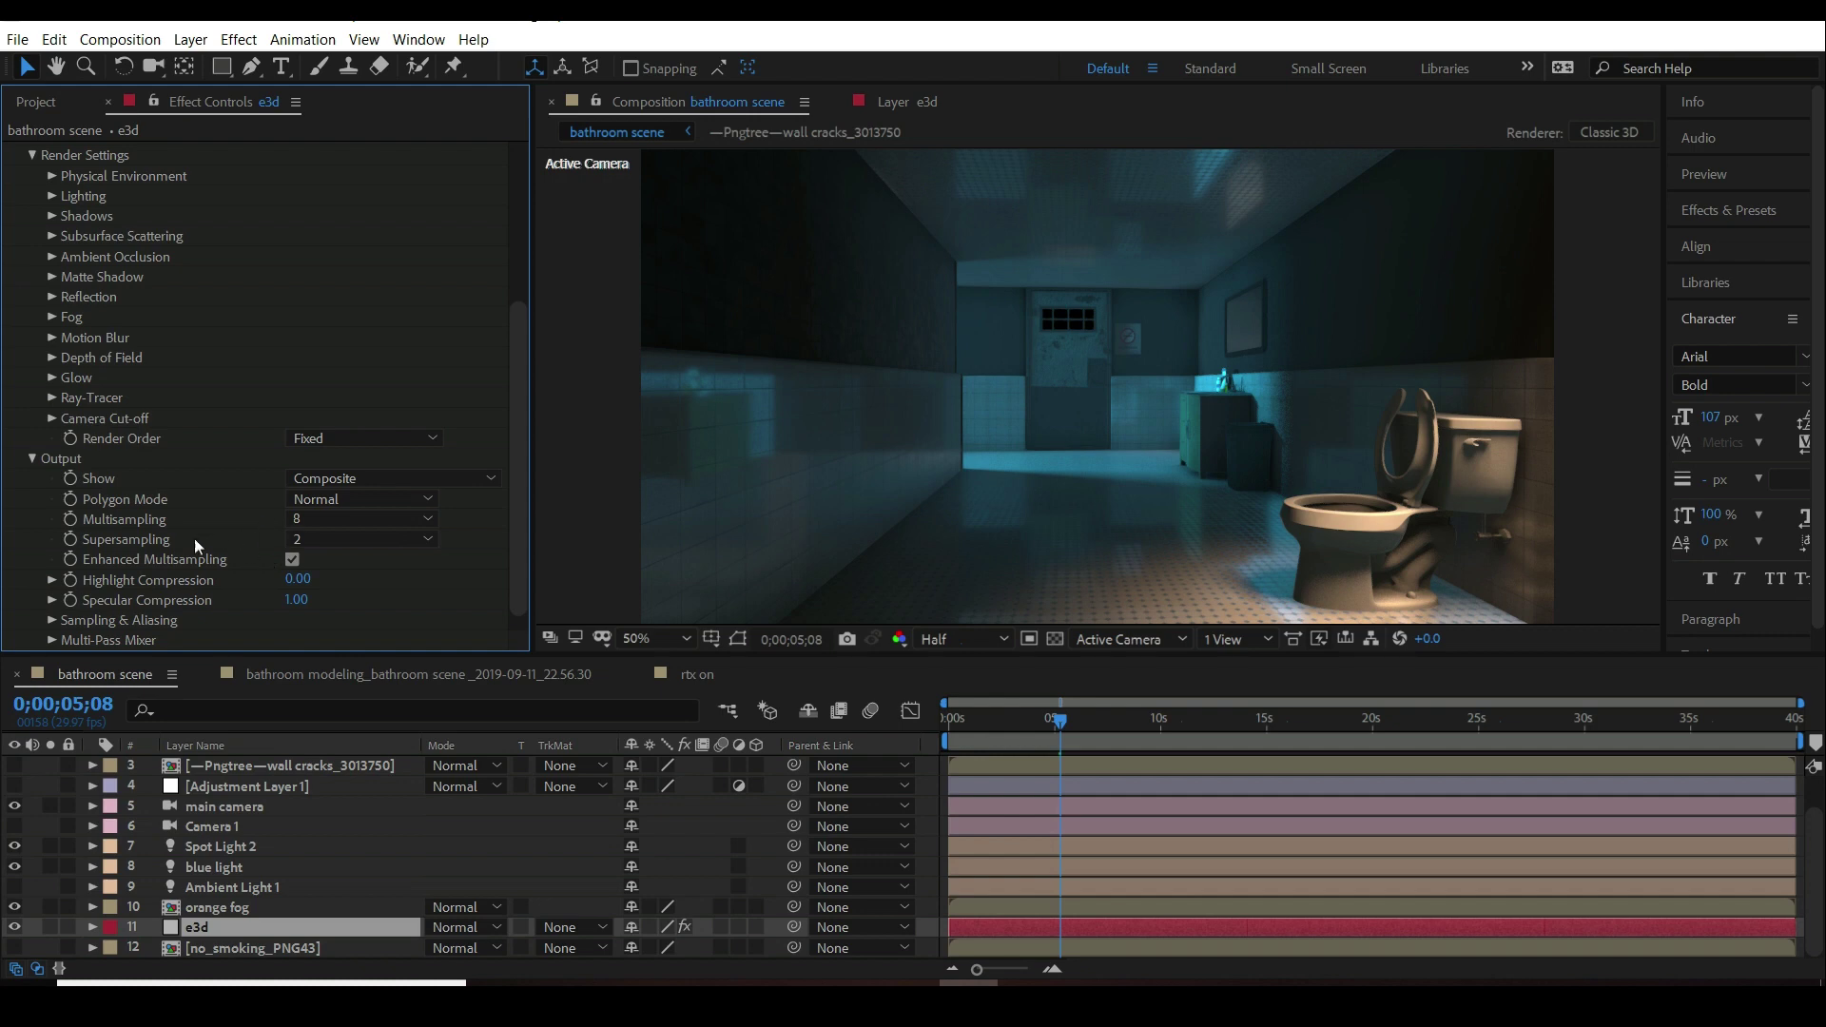
pyautogui.click(314, 521)
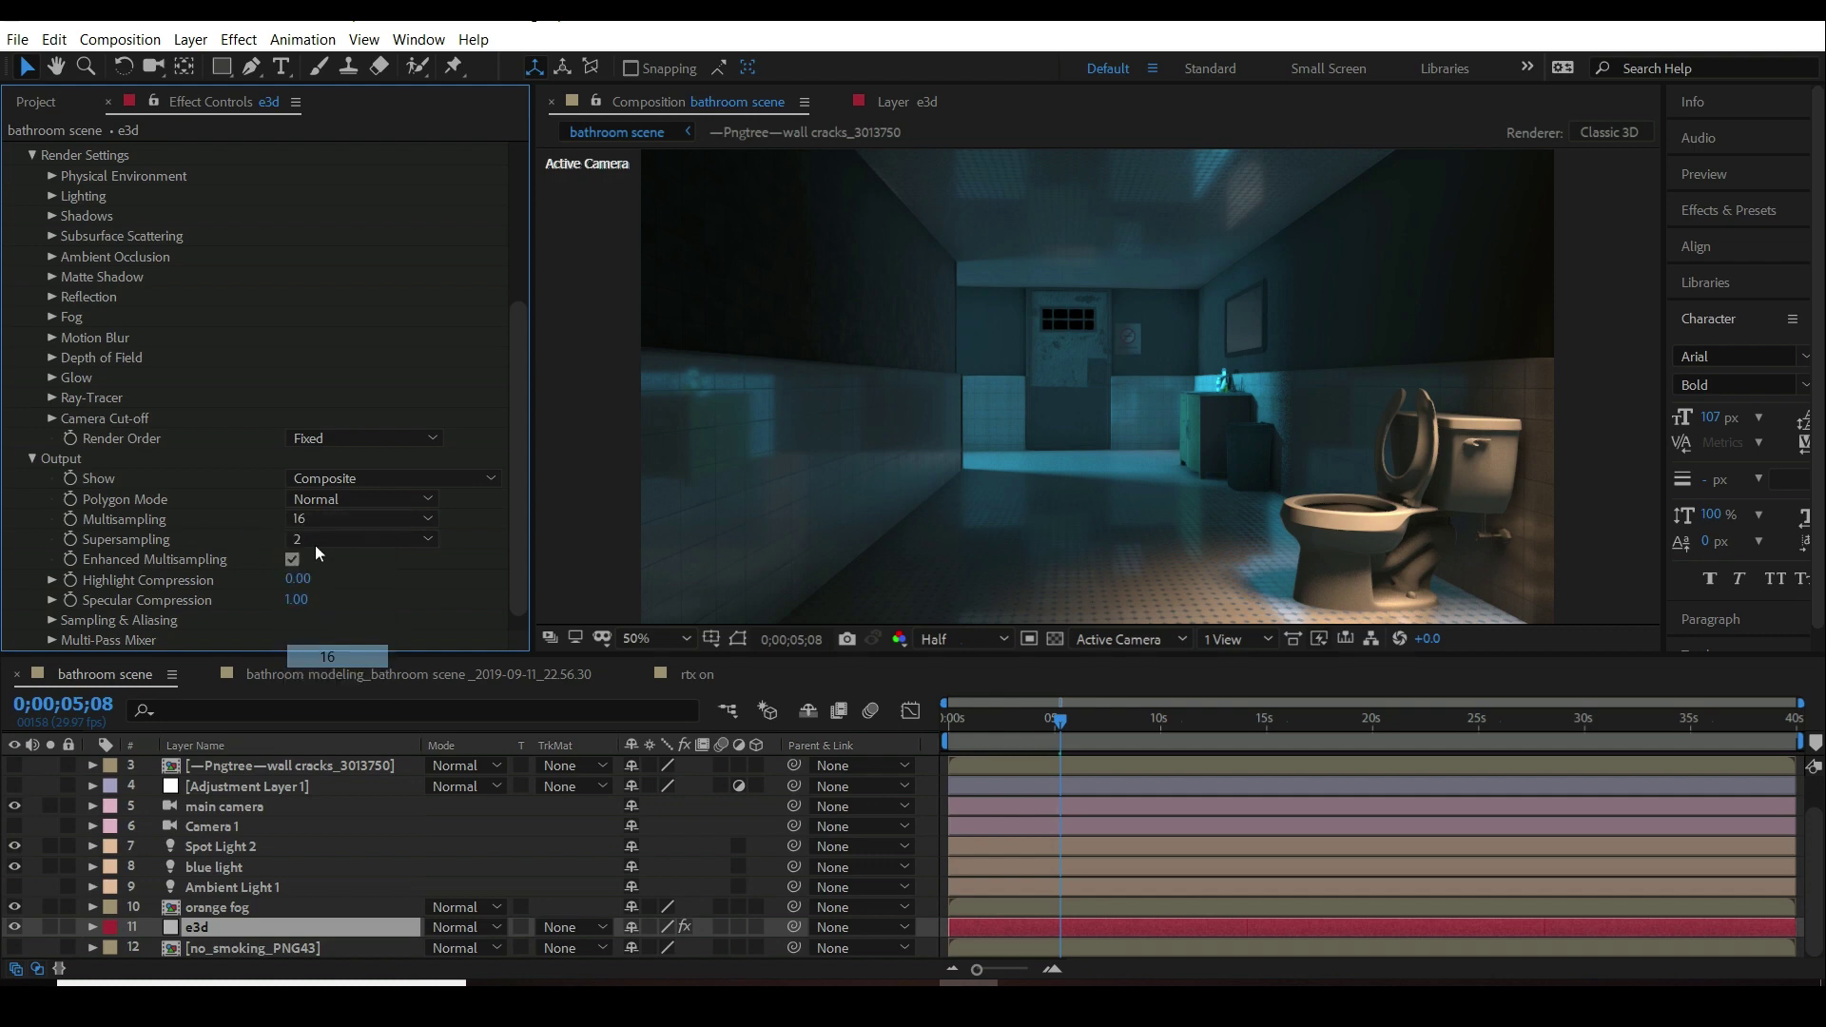
pyautogui.click(328, 657)
pyautogui.click(316, 540)
pyautogui.click(320, 600)
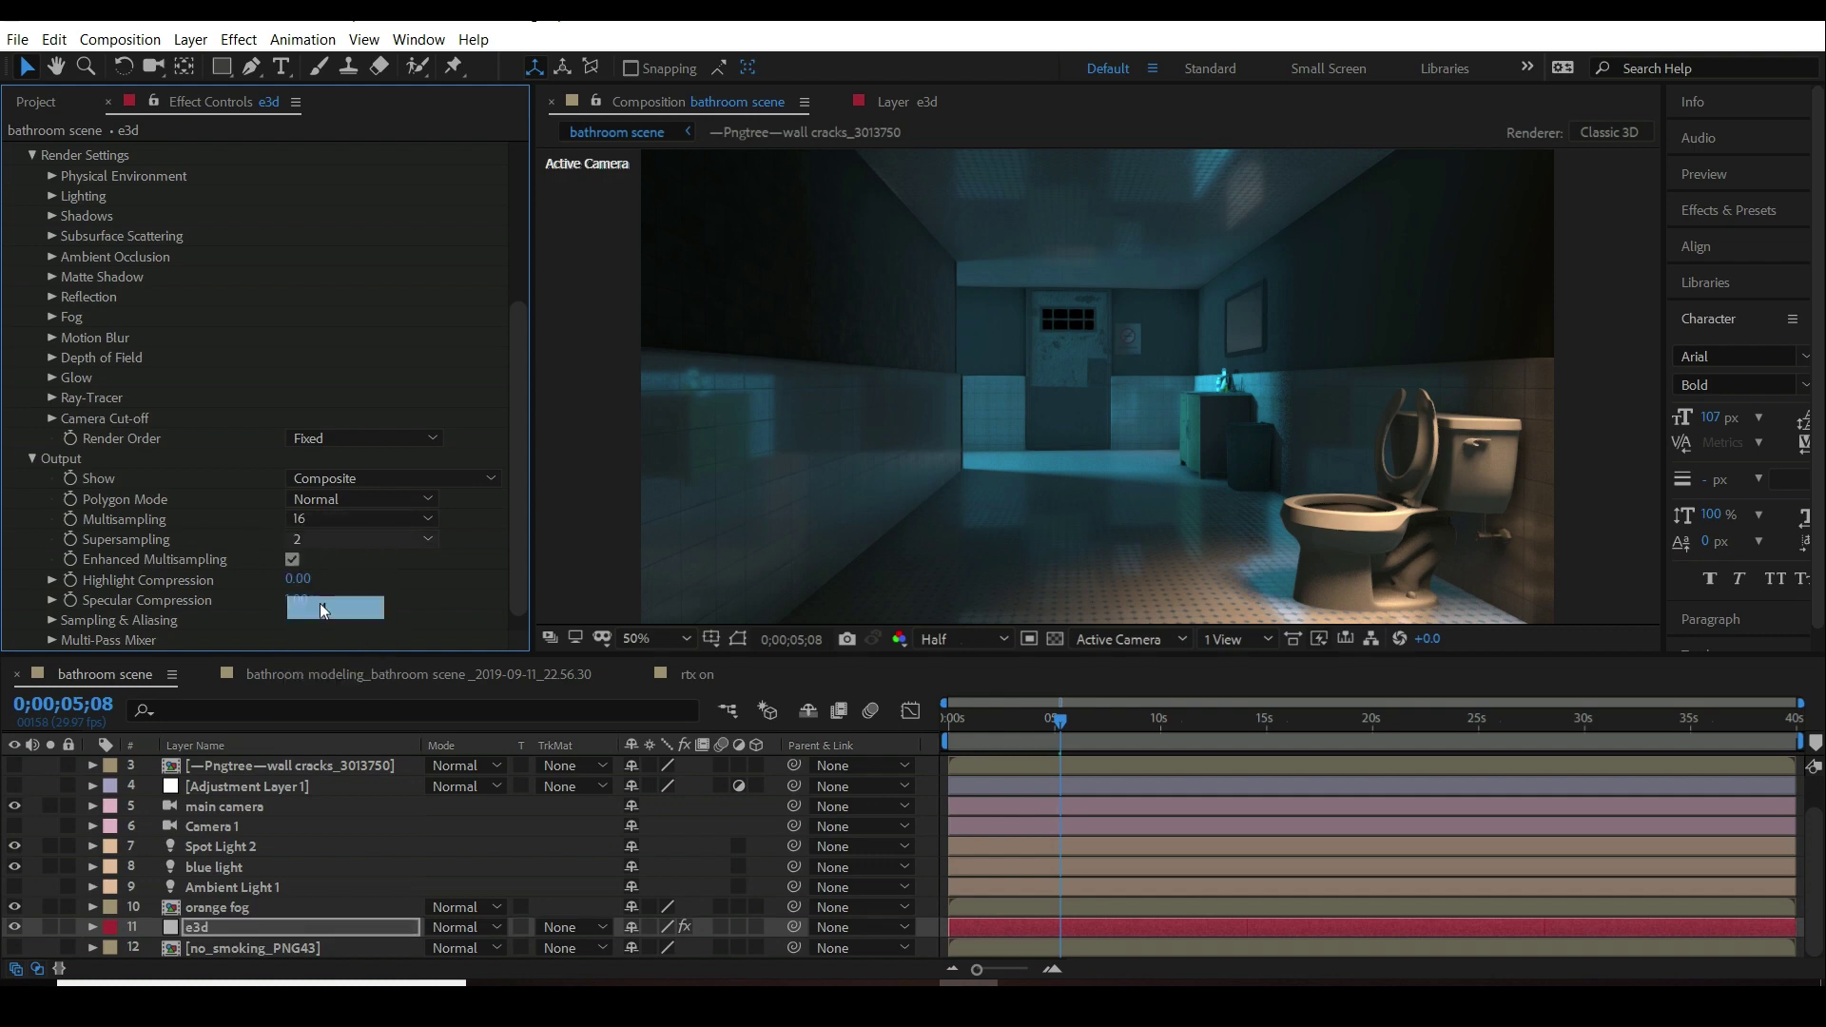
pyautogui.click(31, 458)
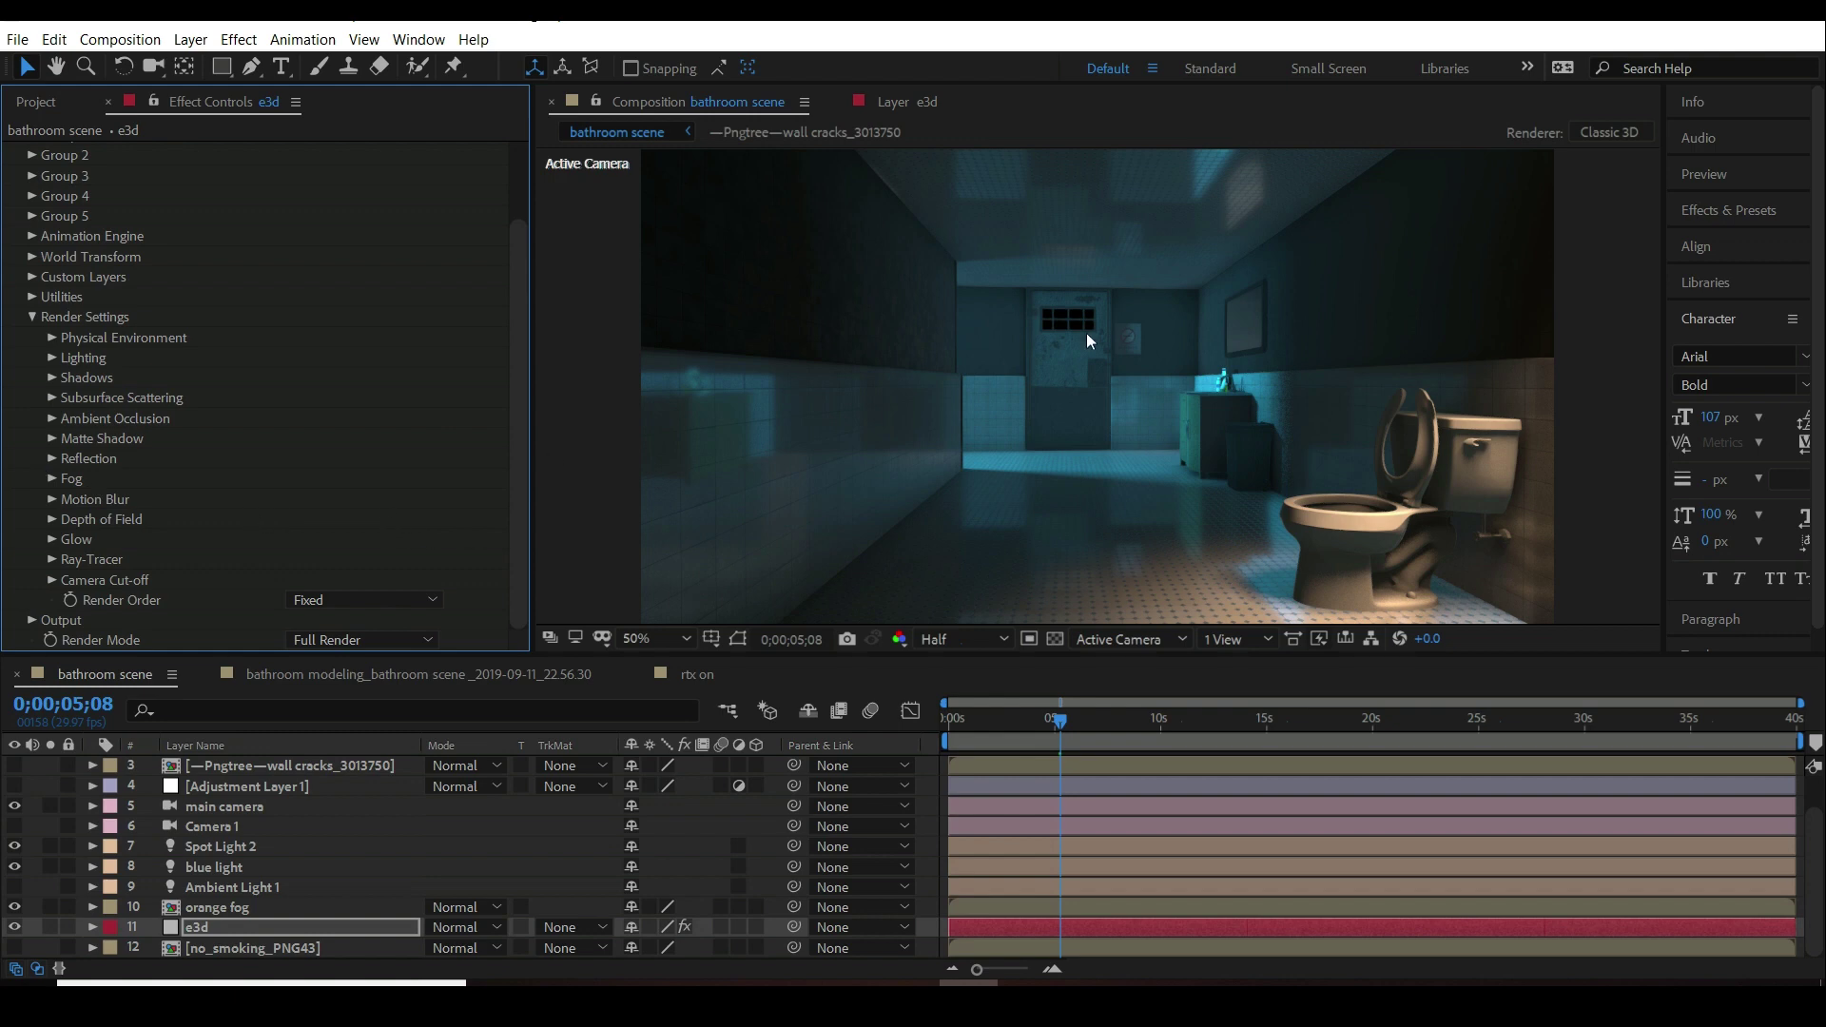
pyautogui.scroll(2, 32, 317)
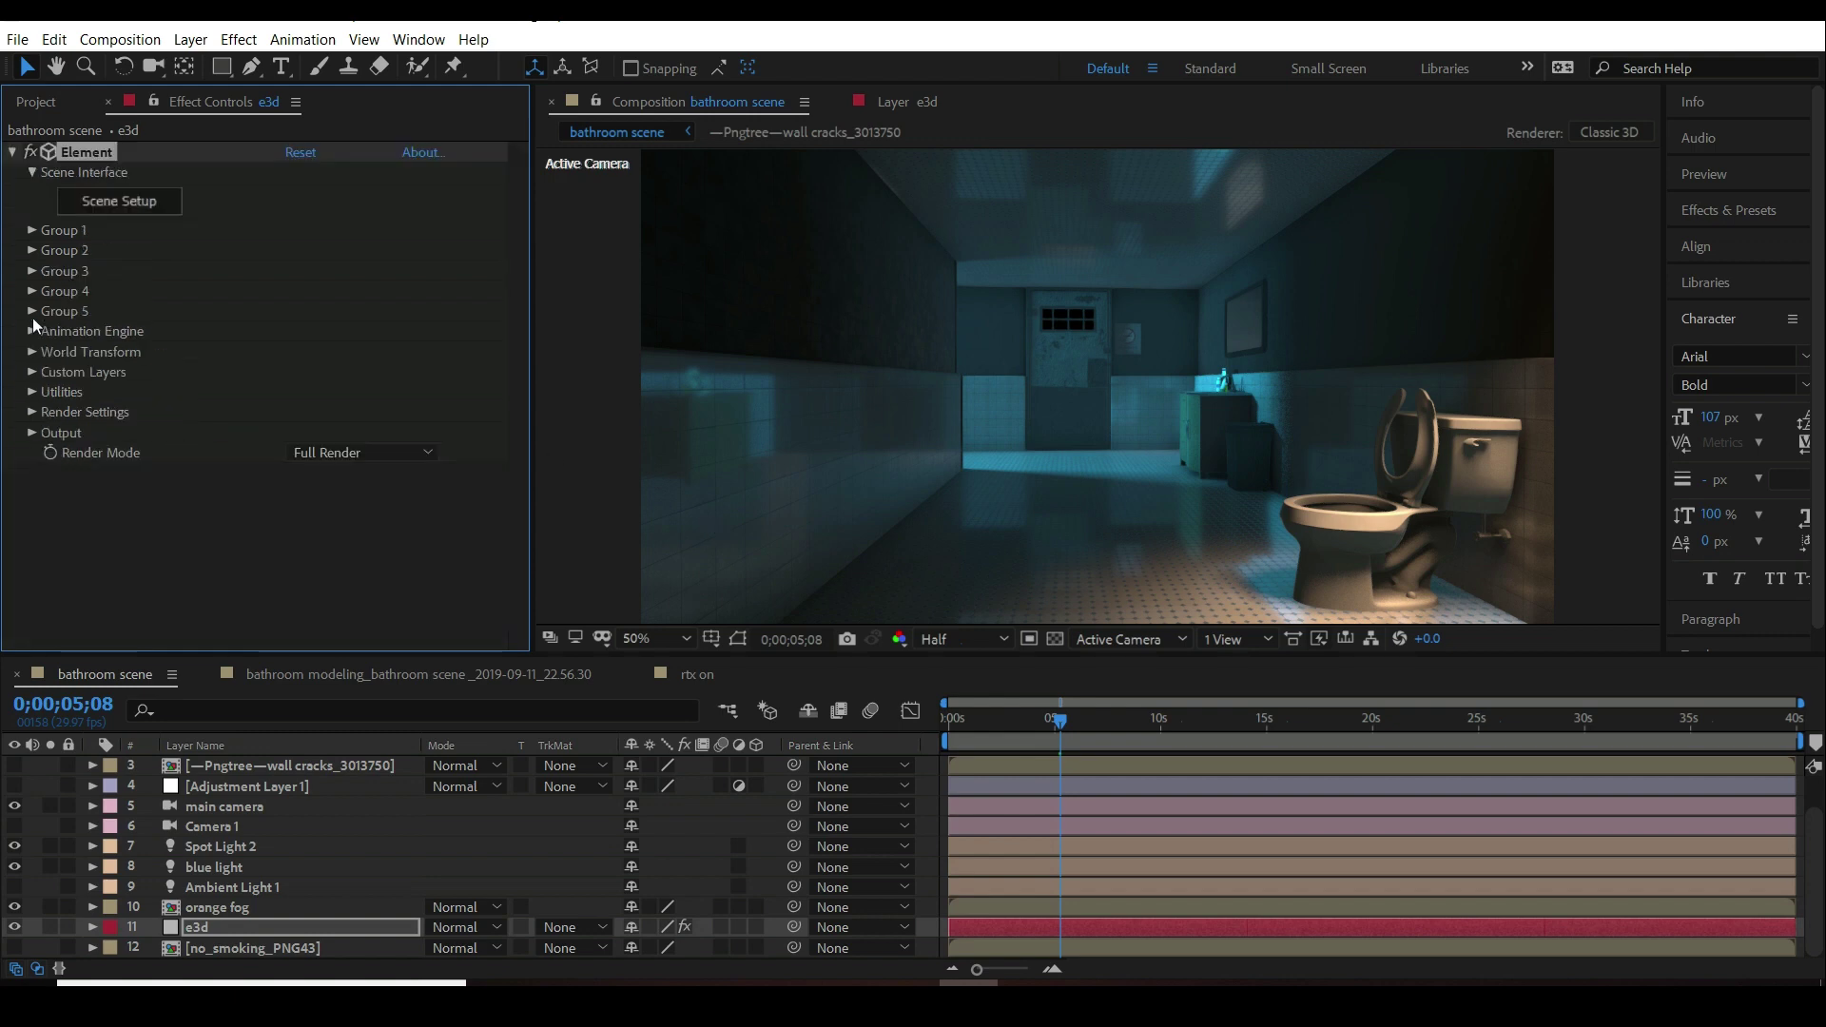
pyautogui.scroll(-1, 29, 419)
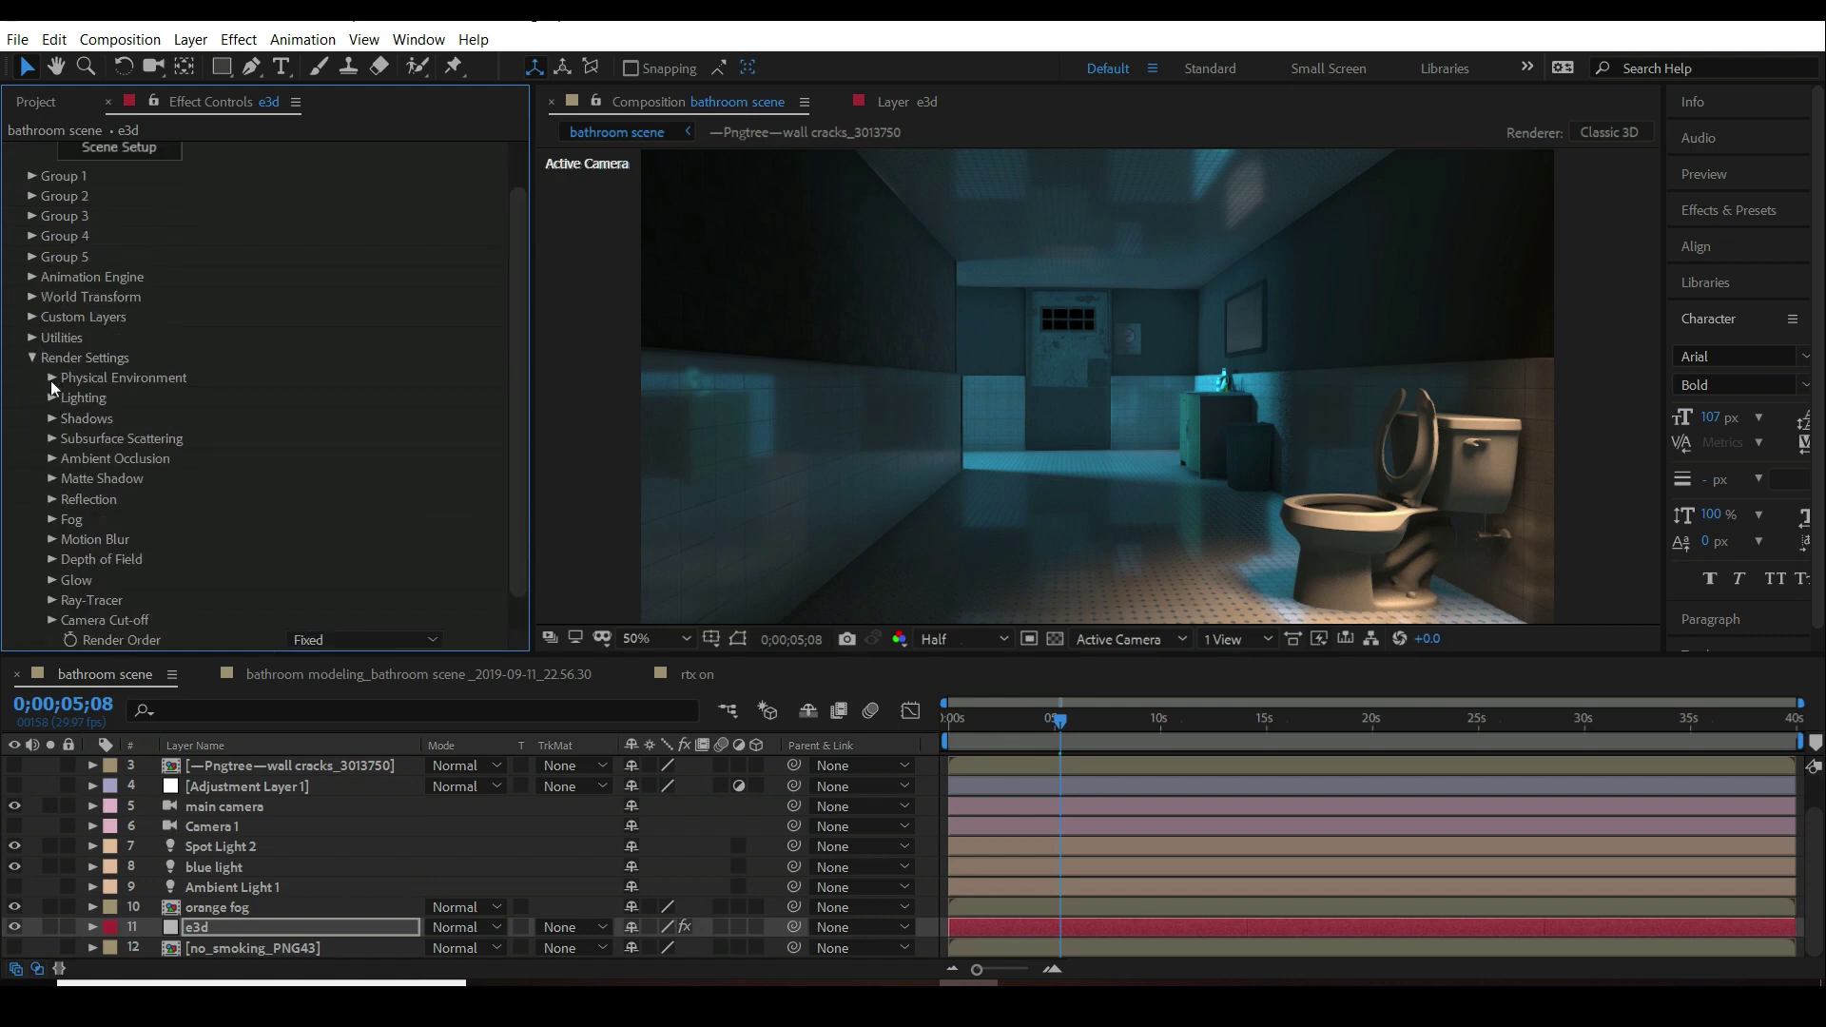
# - Expand Physical Environment and try Gamma 1 with Lighting Influence 35%
pyautogui.click(51, 378)
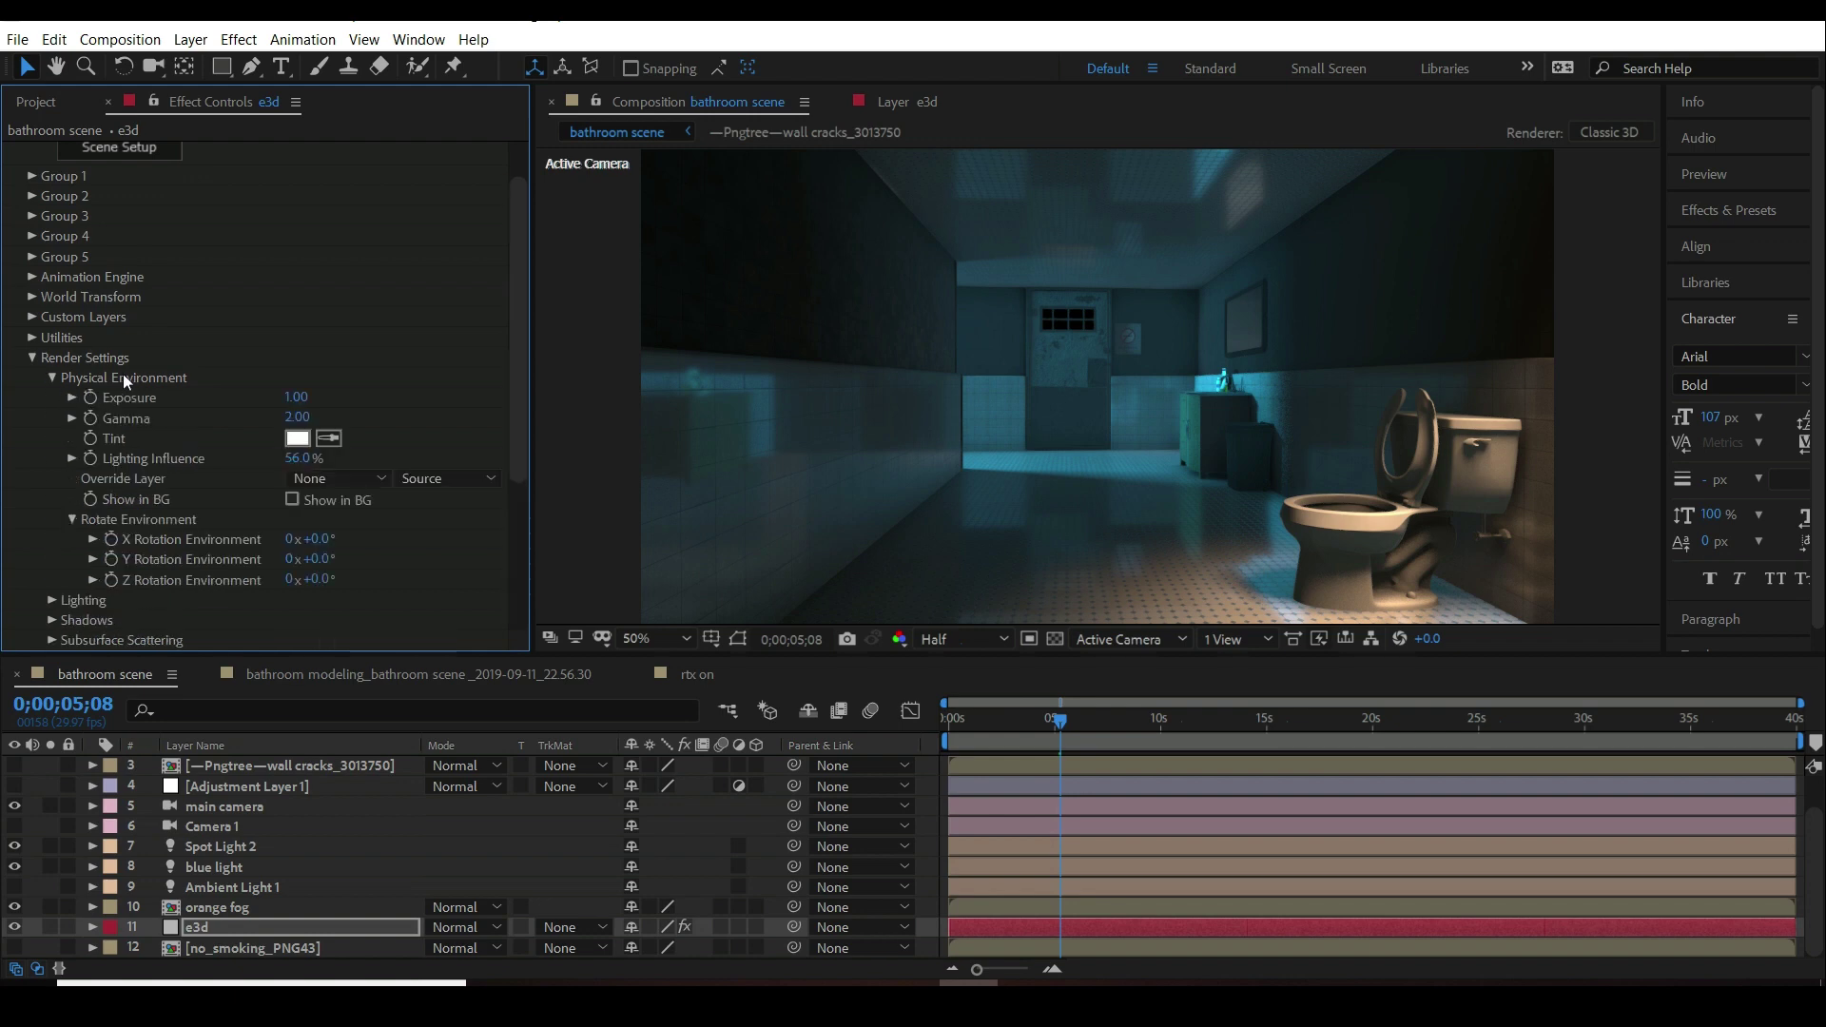
pyautogui.click(297, 419)
pyautogui.write('1')
pyautogui.click(297, 458)
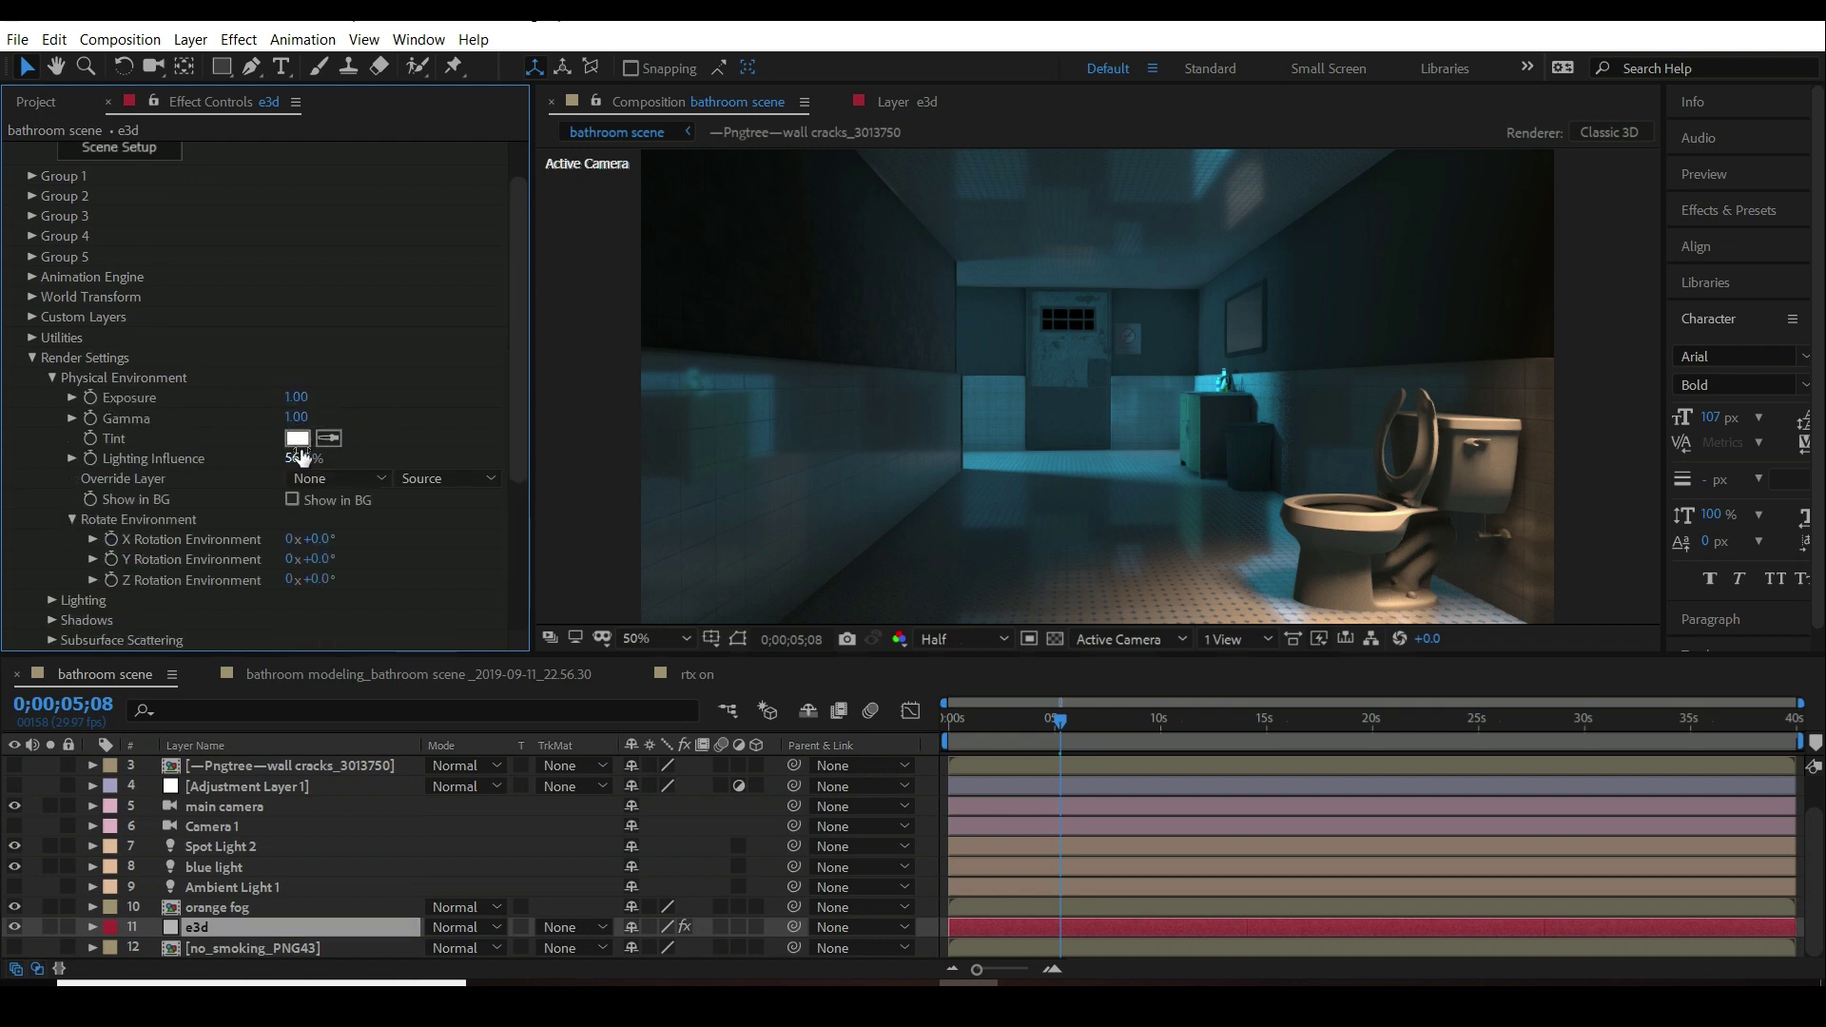
pyautogui.write('35')
pyautogui.press('Return')
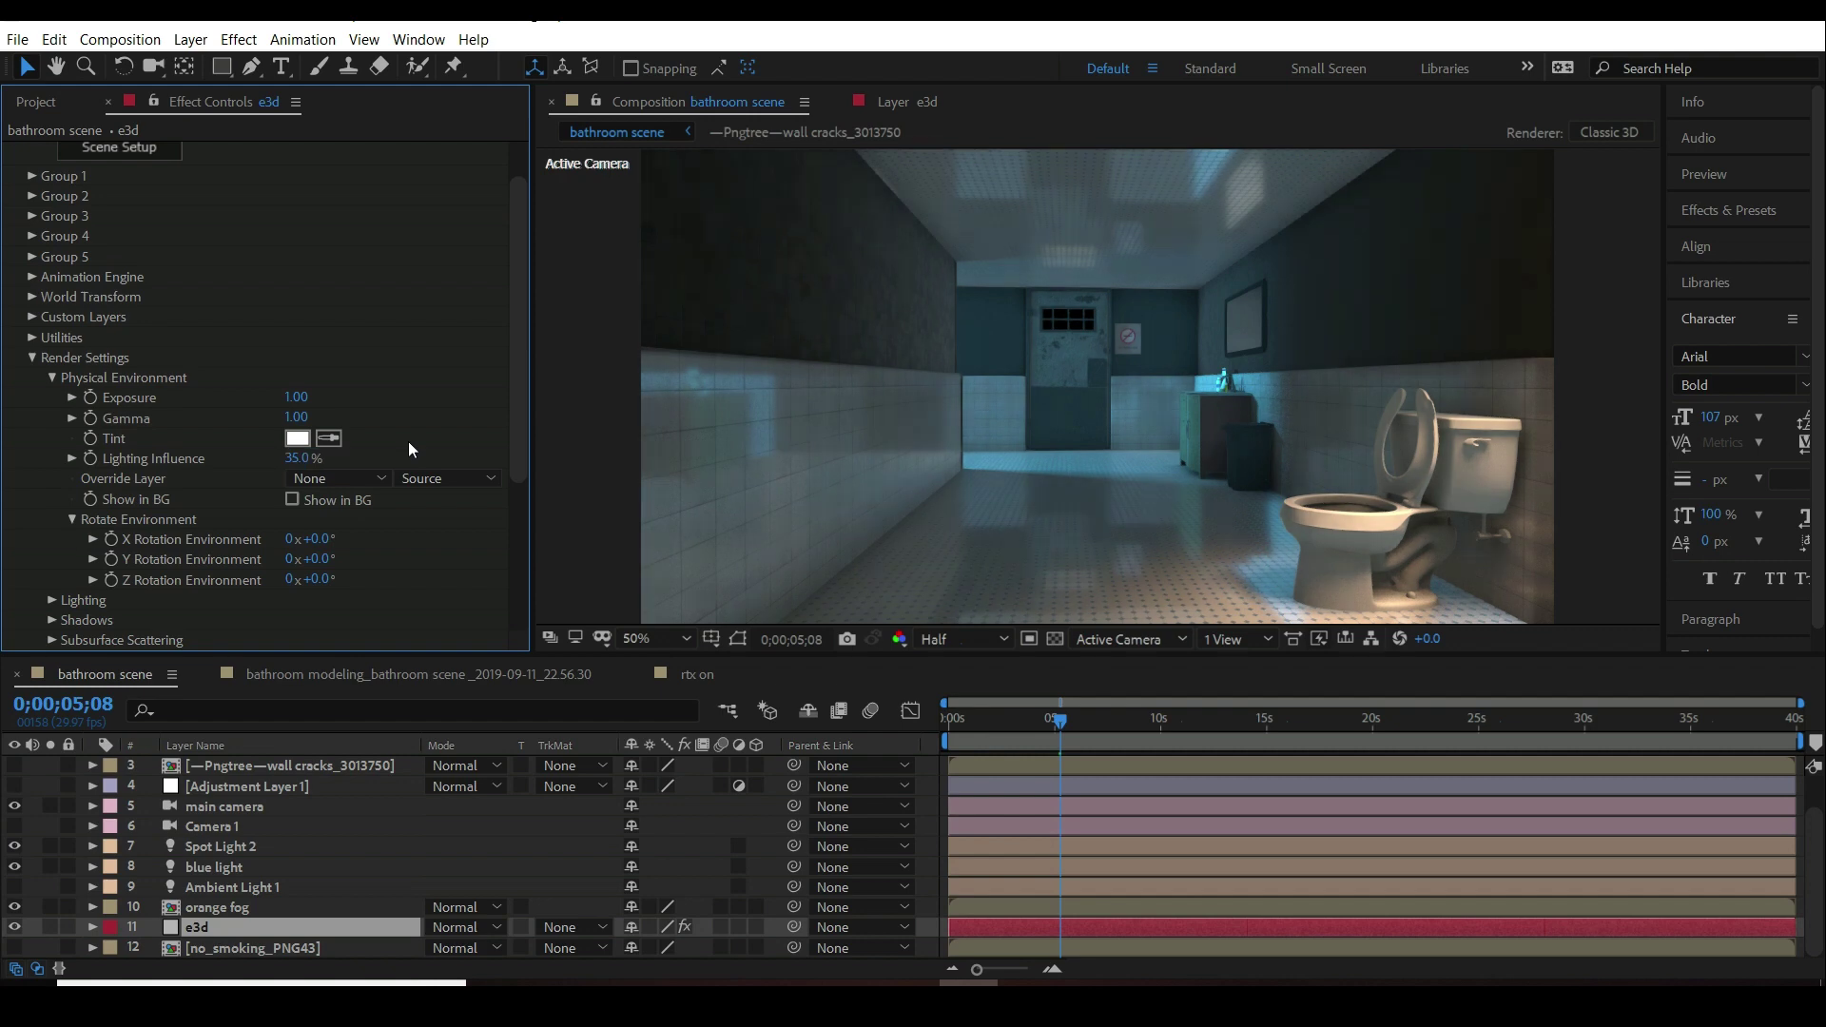
# - Change Lighting Influence to 60% and Gamma to 2.00, then collapse the group
pyautogui.click(299, 459)
pyautogui.write('60')
pyautogui.press('Return')
pyautogui.click(296, 418)
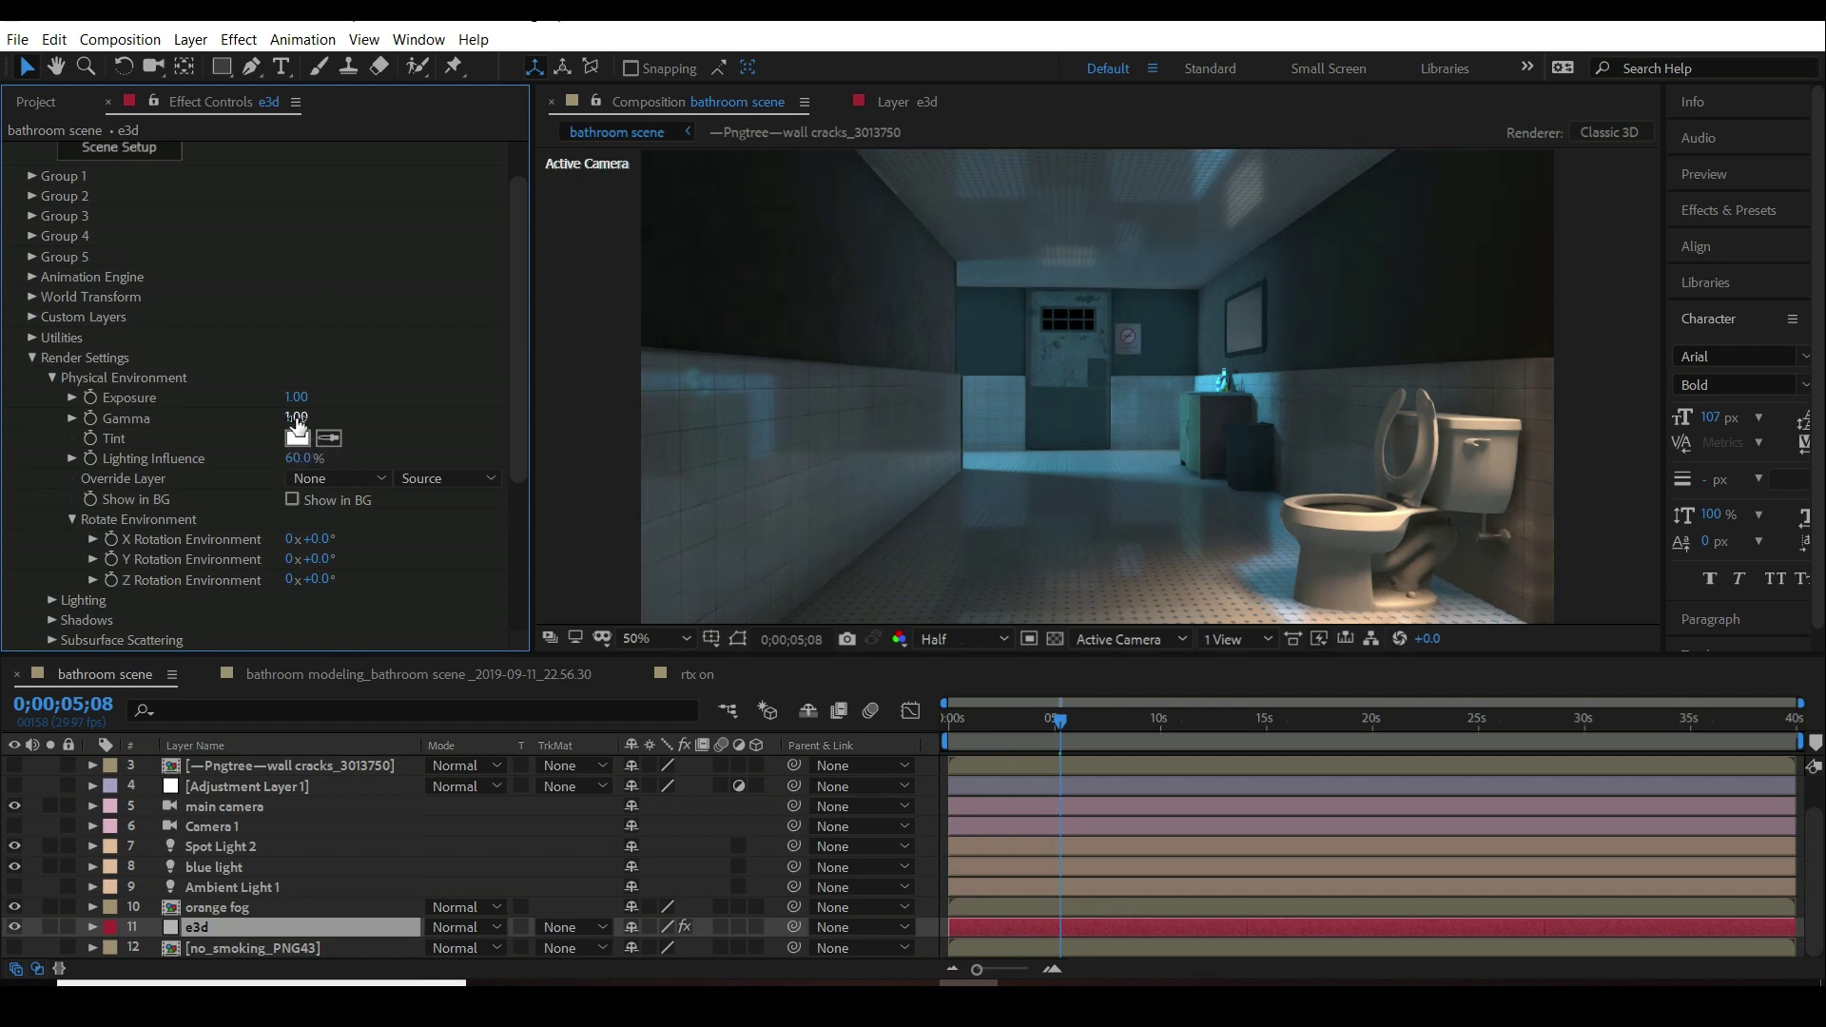
pyautogui.write('2')
pyautogui.press('Return')
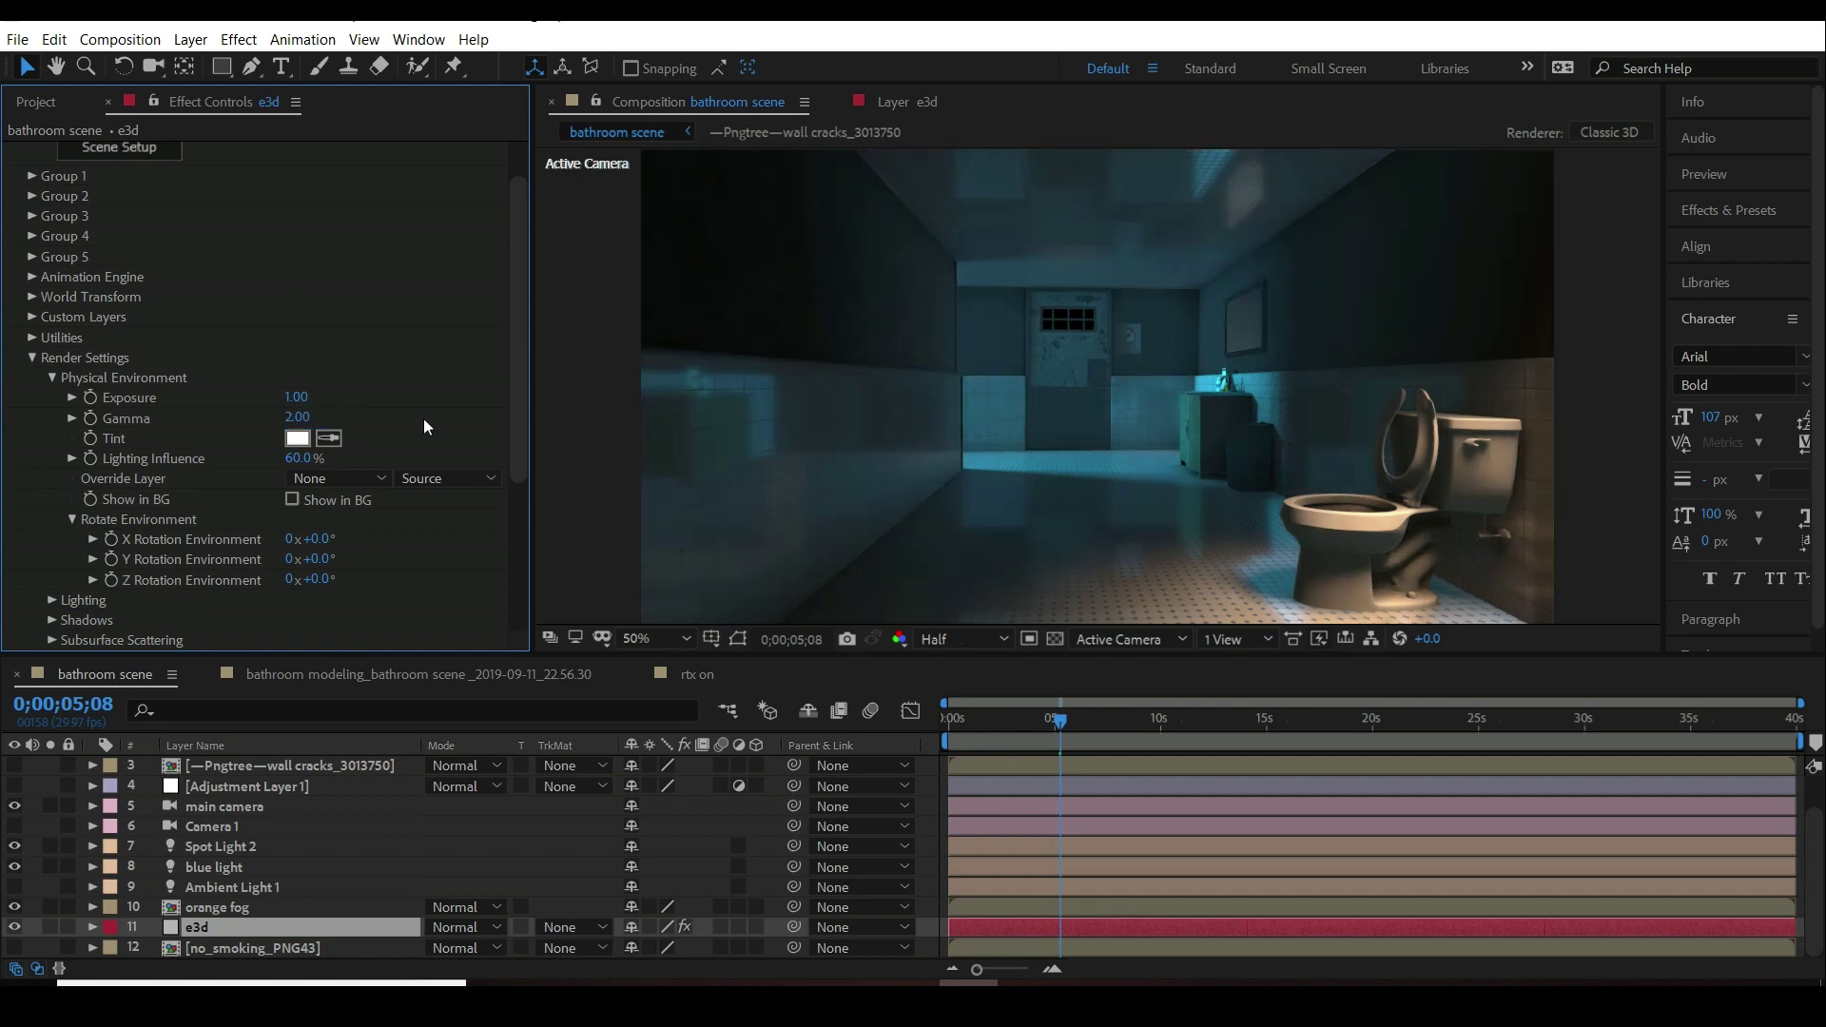
pyautogui.scroll(-4, 331, 394)
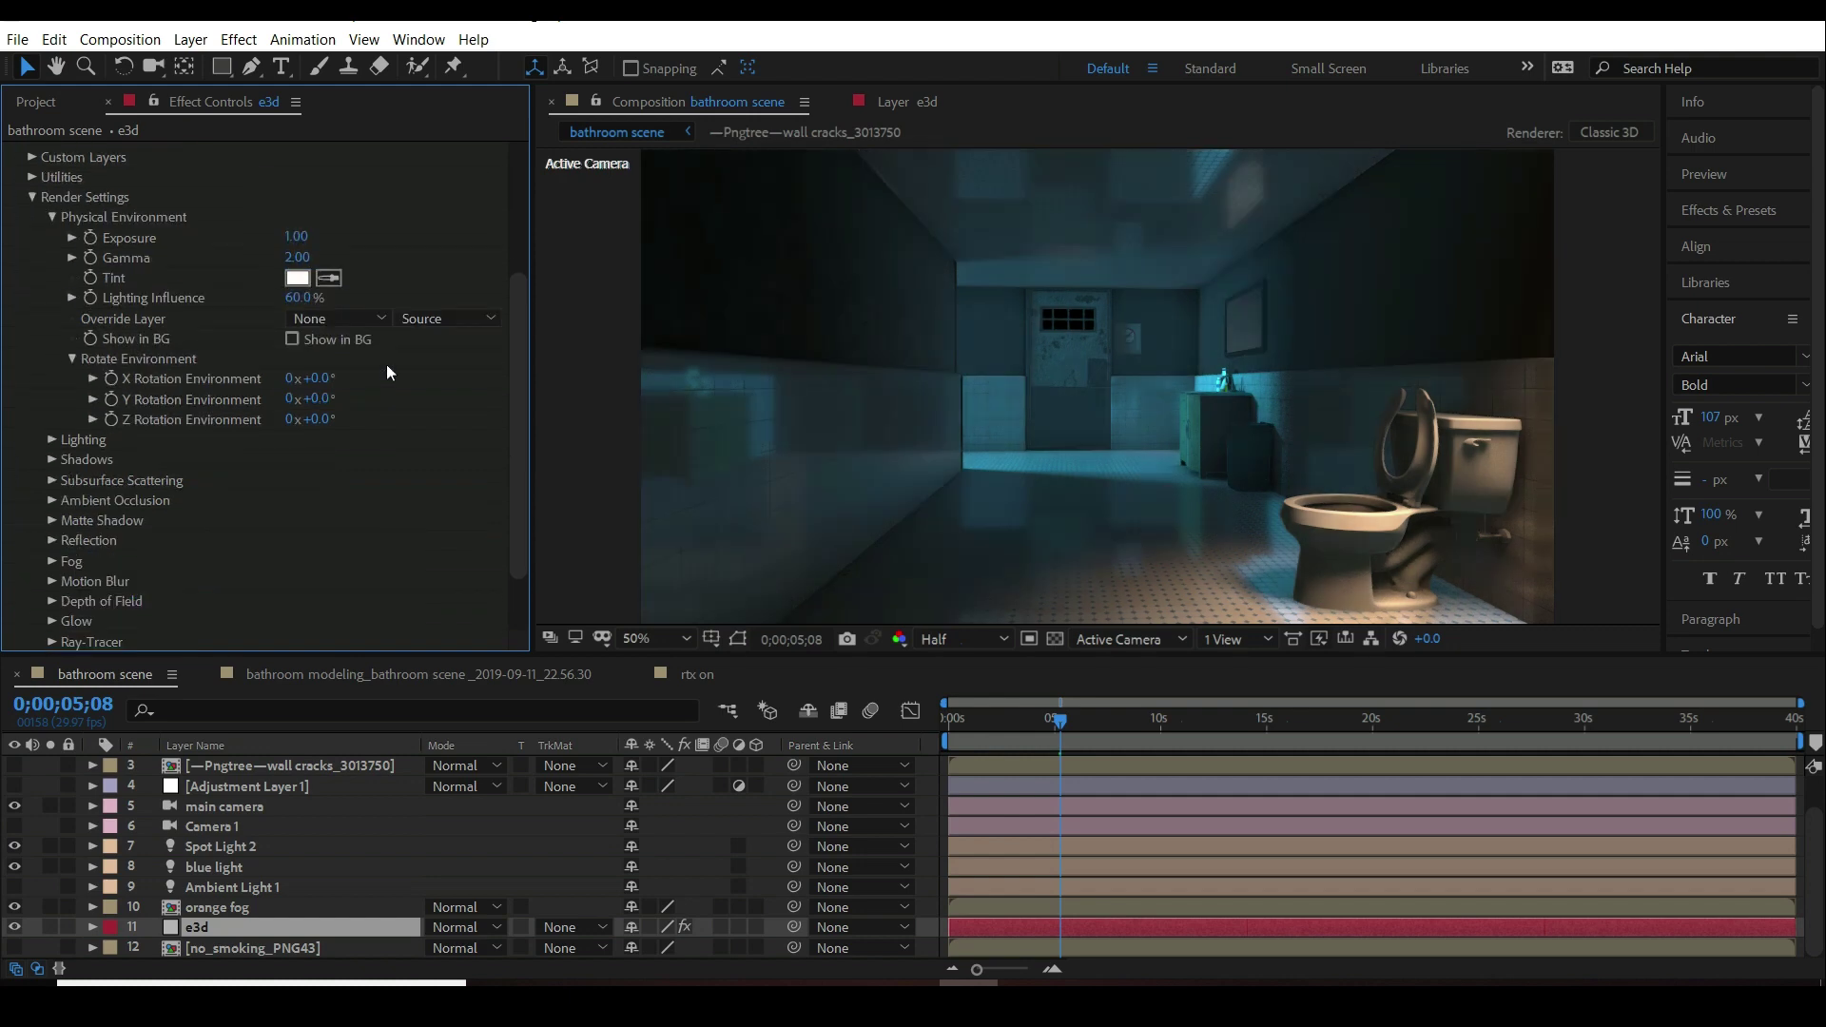
pyautogui.click(53, 216)
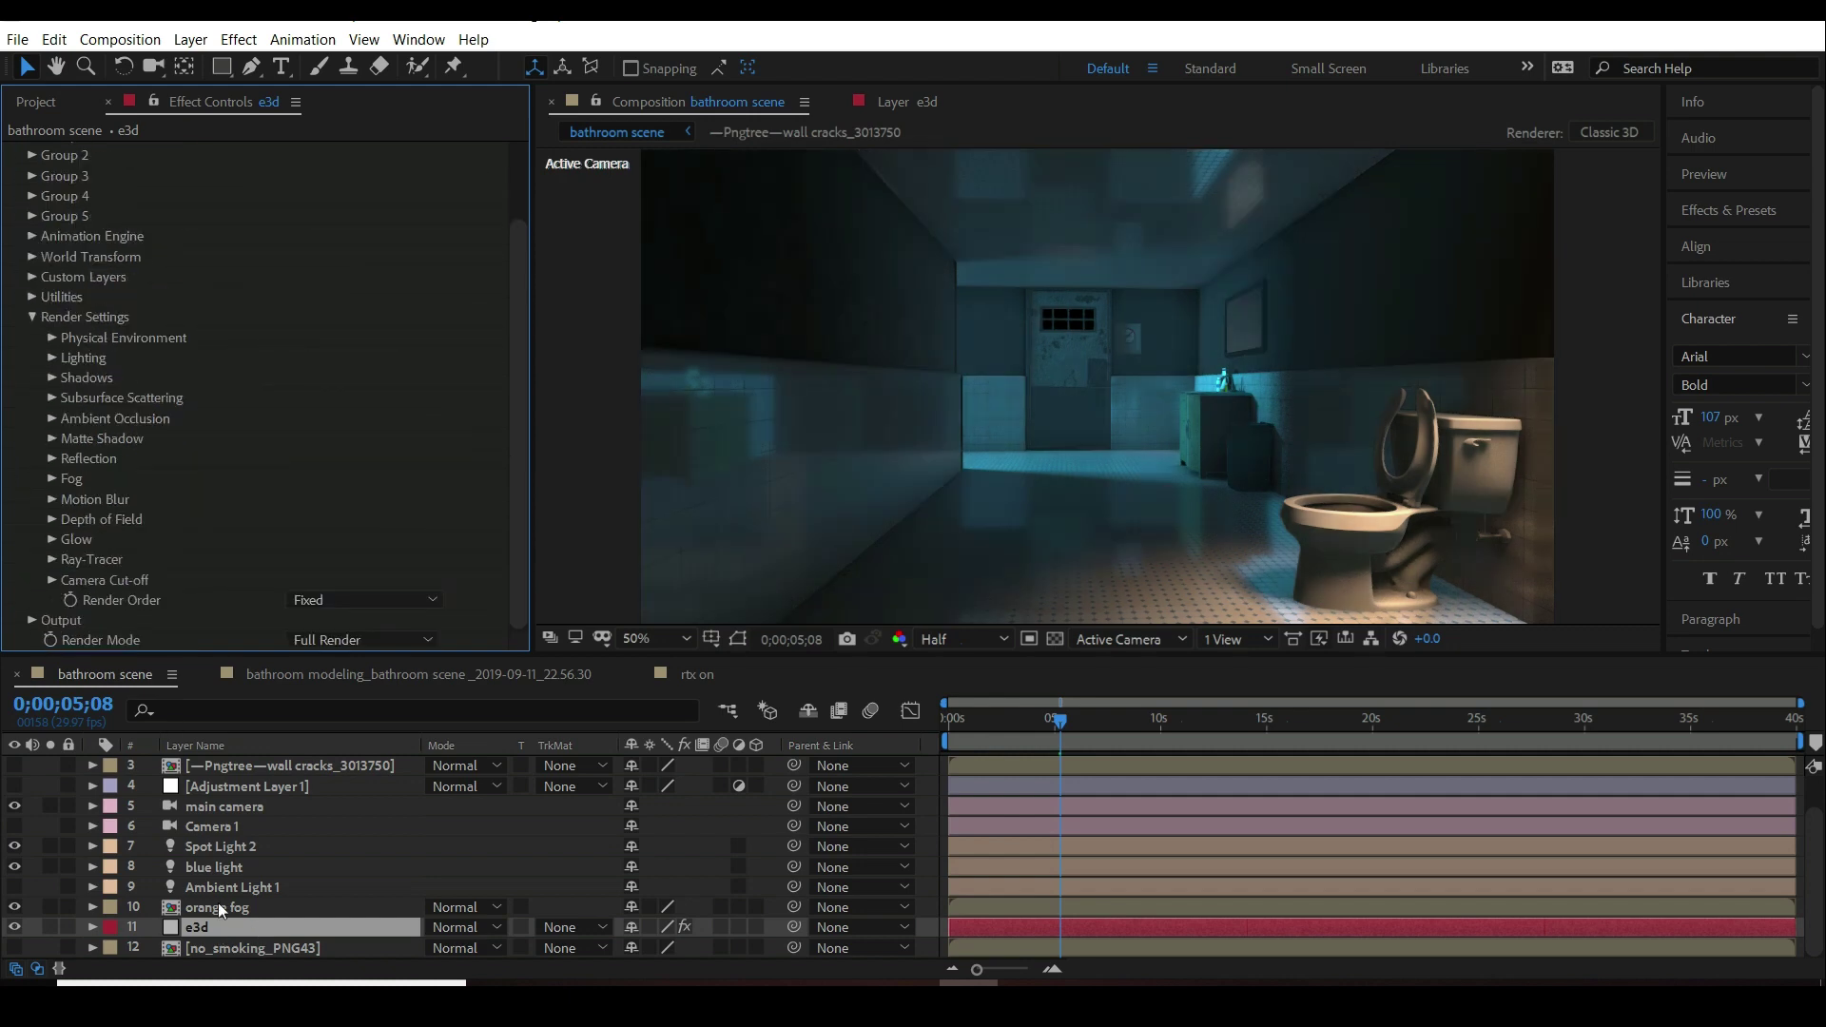
# - Accept Ambient Light 1's 2% intensity settings and switch the light on
pyautogui.click(221, 888)
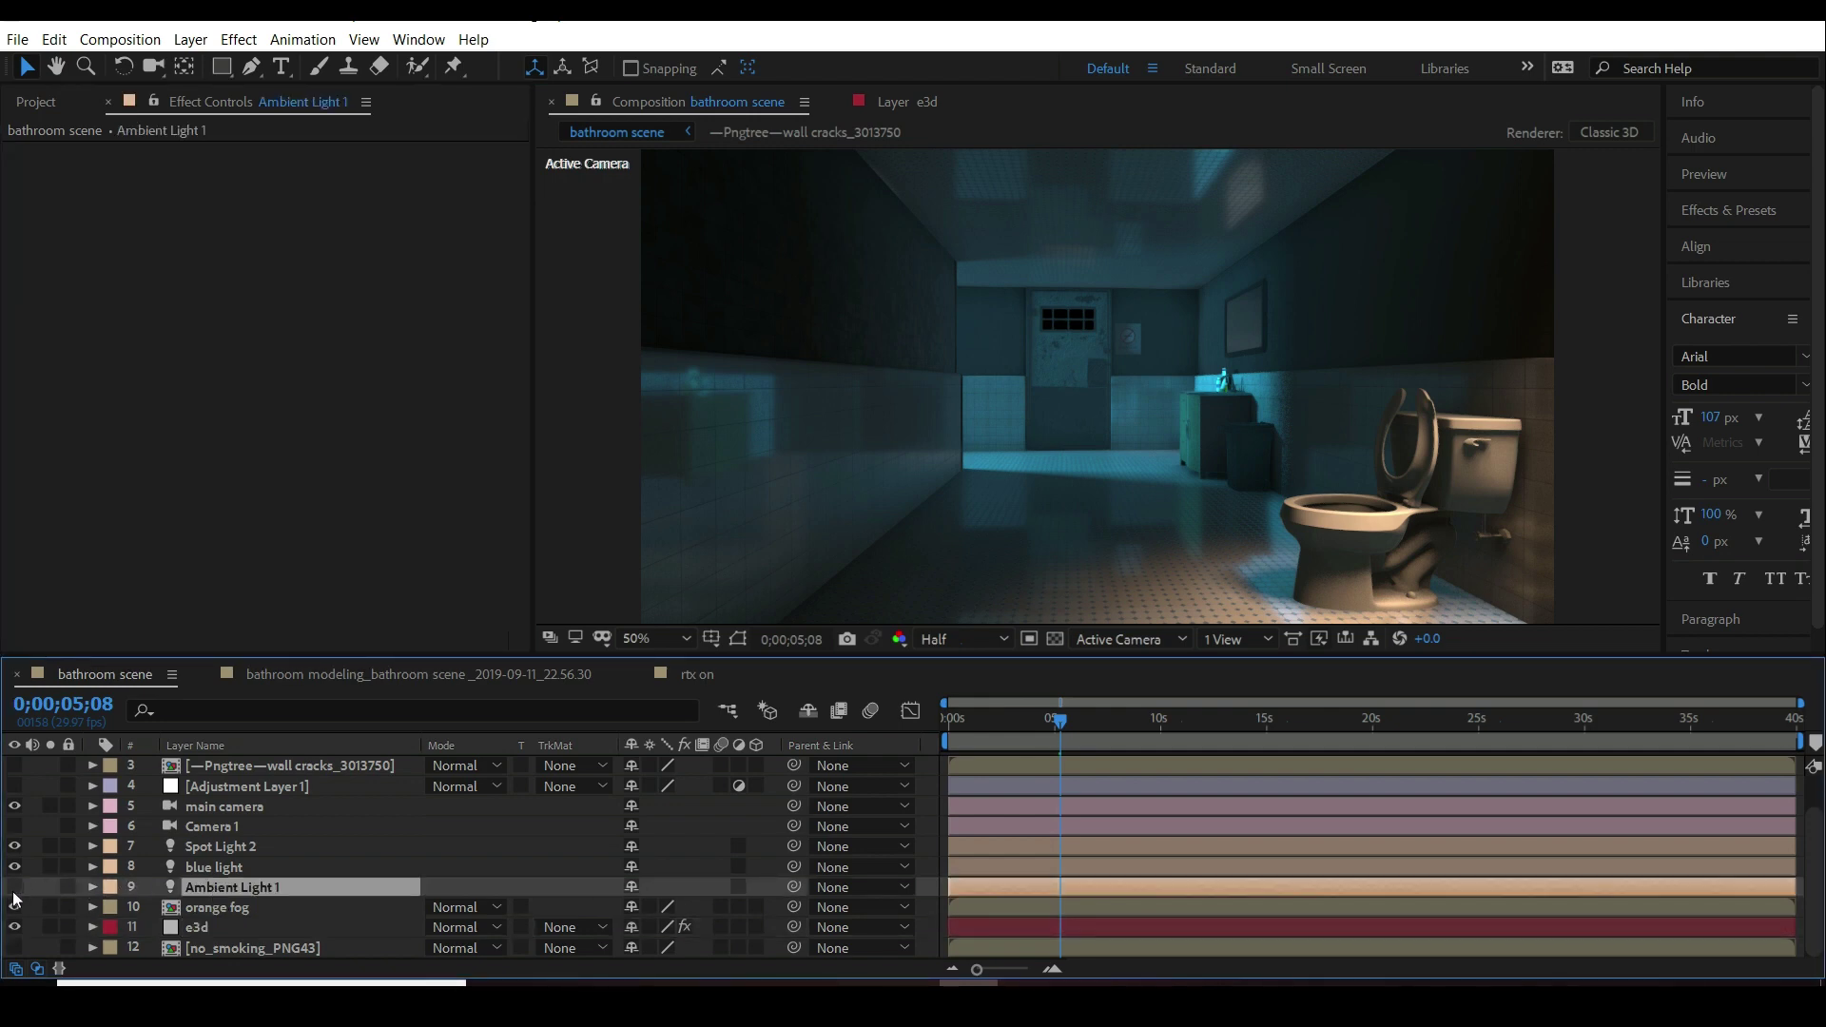
pyautogui.doubleClick(299, 889)
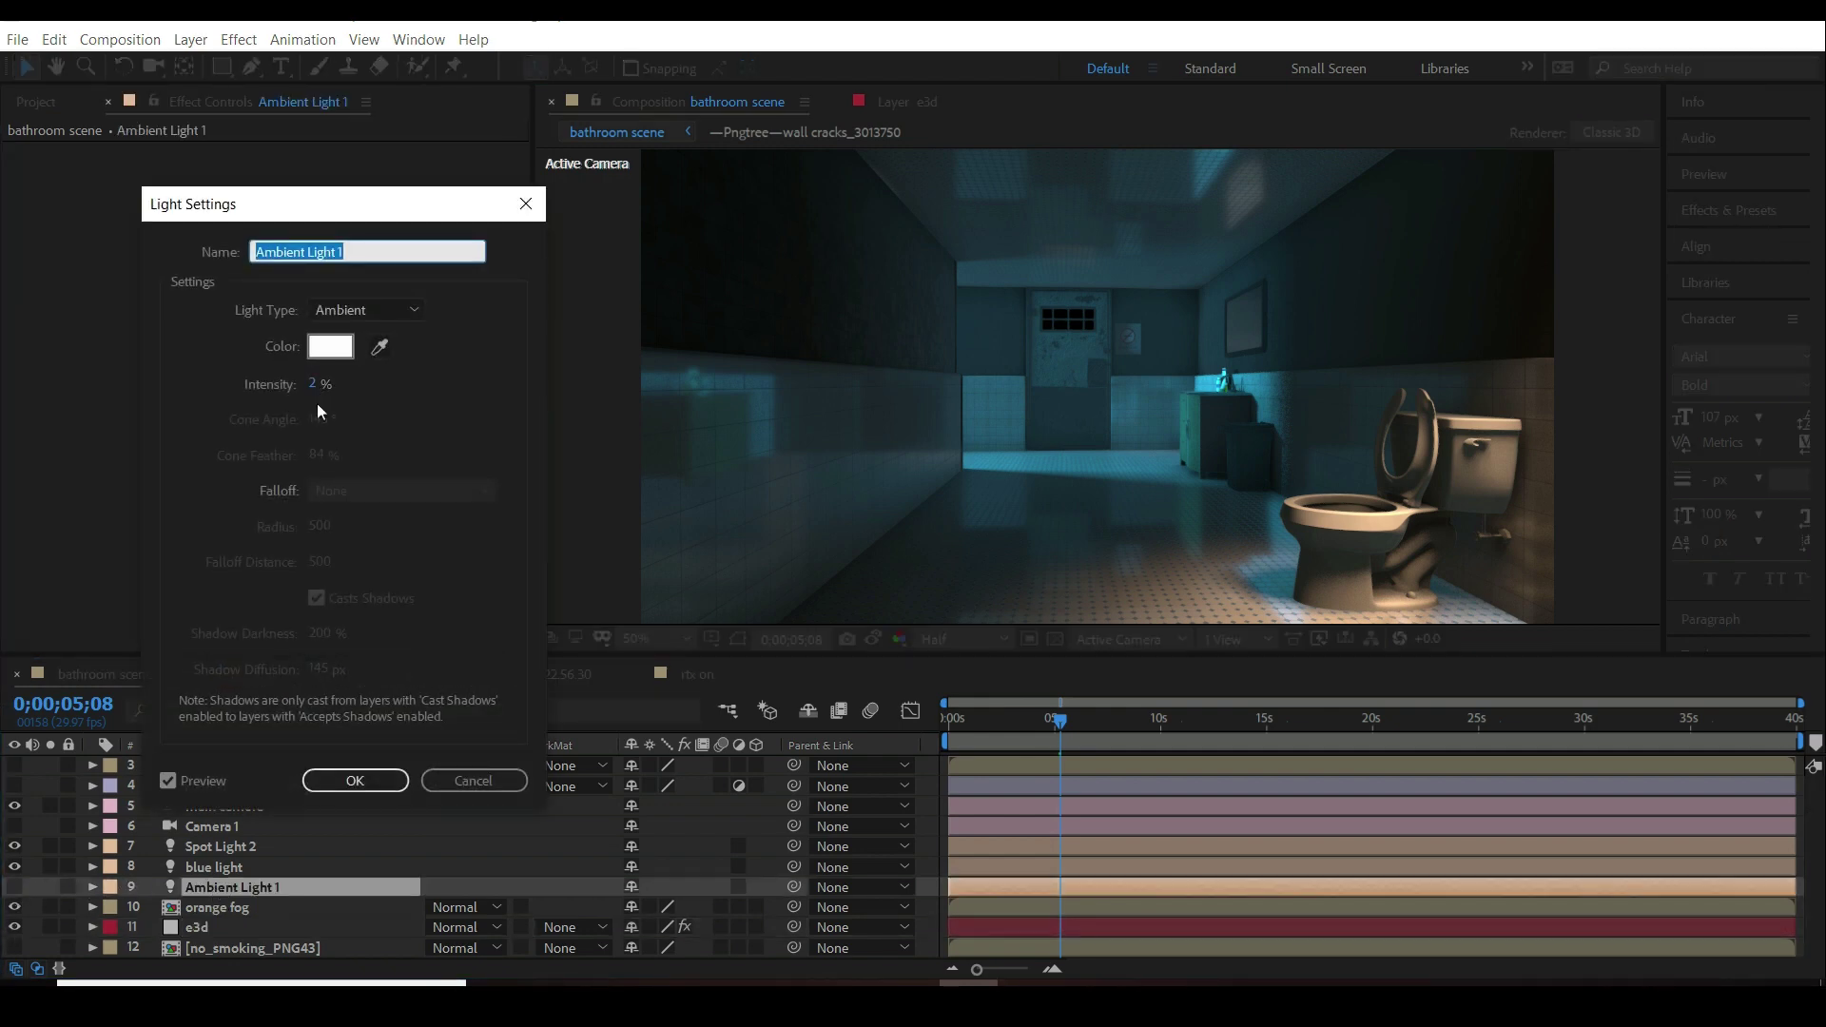
pyautogui.click(369, 775)
pyautogui.click(15, 887)
# - Toggle Ambient Light 1 off and on to compare brightness, leaving it on
pyautogui.click(15, 886)
pyautogui.click(14, 887)
pyautogui.click(15, 886)
pyautogui.click(14, 886)
pyautogui.click(15, 887)
pyautogui.click(16, 887)
pyautogui.click(16, 887)
pyautogui.click(14, 886)
pyautogui.click(14, 886)
pyautogui.click(14, 886)
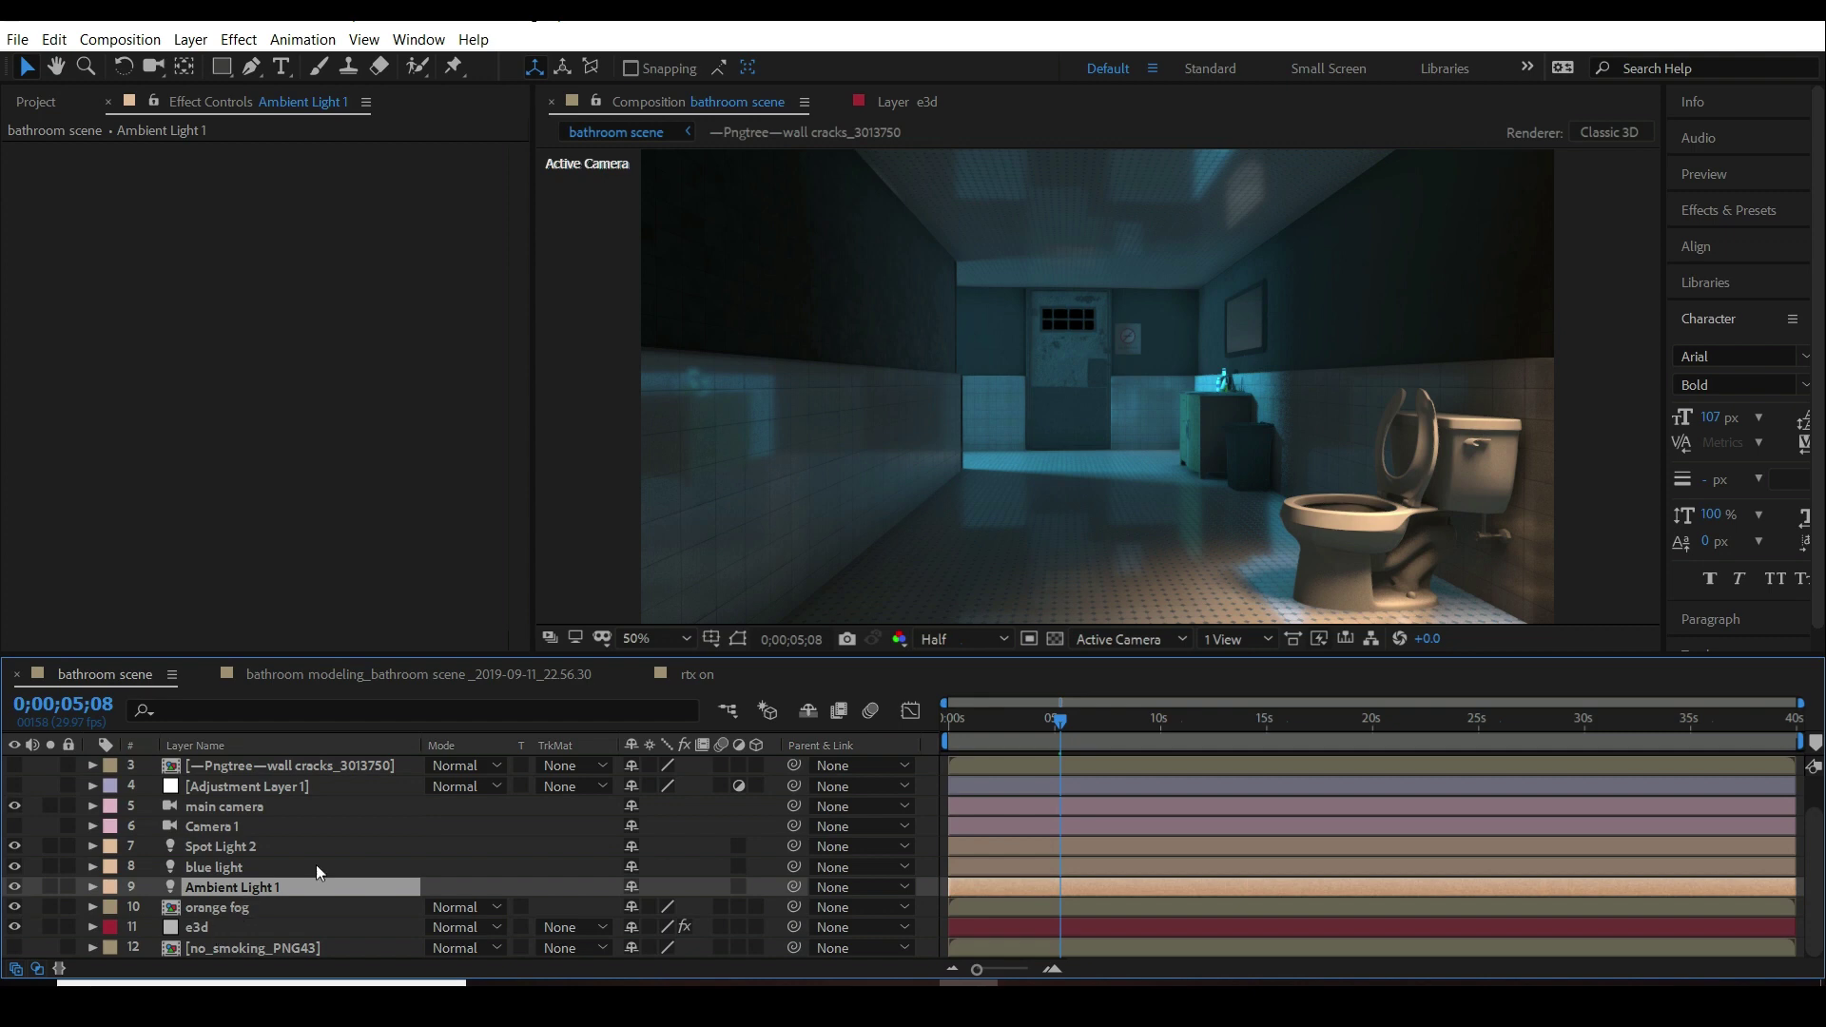
pyautogui.click(961, 644)
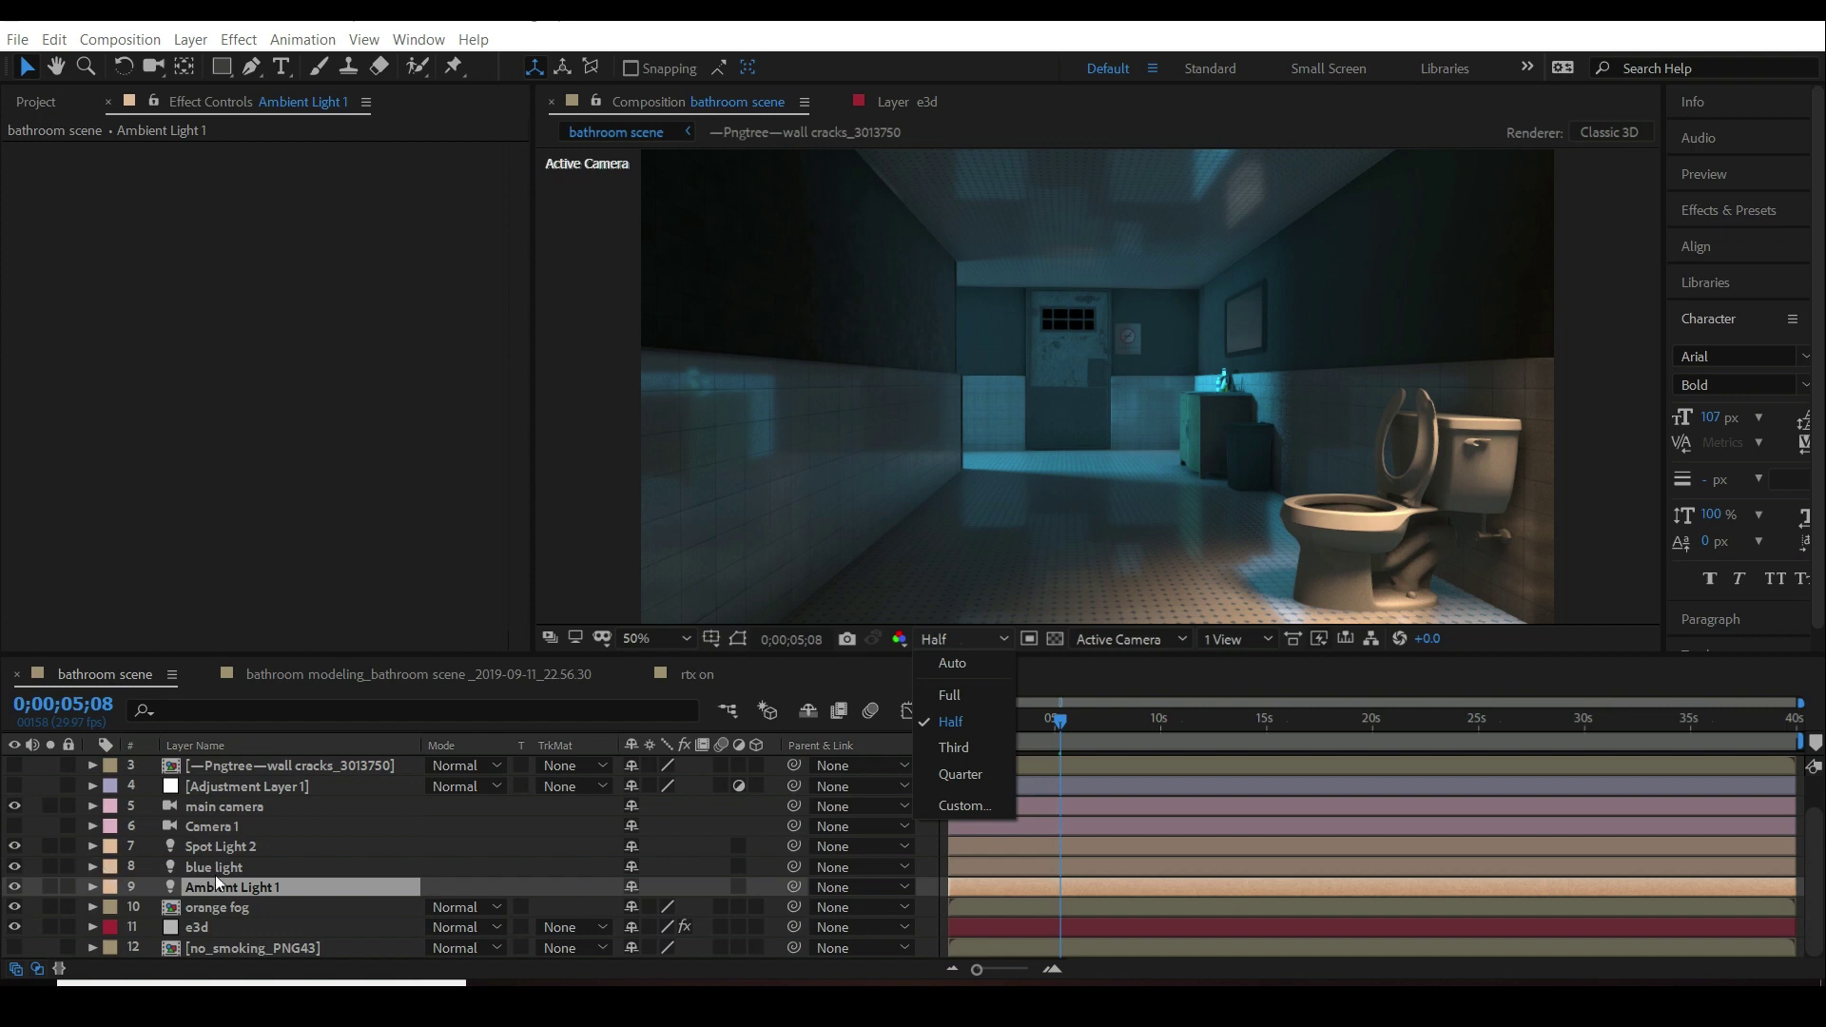
pyautogui.click(242, 845)
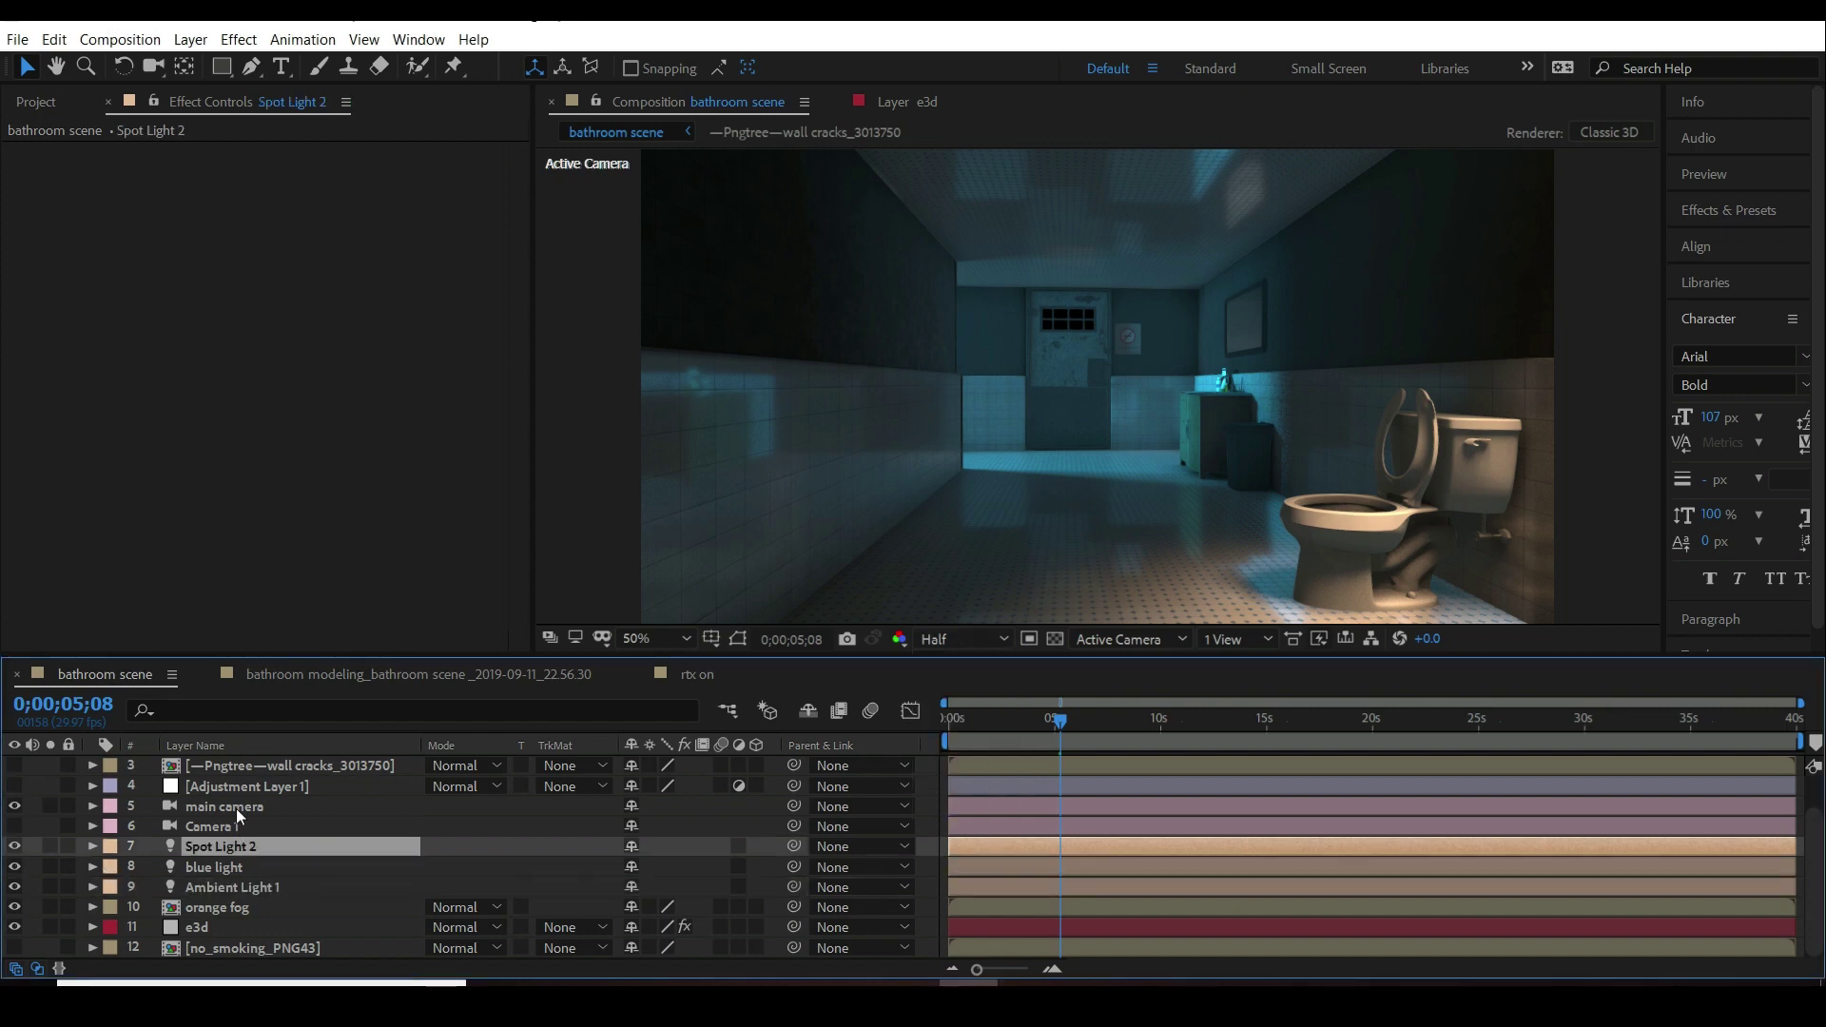
# - Select the camera, Adjustment Layer 1, curves and cc layers in the timeline
pyautogui.click(236, 806)
pyautogui.click(248, 786)
pyautogui.scroll(2, 247, 779)
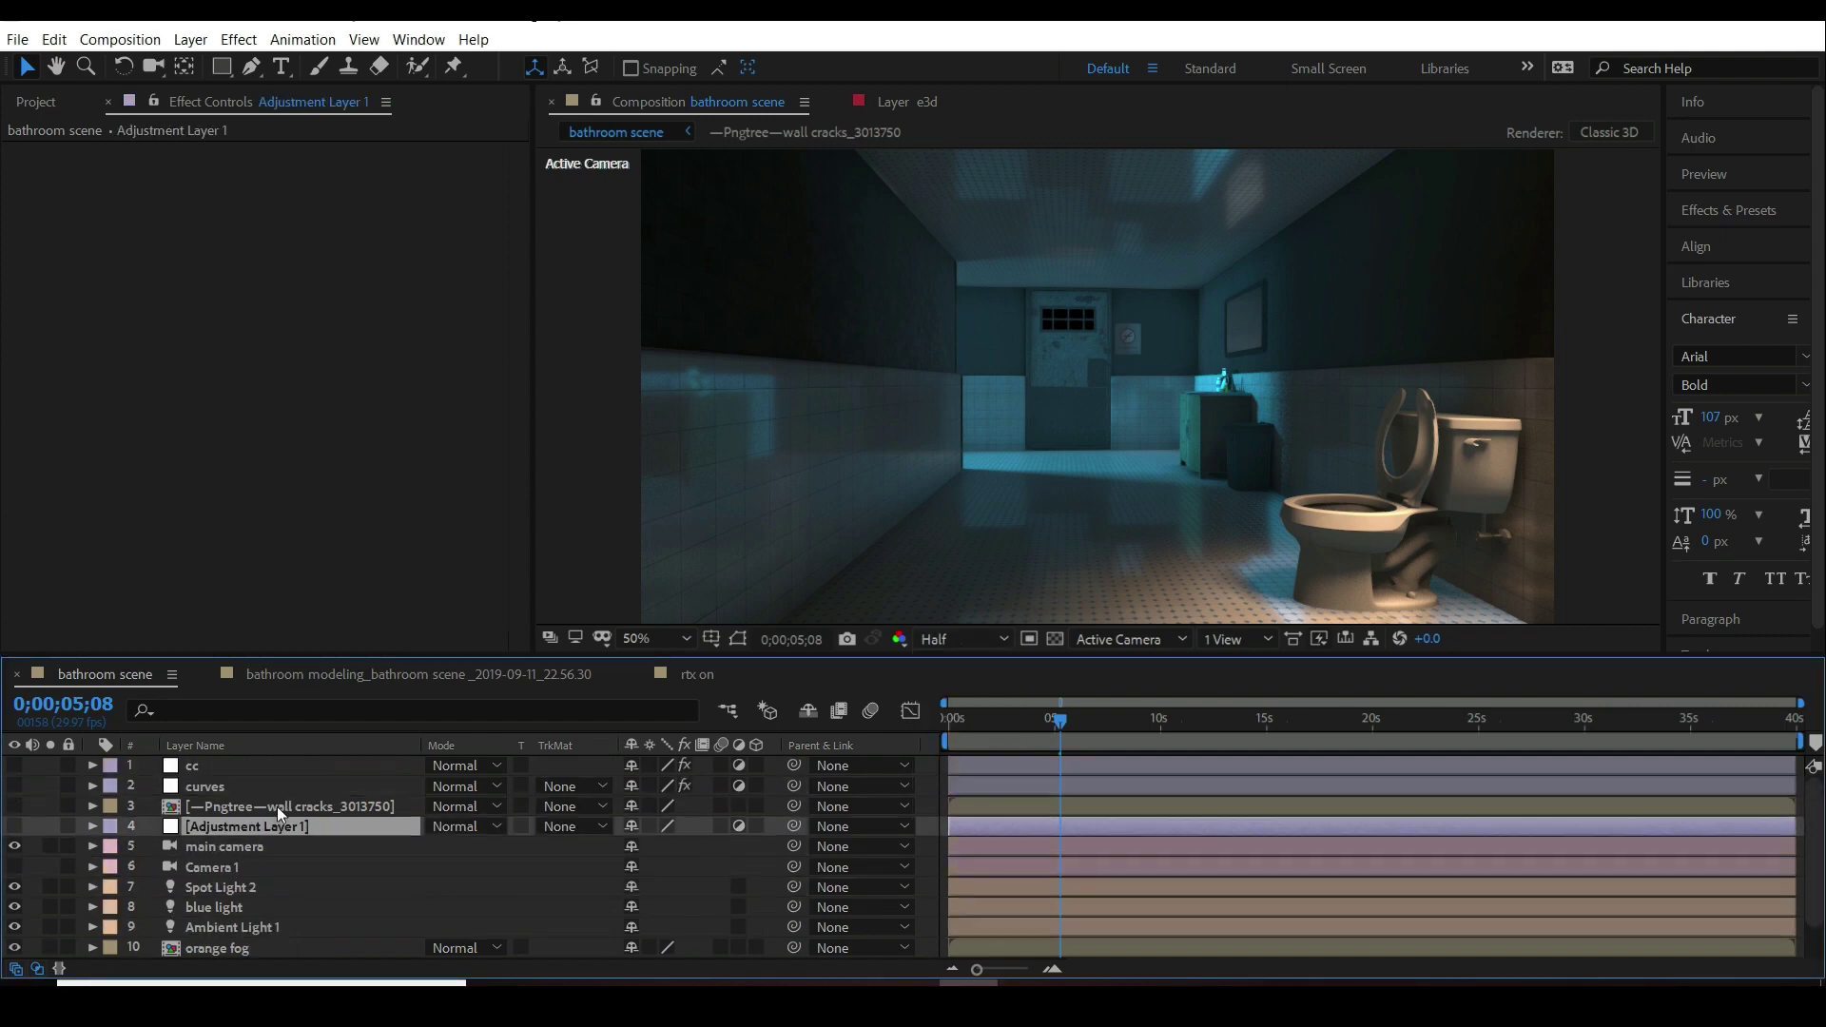
pyautogui.click(214, 787)
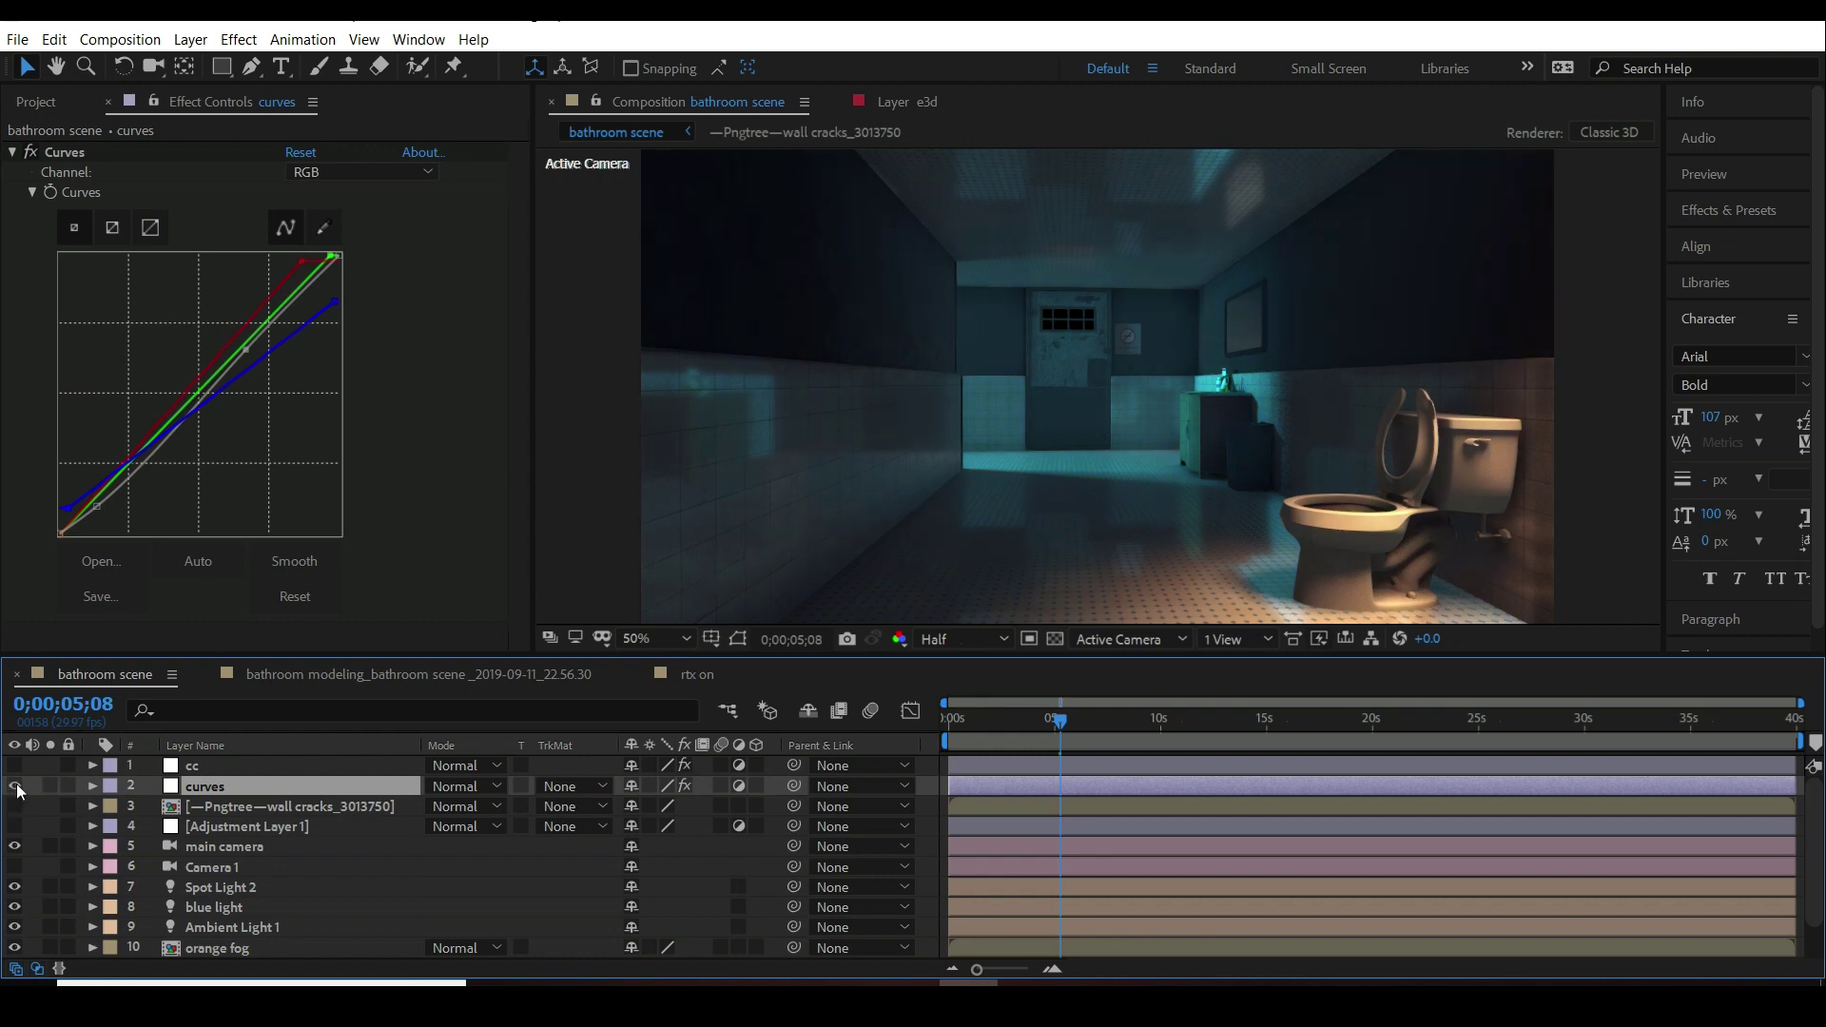
pyautogui.click(221, 766)
# - Toggle the cc layer's visibility to compare the grade, then set viewer resolution to Full
pyautogui.click(15, 766)
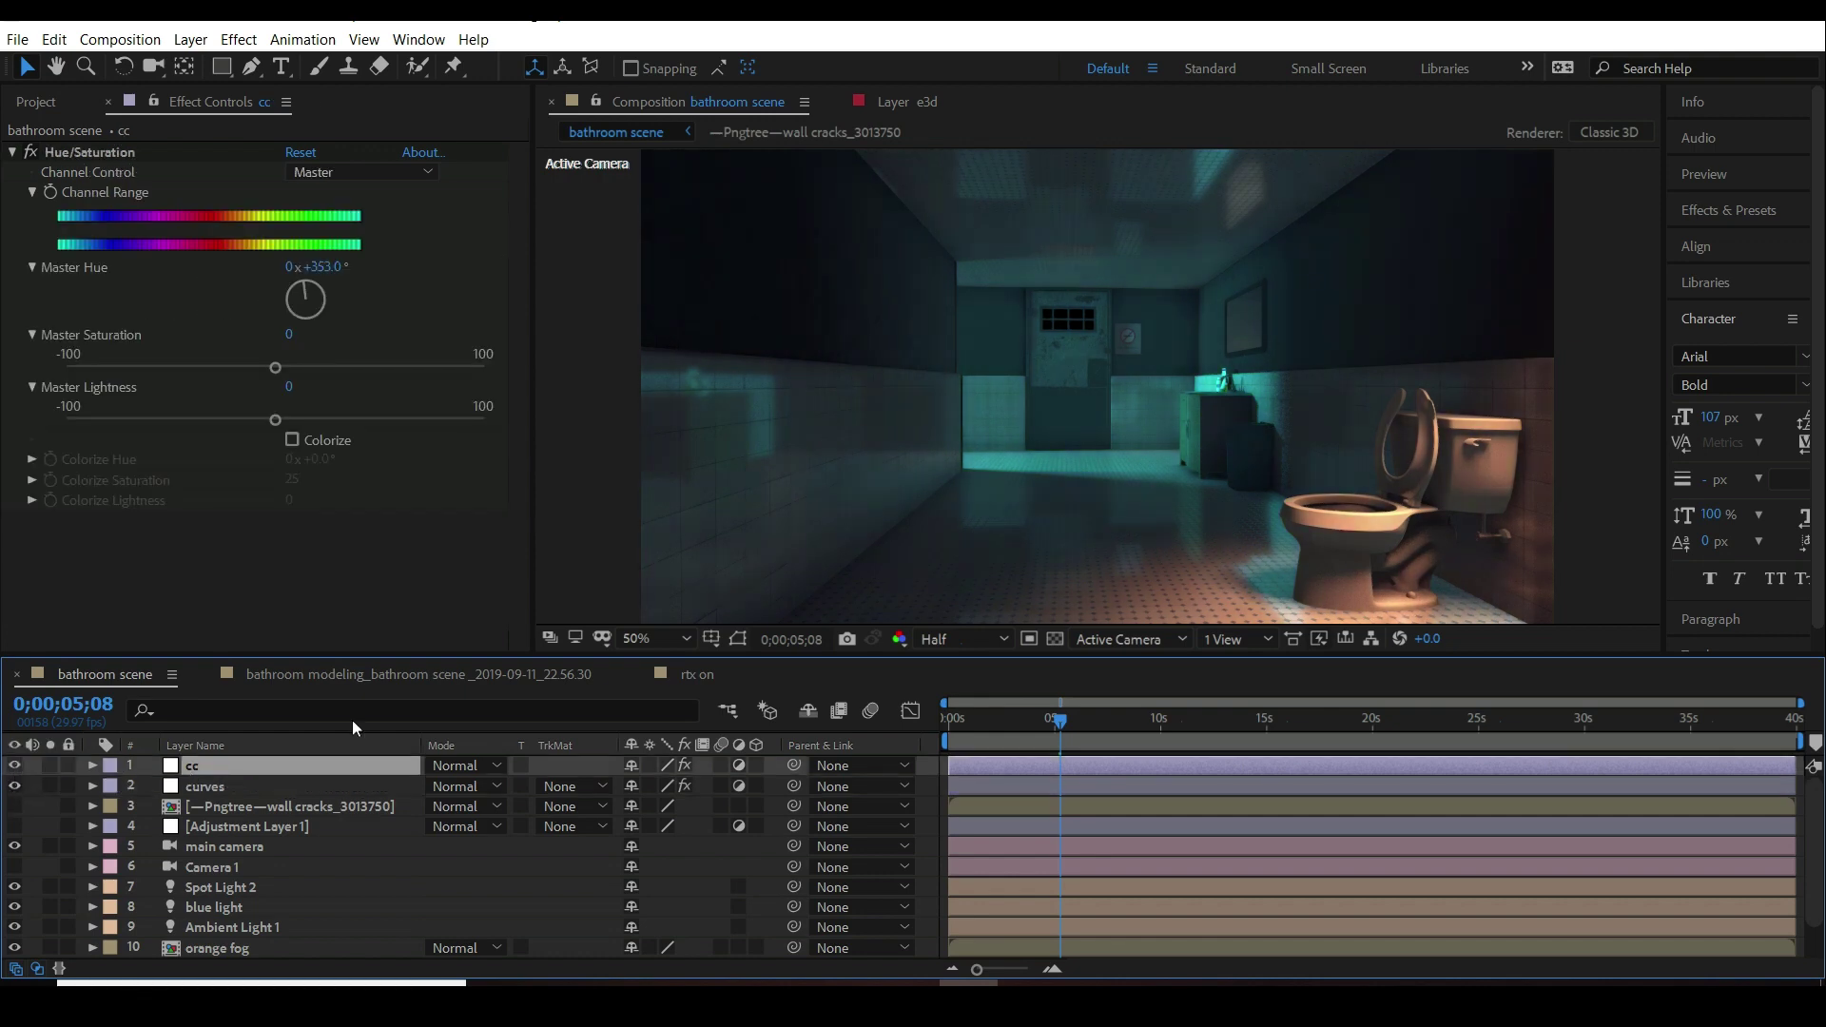
pyautogui.click(14, 767)
pyautogui.click(14, 766)
pyautogui.click(963, 638)
pyautogui.click(934, 700)
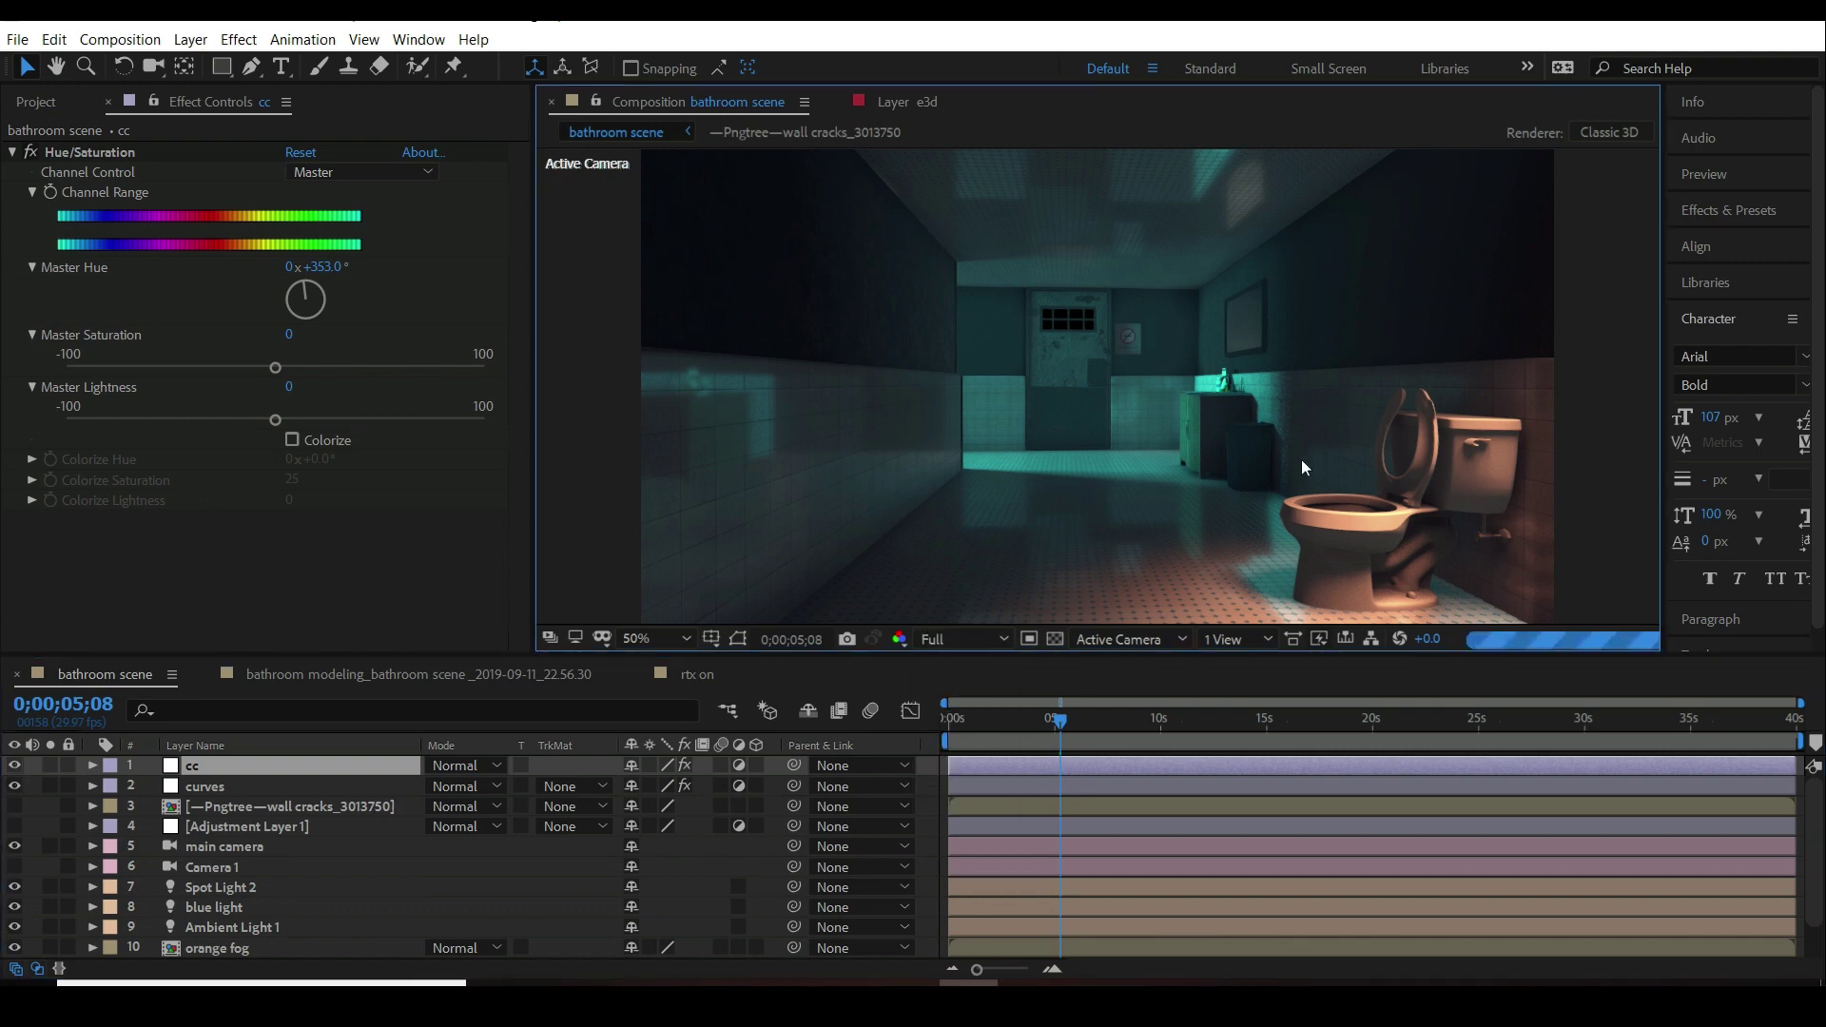
# - Maximize the viewer, fit the scene, zoom and pan to the sink corner, then restore panels
pyautogui.press('`')
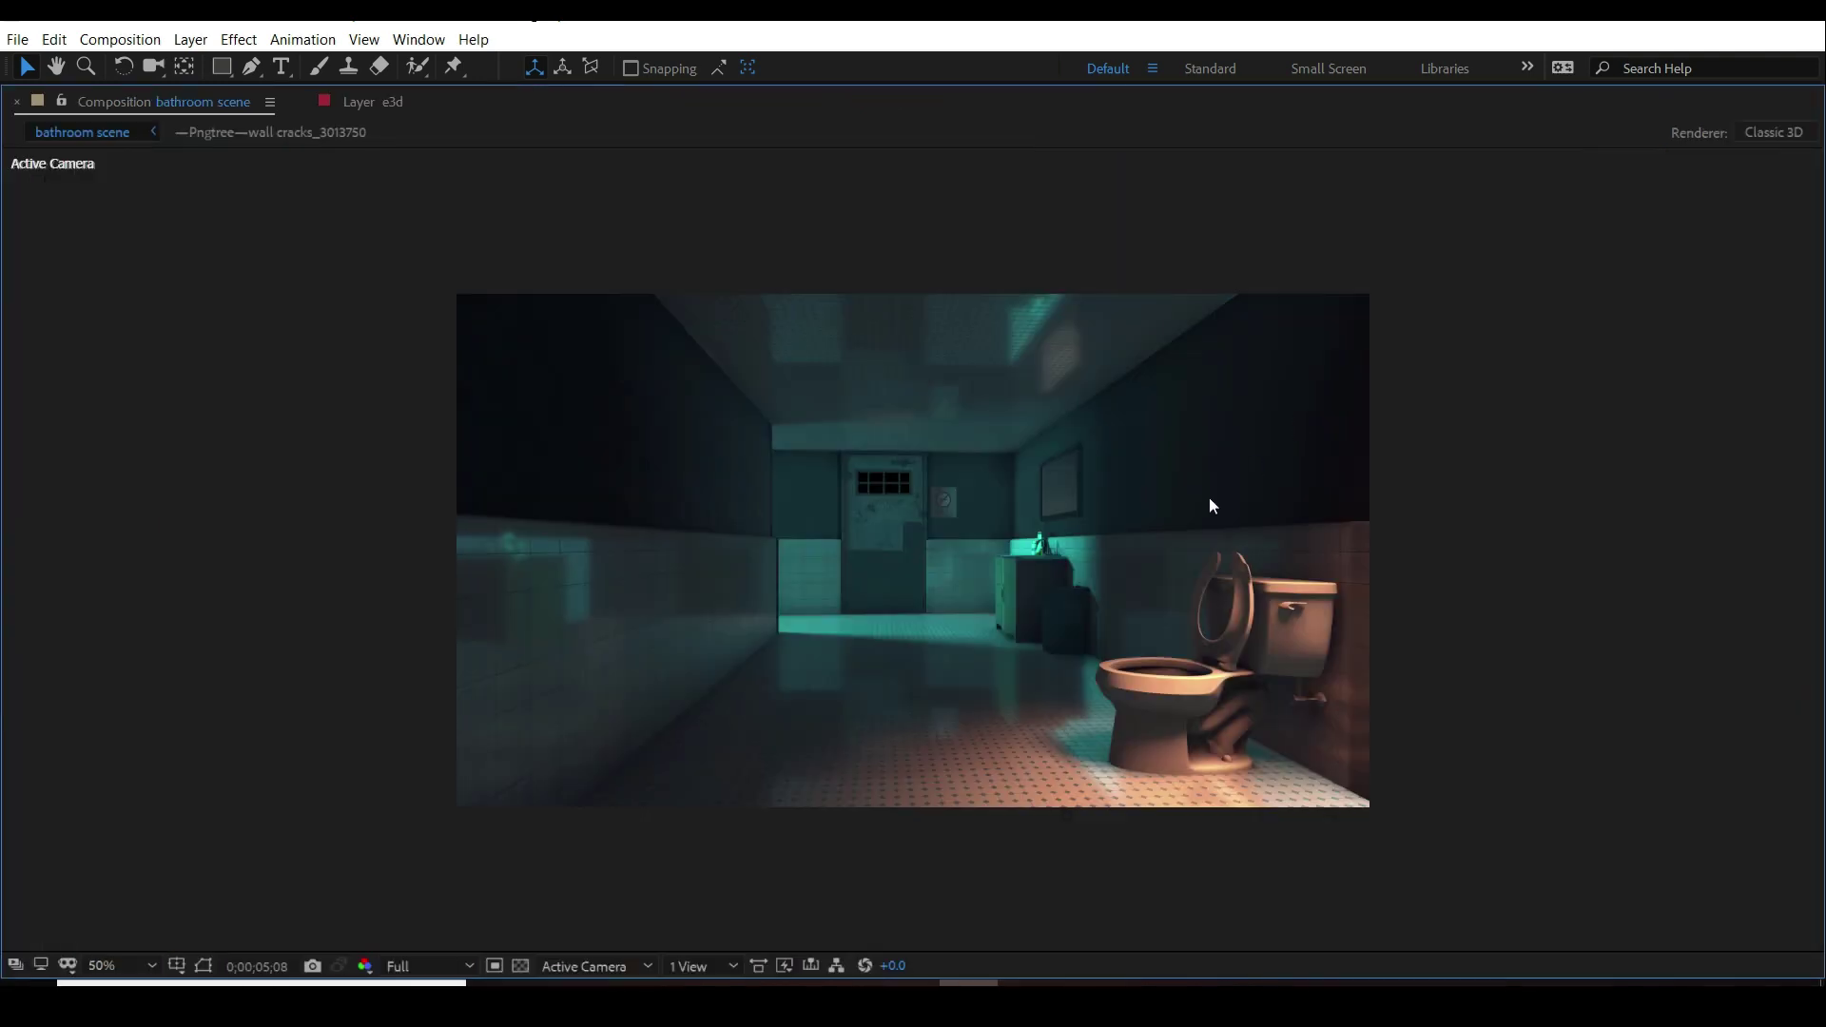
pyautogui.click(142, 965)
pyautogui.click(158, 534)
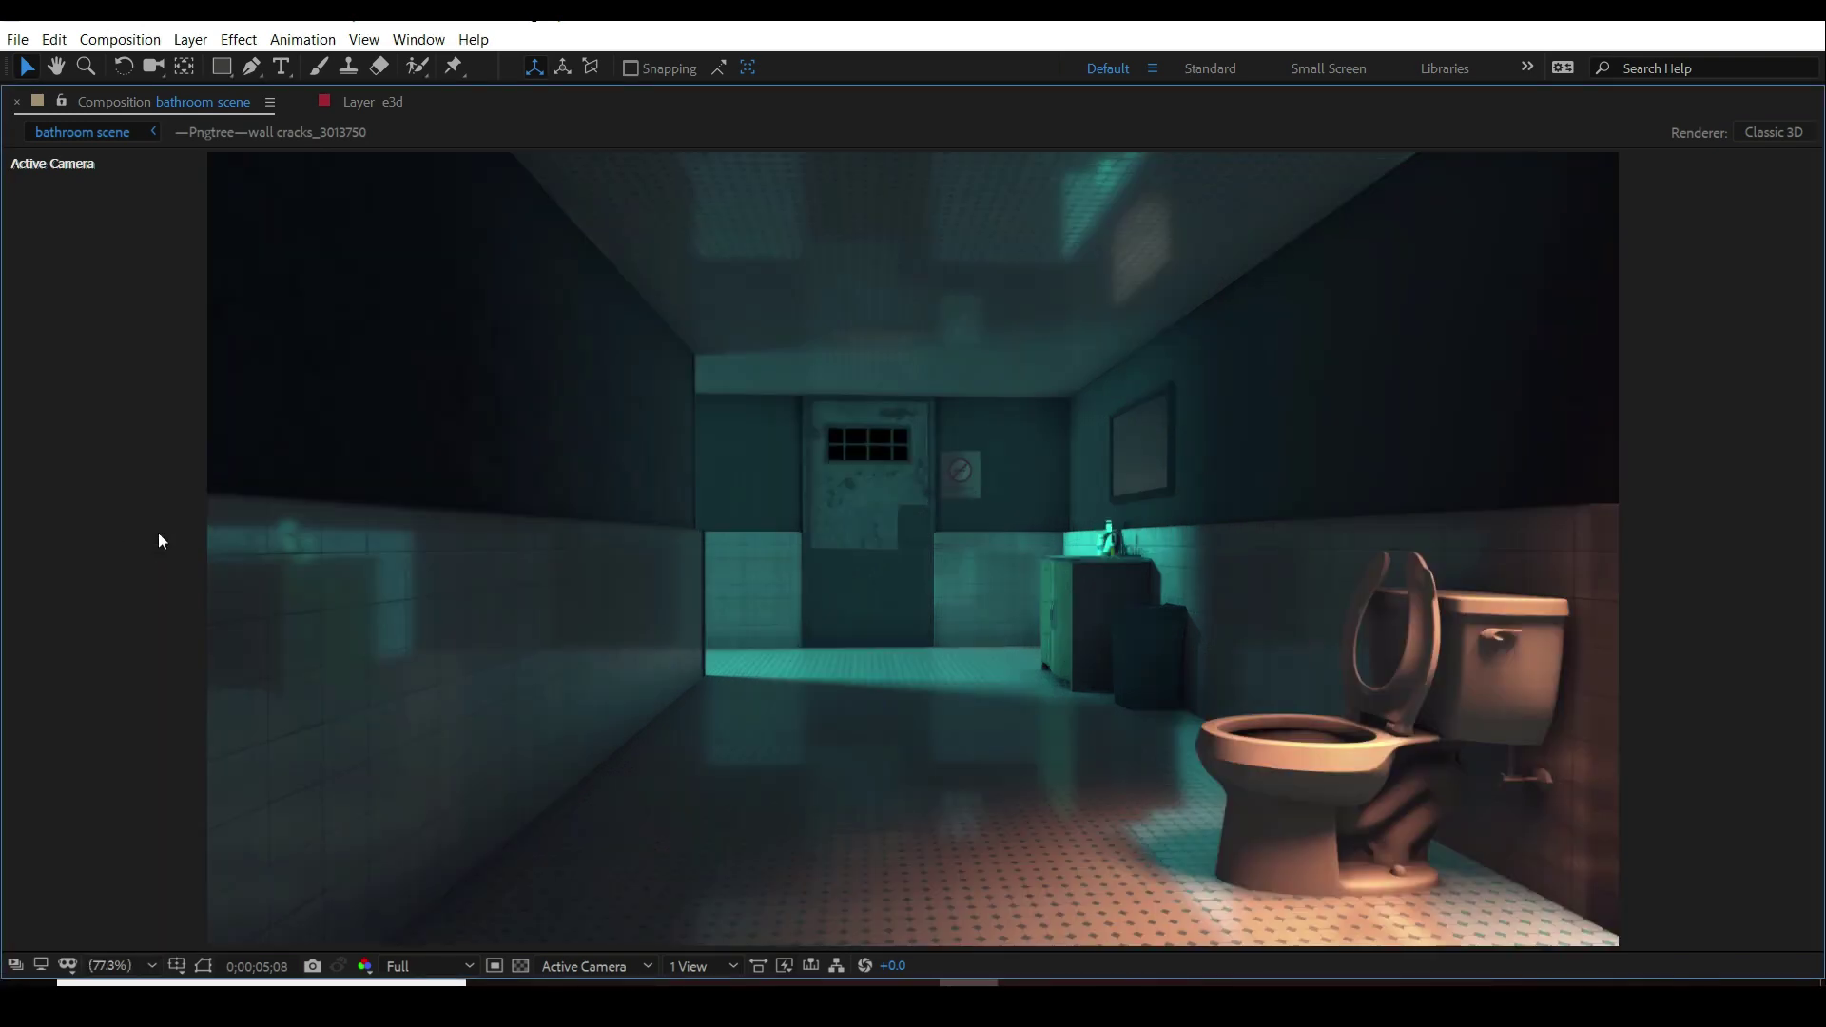
pyautogui.scroll(5, 1254, 538)
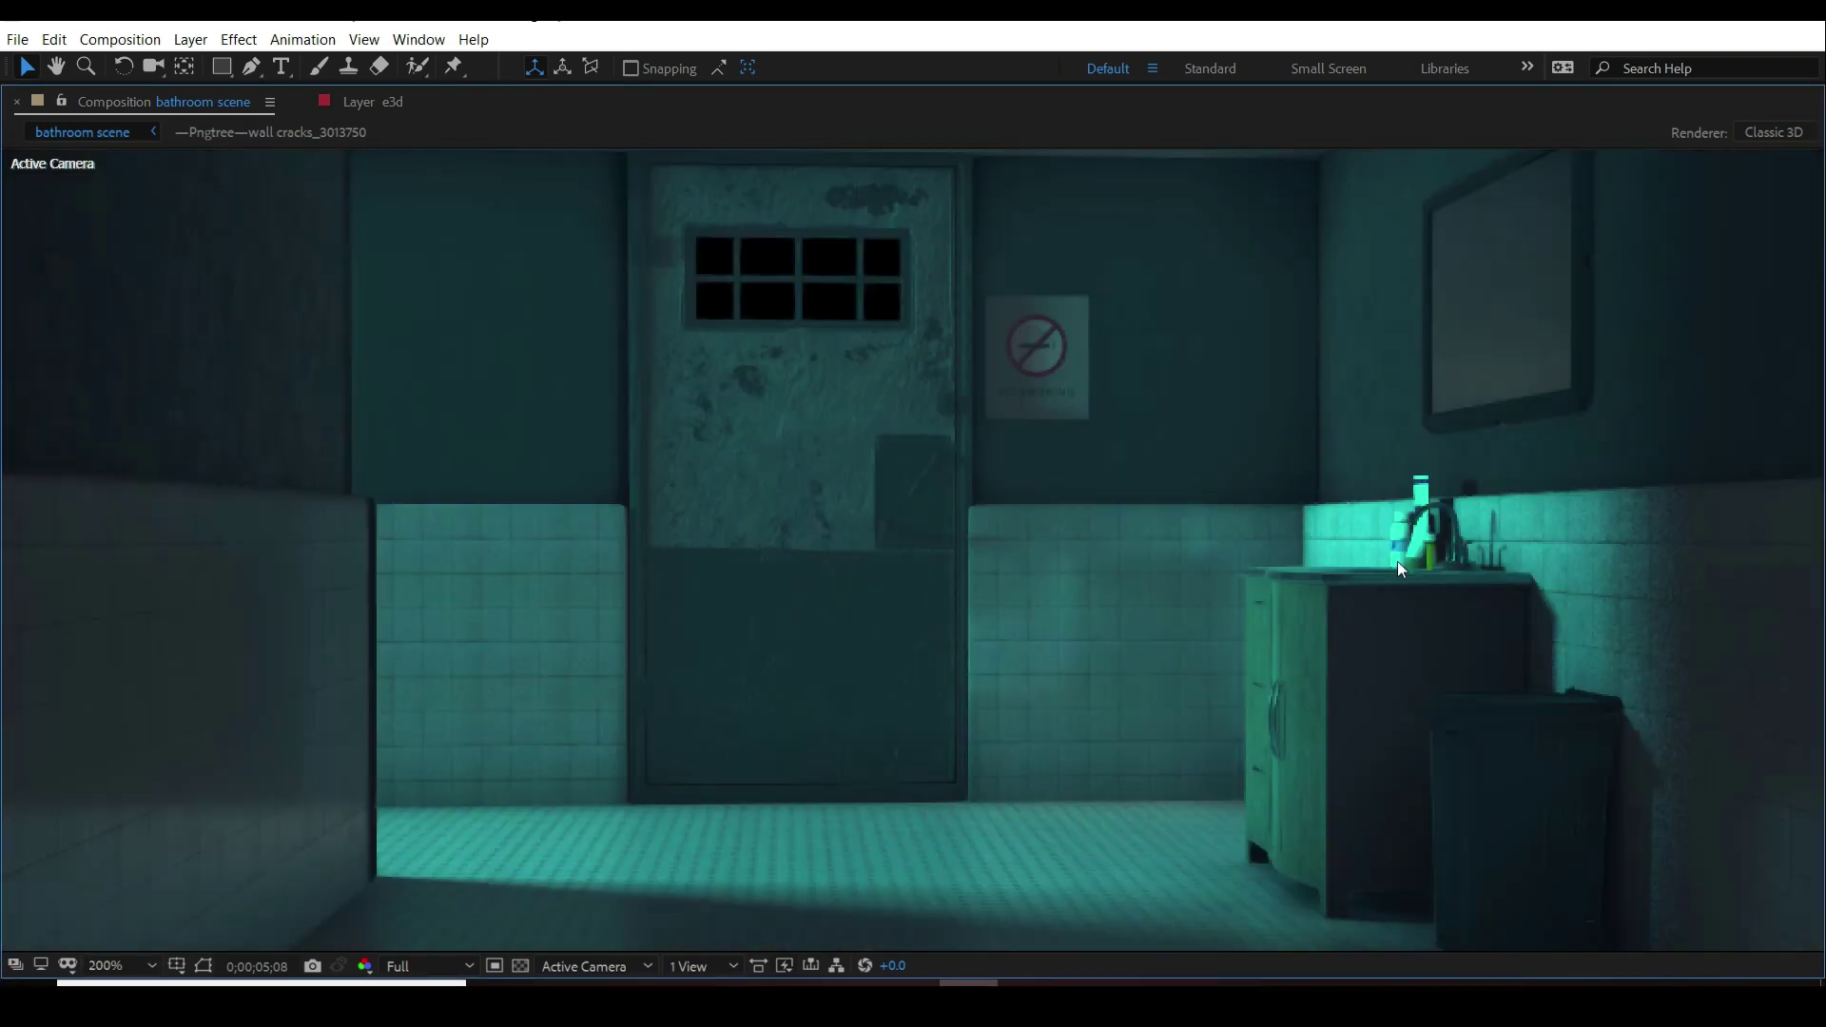
pyautogui.moveTo(1396, 561); pyautogui.dragTo(862, 556, button='middle')
pyautogui.moveTo(1103, 601); pyautogui.dragTo(1068, 533, button='middle')
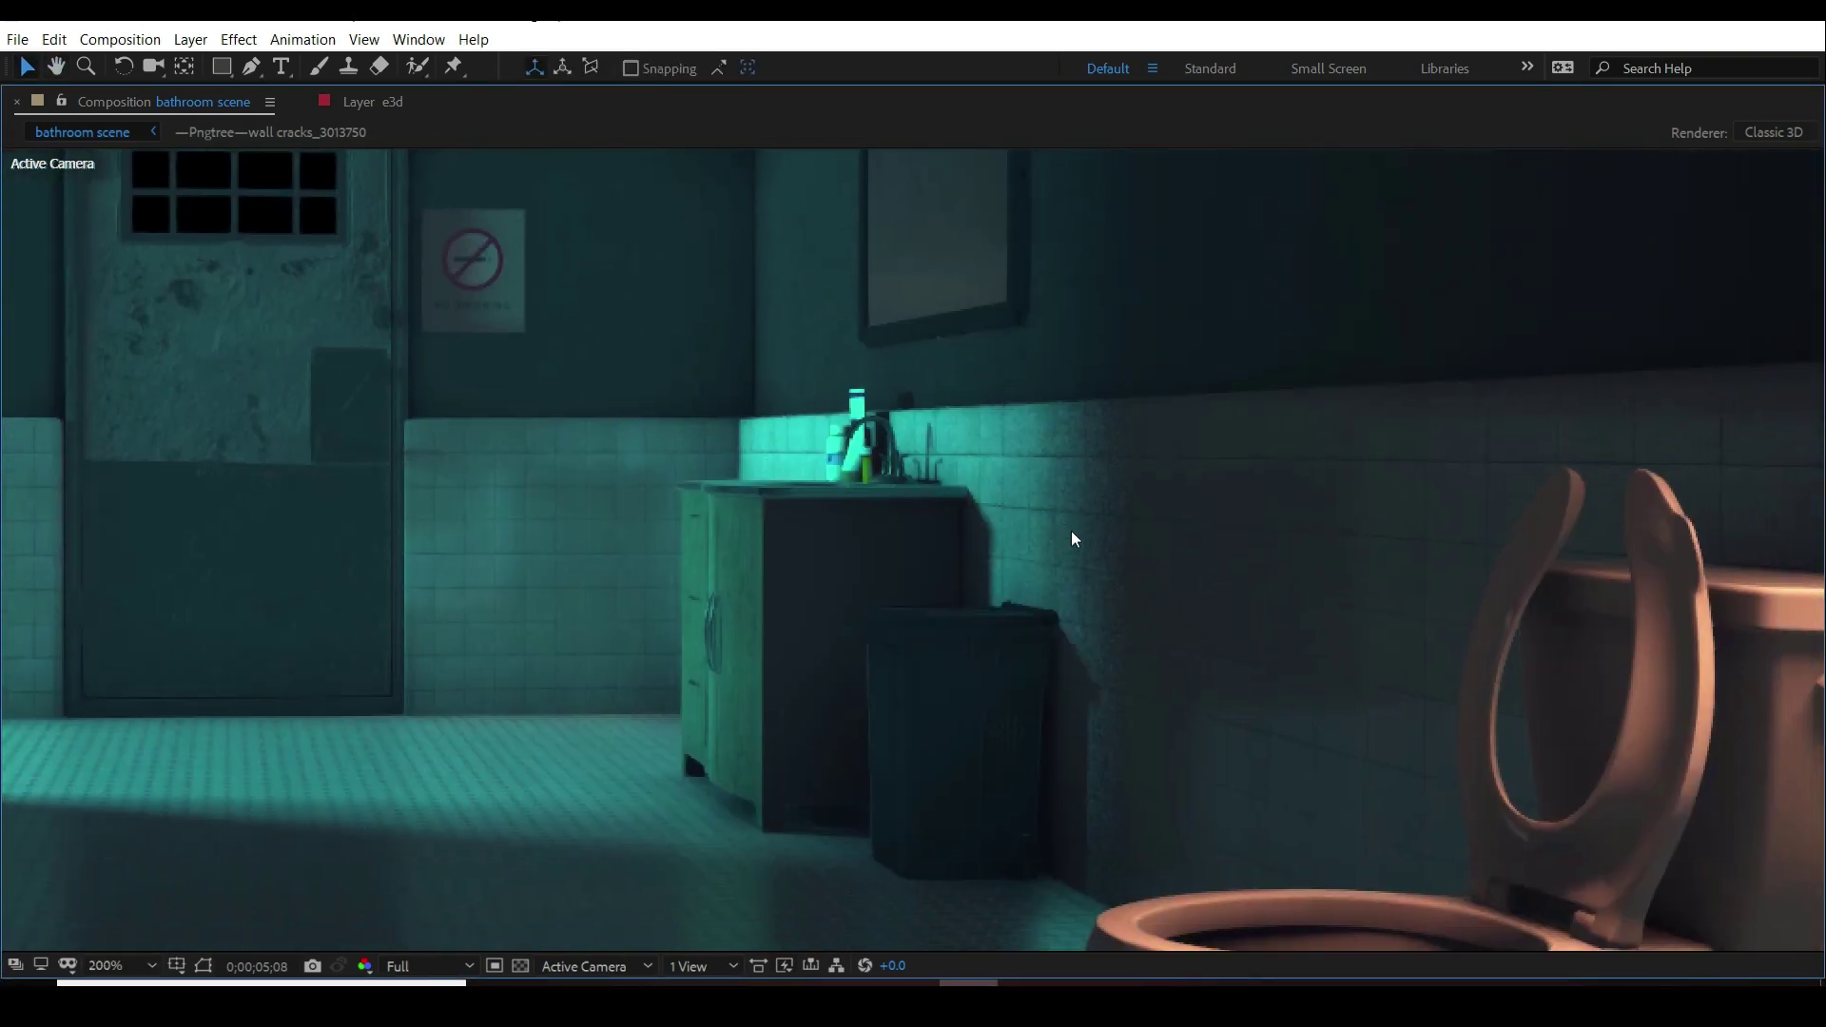
pyautogui.press('`')
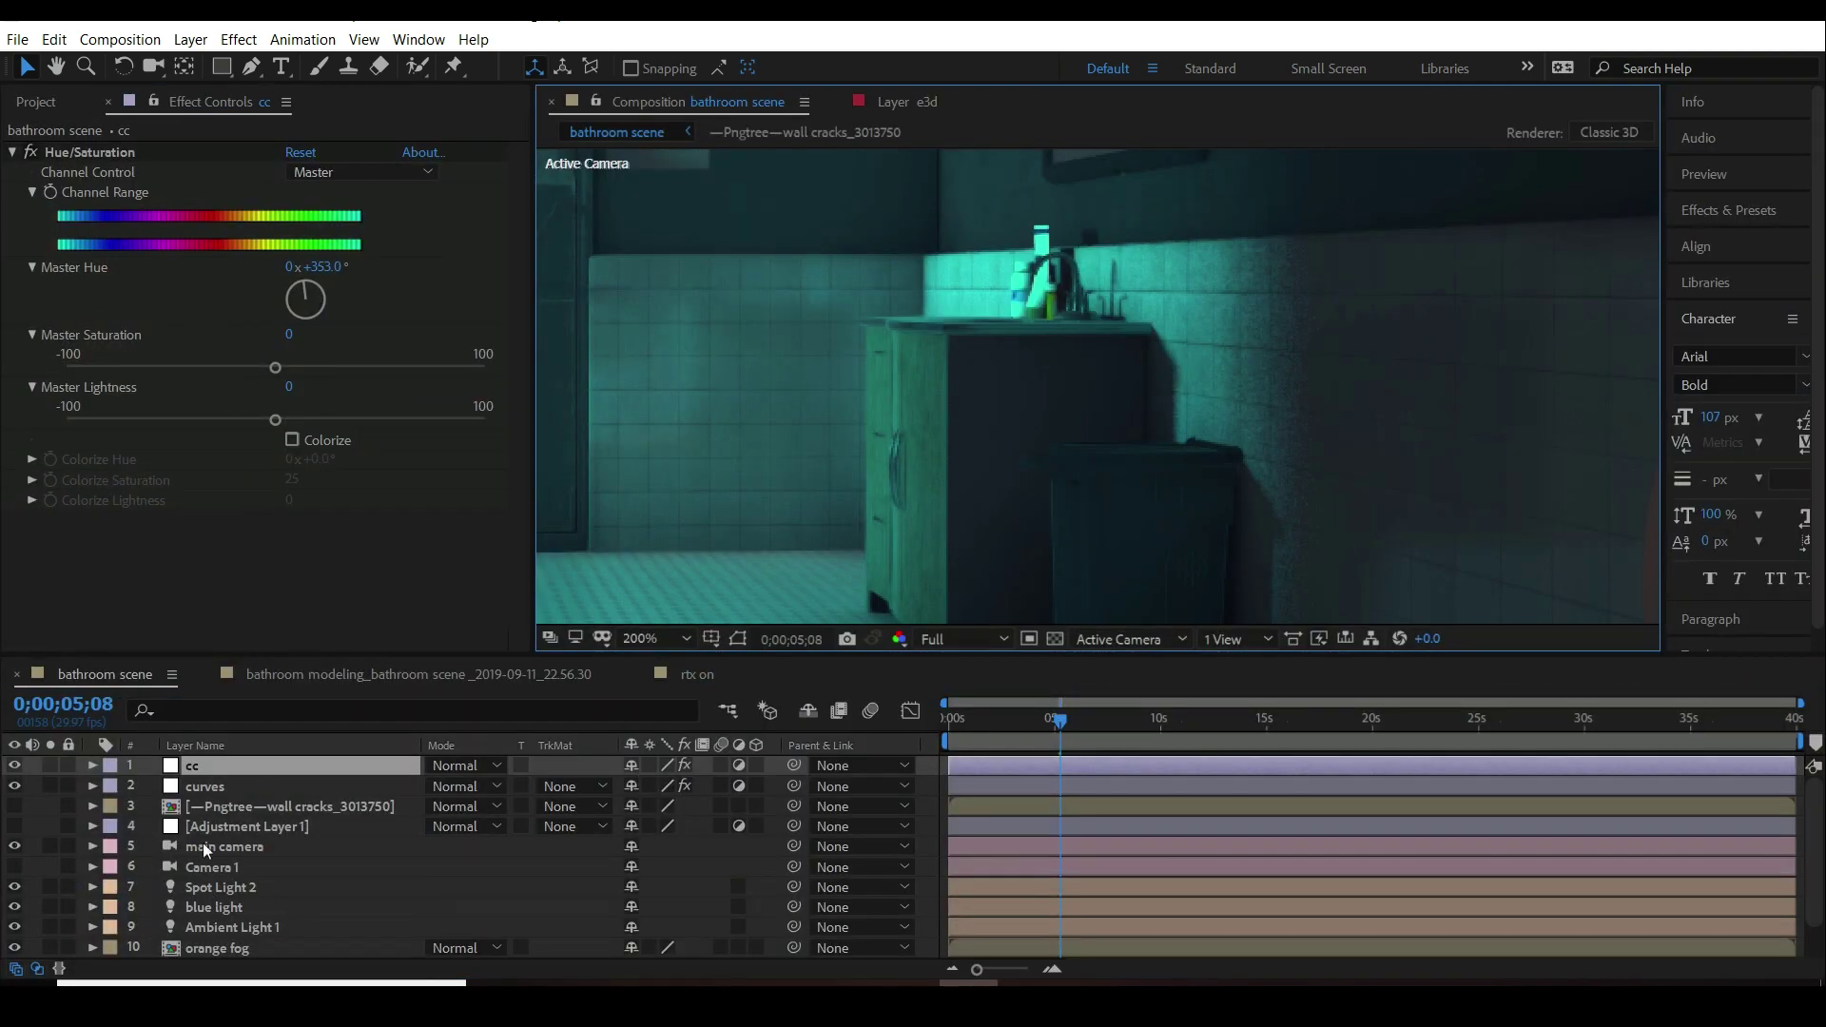
pyautogui.scroll(-2, 215, 932)
# - Set the e3d layer's RT Shadow Samples to 12 under Render Settings > Shadows
pyautogui.click(215, 924)
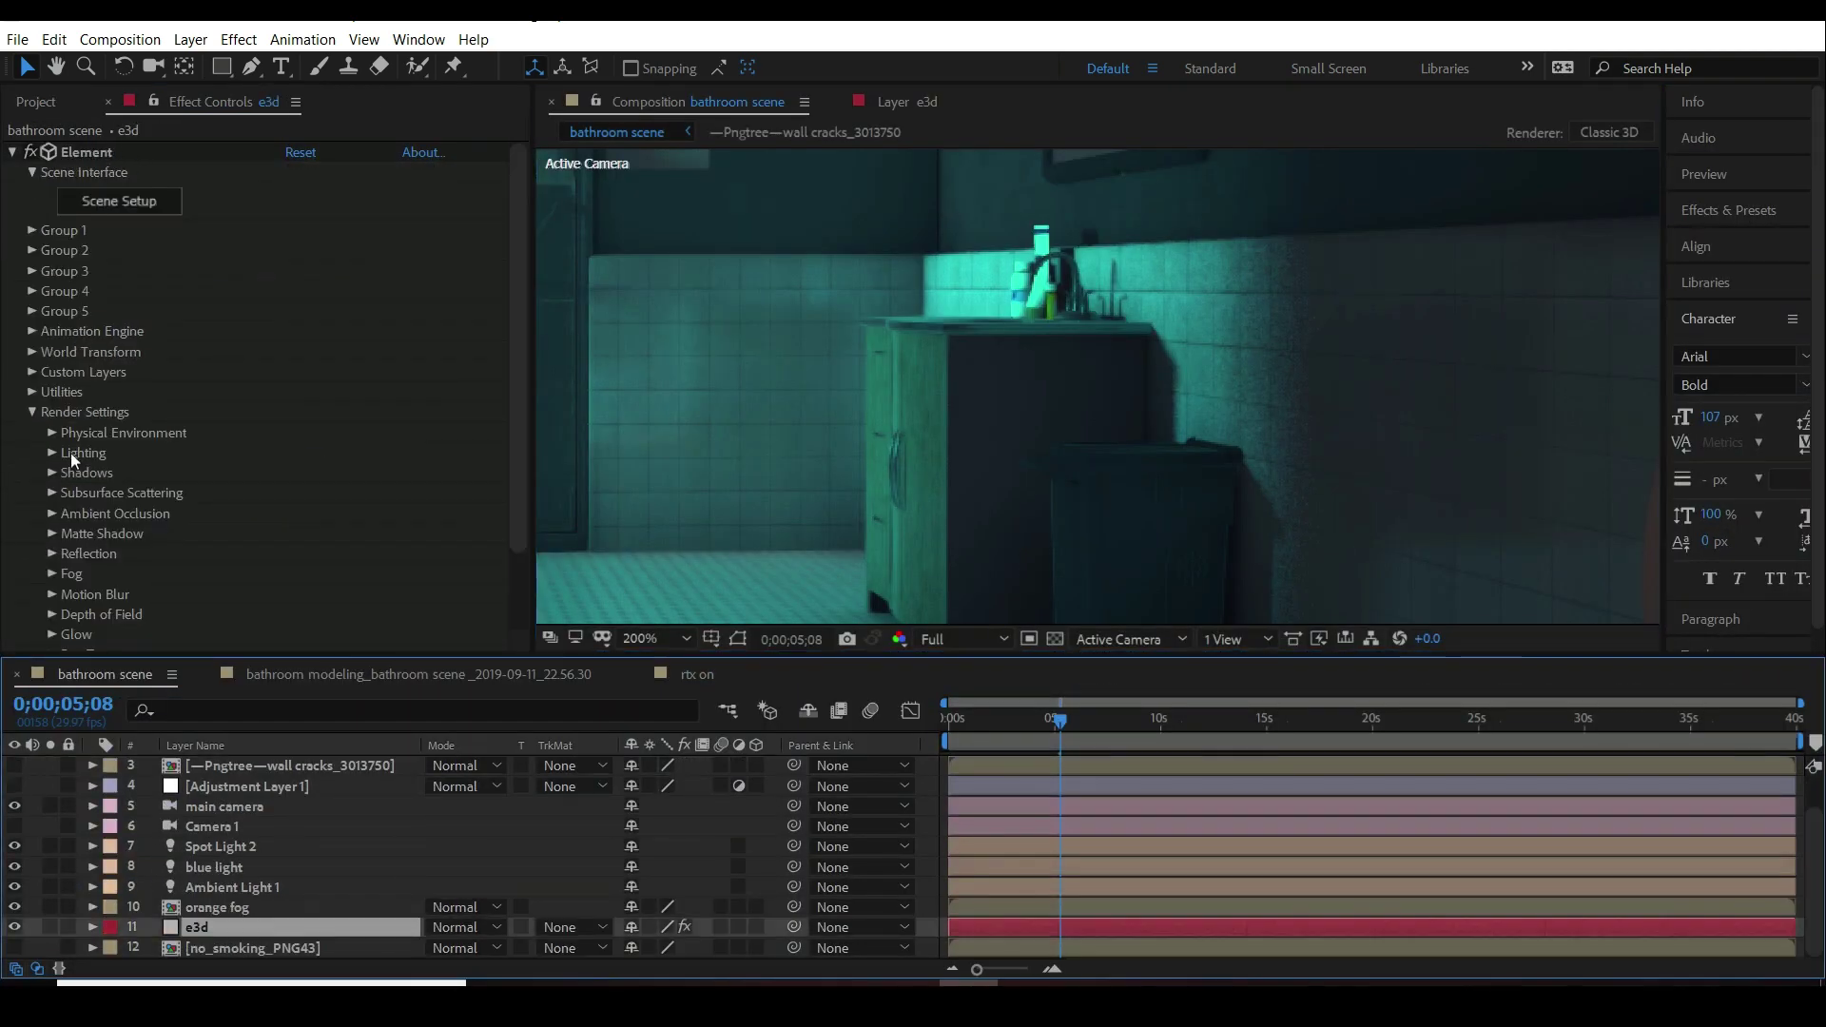
pyautogui.click(53, 472)
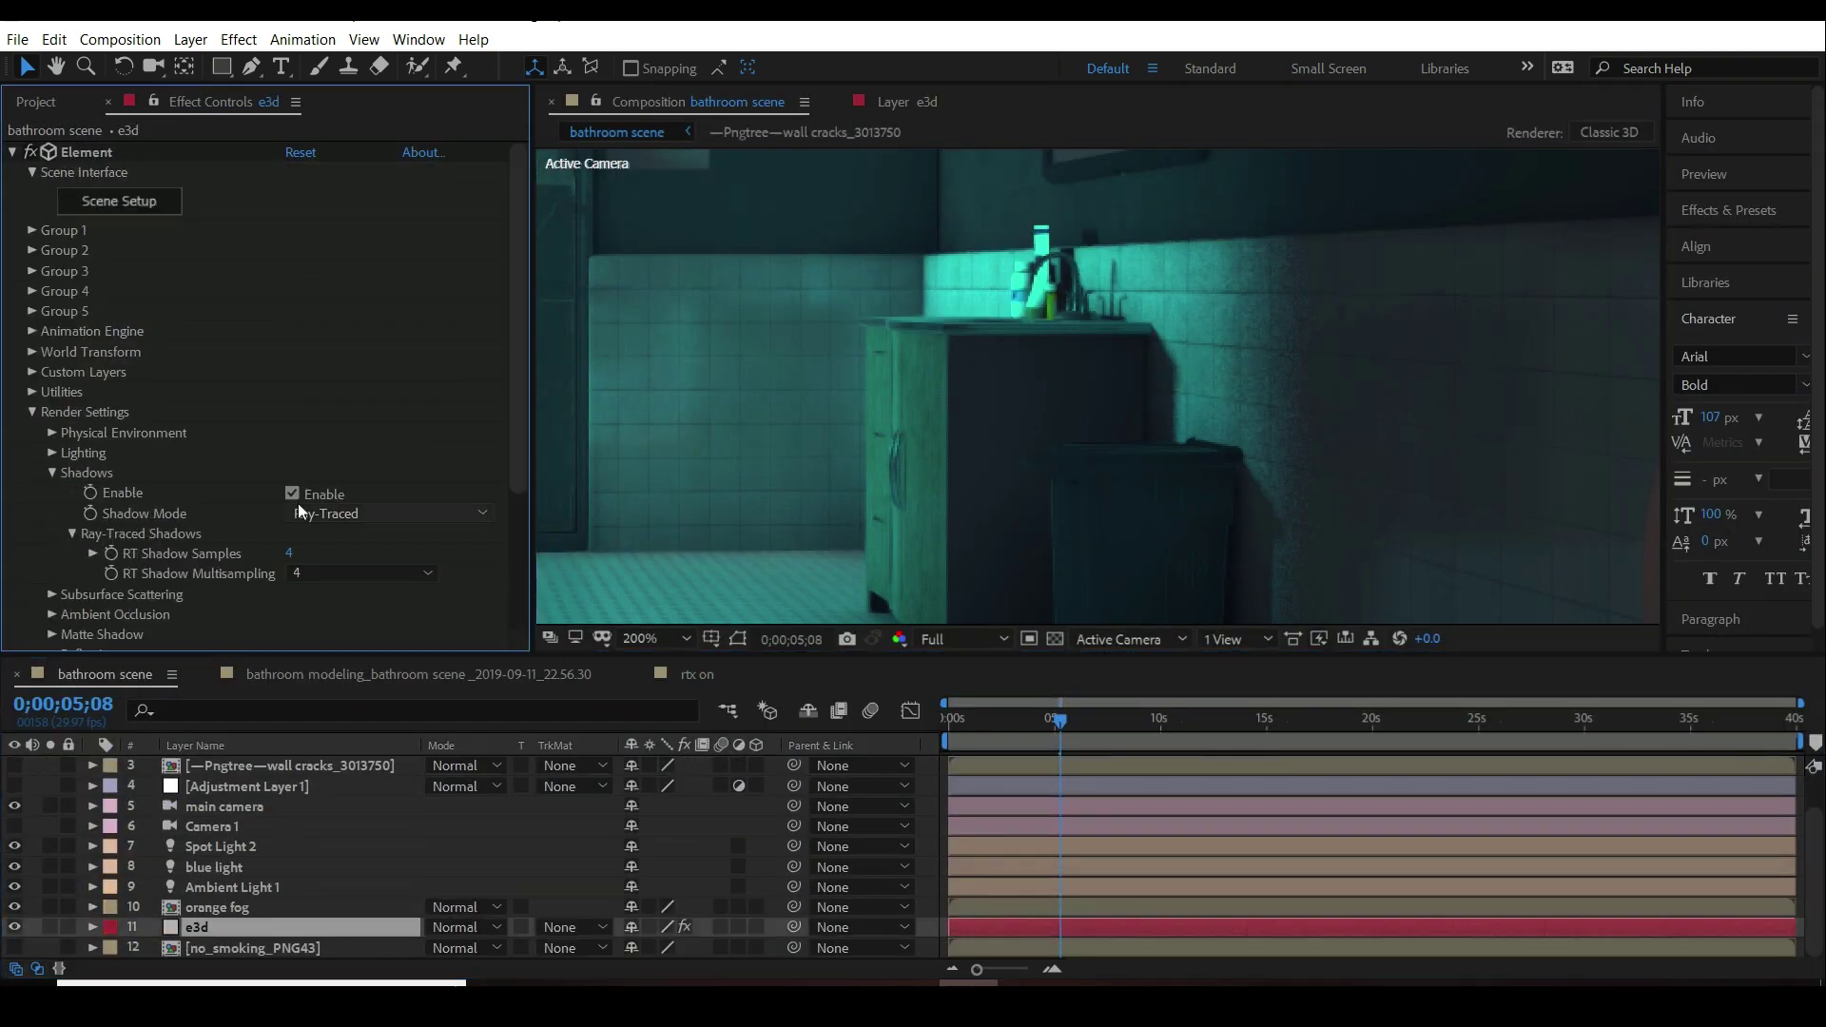
pyautogui.click(290, 553)
pyautogui.write('12')
pyautogui.press('Return')
# - Toggle the maximized preview to check the shadows, then collapse the Shadows group
pyautogui.press('`')
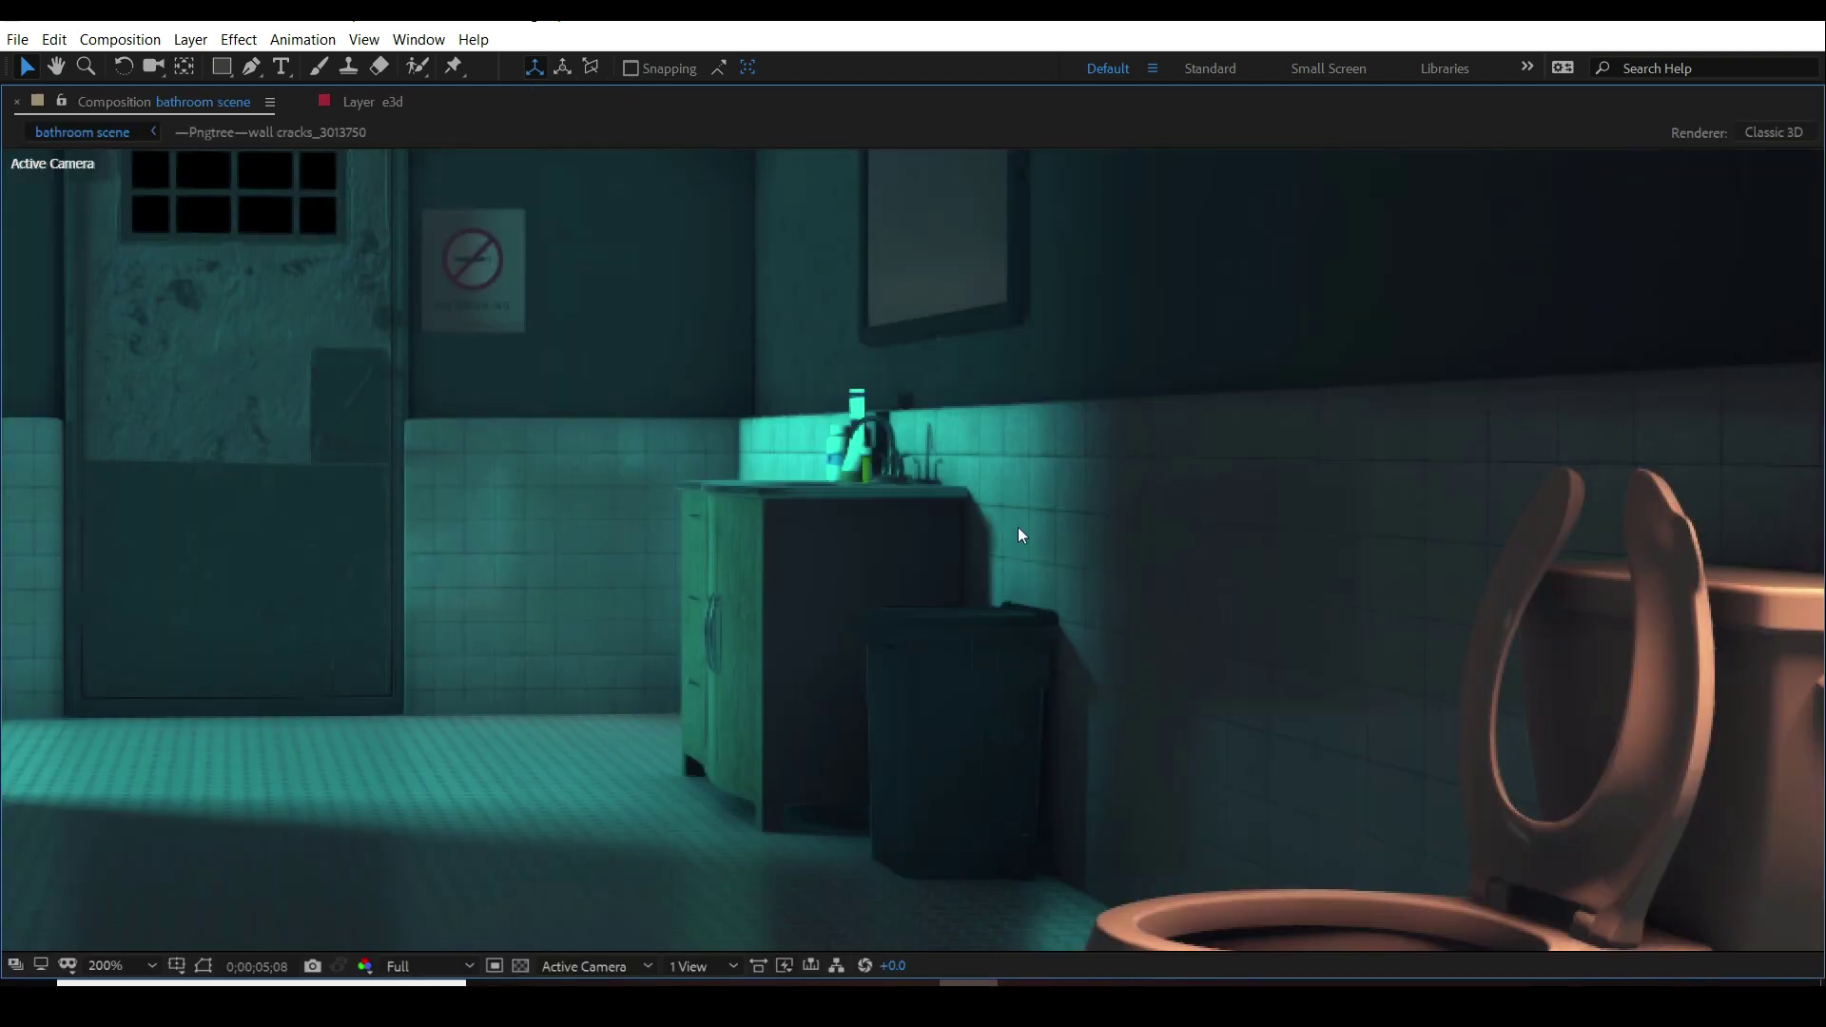
pyautogui.scroll(-4, 1017, 527)
pyautogui.press('`')
pyautogui.hotkey('shift', '/')
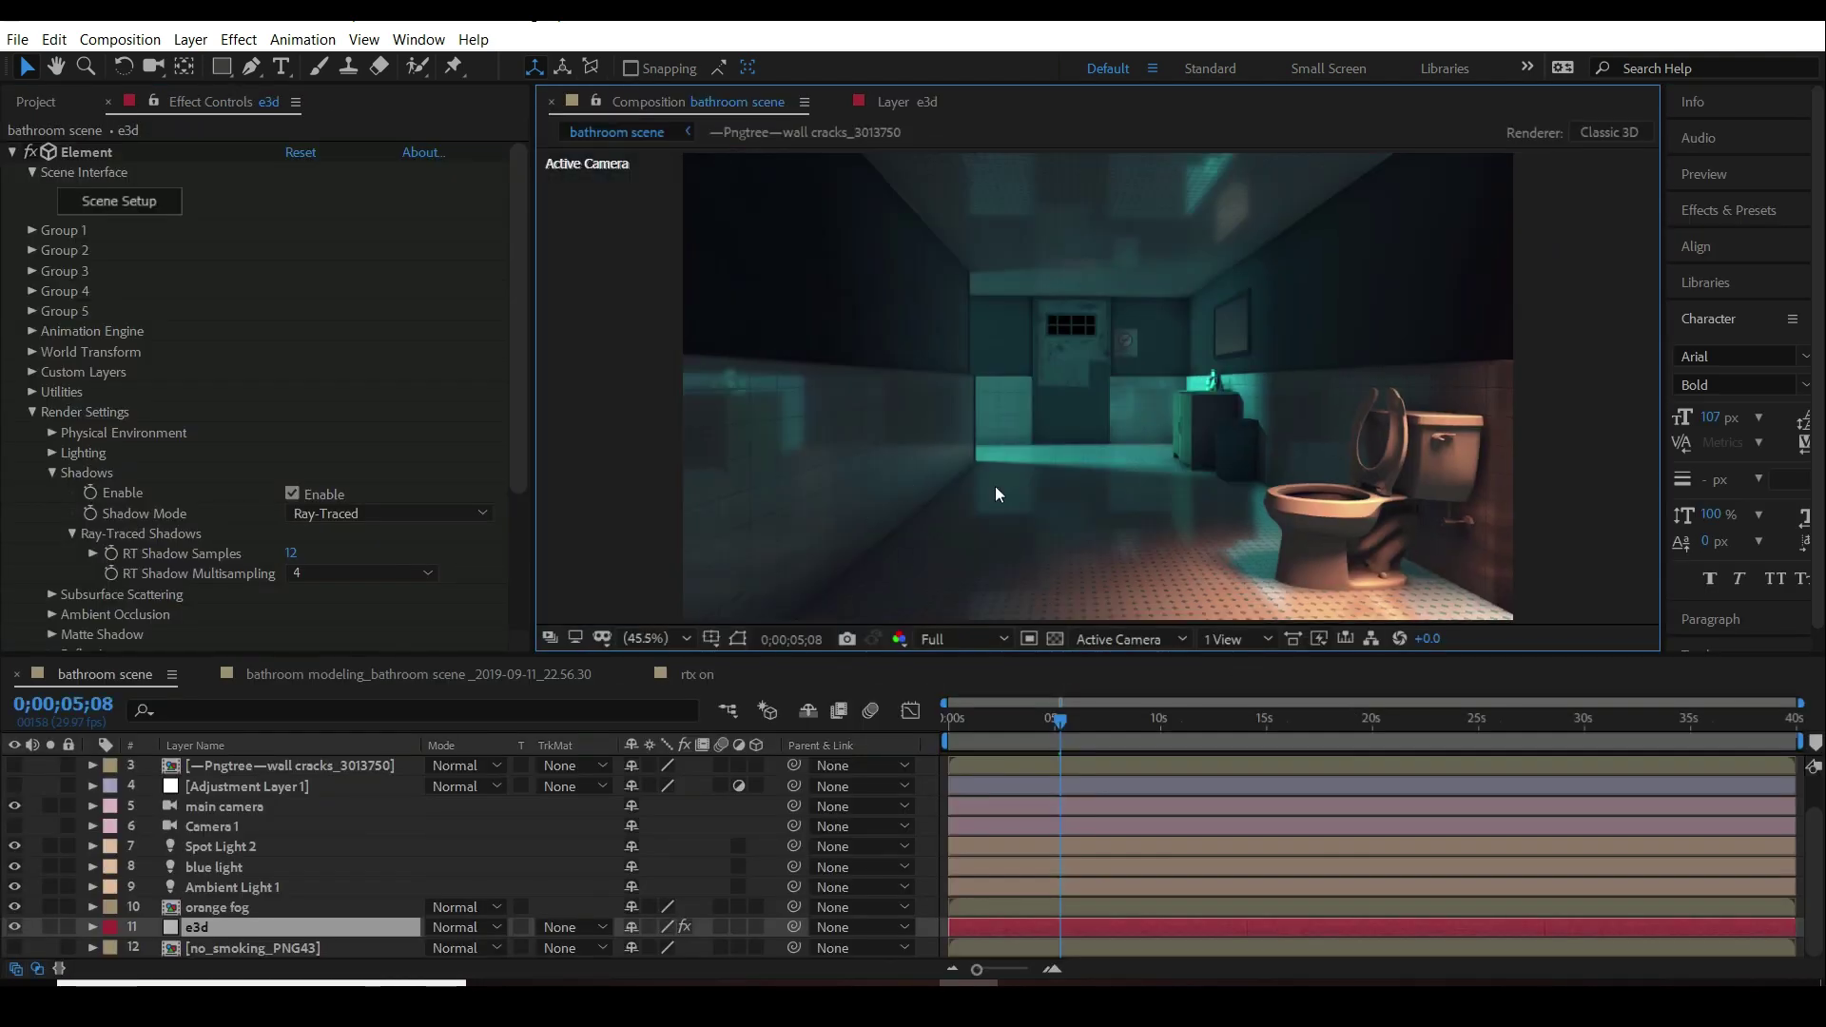
pyautogui.press('`')
pyautogui.press('`')
pyautogui.click(52, 473)
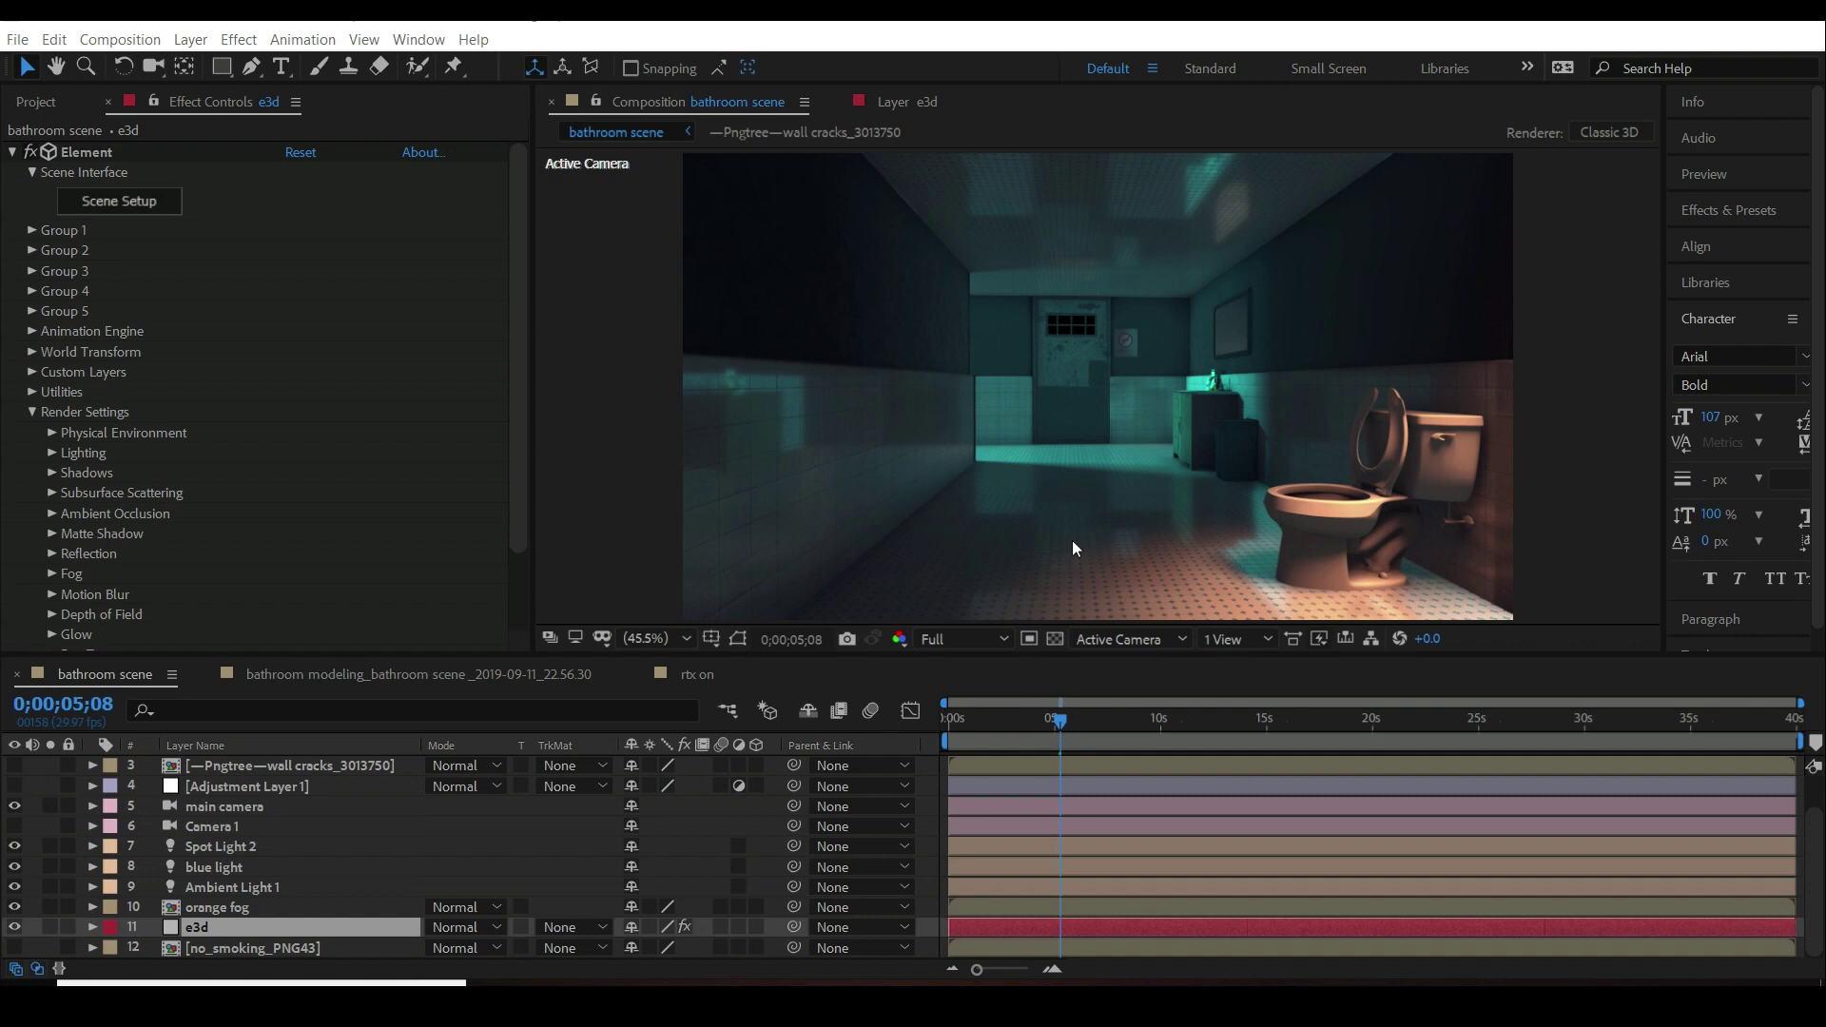
# - Zoom the bathroom scene viewer to 50% magnification
pyautogui.press('.')
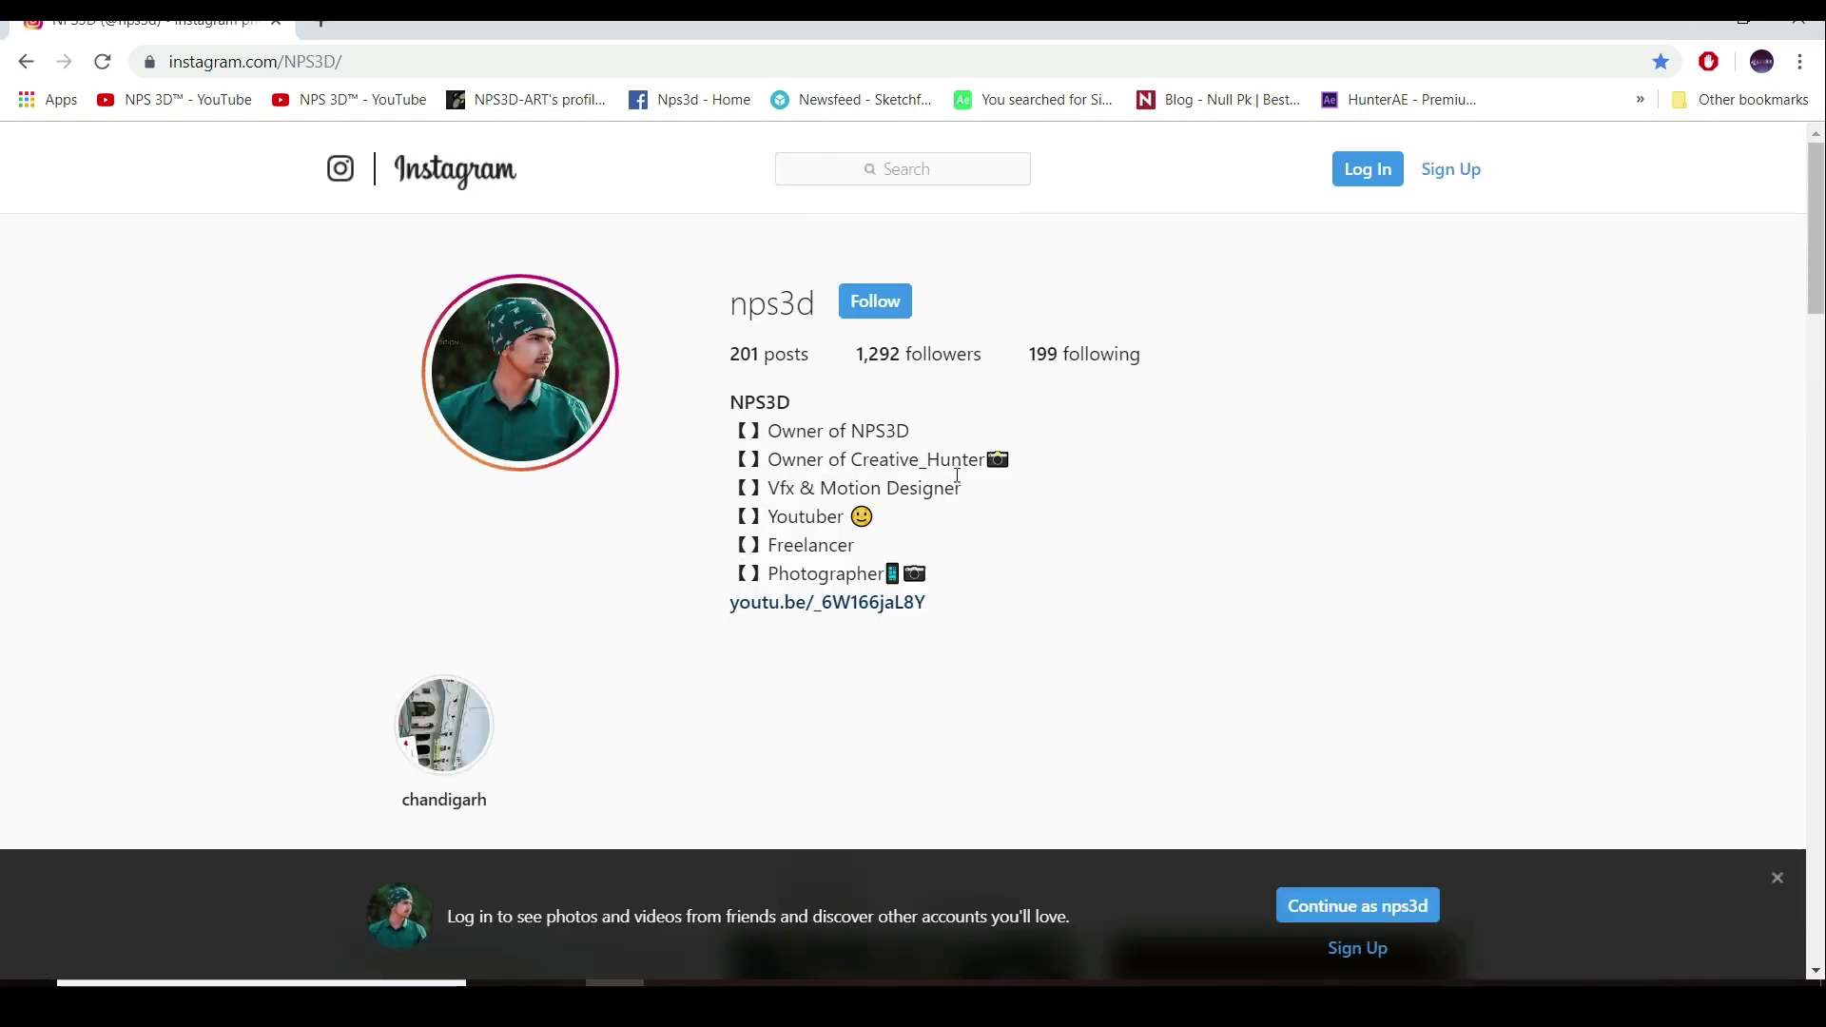
# - Scroll down the Instagram profile and close the login banner at the bottom
pyautogui.scroll(-6, 958, 472)
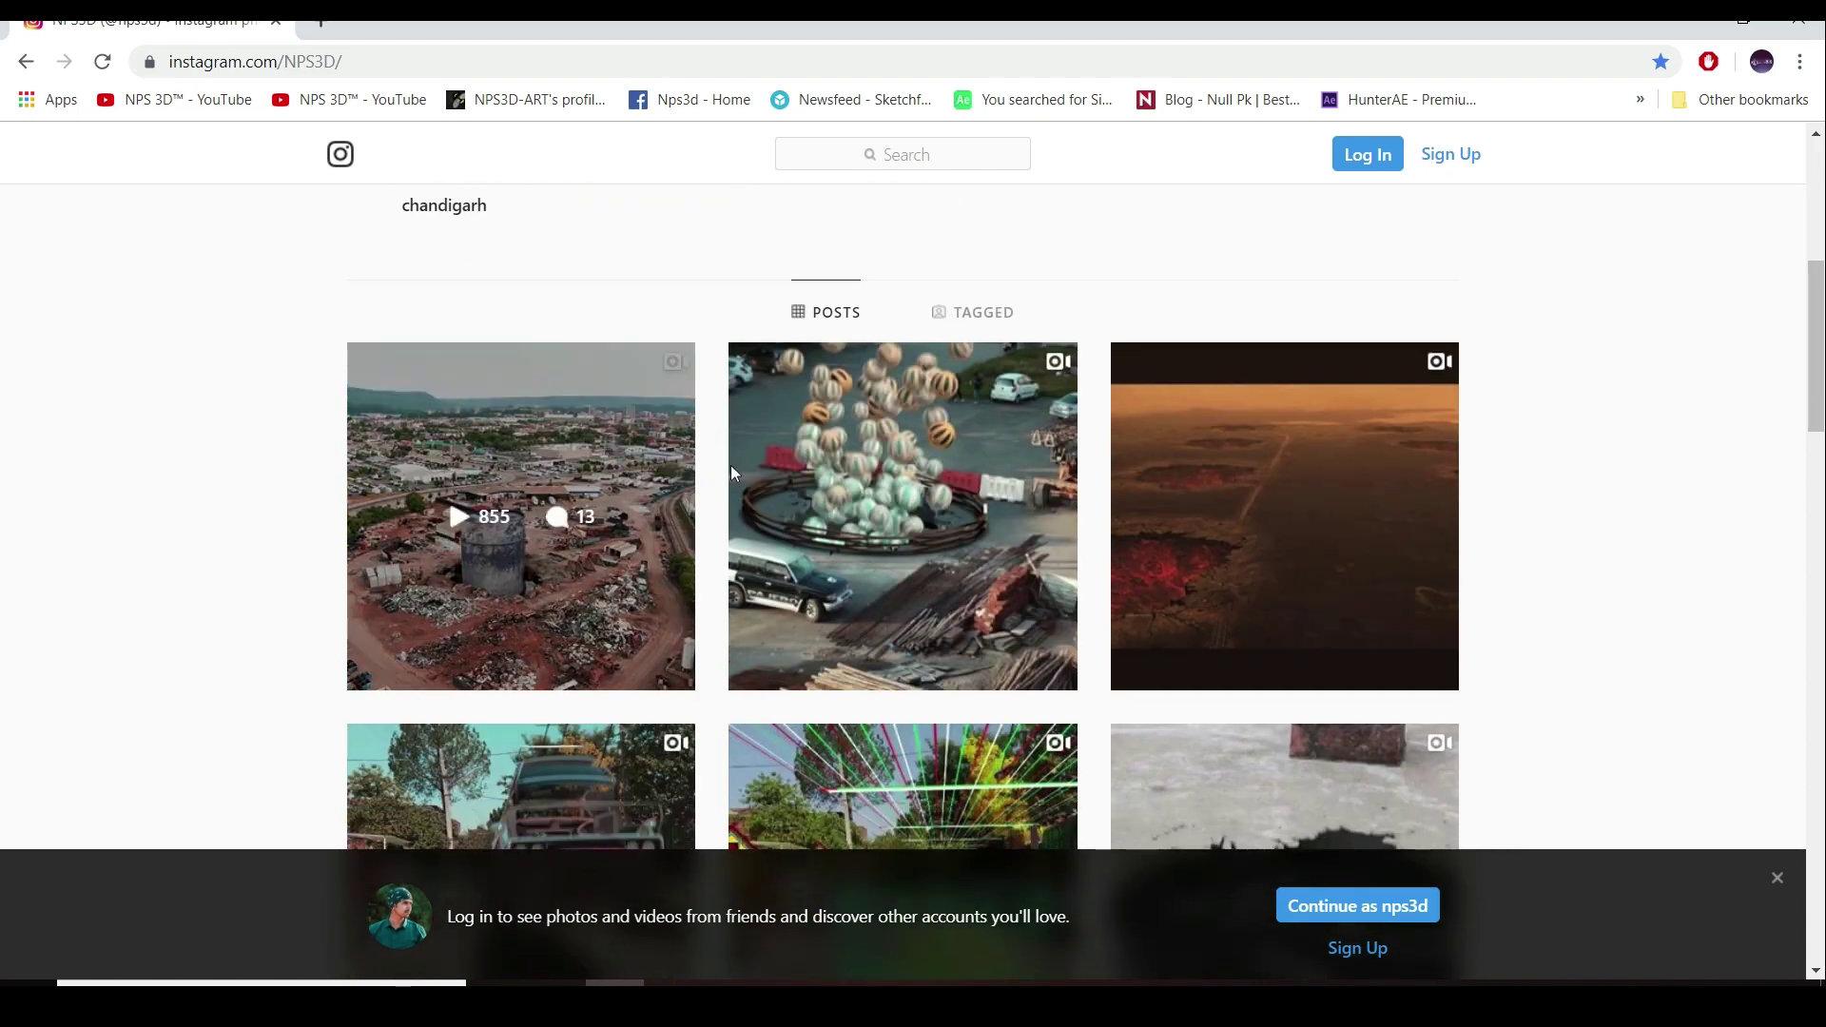
pyautogui.scroll(-3, 1303, 583)
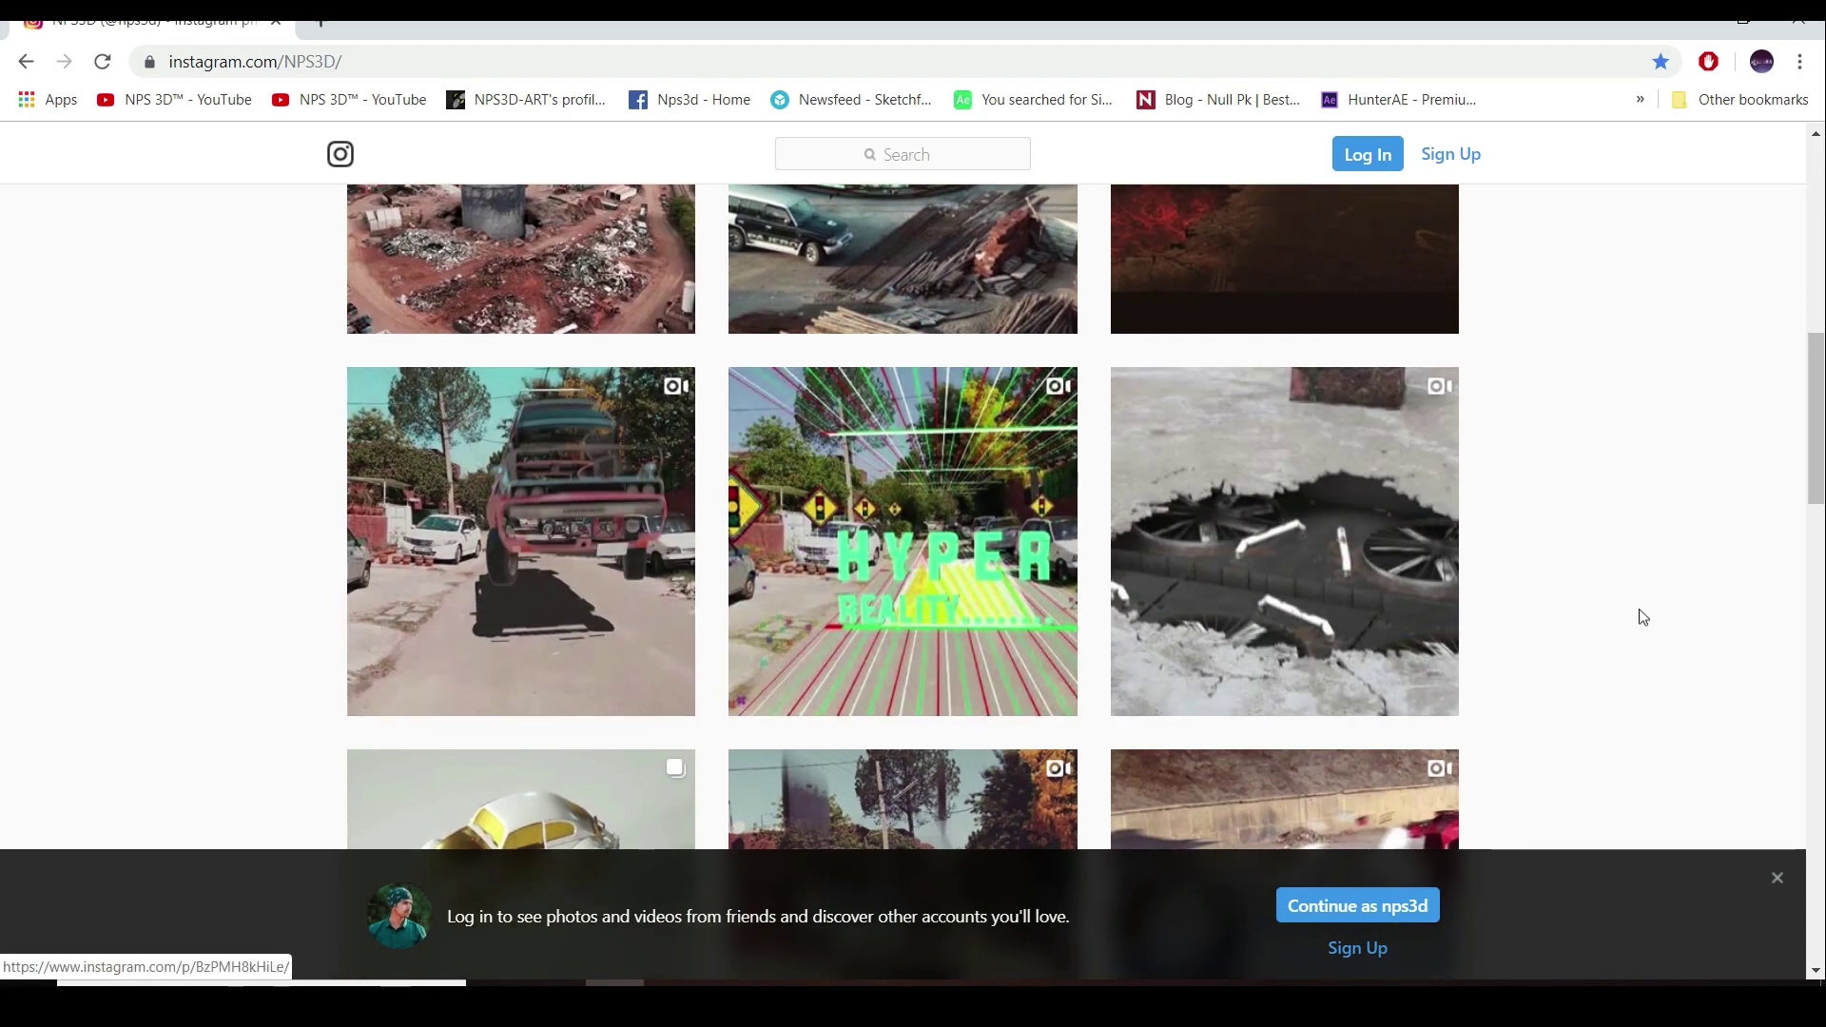
pyautogui.scroll(-3, 1659, 627)
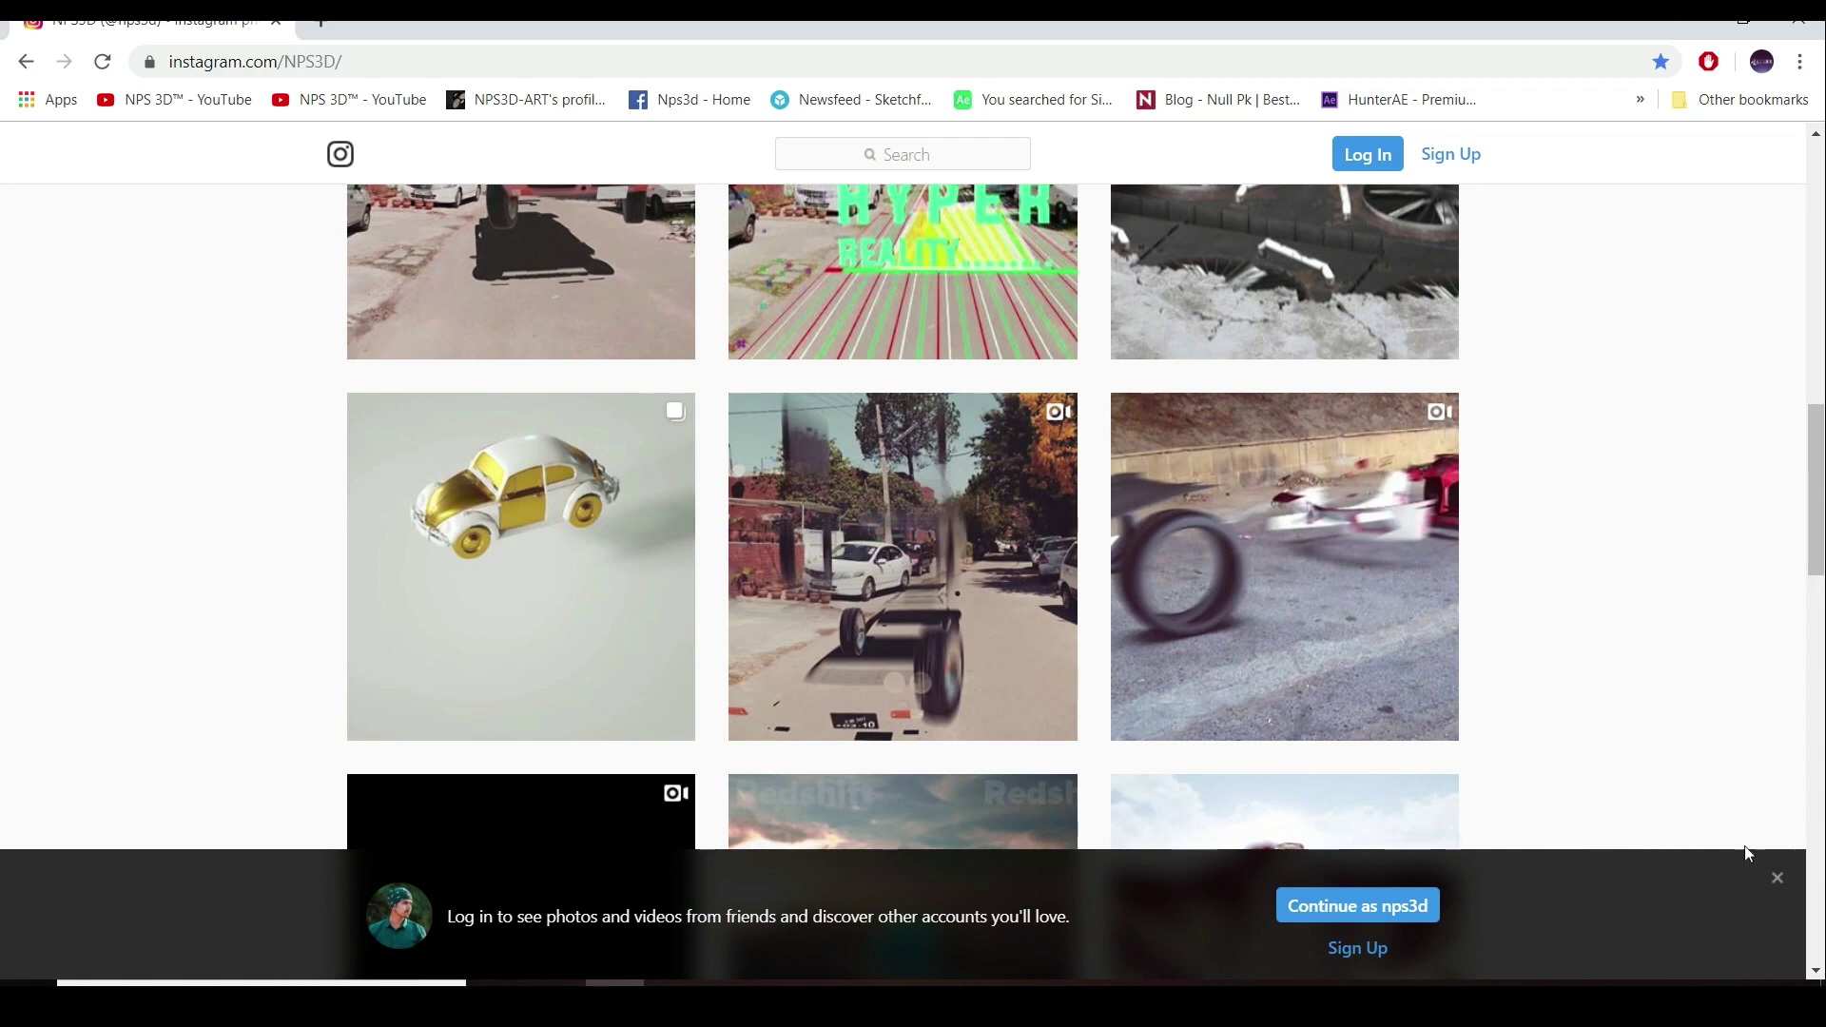
pyautogui.click(1777, 877)
# - Scroll up and down through the Posts grid of VFX video clips
pyautogui.scroll(-6, 1709, 780)
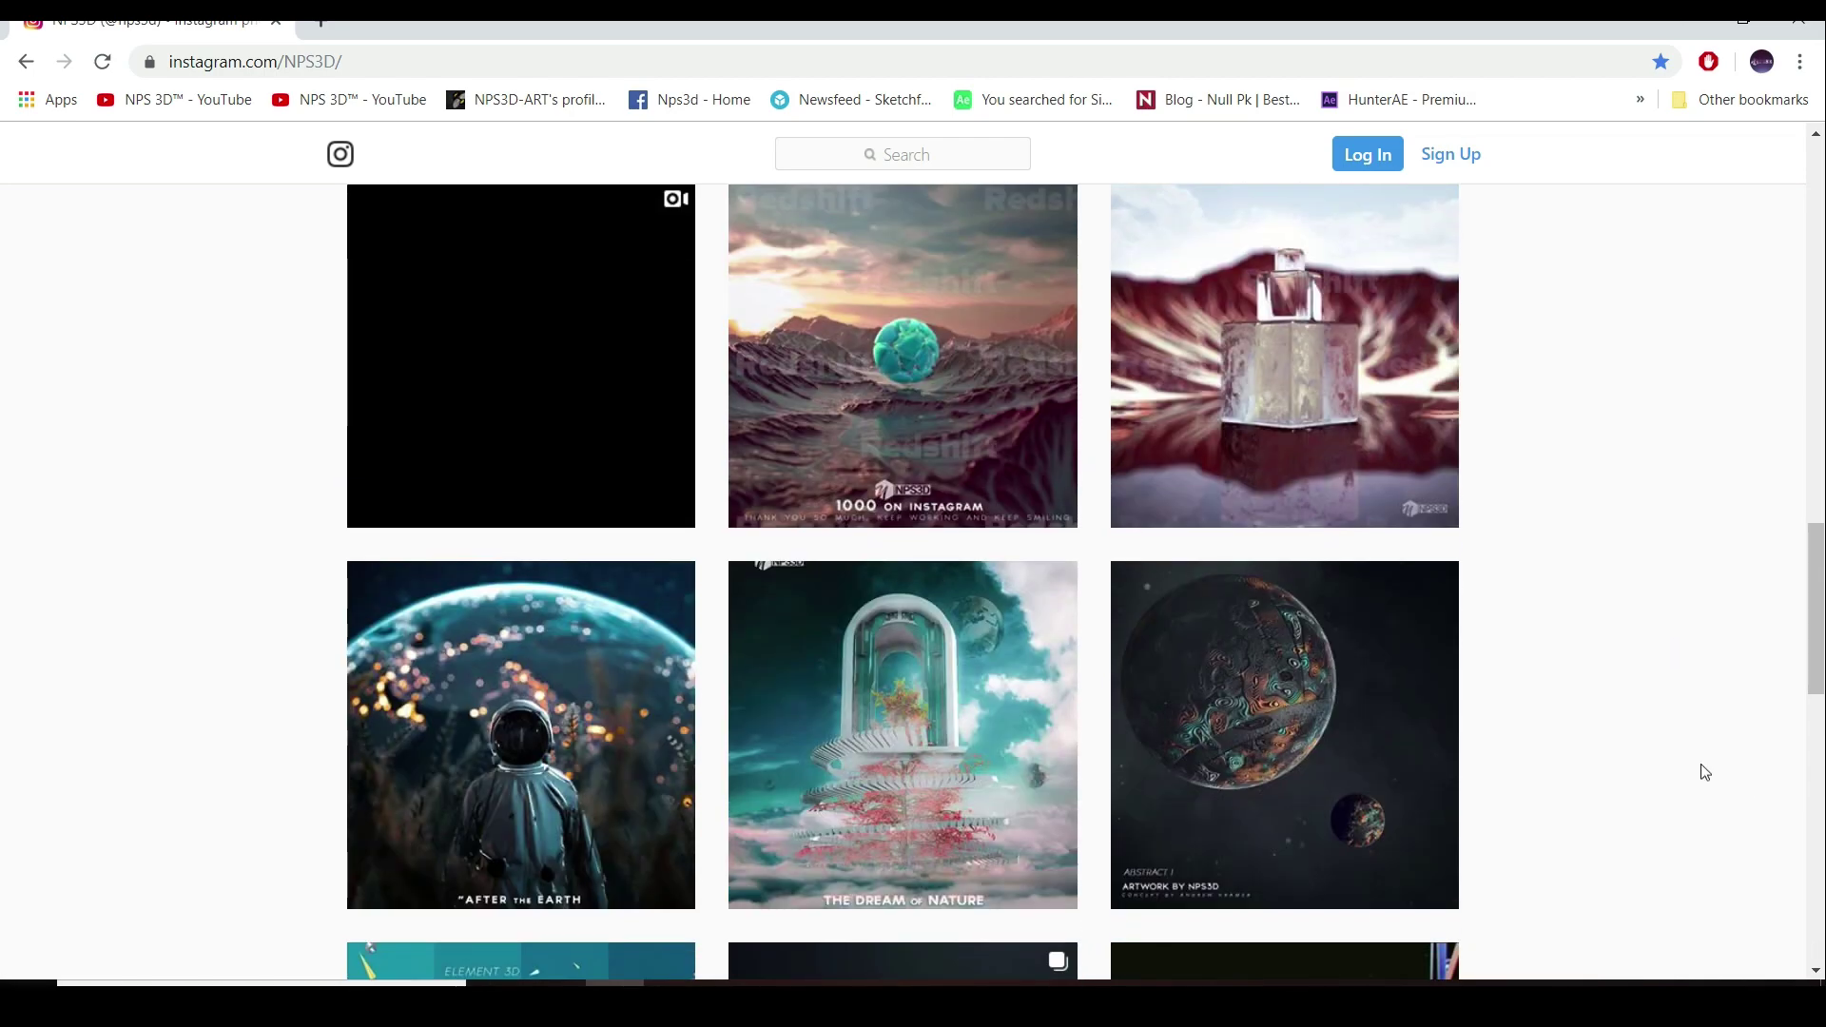
pyautogui.scroll(-6, 1702, 770)
pyautogui.scroll(20, 1702, 765)
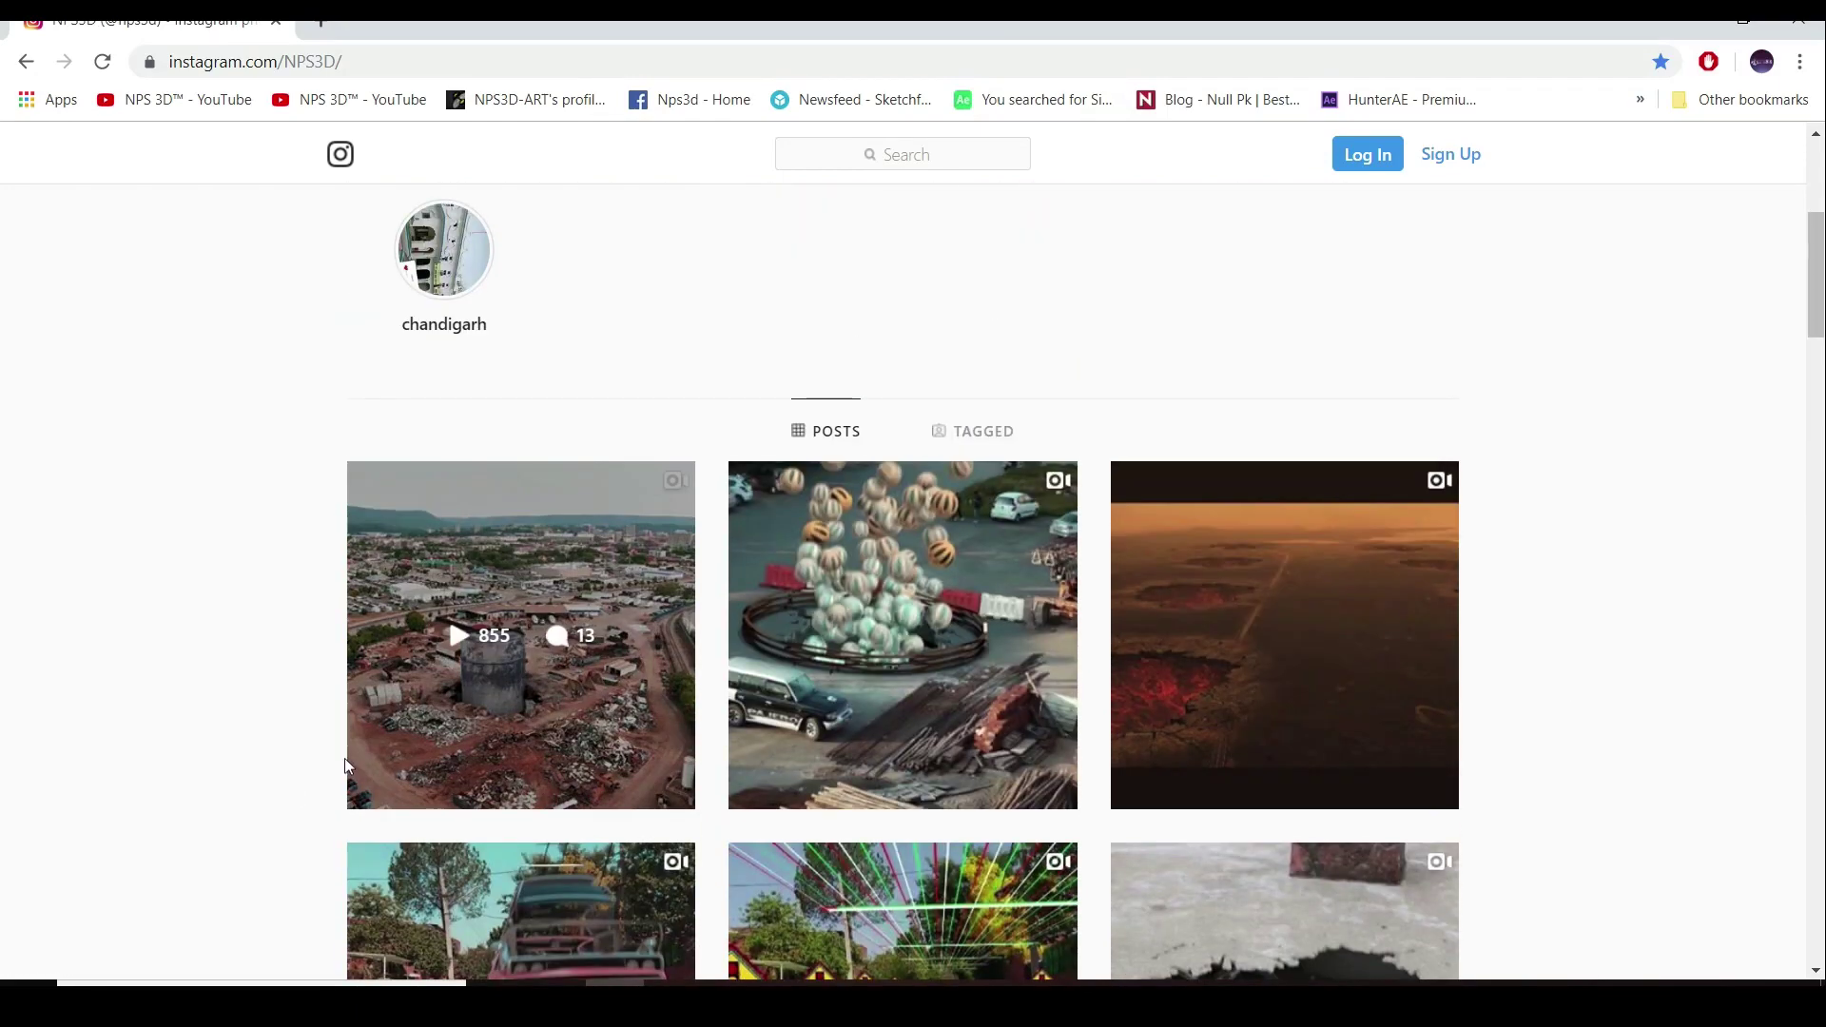
pyautogui.scroll(5, 1210, 824)
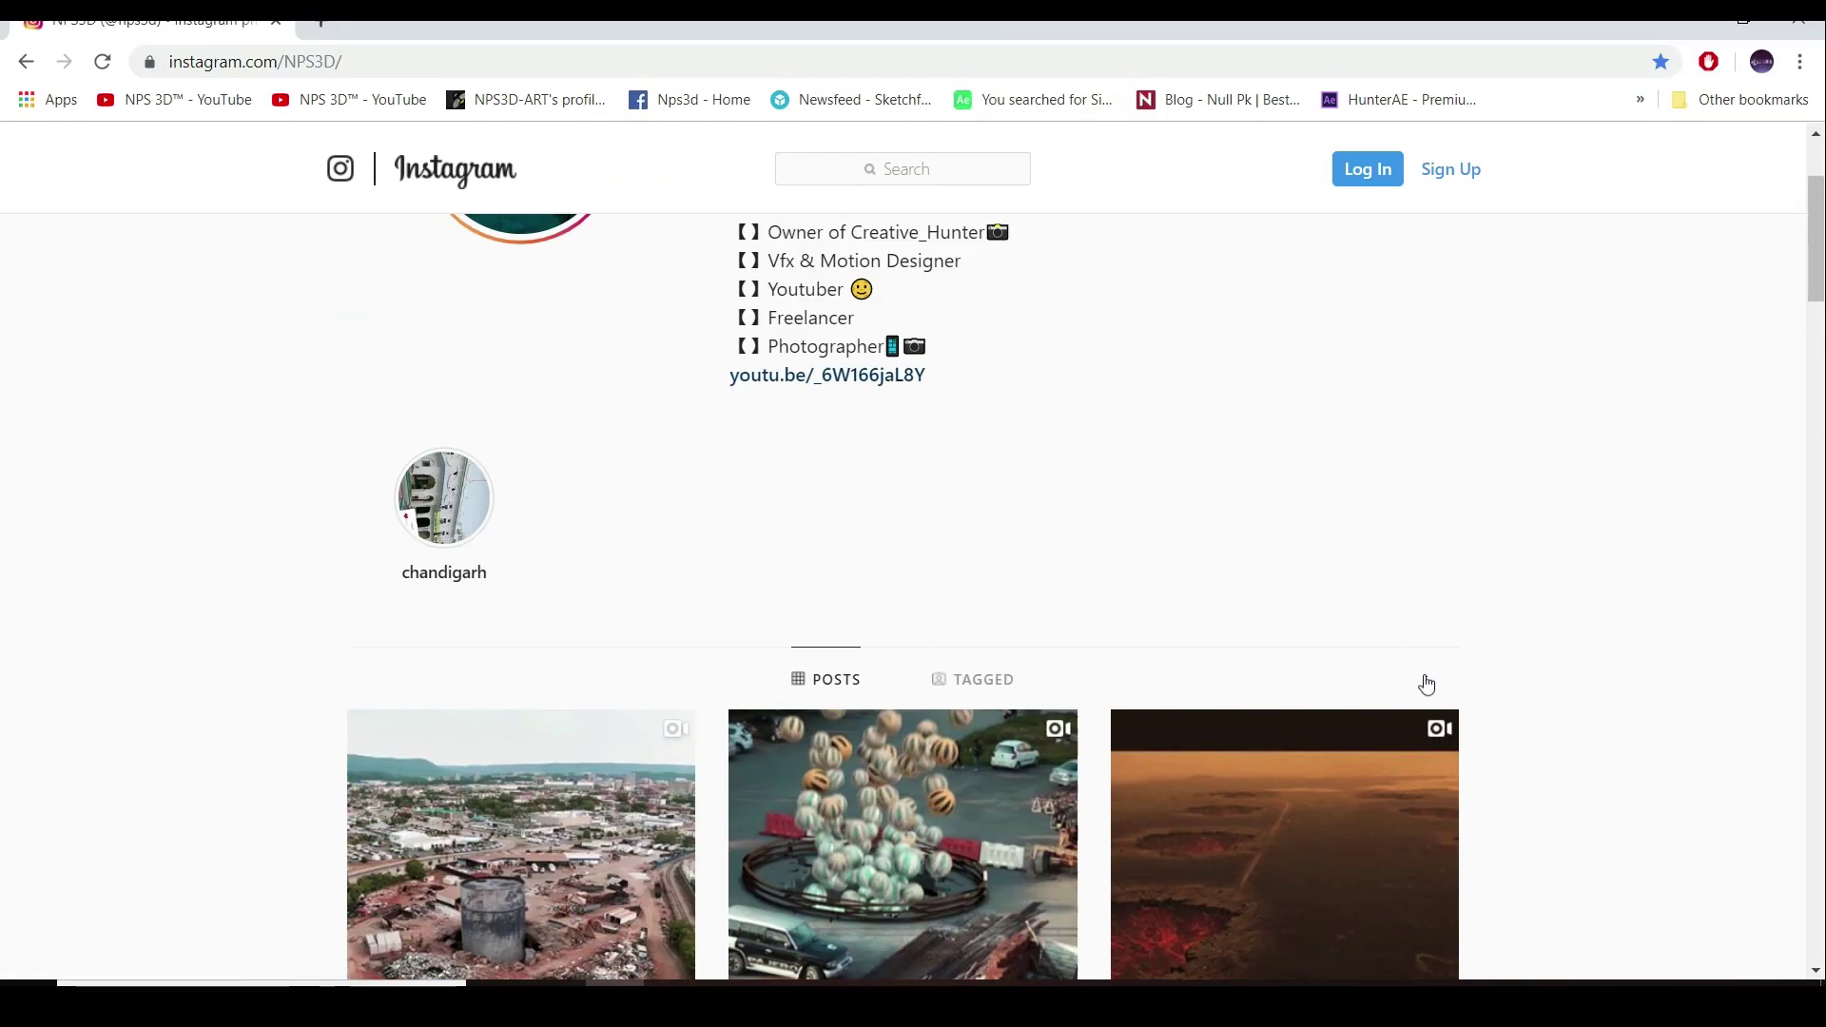
pyautogui.scroll(-5, 1427, 683)
pyautogui.scroll(-2, 1426, 682)
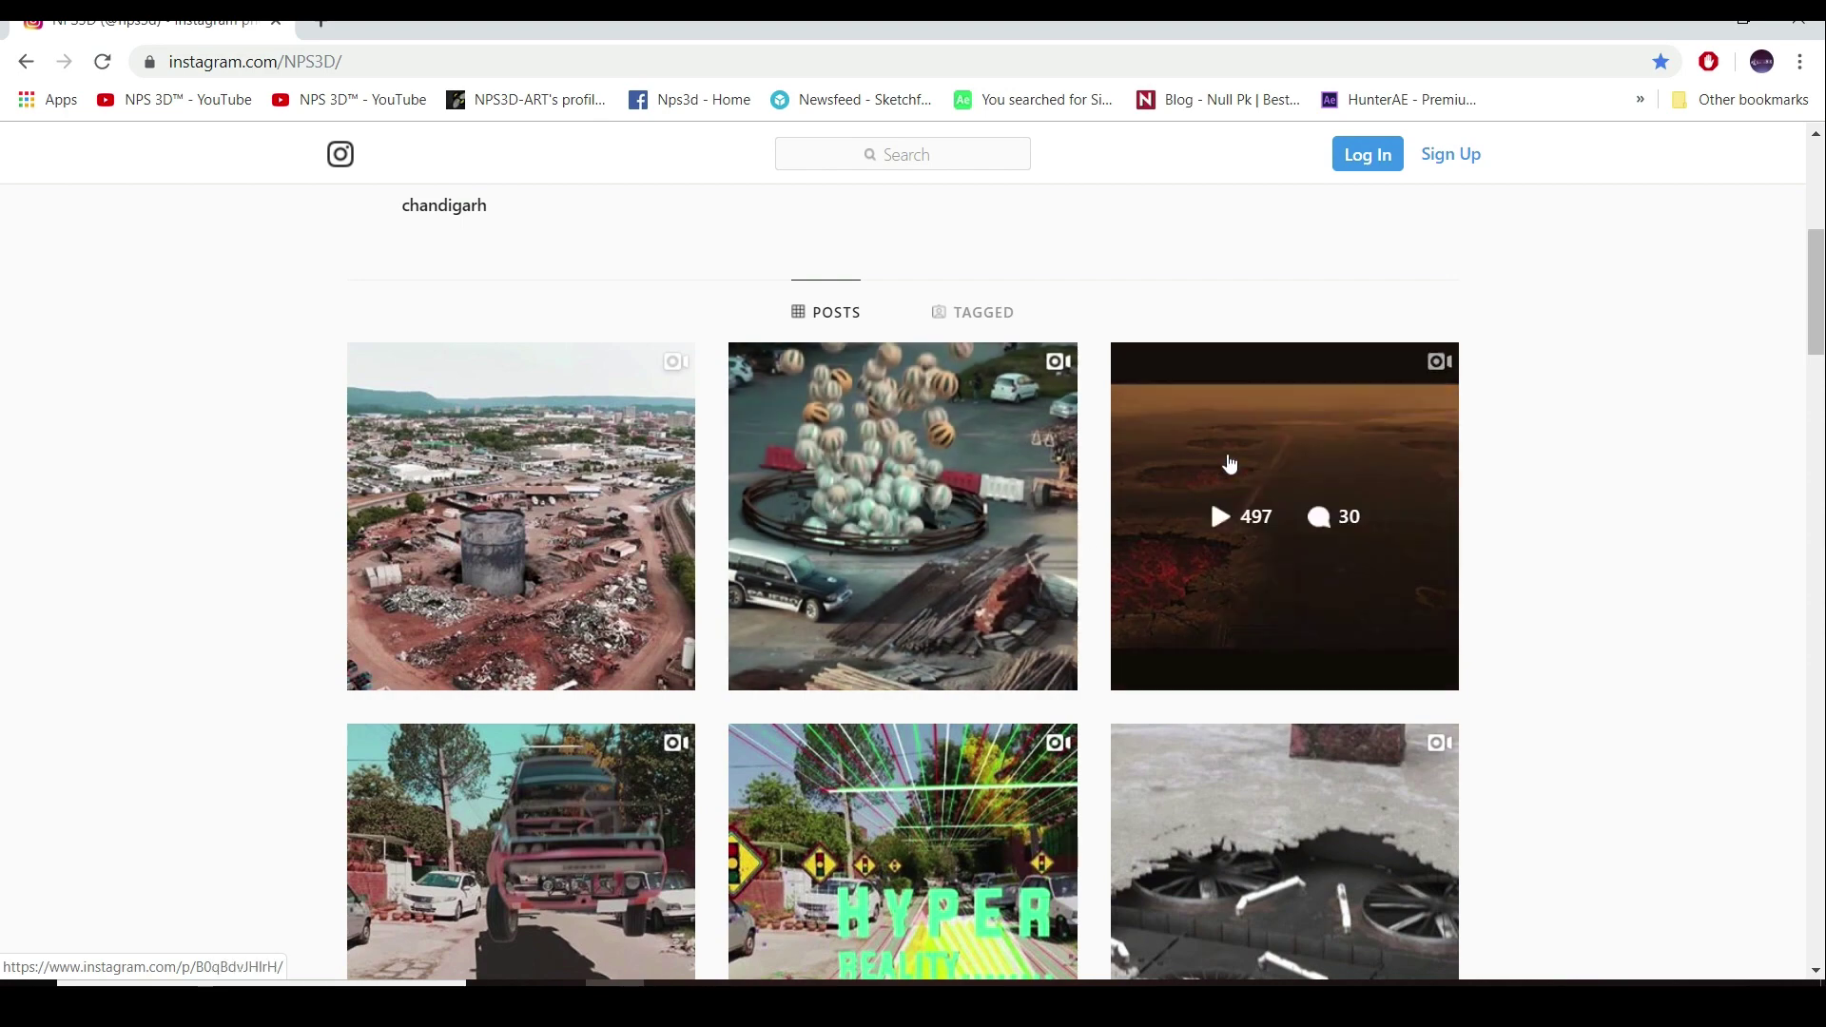
pyautogui.scroll(6, 1216, 509)
pyautogui.scroll(-5, 1215, 510)
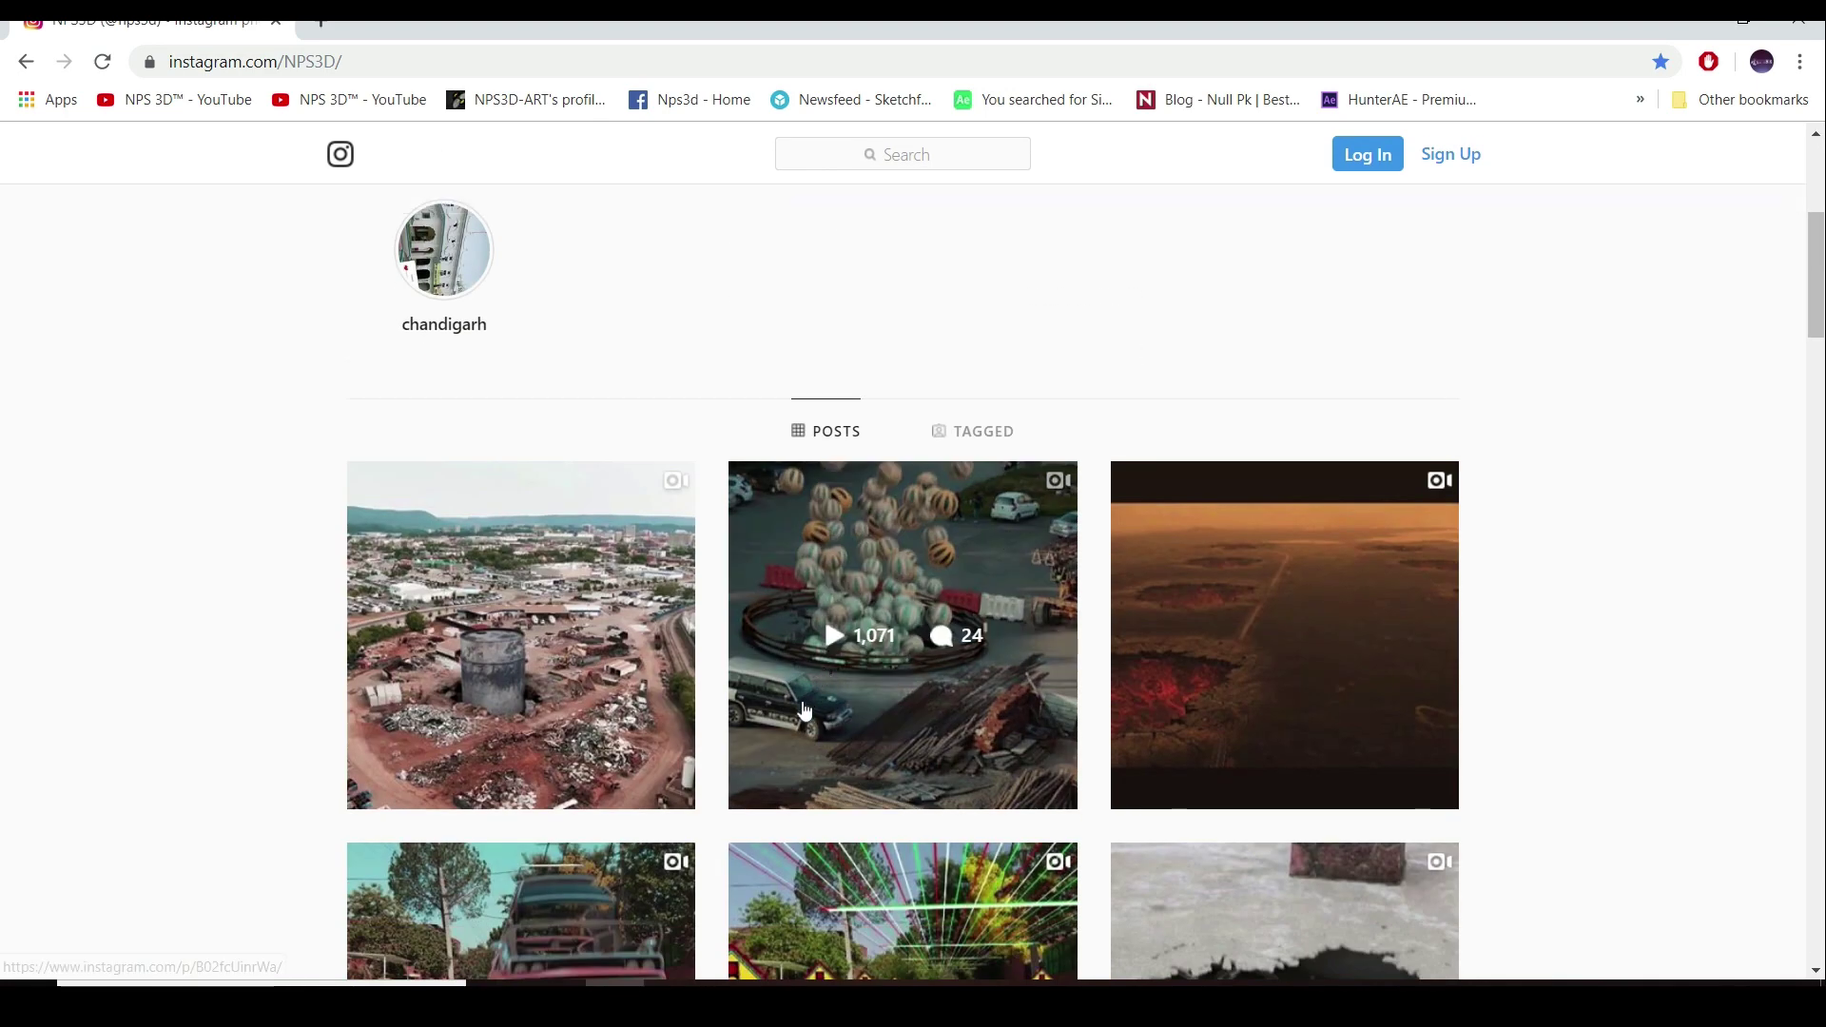
pyautogui.scroll(-3, 187, 777)
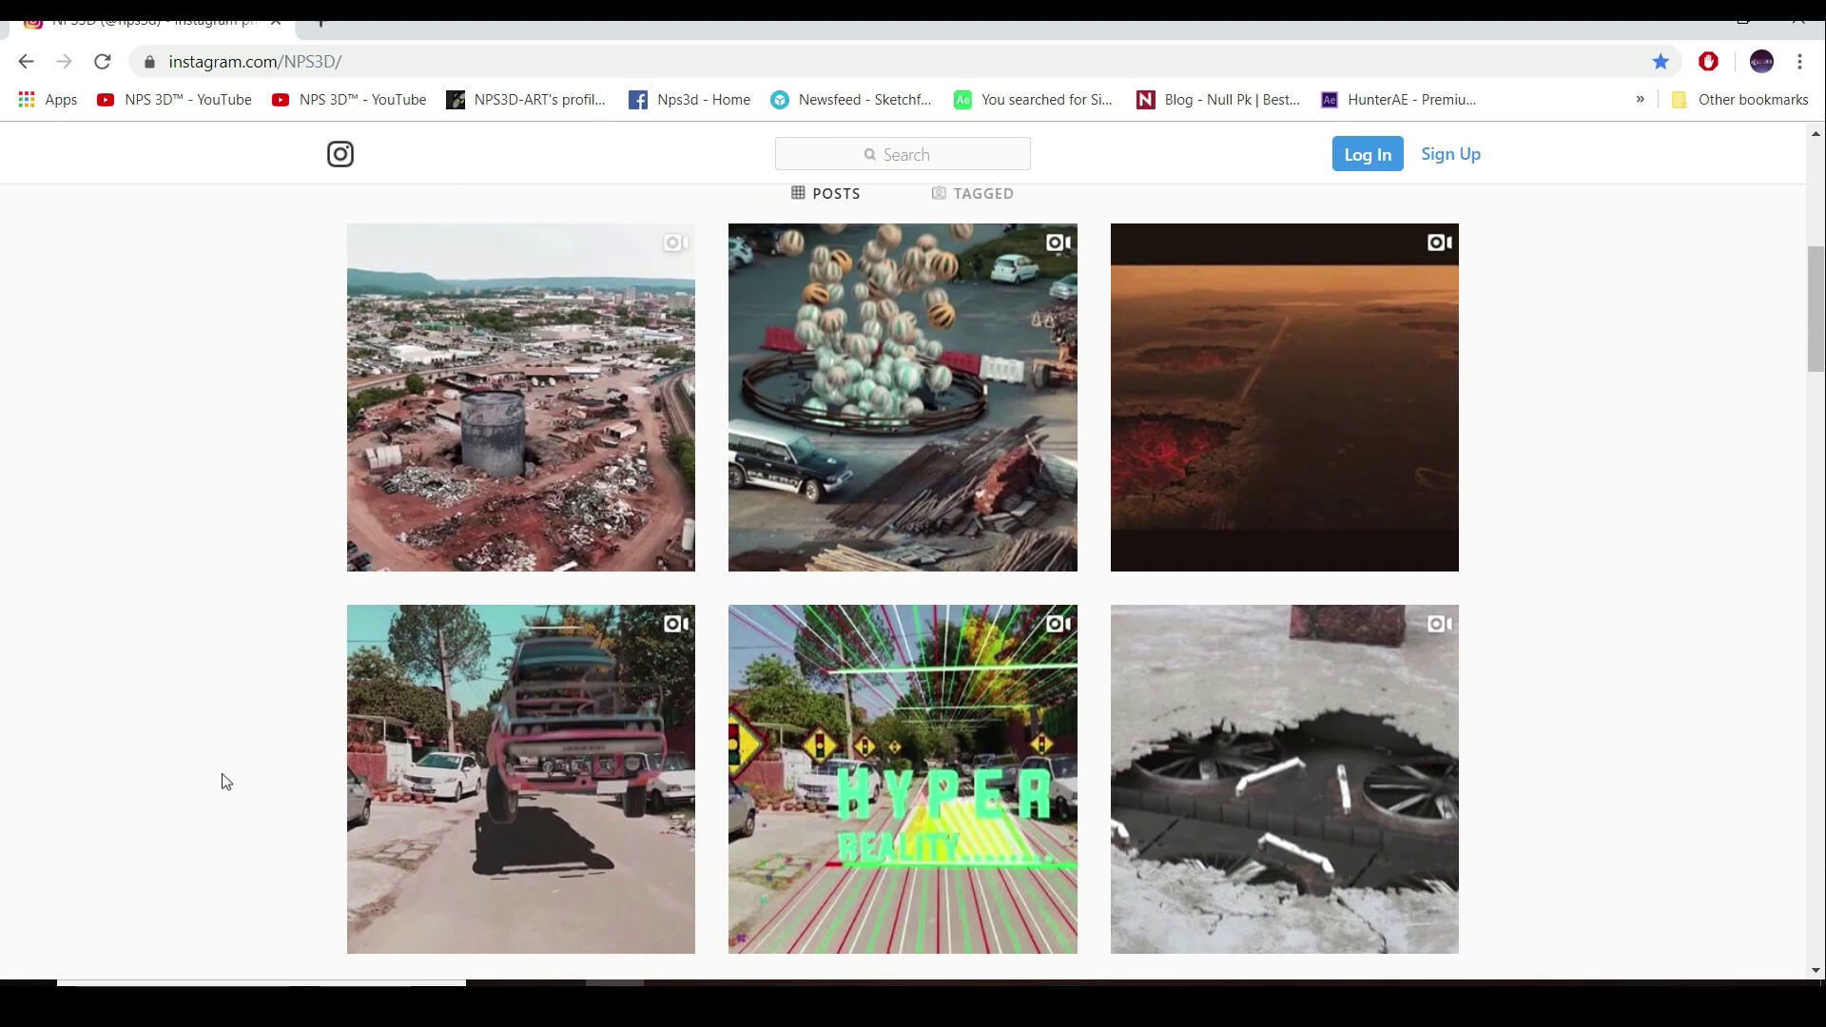
# - Watch and close the lava-crack and falling-balls video posts
pyautogui.click(1293, 497)
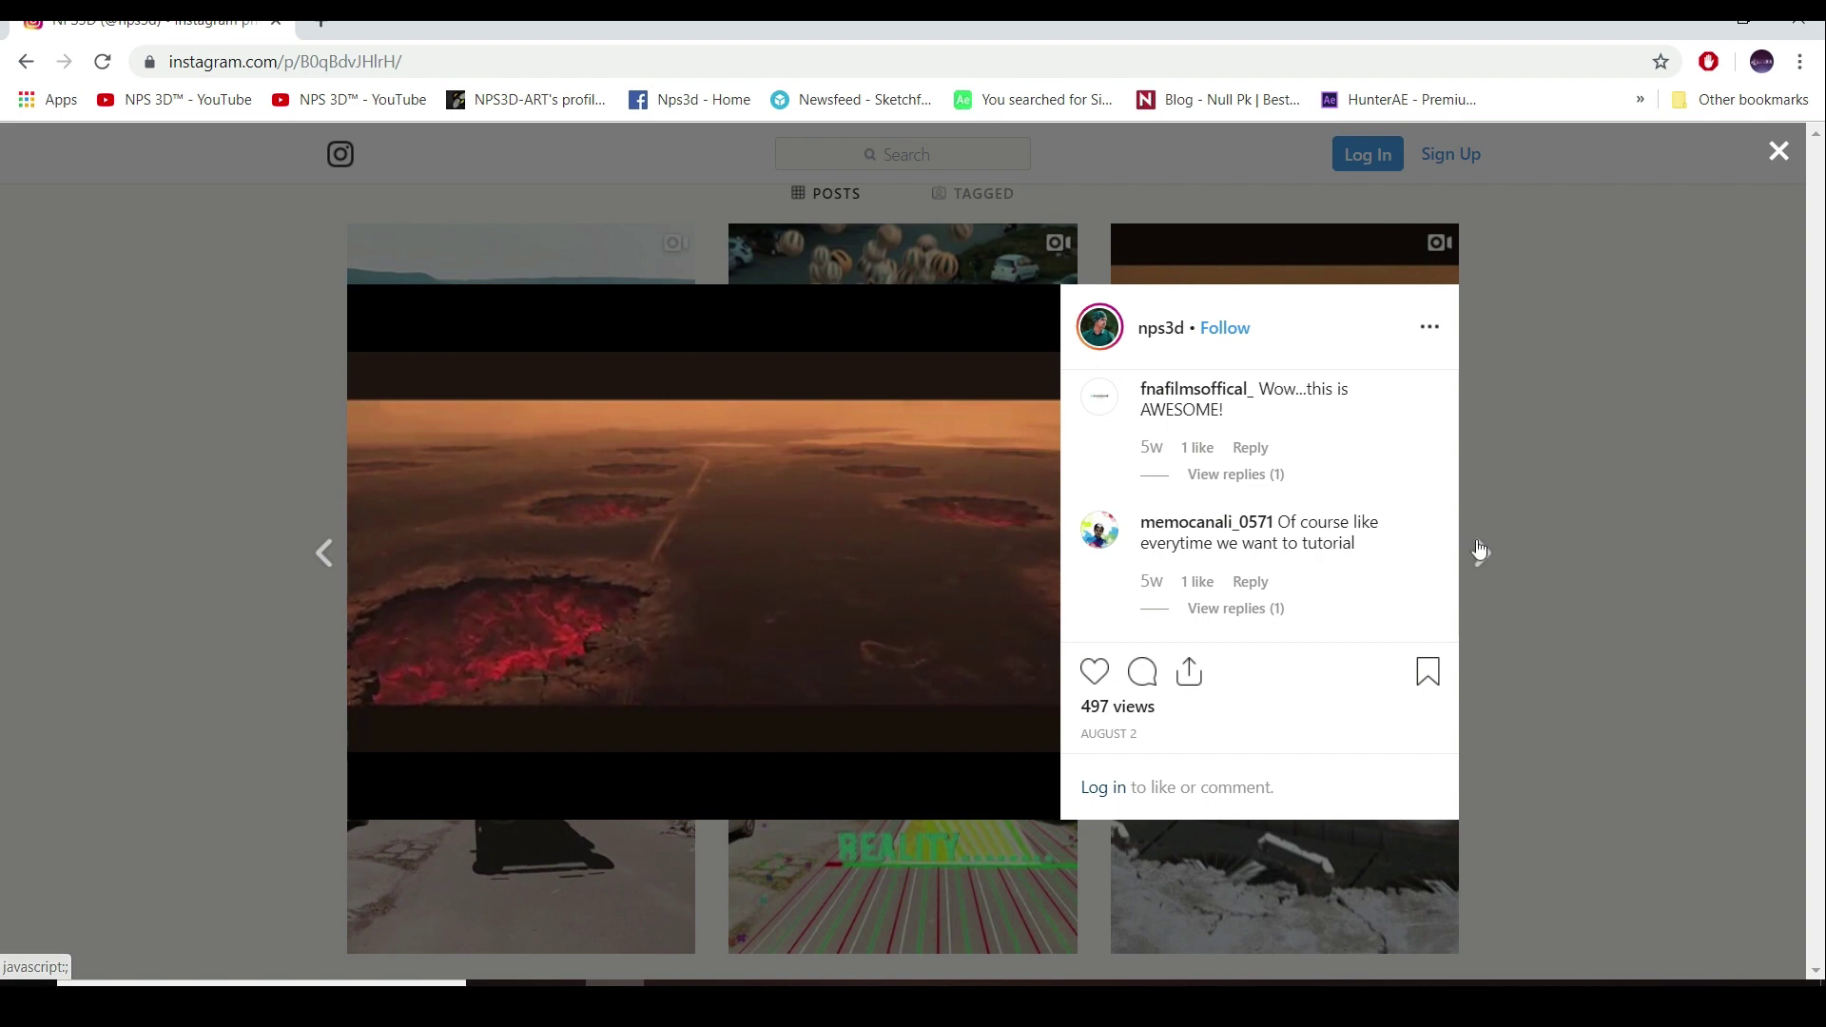
pyautogui.click(1640, 516)
pyautogui.click(929, 493)
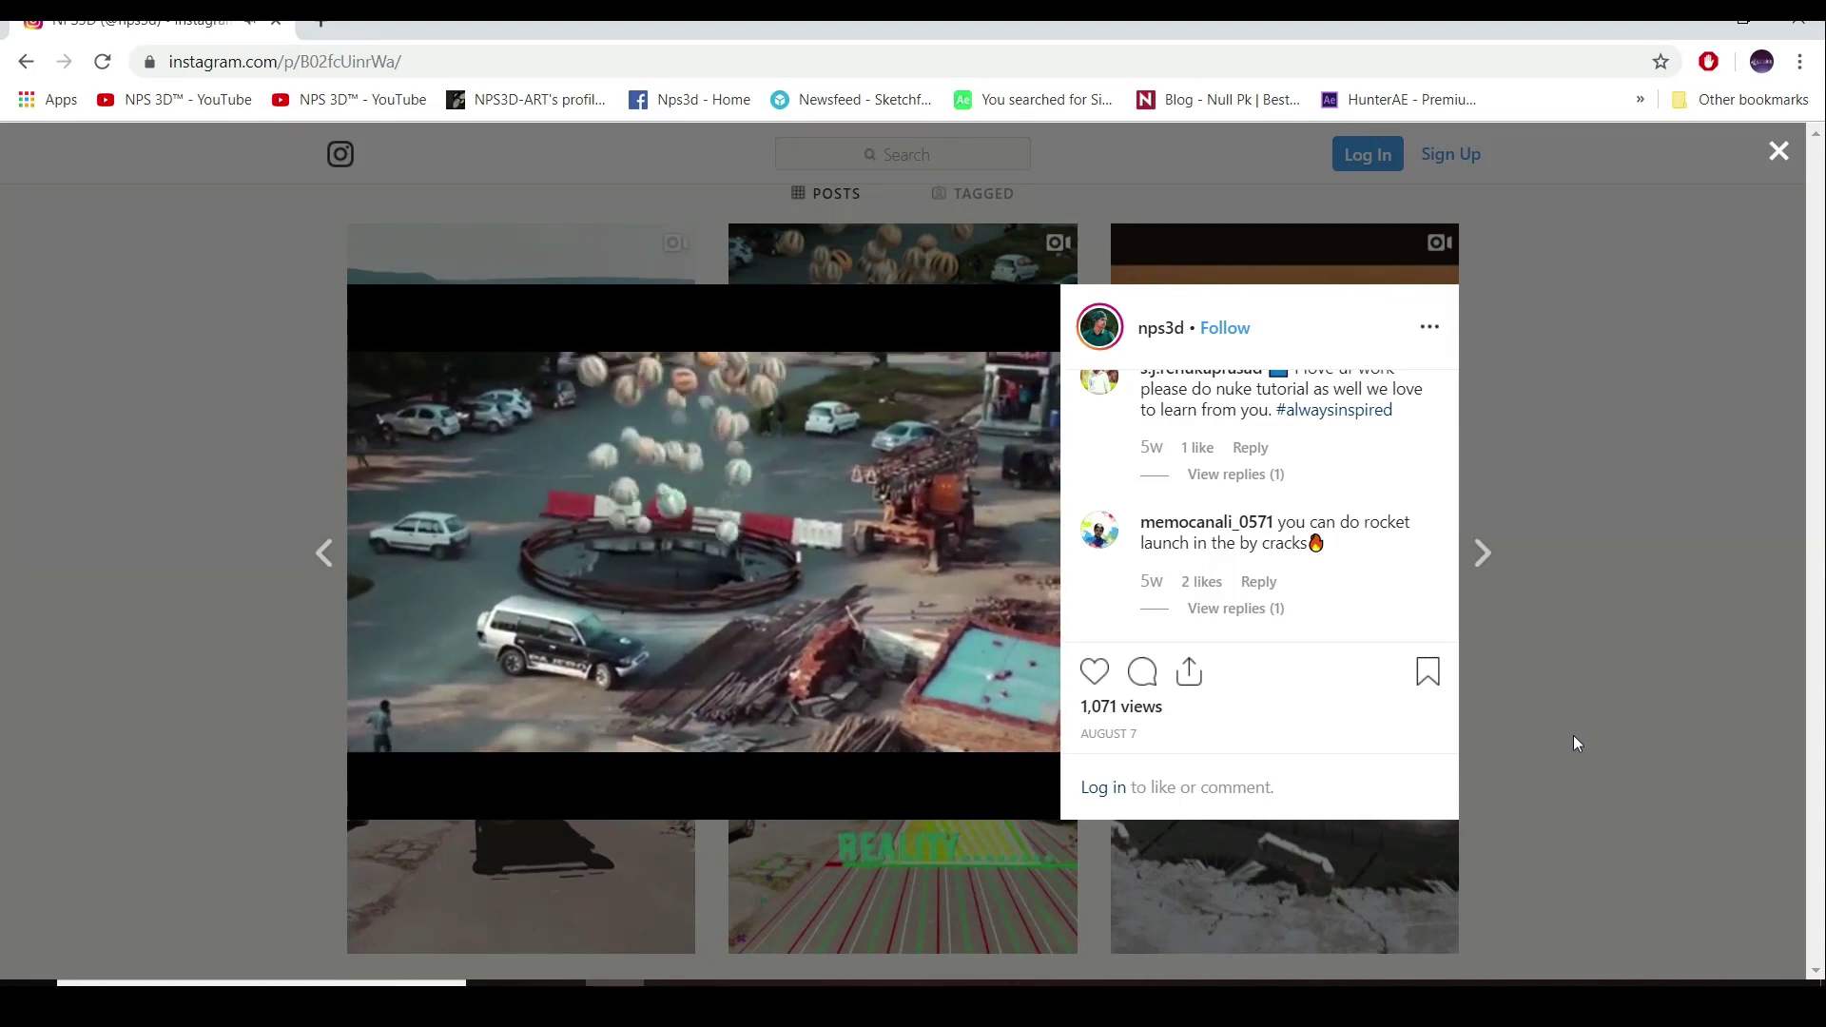
pyautogui.click(1579, 729)
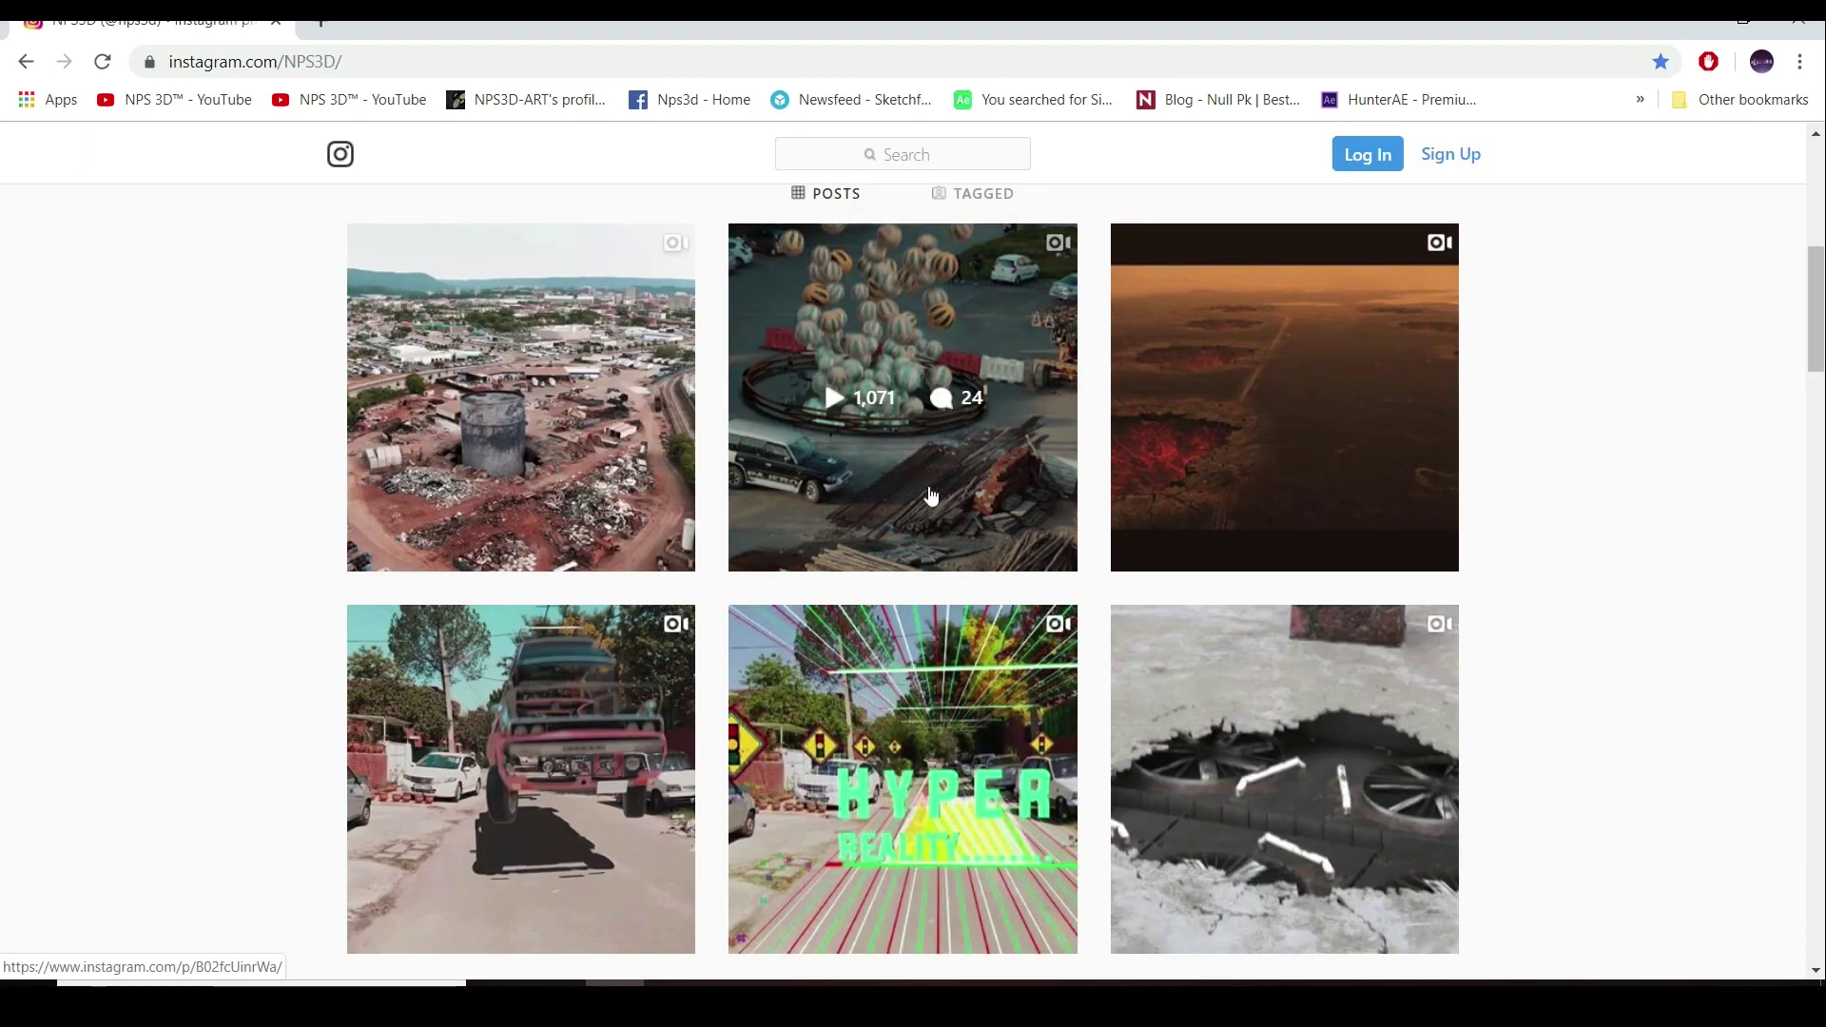
# - Watch and close the junkyard aerial video, then scroll the profile page
pyautogui.click(422, 549)
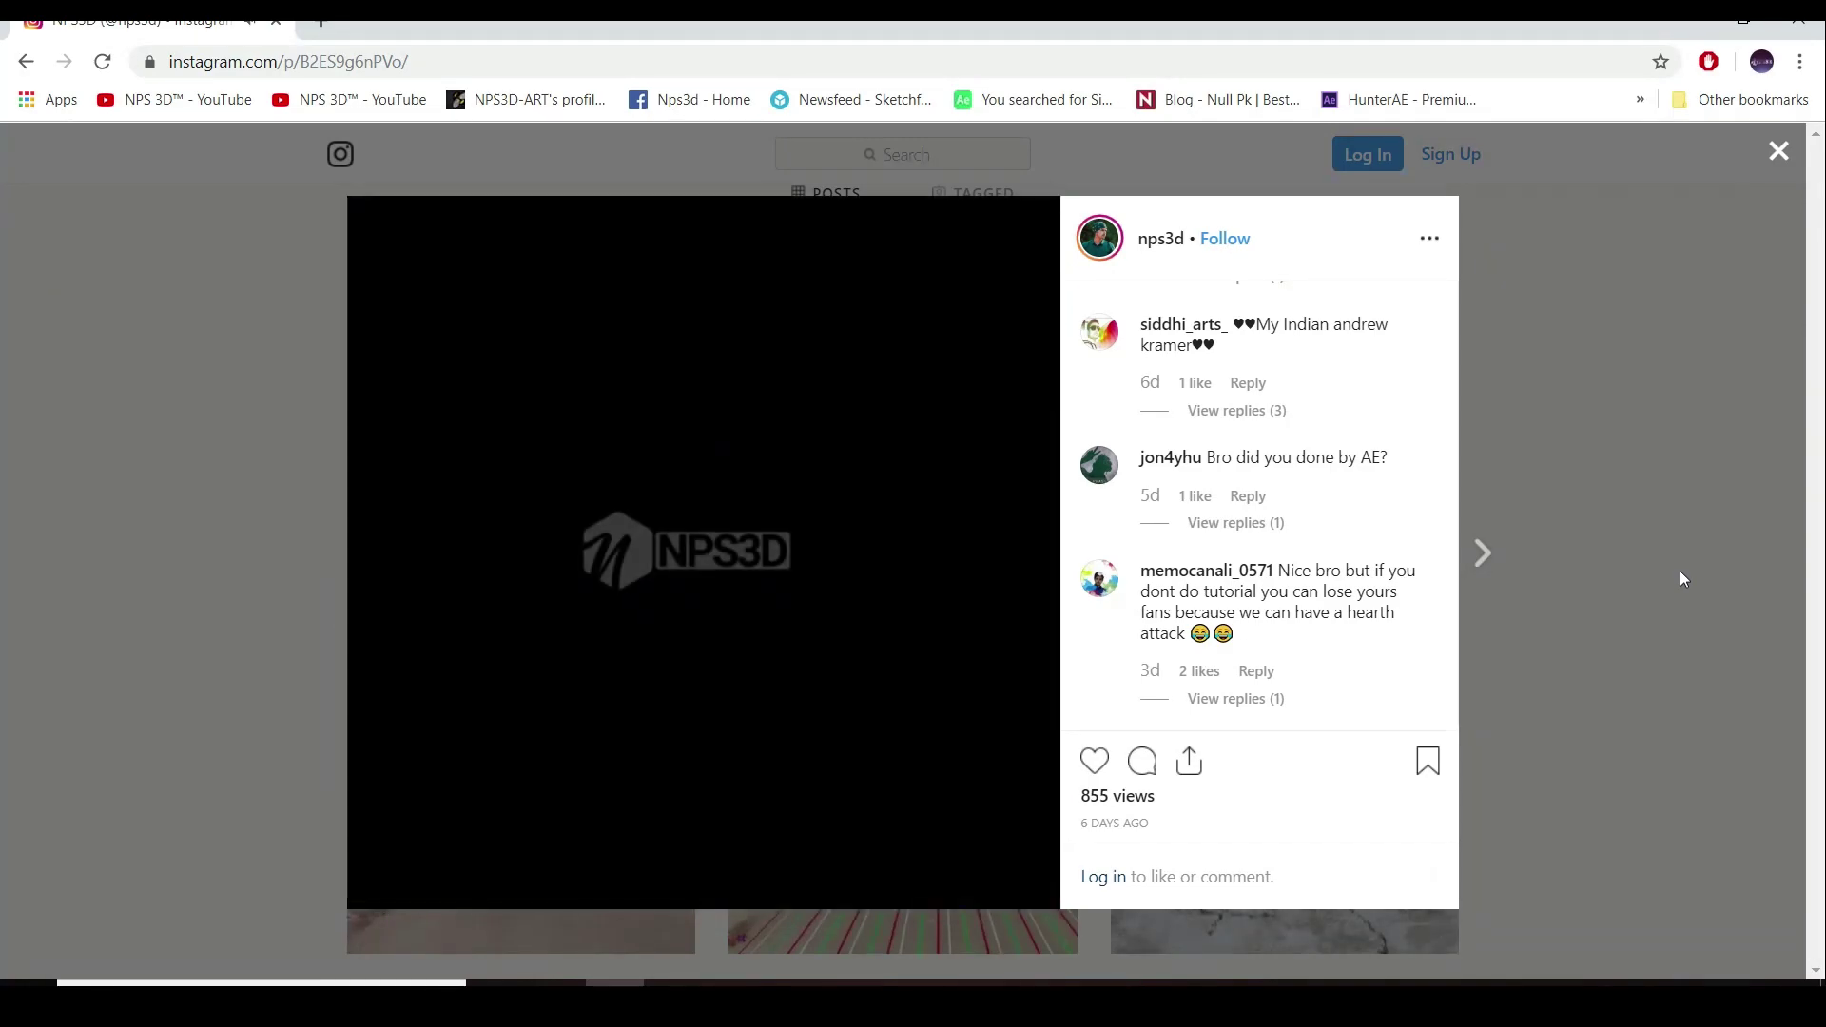
pyautogui.click(1679, 571)
pyautogui.scroll(7, 1679, 571)
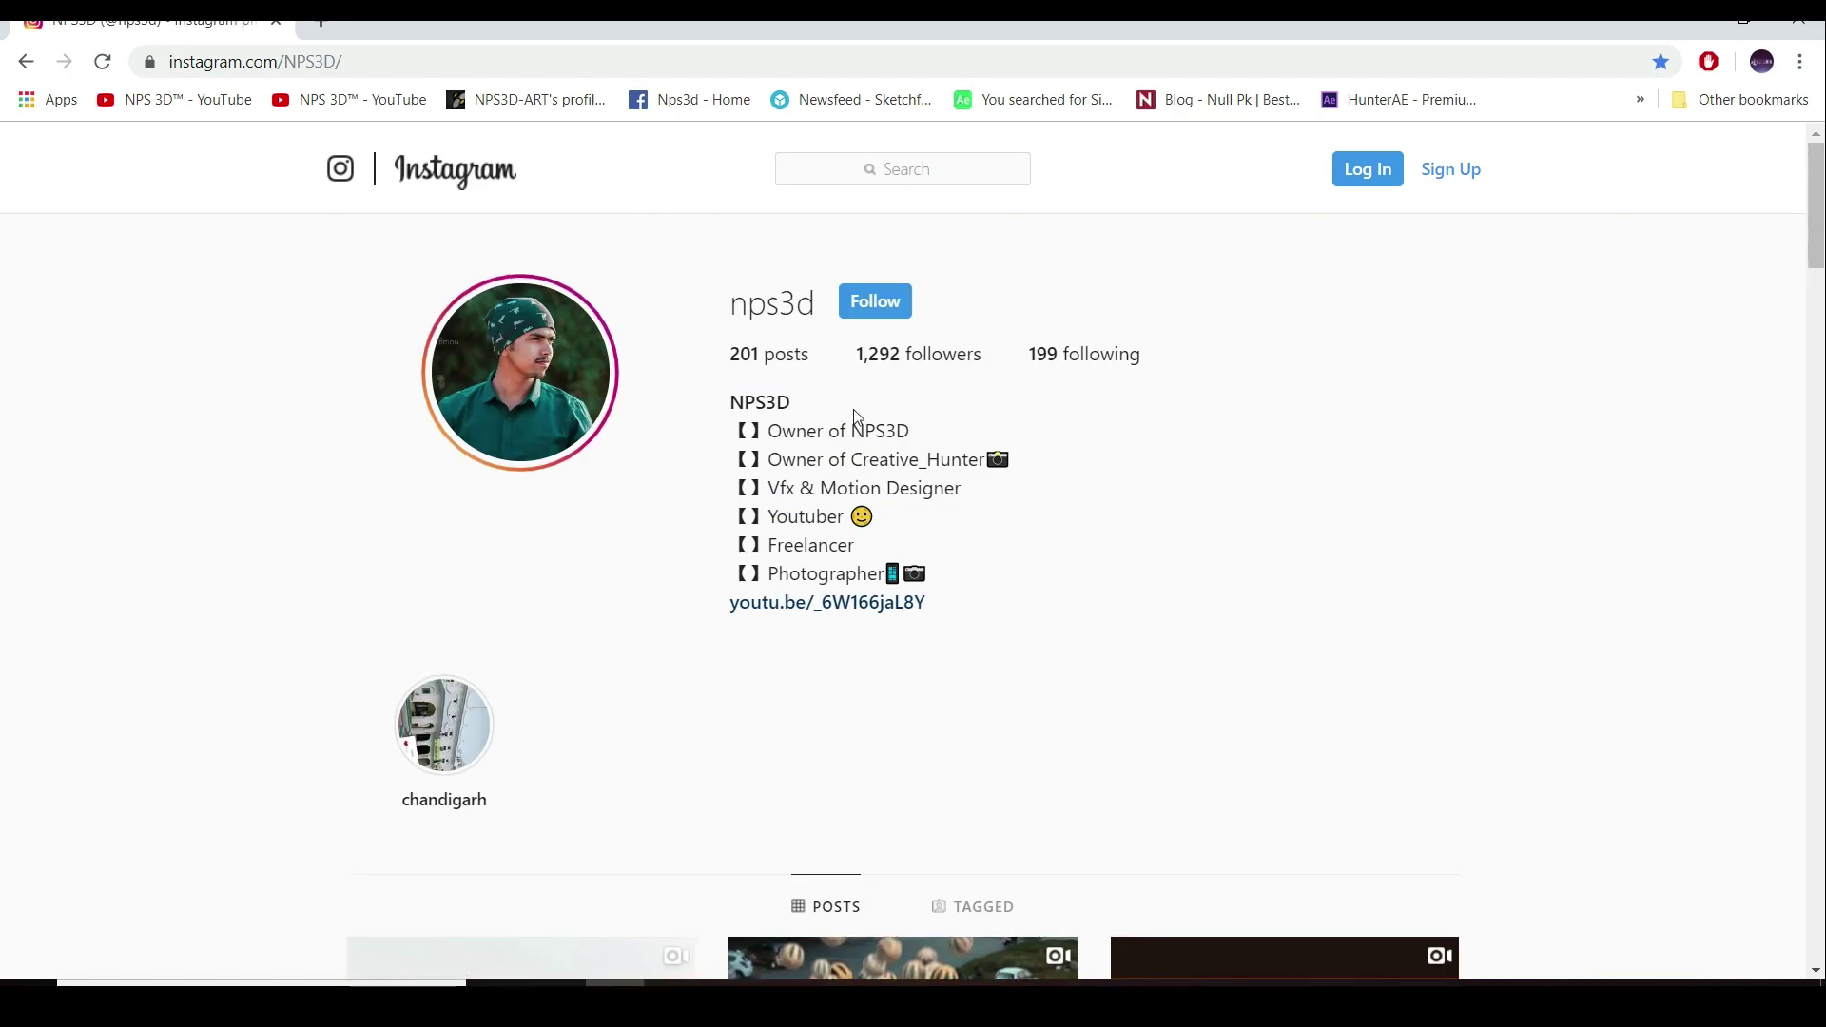
pyautogui.scroll(-7, 297, 604)
pyautogui.scroll(6, 292, 593)
pyautogui.scroll(-7, 292, 593)
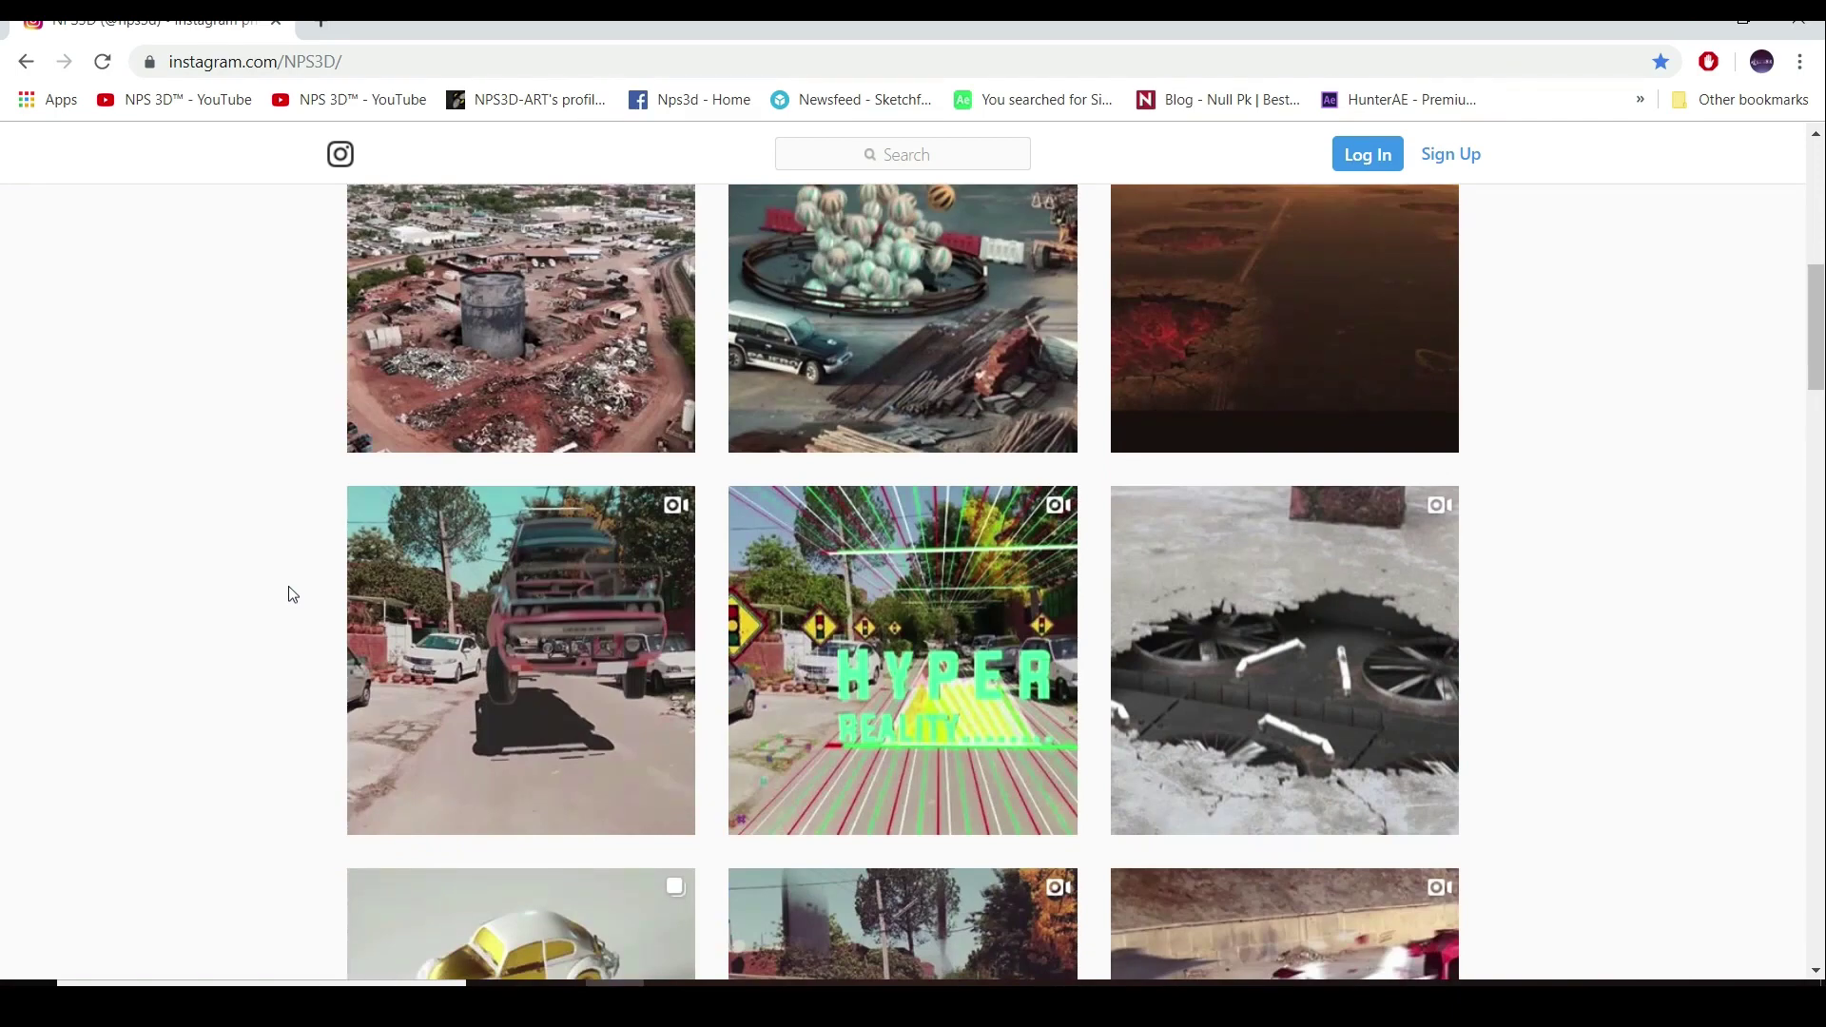
pyautogui.scroll(-4, 292, 593)
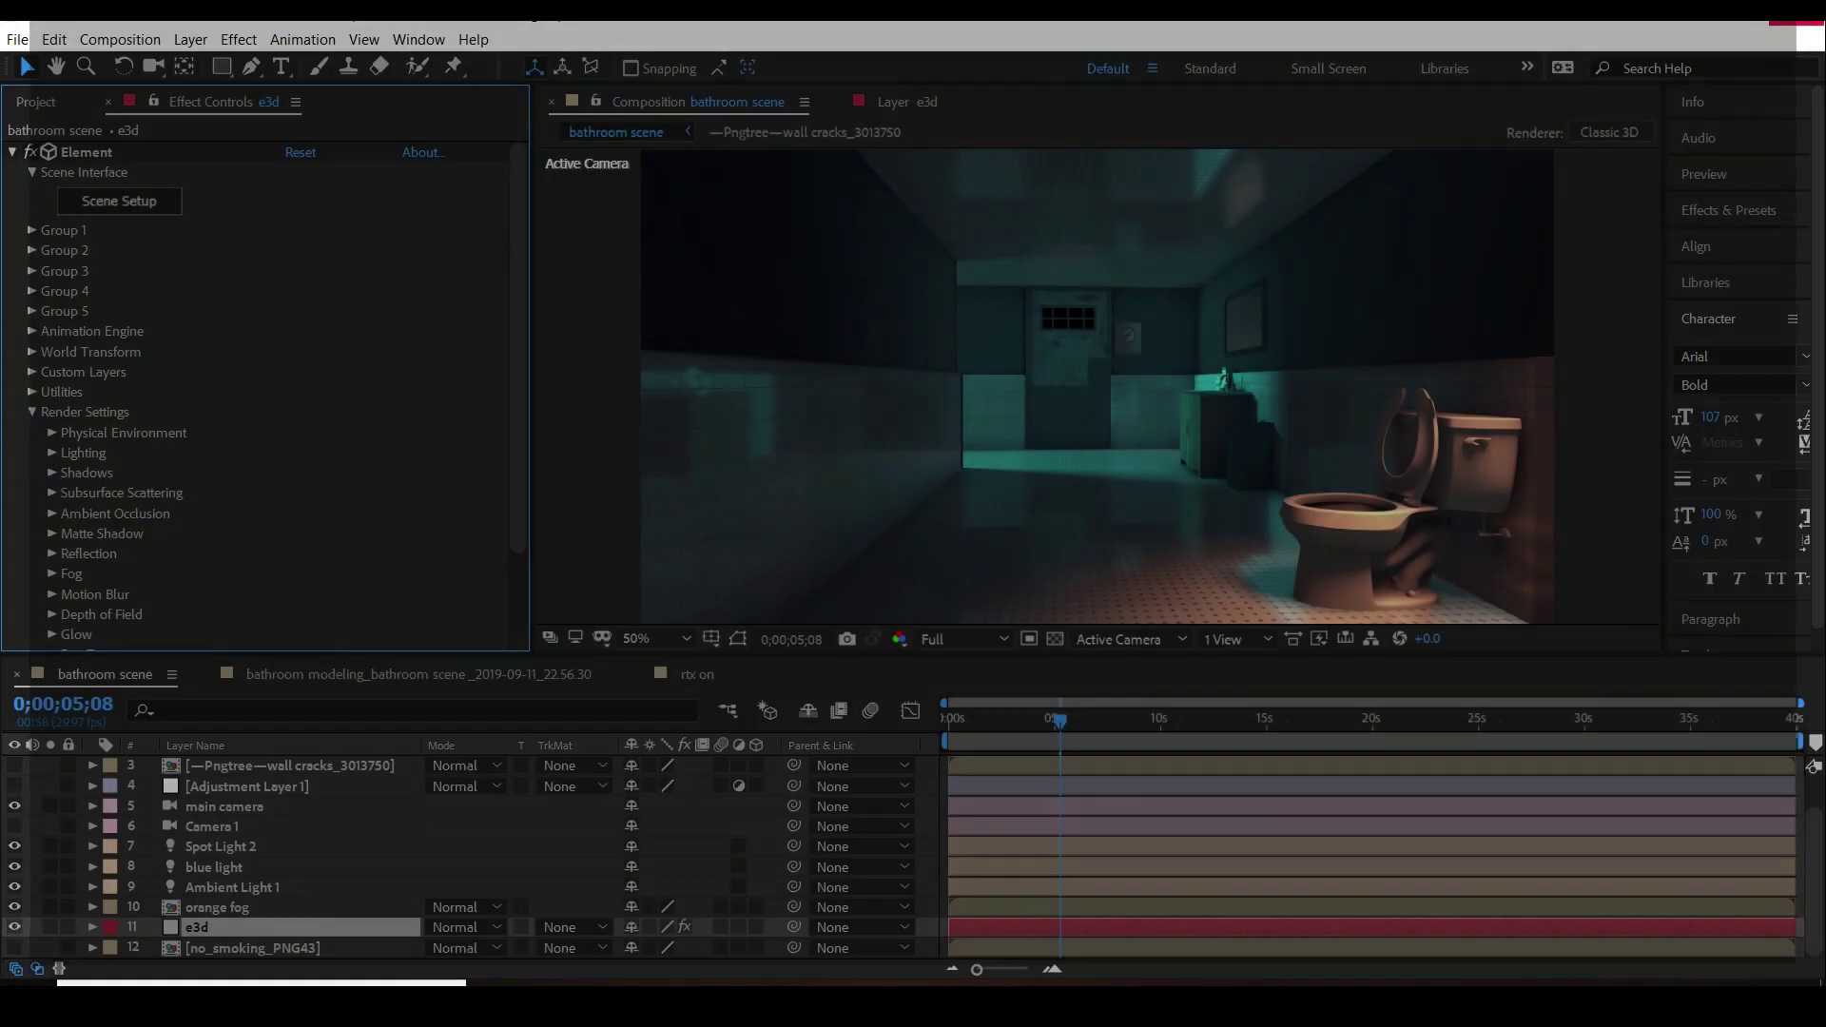